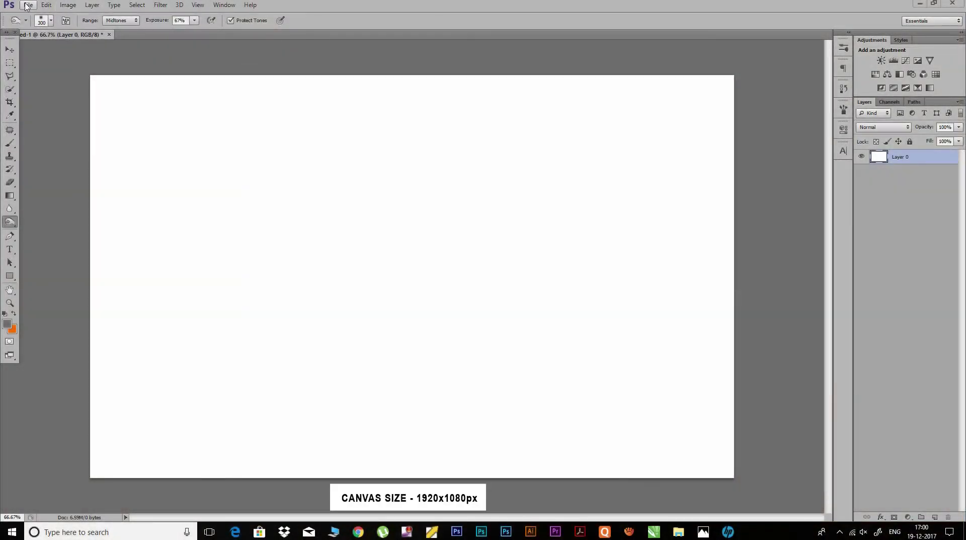
# Step: Place the travel-2985189 beach photo and scale it from the corners to cover the whole canvas
pyautogui.click(27, 6)
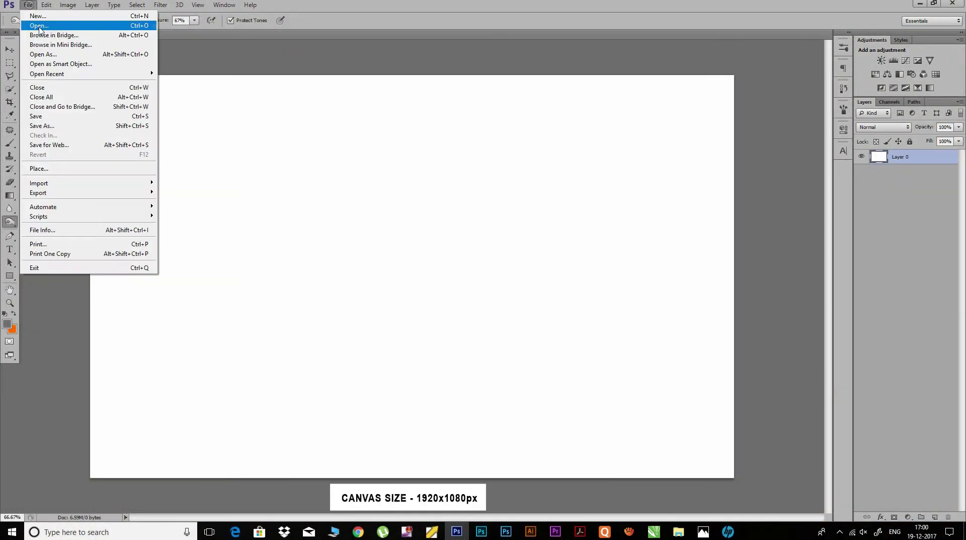
pyautogui.click(49, 169)
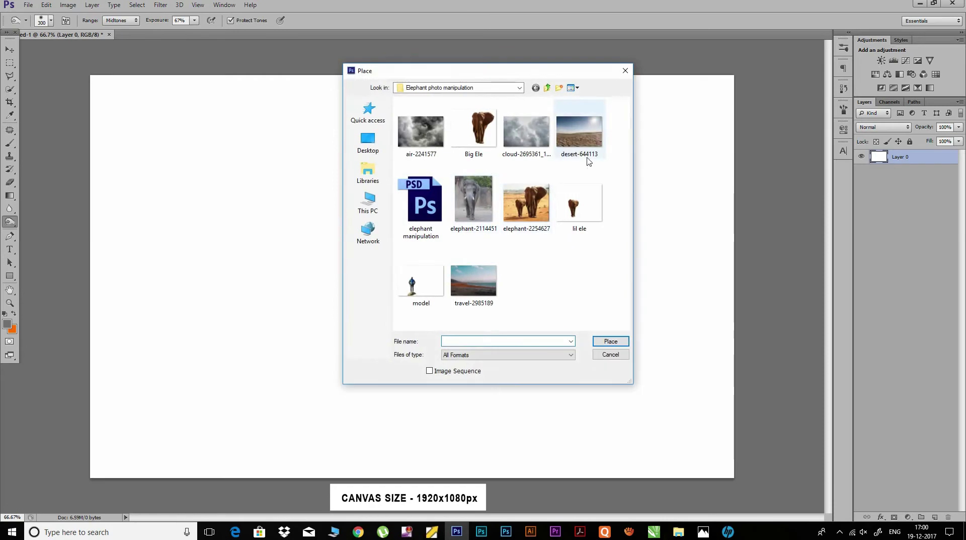
pyautogui.click(473, 286)
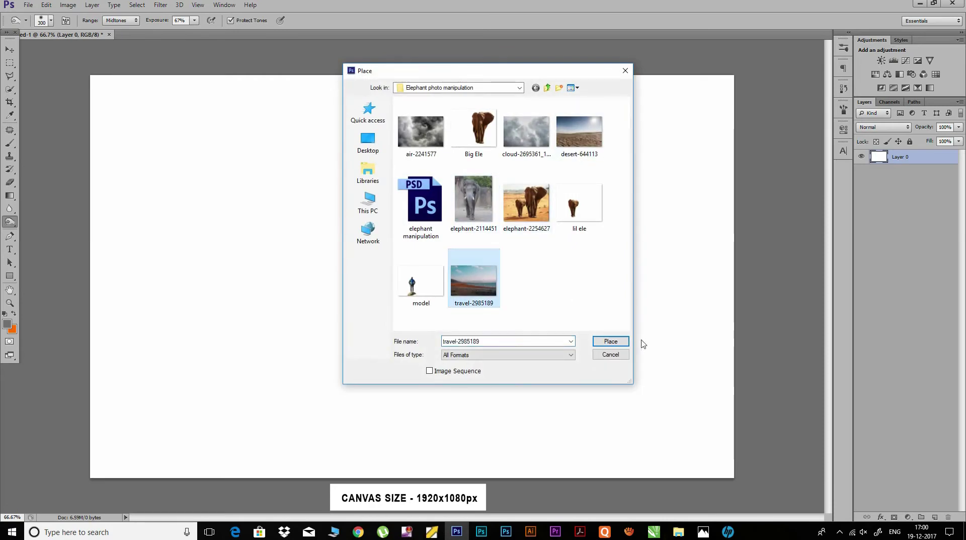
pyautogui.click(611, 342)
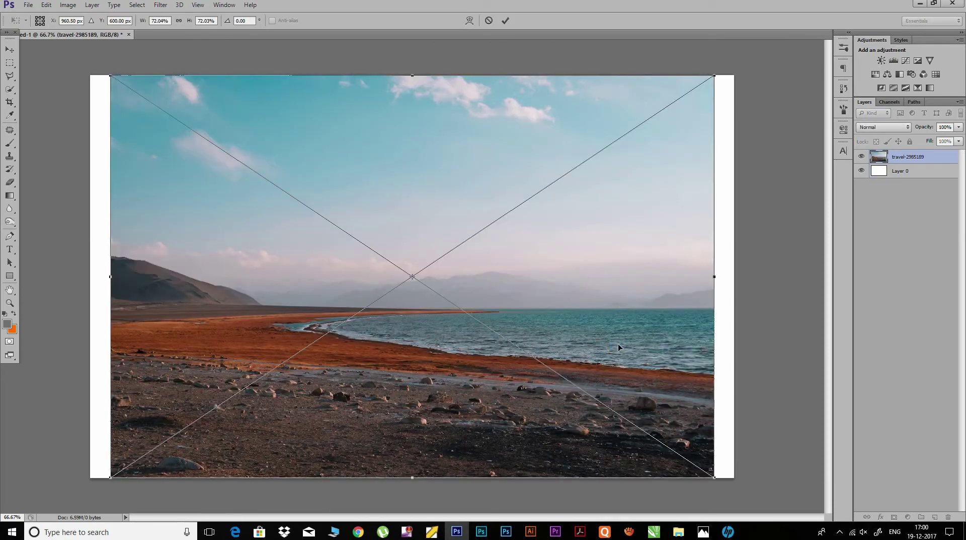
pyautogui.hotkey('ctrl', '-')
pyautogui.moveTo(645, 431); pyautogui.dragTo(652, 437)
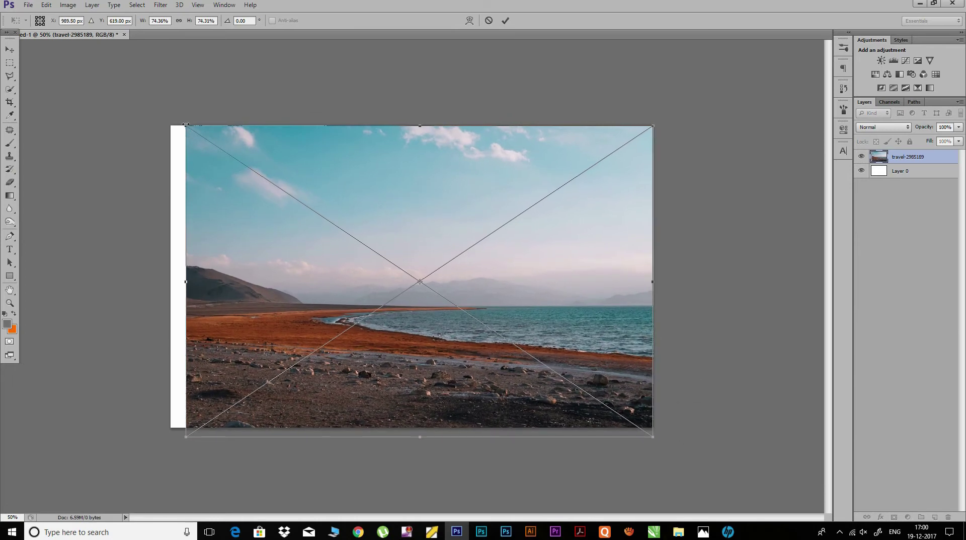
pyautogui.moveTo(185, 125); pyautogui.dragTo(165, 112)
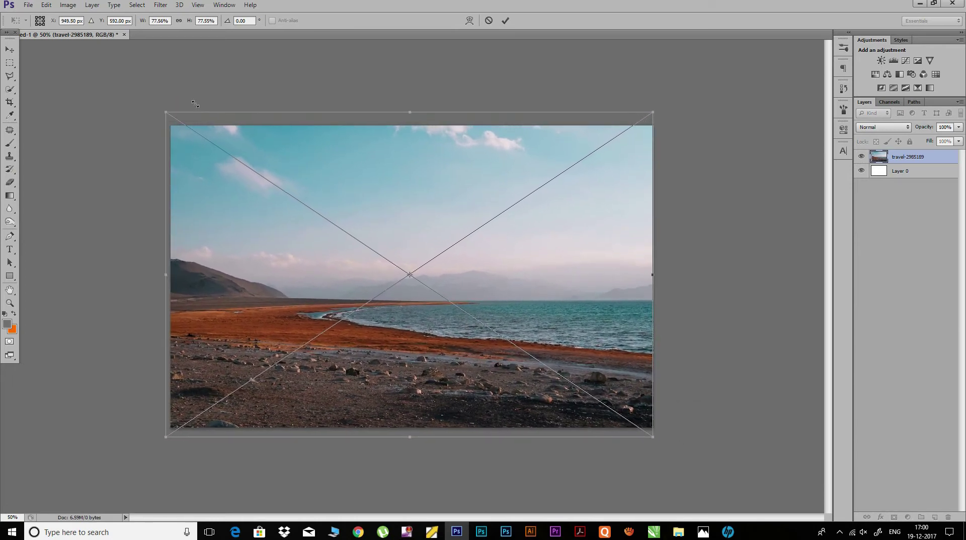
pyautogui.click(505, 21)
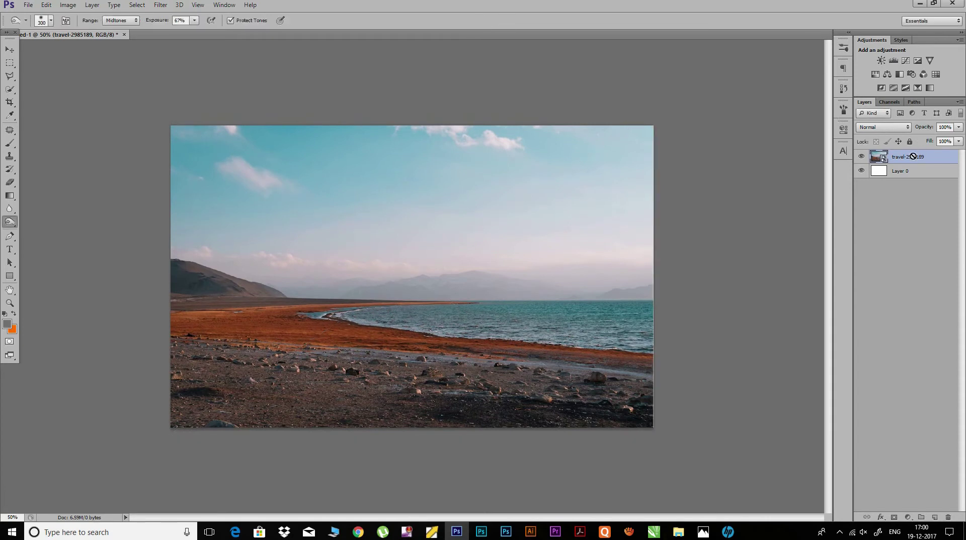
# Step: Rasterize the photo layer, then quick-select, feather and clear its sky to white
pyautogui.rightClick(913, 156)
pyautogui.click(795, 239)
pyautogui.click(10, 88)
pyautogui.moveTo(199, 151); pyautogui.dragTo(583, 212)
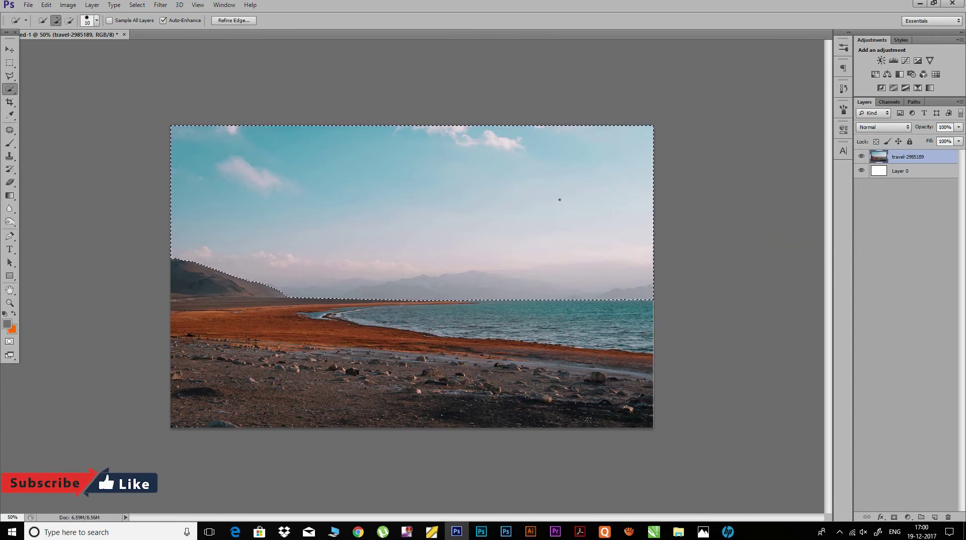
pyautogui.rightClick(563, 199)
pyautogui.click(588, 228)
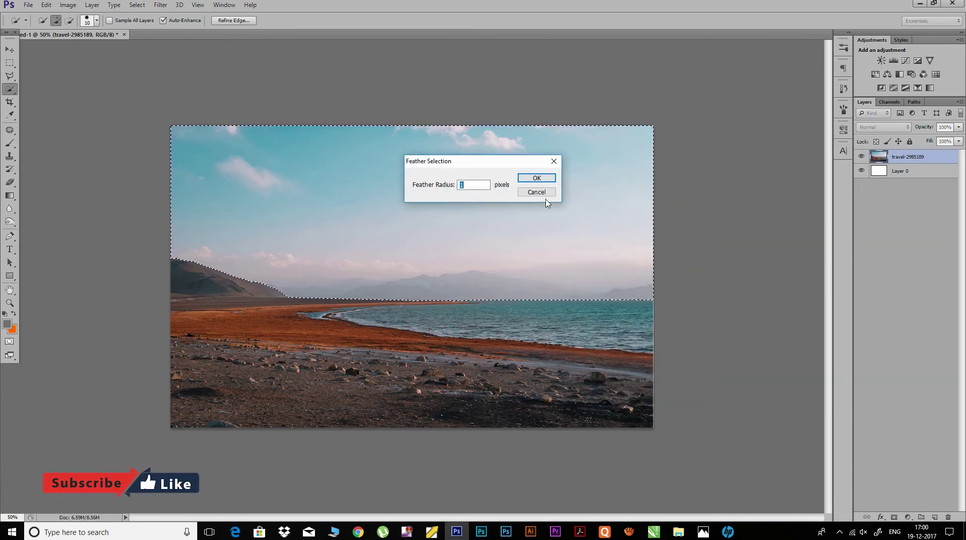
pyautogui.click(541, 179)
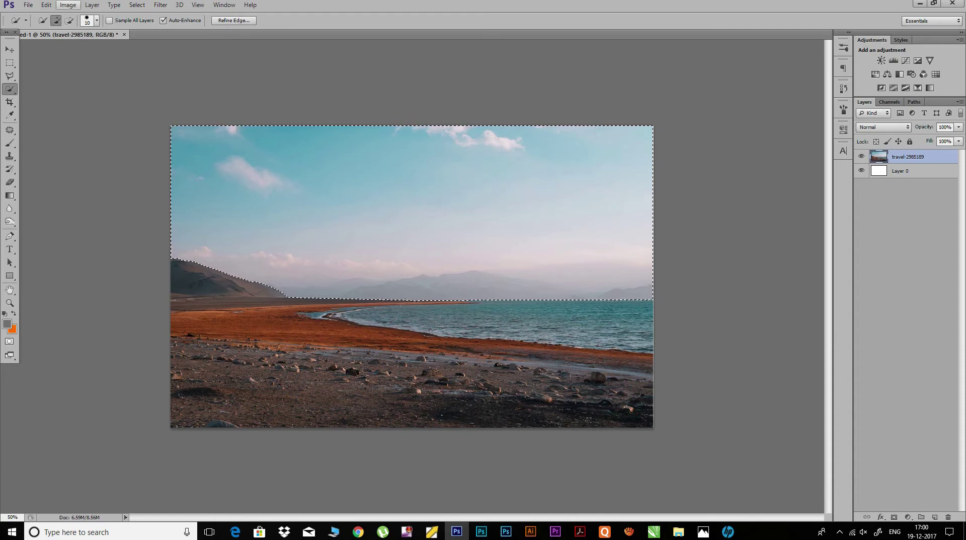
pyautogui.click(46, 4)
pyautogui.click(61, 107)
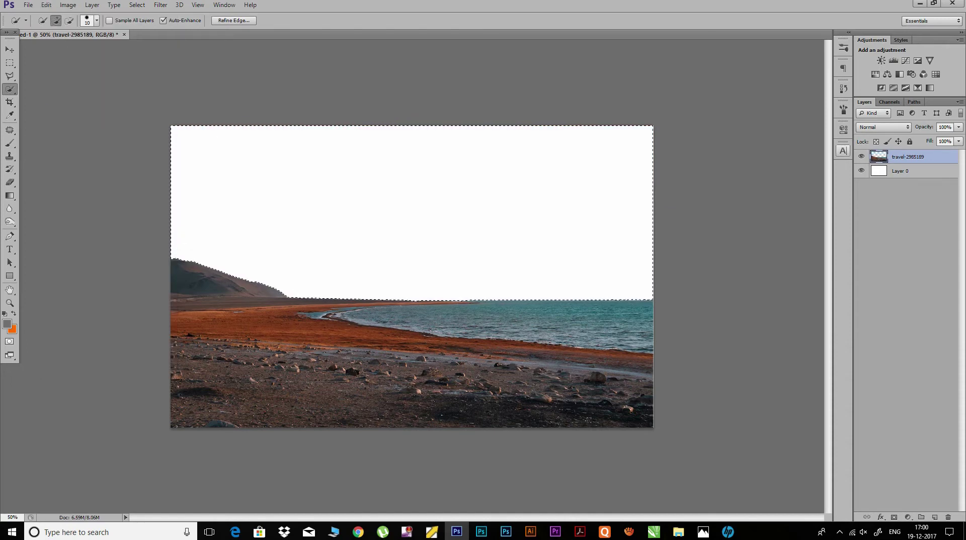
pyautogui.hotkey('ctrl', 'd')
# Step: Quick-select the sea, refining the selection's top edge along the horizon
pyautogui.moveTo(526, 315); pyautogui.dragTo(599, 313)
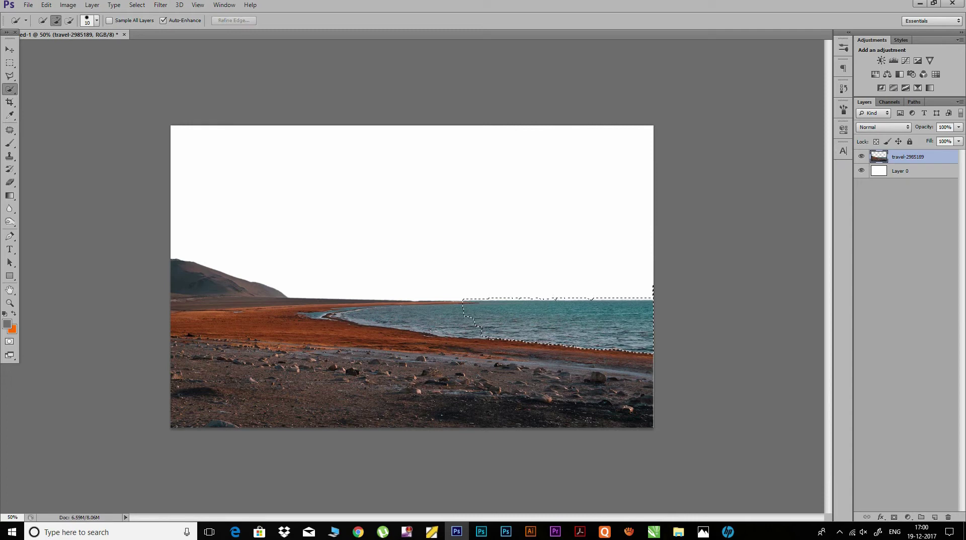
pyautogui.moveTo(465, 306); pyautogui.dragTo(400, 312)
pyautogui.moveTo(391, 309); pyautogui.dragTo(397, 310)
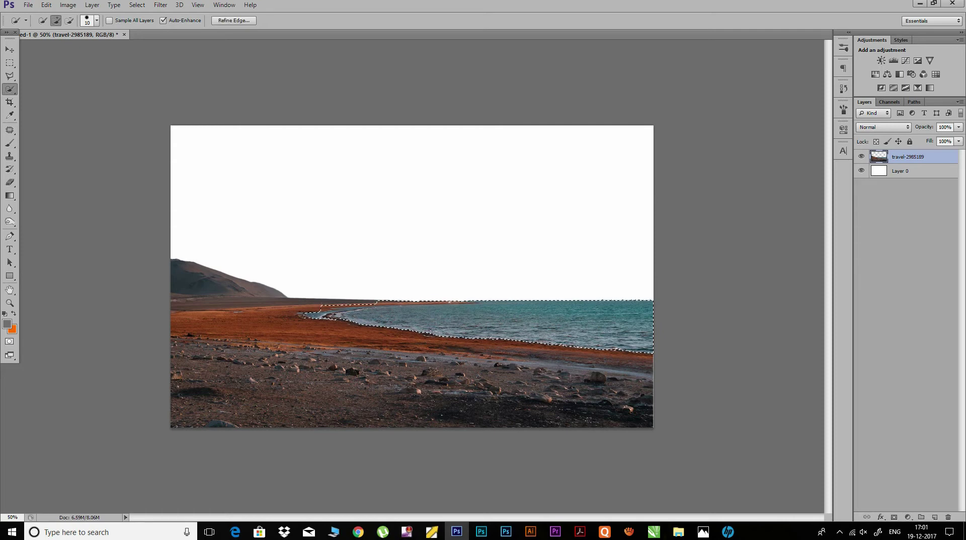
pyautogui.hotkey('ctrl', '+')
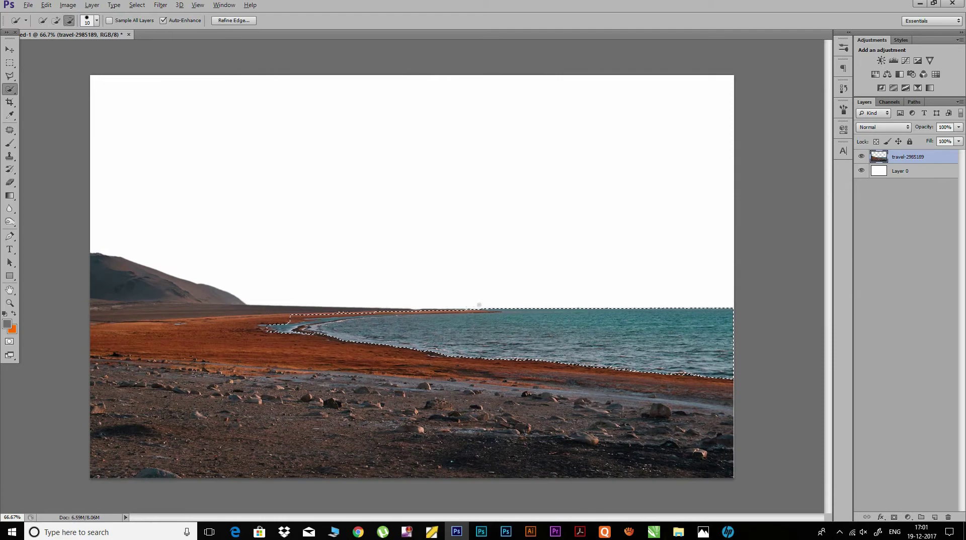
pyautogui.moveTo(433, 311)
pyautogui.mouseDown()
pyautogui.moveTo(294, 316)
pyautogui.moveTo(360, 310)
pyautogui.mouseUp()
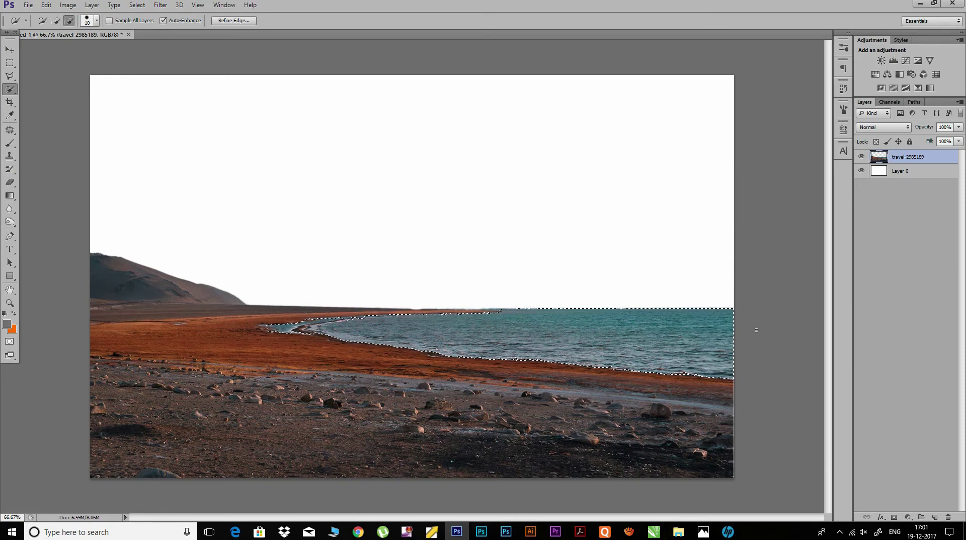
pyautogui.hotkey('ctrl', '-')
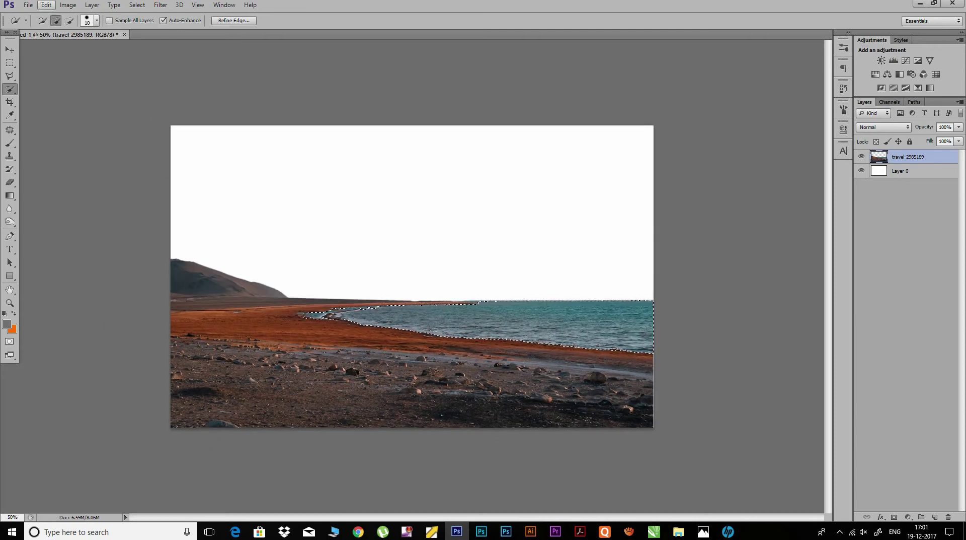
# Step: Cut and paste the sea onto Layer 1, transforming it back over the shoreline
pyautogui.click(46, 5)
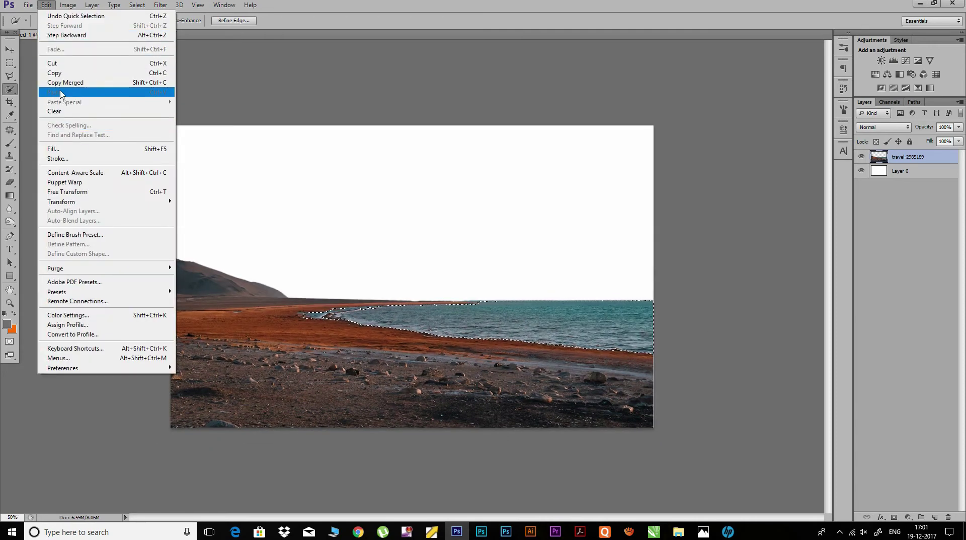
pyautogui.click(63, 65)
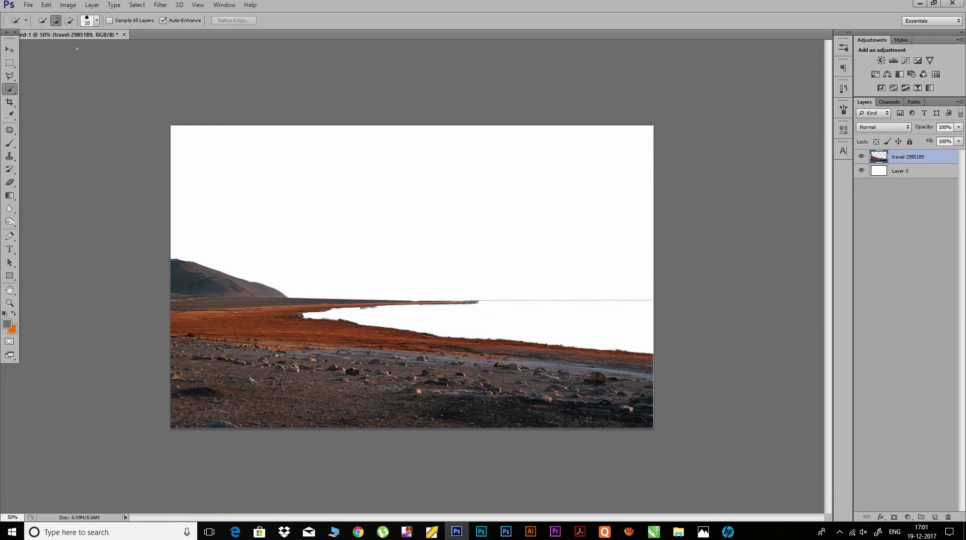
pyautogui.click(46, 5)
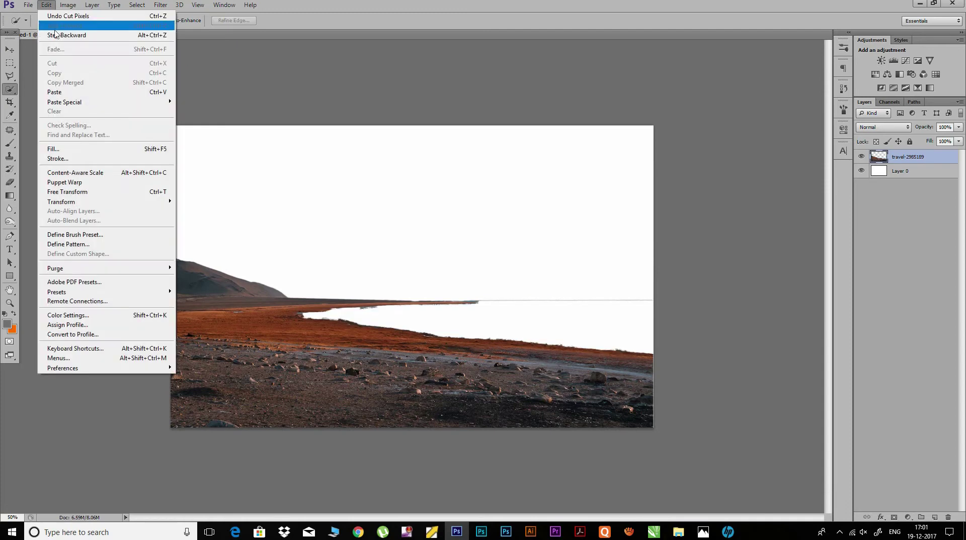
pyautogui.click(60, 95)
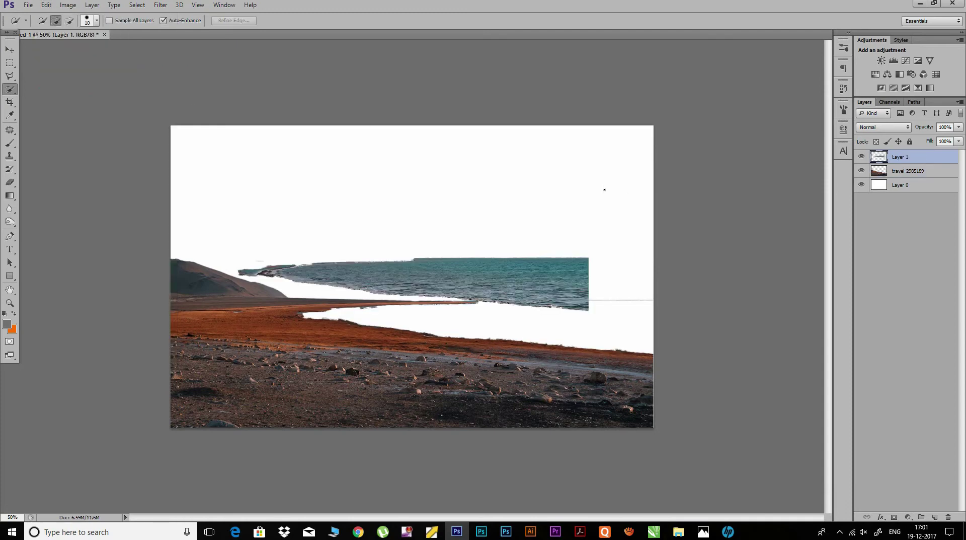
pyautogui.hotkey('ctrl', 't')
pyautogui.moveTo(514, 278); pyautogui.dragTo(578, 324)
pyautogui.moveTo(649, 285); pyautogui.dragTo(654, 282)
pyautogui.moveTo(297, 285); pyautogui.dragTo(288, 277)
pyautogui.click(505, 20)
# Step: Fine-tune the scale of the travel-2985189 photo and the sea layer so they line up
pyautogui.click(906, 170)
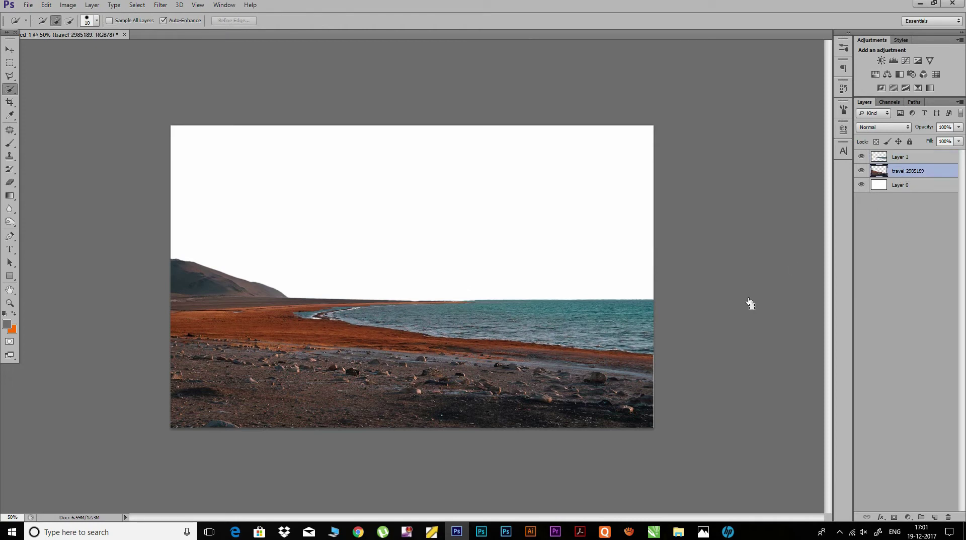
pyautogui.hotkey('ctrl', 't')
pyautogui.moveTo(657, 439); pyautogui.dragTo(663, 437)
pyautogui.click(506, 20)
pyautogui.press('w')
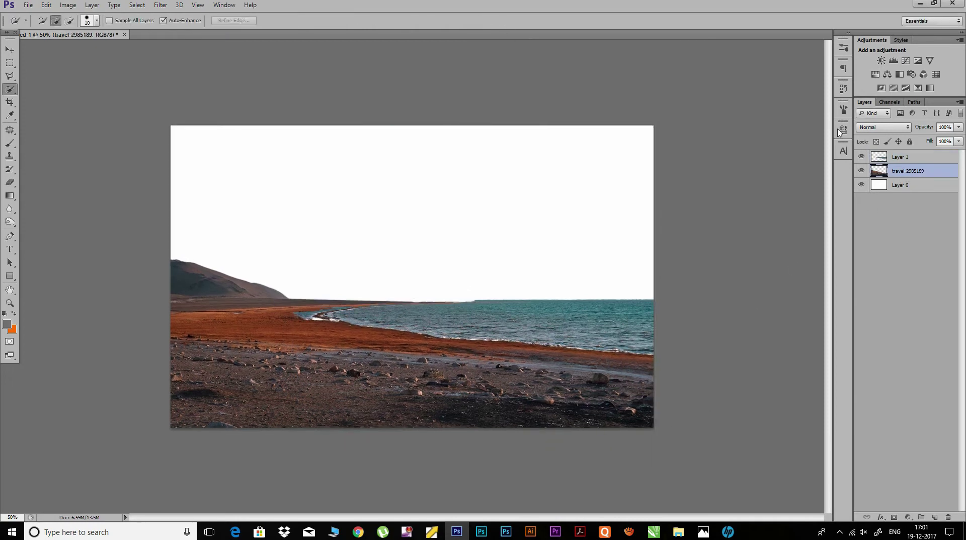
pyautogui.click(911, 158)
pyautogui.hotkey('ctrl', 't')
pyautogui.moveTo(291, 356); pyautogui.dragTo(290, 355)
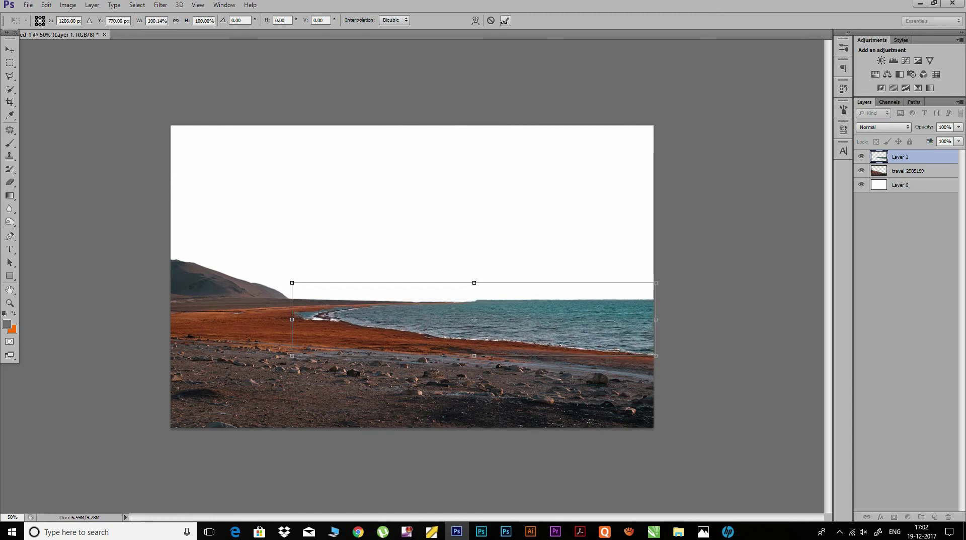
pyautogui.click(505, 20)
# Step: Save the document as the Photoshop file elephant manipulation2.psd
pyautogui.hotkey('ctrl', 'shift', 's')
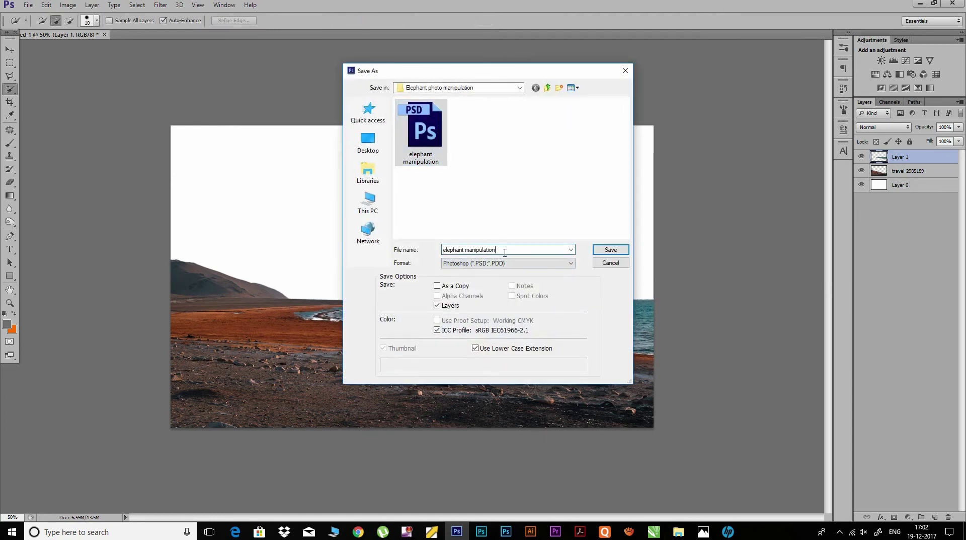
pyautogui.click(596, 249)
pyautogui.click(595, 162)
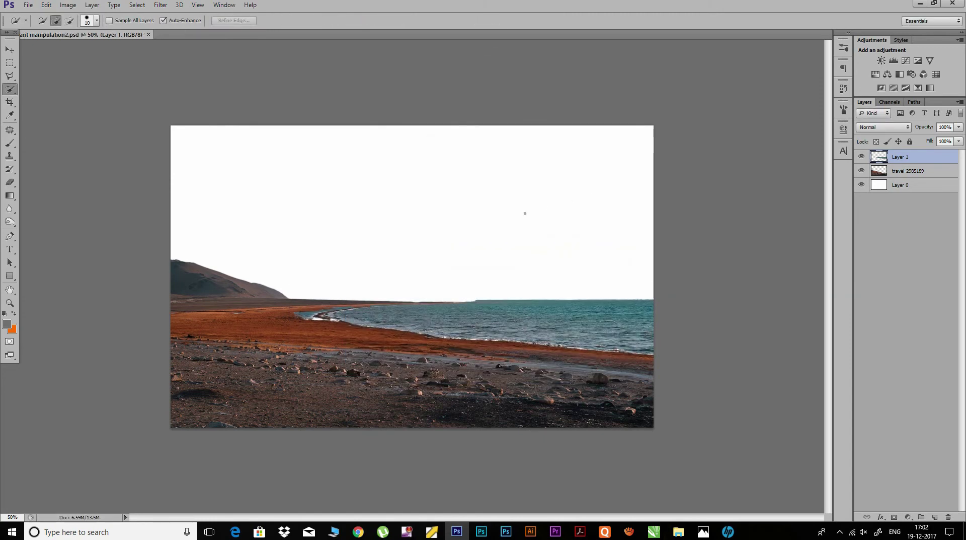
pyautogui.hotkey('ctrl', '+')
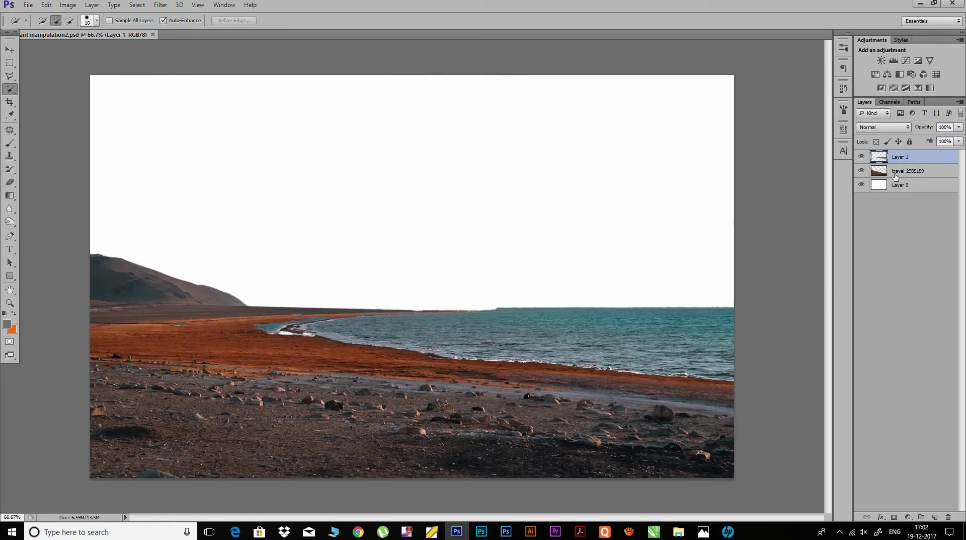
# Step: Scale the sea and travel-2985189 layers together to about 129%, shifted right to fill the canvas
pyautogui.hotkey('ctrl', '-')
pyautogui.keyDown('ctrl'); pyautogui.click(895, 171); pyautogui.keyUp('ctrl')
pyautogui.hotkey('ctrl', 't')
pyautogui.moveTo(429, 344); pyautogui.dragTo(533, 346)
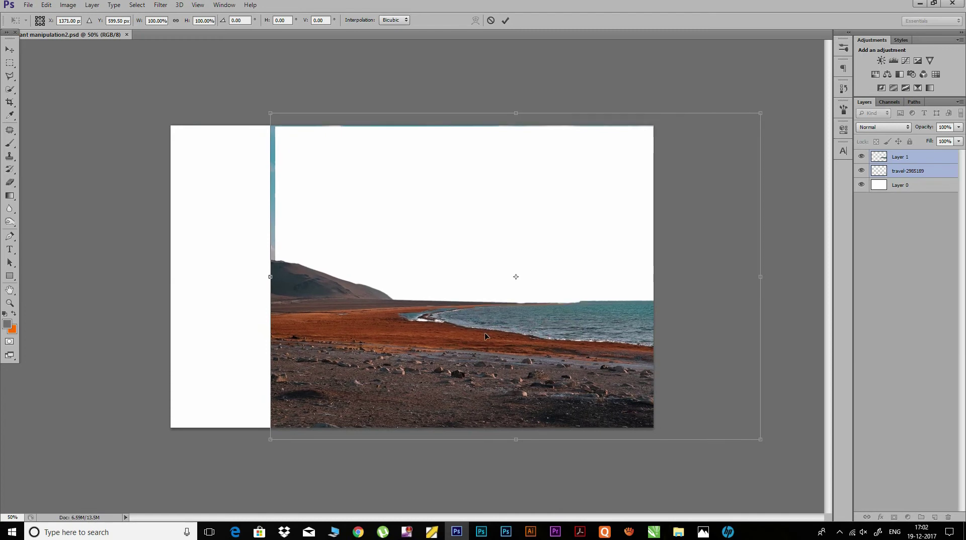
pyautogui.moveTo(271, 113); pyautogui.dragTo(171, 46)
pyautogui.moveTo(509, 308); pyautogui.dragTo(546, 304)
pyautogui.moveTo(206, 46); pyautogui.dragTo(145, 51)
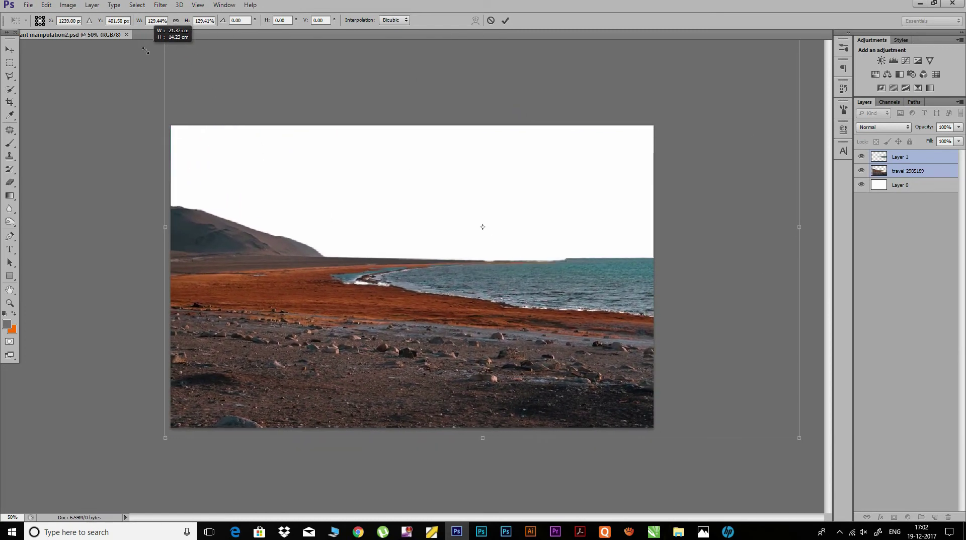
pyautogui.click(506, 20)
pyautogui.press('w')
pyautogui.click(919, 163)
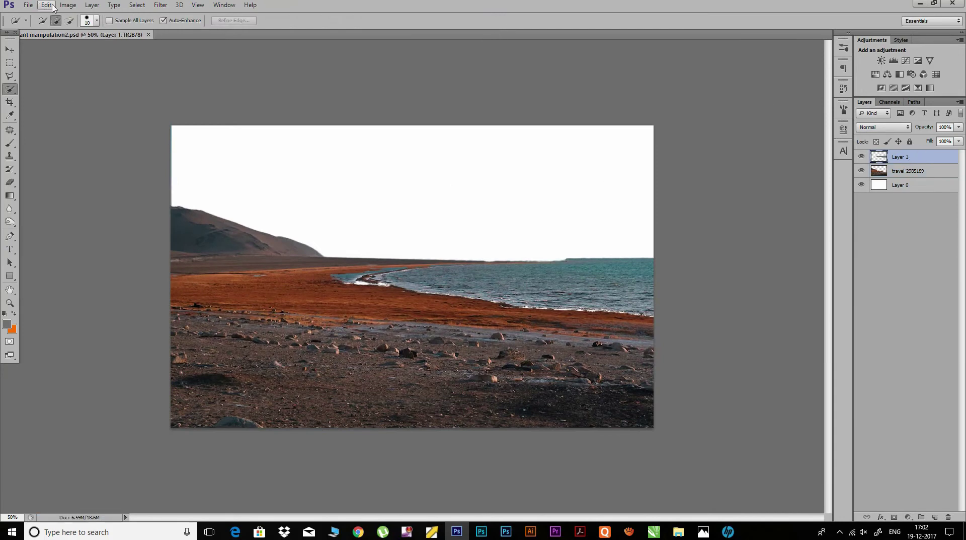
# Step: Place the desert-644113 photo and scale it to fit the canvas
pyautogui.click(28, 5)
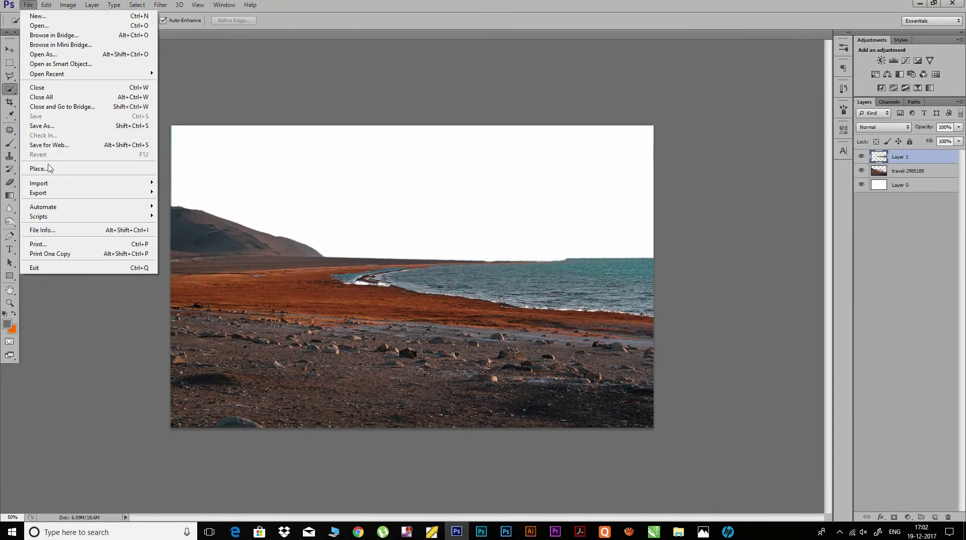
pyautogui.click(46, 151)
pyautogui.click(575, 145)
pyautogui.click(611, 341)
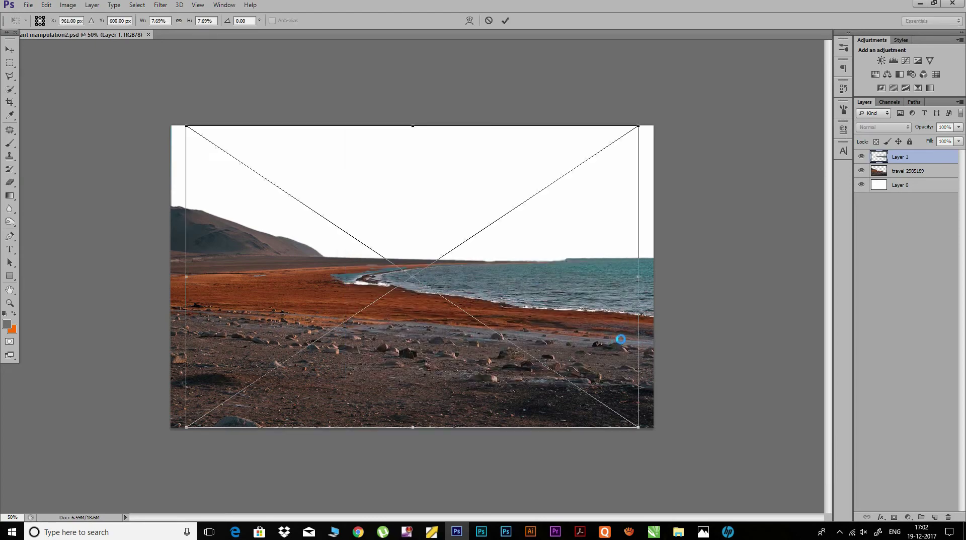
pyautogui.moveTo(640, 429); pyautogui.dragTo(653, 436)
pyautogui.moveTo(186, 125); pyautogui.dragTo(169, 115)
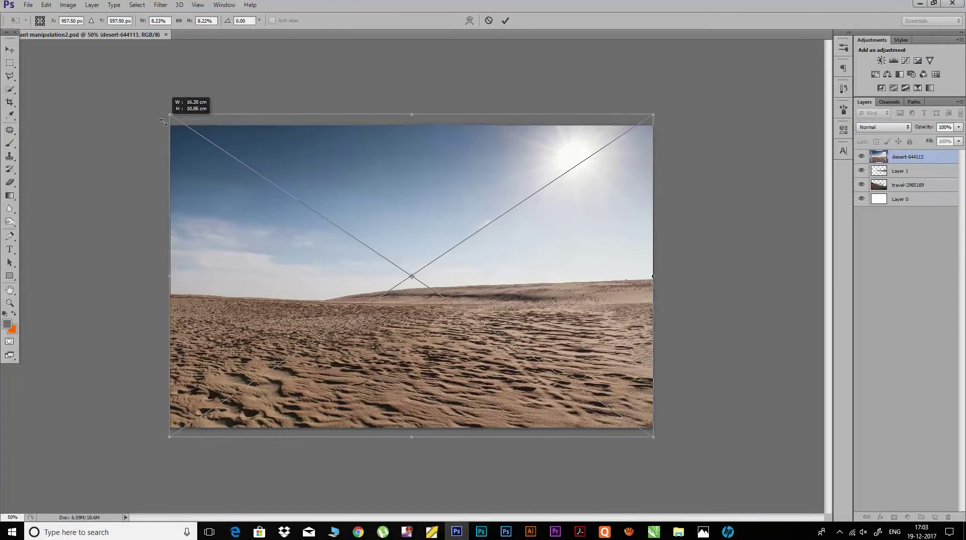
pyautogui.press('Return')
# Step: Quick-select the desert sky, feather it and delete it
pyautogui.rightClick(918, 163)
pyautogui.click(805, 244)
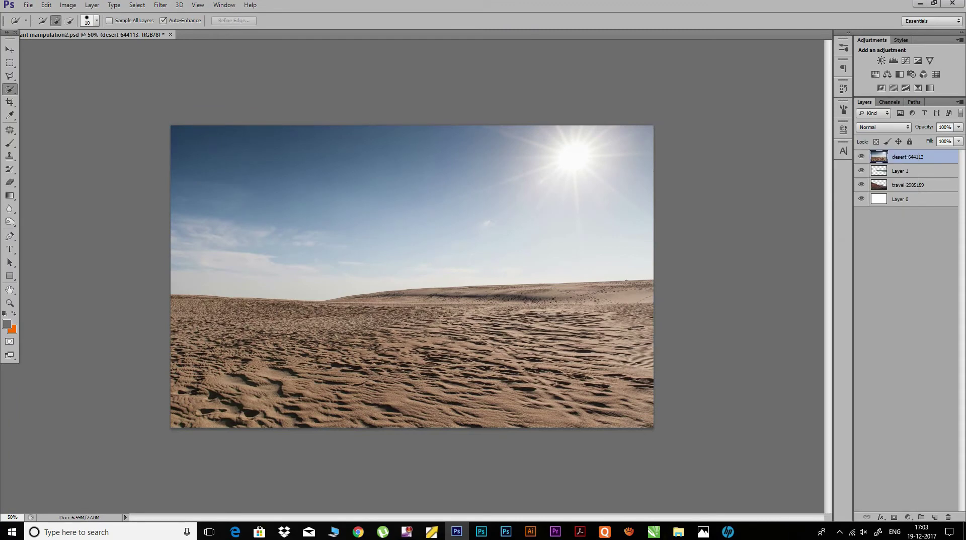
pyautogui.moveTo(280, 206); pyautogui.dragTo(553, 211)
pyautogui.rightClick(581, 211)
pyautogui.click(615, 240)
pyautogui.press('Return')
pyautogui.click(45, 6)
pyautogui.click(54, 111)
pyautogui.hotkey('ctrl', 'd')
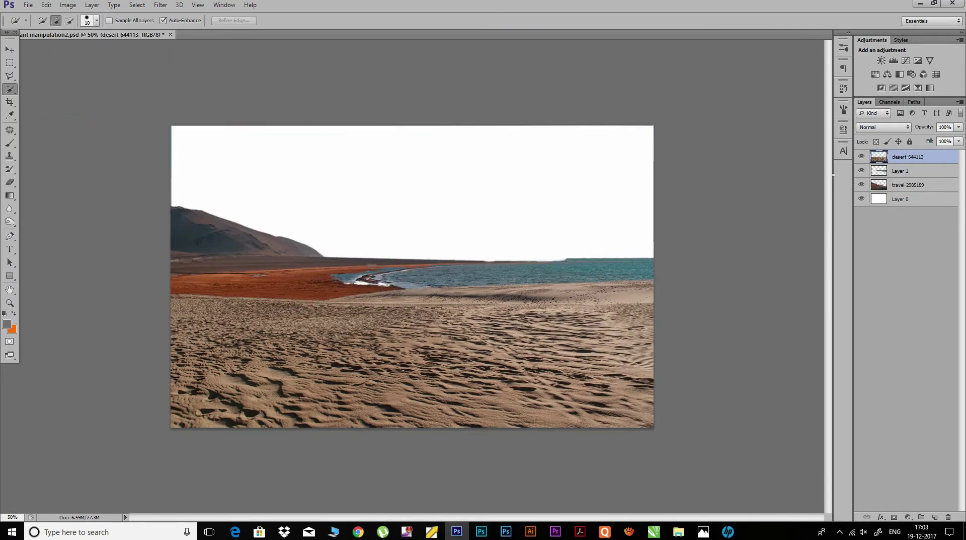
# Step: Stretch the desert layer to about 129% wide and 123% tall
pyautogui.hotkey('ctrl', 't')
pyautogui.moveTo(412, 125)
pyautogui.mouseDown()
pyautogui.moveTo(427, 9)
pyautogui.moveTo(426, 41)
pyautogui.mouseUp()
pyautogui.moveTo(662, 238); pyautogui.dragTo(705, 238)
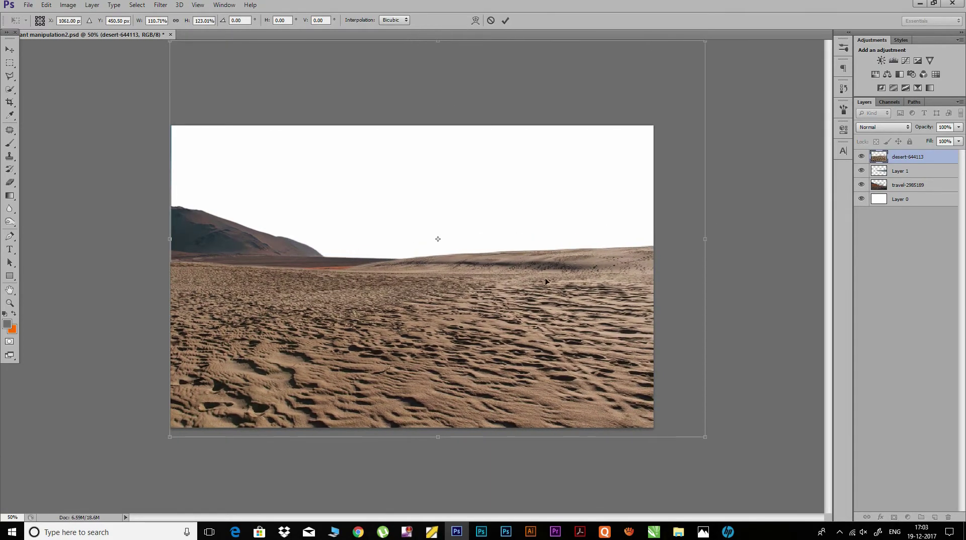
pyautogui.moveTo(167, 239); pyautogui.dragTo(77, 244)
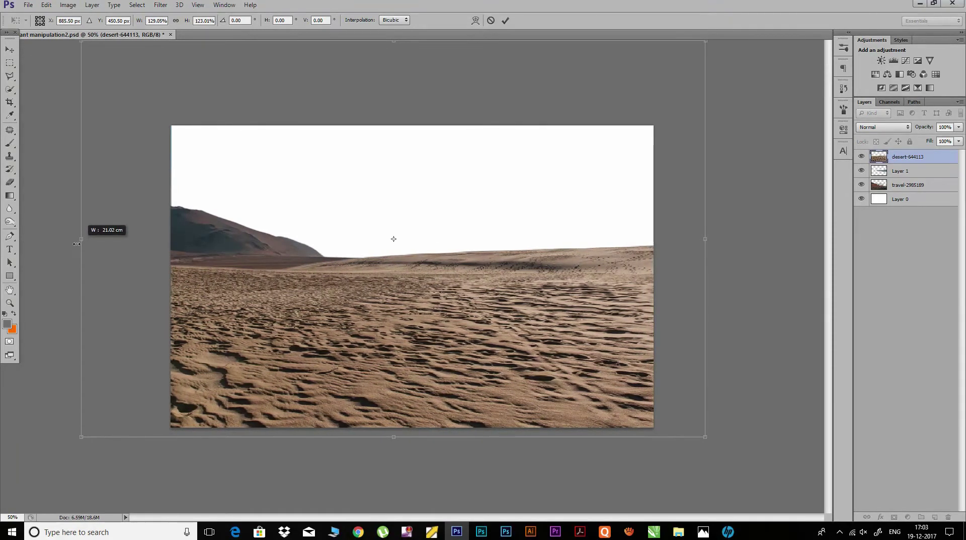
pyautogui.click(506, 20)
pyautogui.press('w')
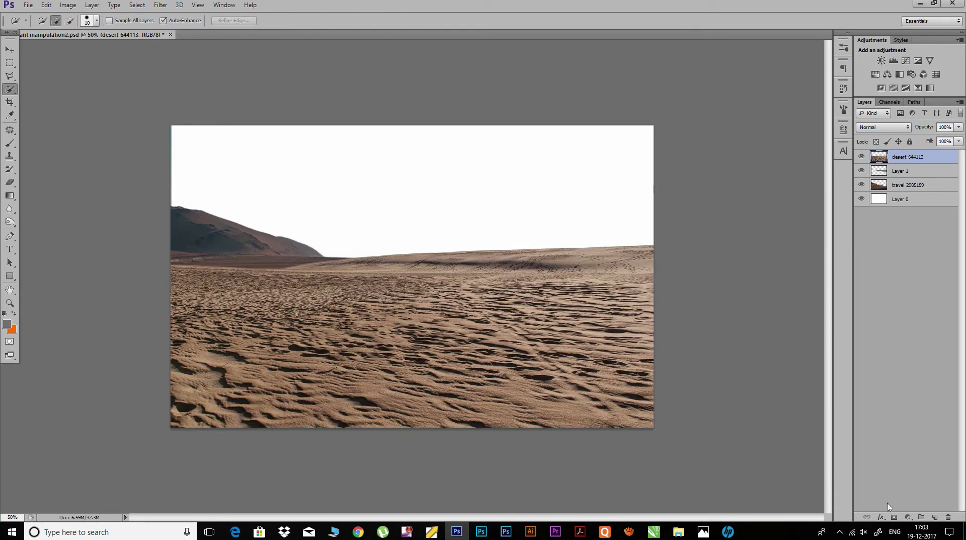
# Step: Add a layer mask to desert-644113 and draw gradients revealing the sea and orange shore
pyautogui.click(895, 516)
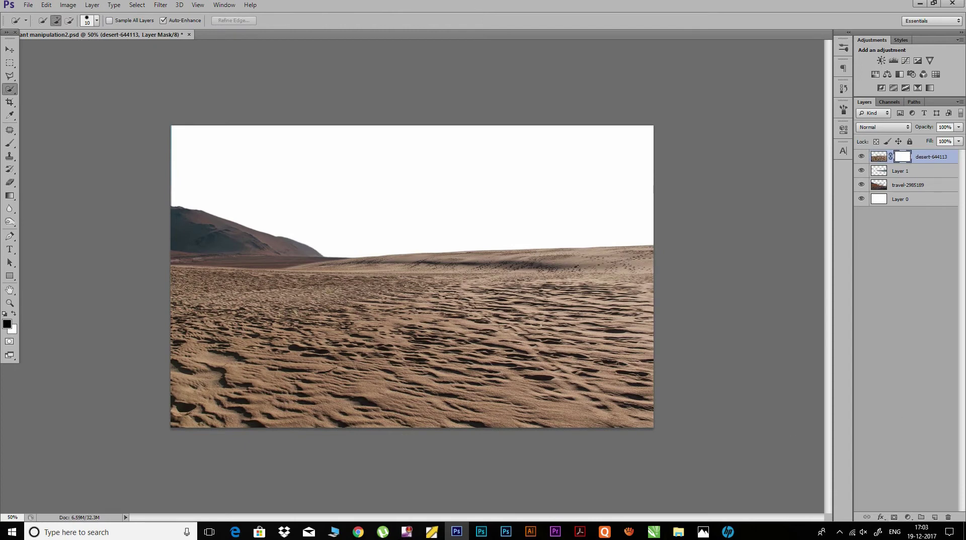
pyautogui.press('g')
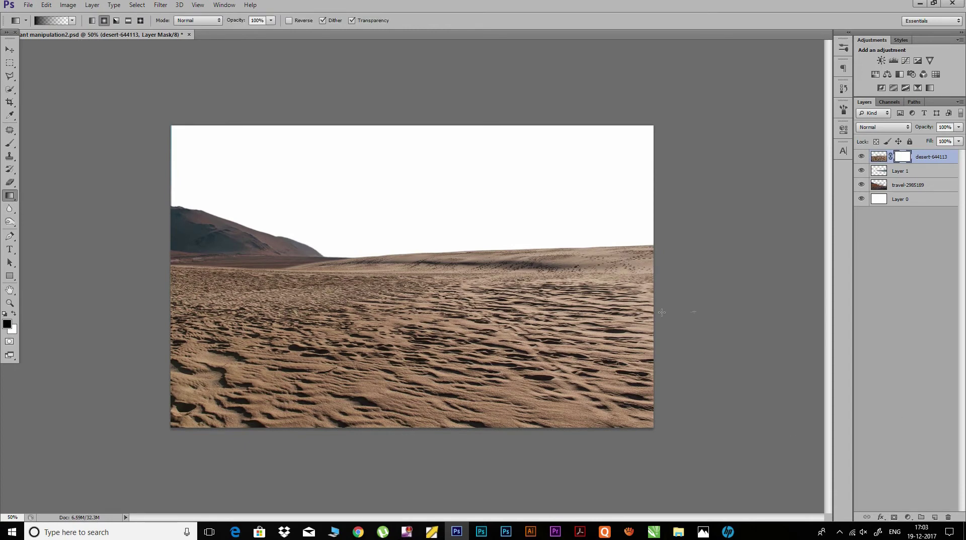
pyautogui.moveTo(662, 312); pyautogui.dragTo(434, 315)
pyautogui.moveTo(436, 252); pyautogui.dragTo(436, 252)
pyautogui.moveTo(656, 235); pyautogui.dragTo(369, 269)
pyautogui.moveTo(439, 278); pyautogui.dragTo(436, 272)
pyautogui.moveTo(518, 270)
pyautogui.mouseDown()
pyautogui.moveTo(564, 238)
pyautogui.moveTo(533, 243)
pyautogui.mouseUp()
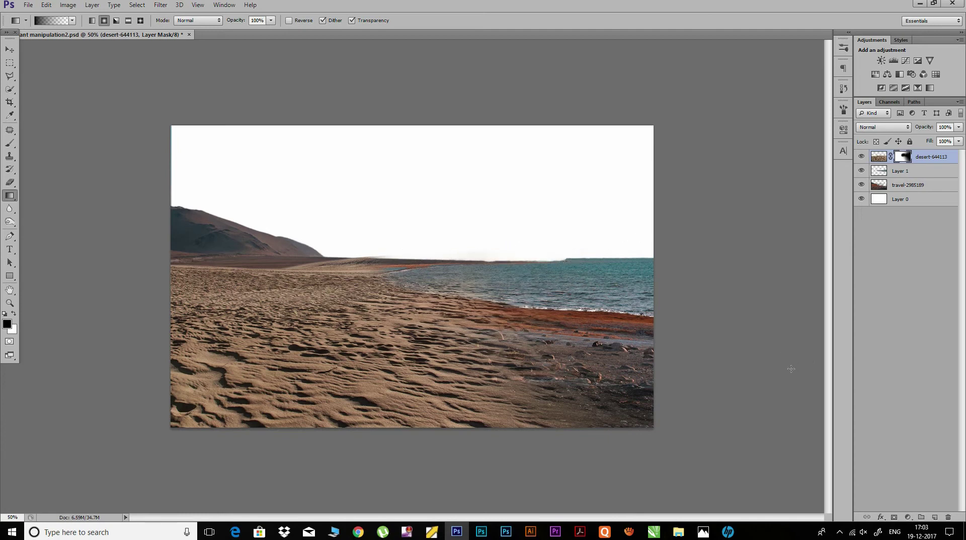
pyautogui.moveTo(478, 277); pyautogui.dragTo(389, 264)
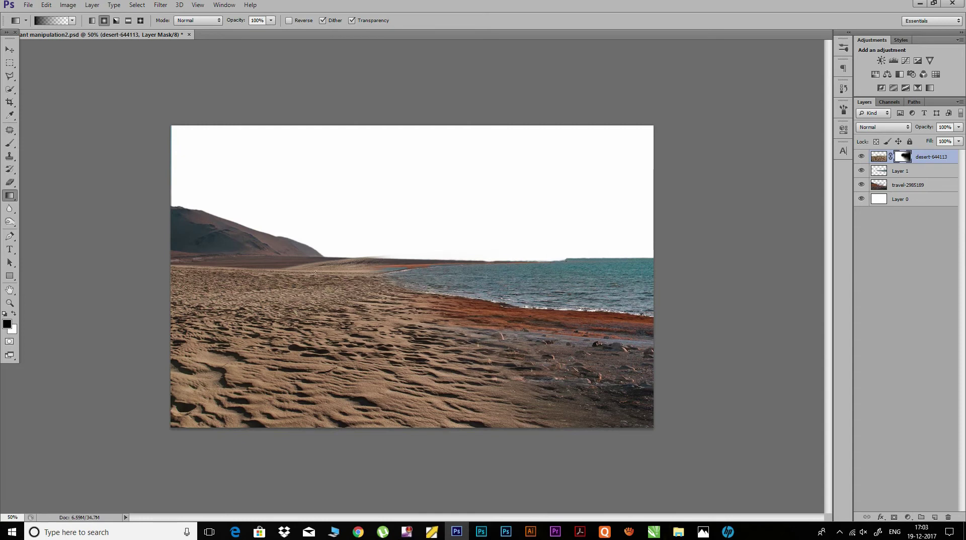
pyautogui.moveTo(488, 276); pyautogui.dragTo(246, 265)
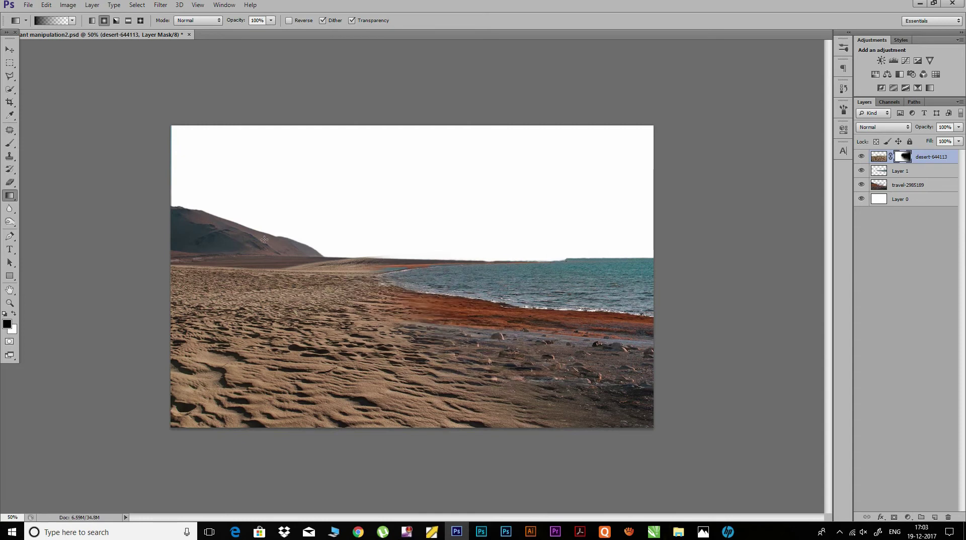
pyautogui.moveTo(326, 262); pyautogui.dragTo(330, 261)
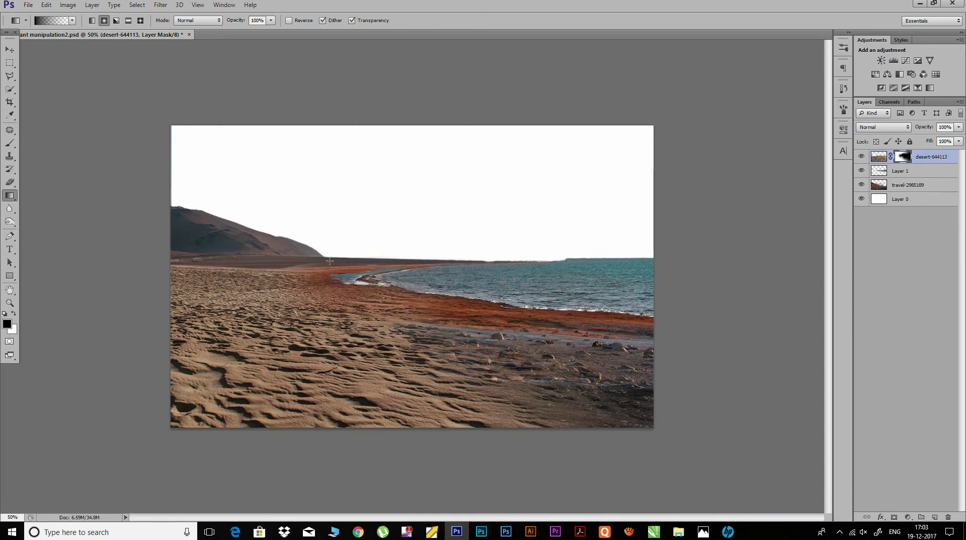
# Step: Set up the Brush at 7% opacity painting with white
pyautogui.click(10, 143)
pyautogui.moveTo(169, 22); pyautogui.dragTo(175, 24)
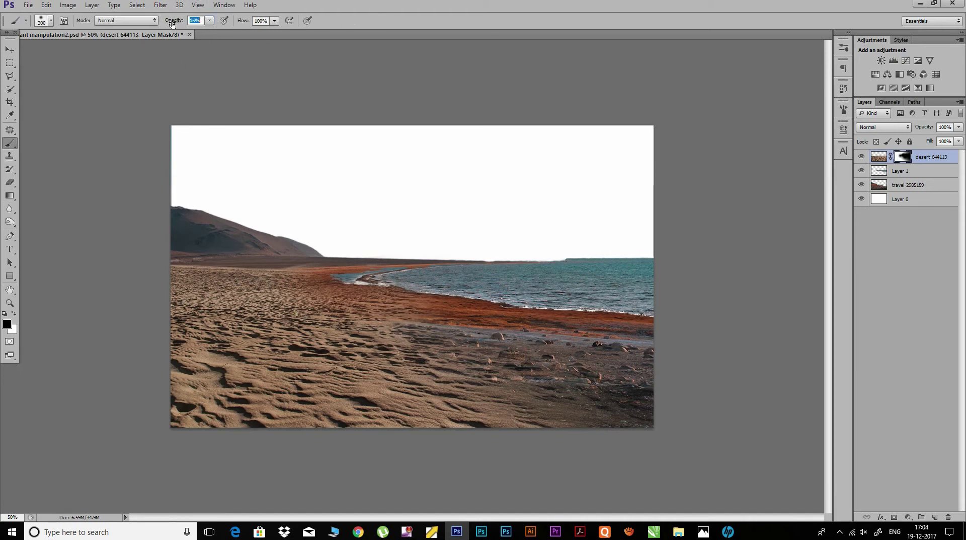
pyautogui.moveTo(171, 24); pyautogui.dragTo(167, 25)
pyautogui.press('x')
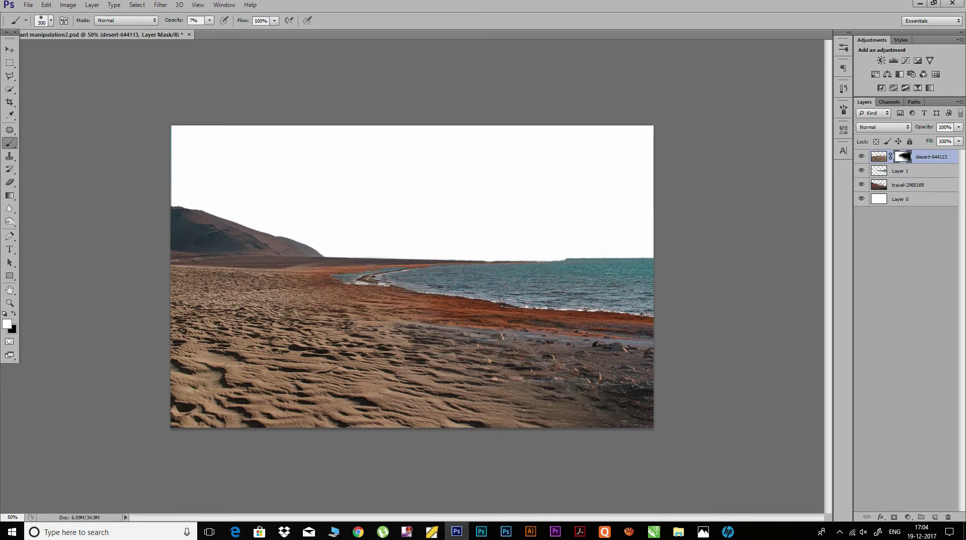
pyautogui.click(914, 172)
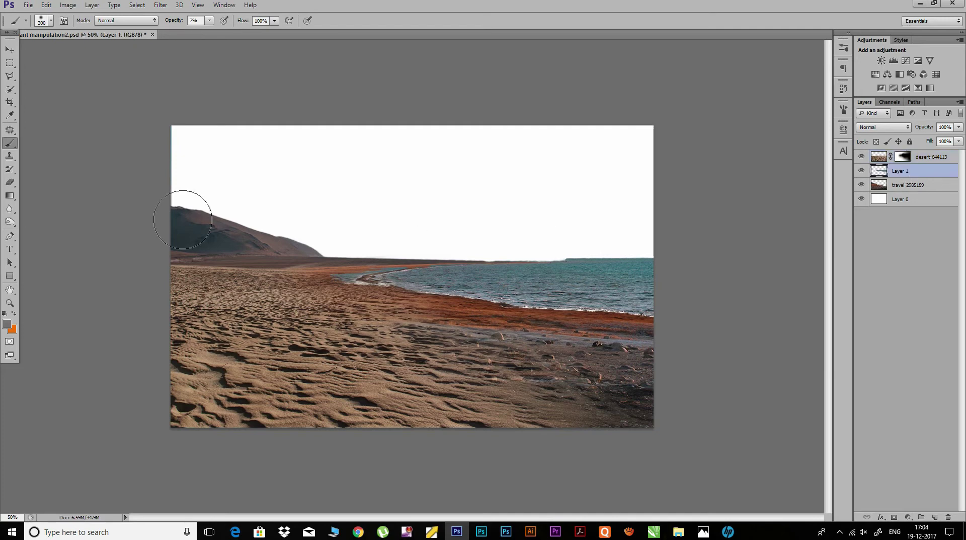
# Step: Pick the Blur tool, reselect Layer 1 and open the Image > Adjustments list
pyautogui.click(10, 207)
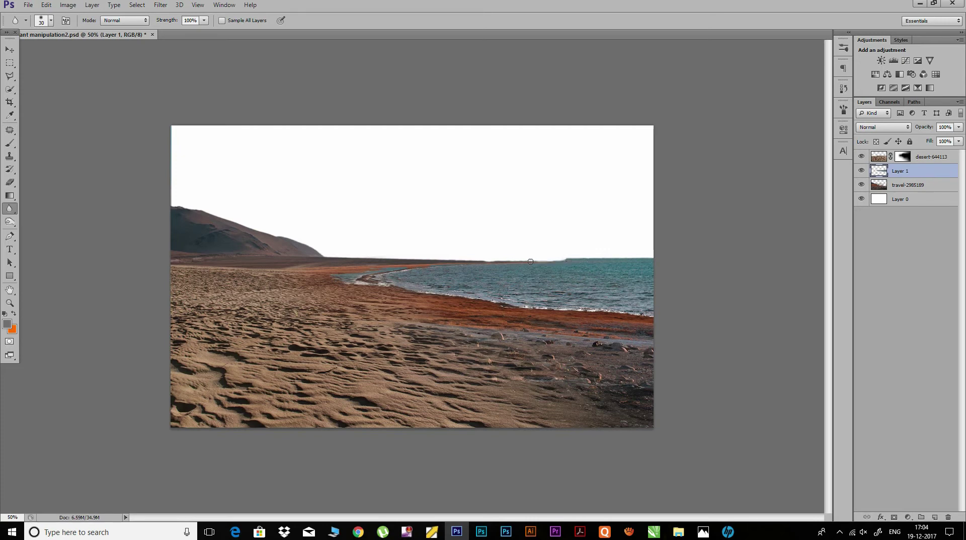
pyautogui.click(884, 188)
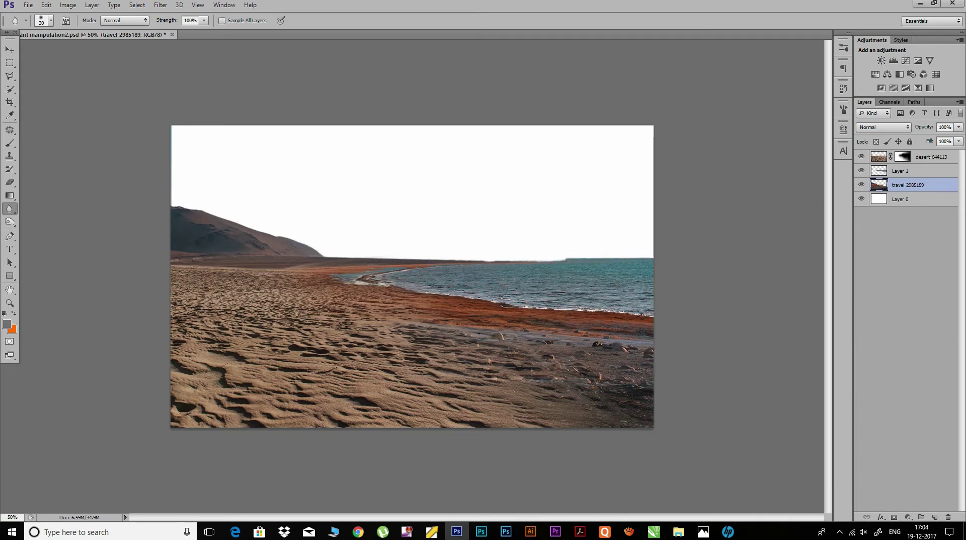
pyautogui.click(900, 174)
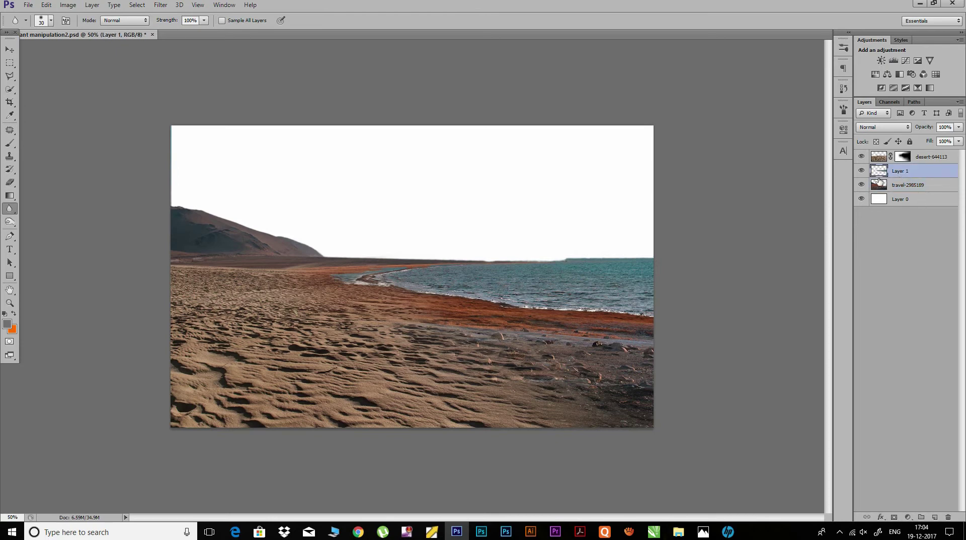
pyautogui.click(68, 5)
pyautogui.moveTo(83, 30)
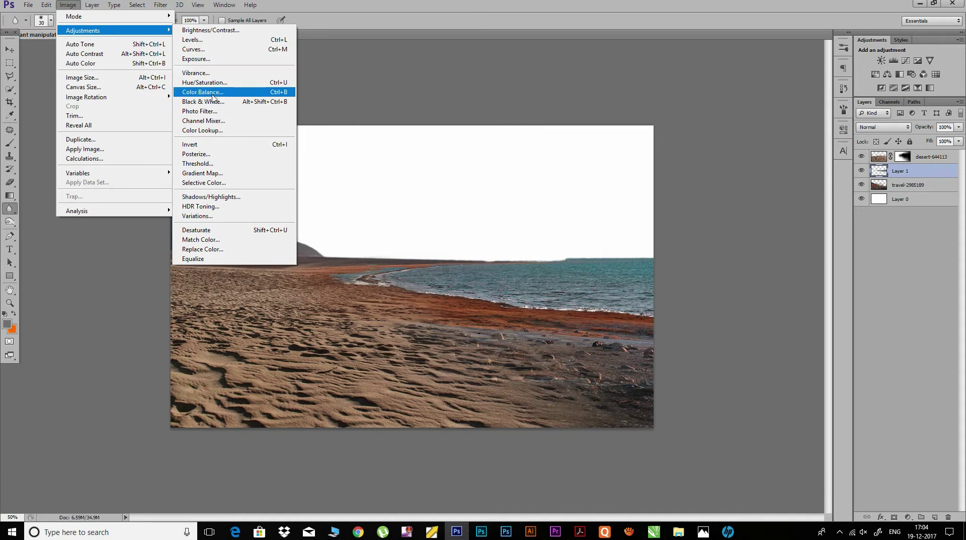
# Step: Apply a Color Balance adjustment to Layer 1's sea
pyautogui.click(213, 95)
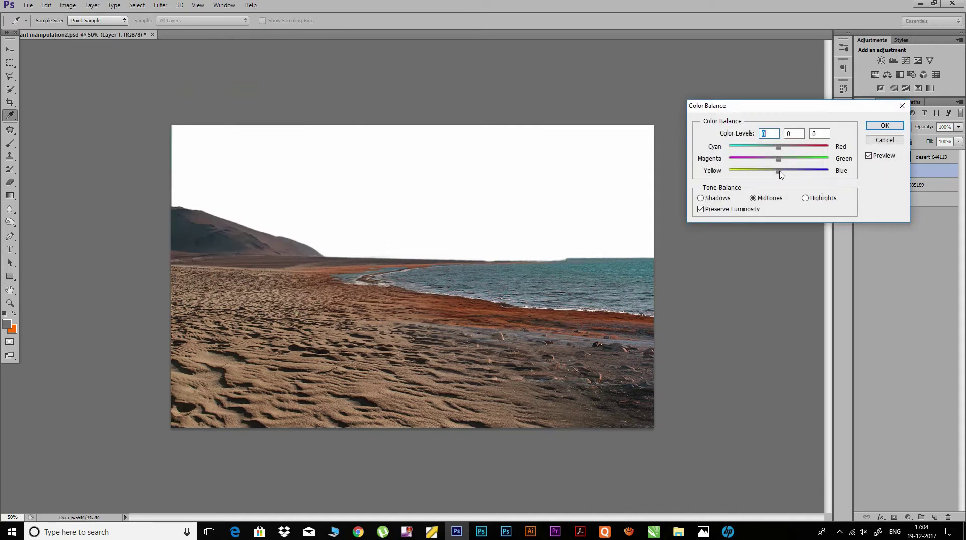
pyautogui.moveTo(777, 149); pyautogui.dragTo(771, 163)
pyautogui.moveTo(770, 162)
pyautogui.mouseDown()
pyautogui.moveTo(781, 159)
pyautogui.moveTo(768, 175)
pyautogui.moveTo(796, 177)
pyautogui.moveTo(786, 179)
pyautogui.moveTo(781, 150)
pyautogui.mouseUp()
pyautogui.click(879, 126)
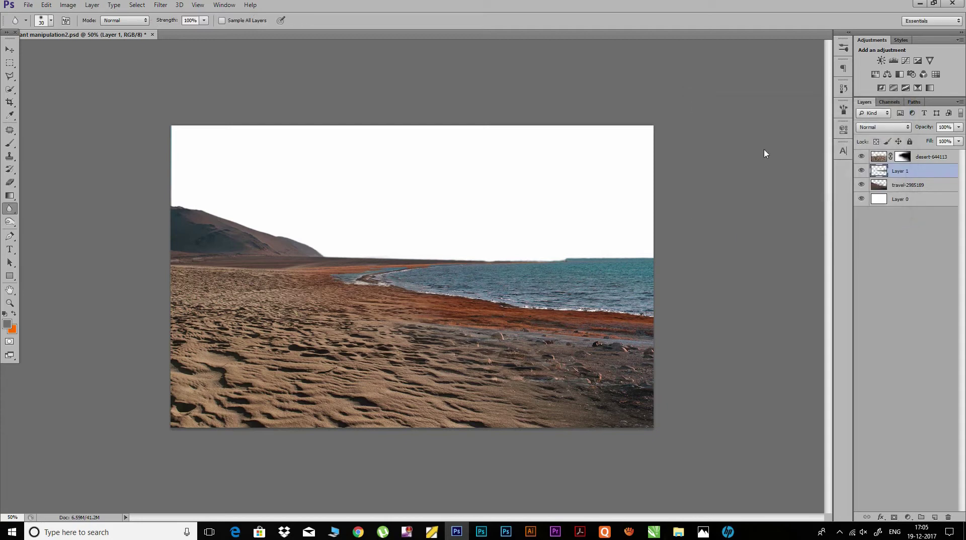
# Step: Apply Hue/Saturation with Hue -8, Saturation -4 and Lightness +37
pyautogui.click(68, 5)
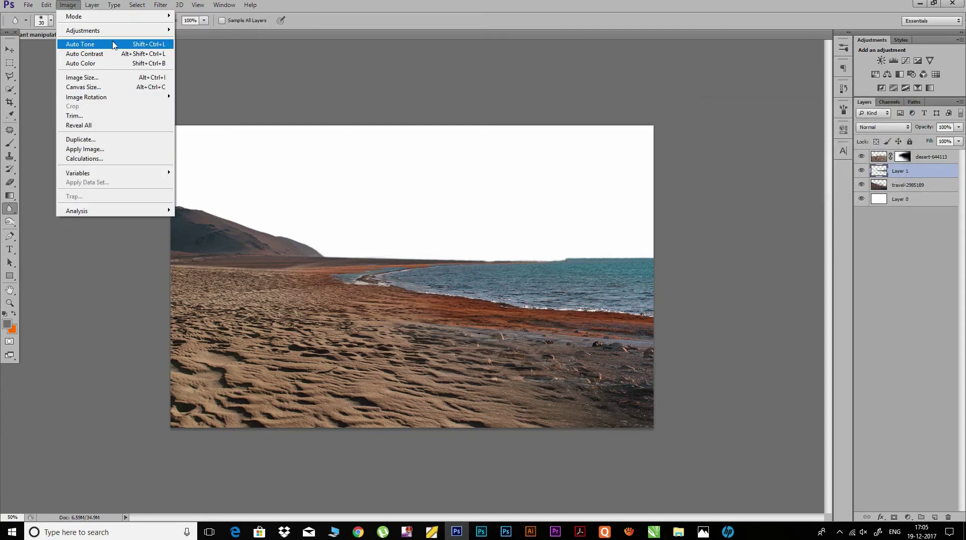
pyautogui.moveTo(83, 31)
pyautogui.click(216, 82)
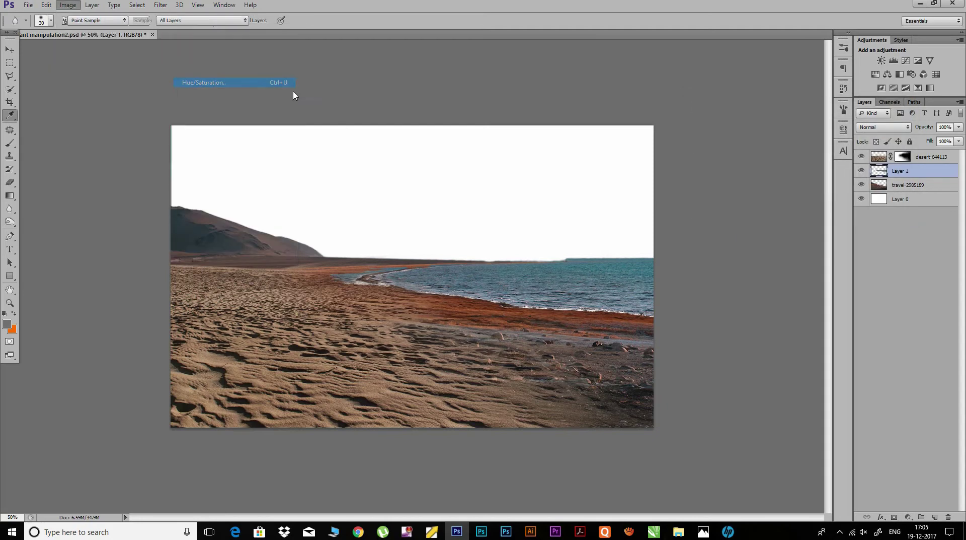
pyautogui.moveTo(764, 287)
pyautogui.mouseDown()
pyautogui.moveTo(742, 287)
pyautogui.moveTo(758, 287)
pyautogui.moveTo(761, 262)
pyautogui.mouseUp()
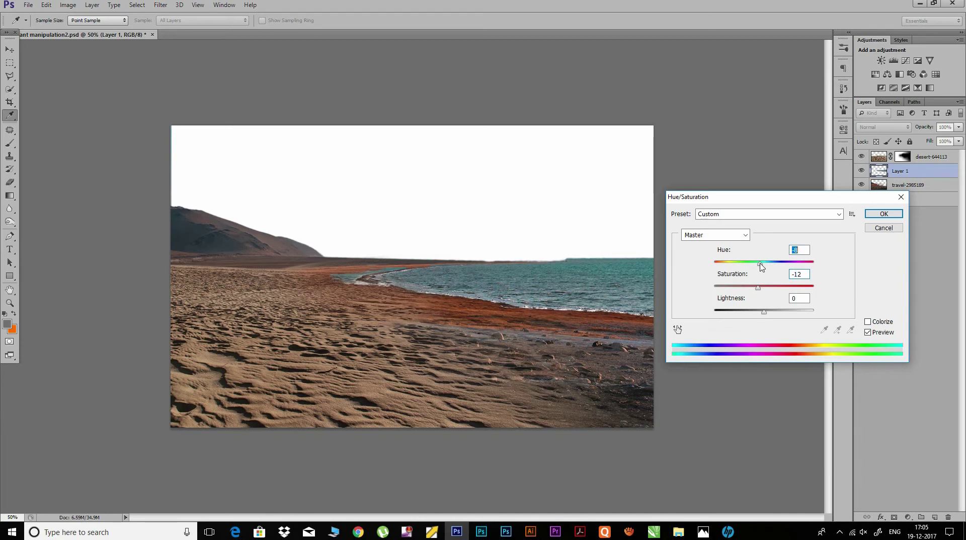
pyautogui.moveTo(764, 312); pyautogui.dragTo(783, 312)
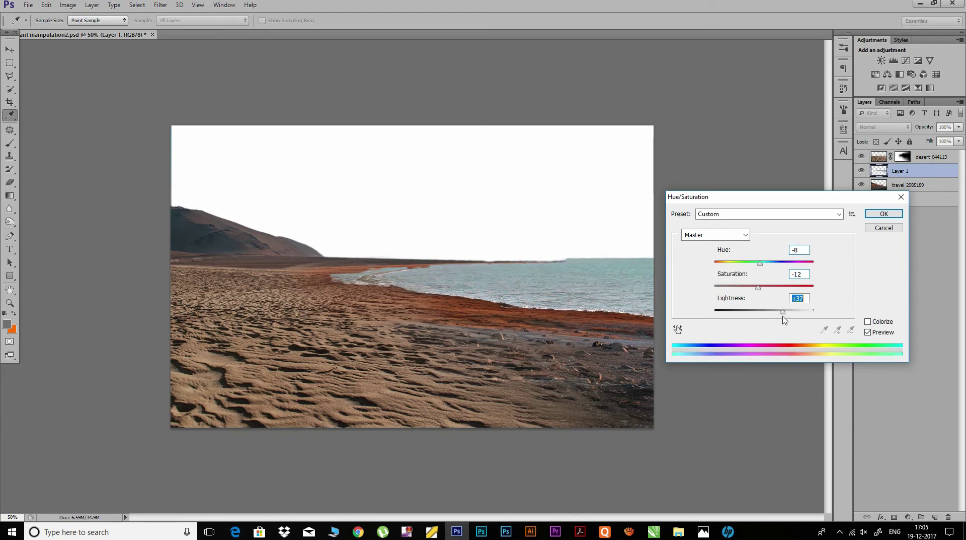
pyautogui.moveTo(758, 287)
pyautogui.mouseDown()
pyautogui.moveTo(775, 287)
pyautogui.moveTo(762, 287)
pyautogui.moveTo(761, 263)
pyautogui.mouseUp()
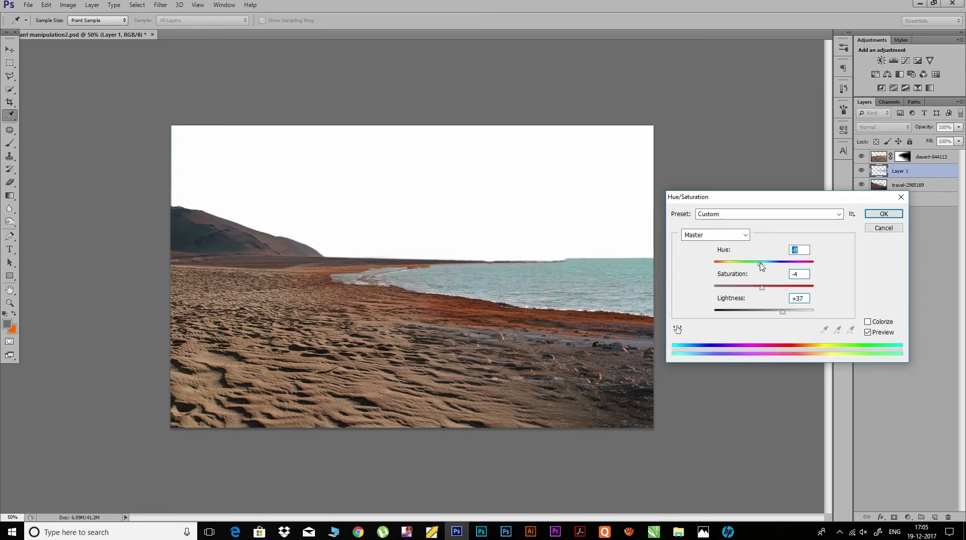
pyautogui.click(883, 216)
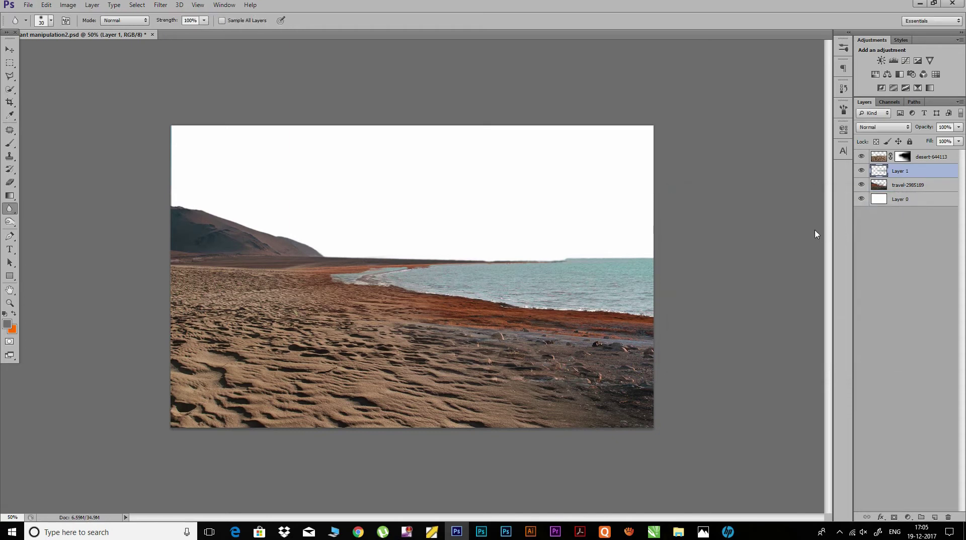
# Step: Place the air-2241577 cloud image above Layer 0
pyautogui.click(906, 199)
pyautogui.click(29, 6)
pyautogui.click(50, 168)
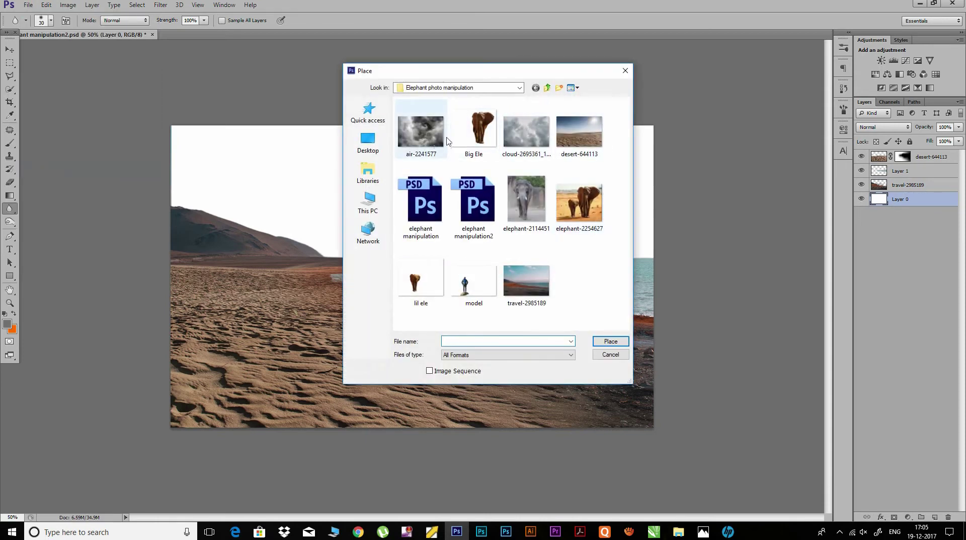
pyautogui.click(432, 146)
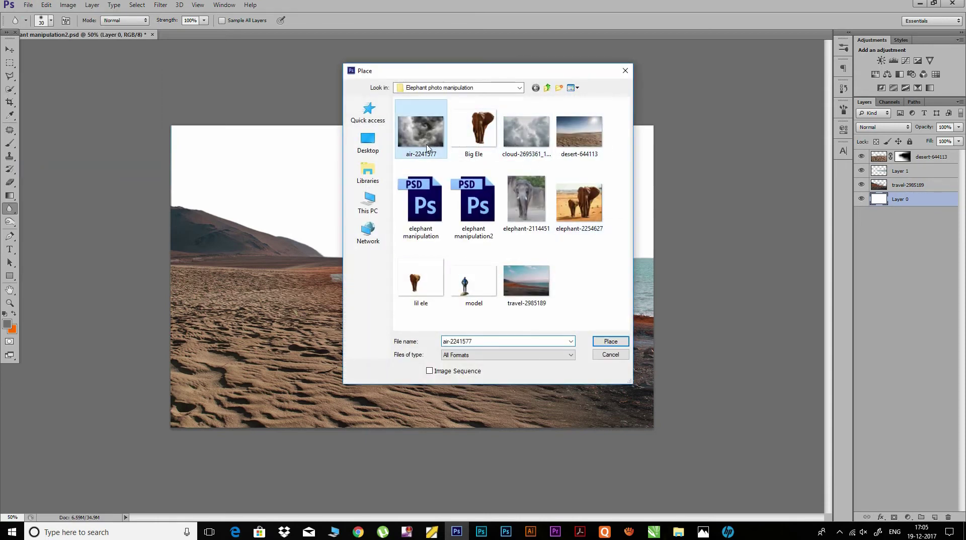
pyautogui.click(611, 341)
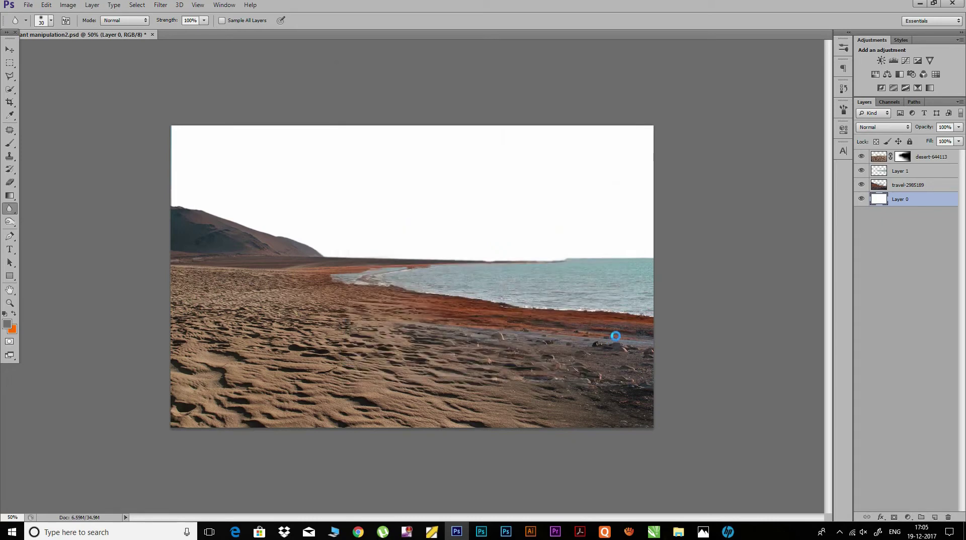
# Step: Flip the clouds horizontally and scale them to 42.25% to fill the sky
pyautogui.rightClick(563, 233)
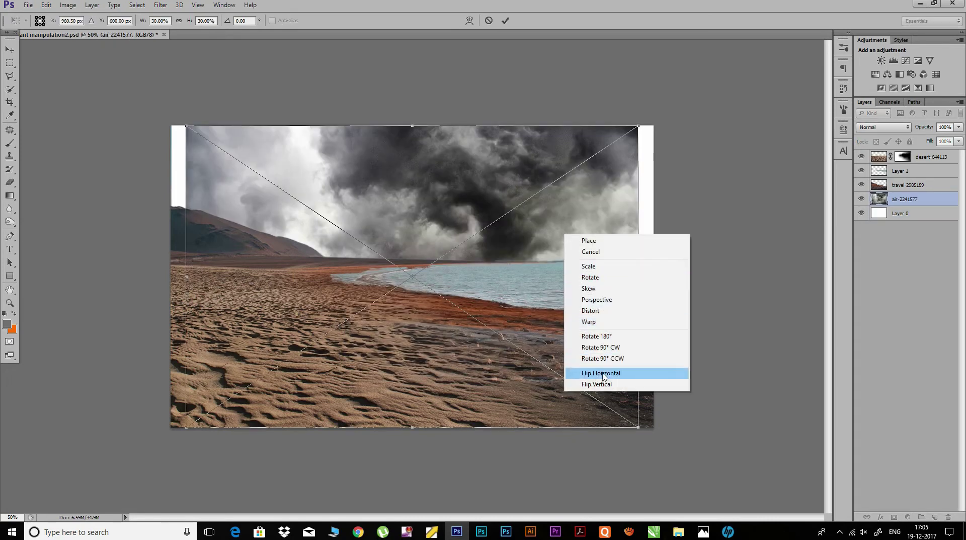
pyautogui.click(594, 374)
pyautogui.moveTo(481, 245); pyautogui.dragTo(255, 153)
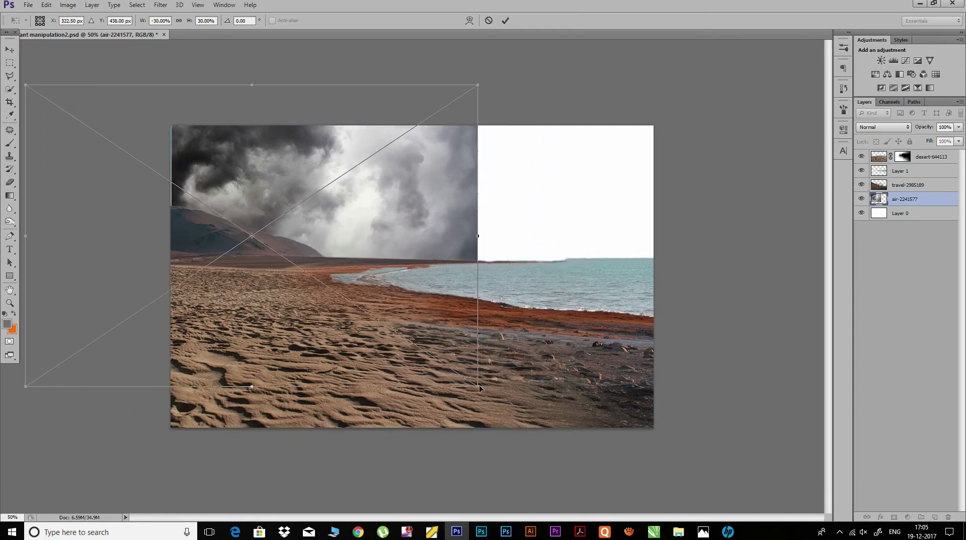
pyautogui.moveTo(479, 388); pyautogui.dragTo(663, 509)
pyautogui.moveTo(513, 245); pyautogui.dragTo(540, 146)
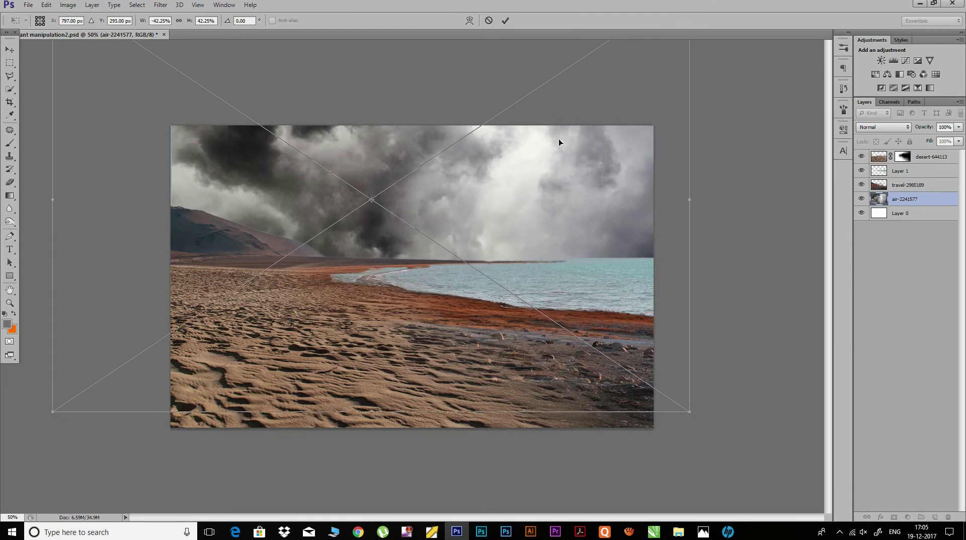
pyautogui.click(505, 20)
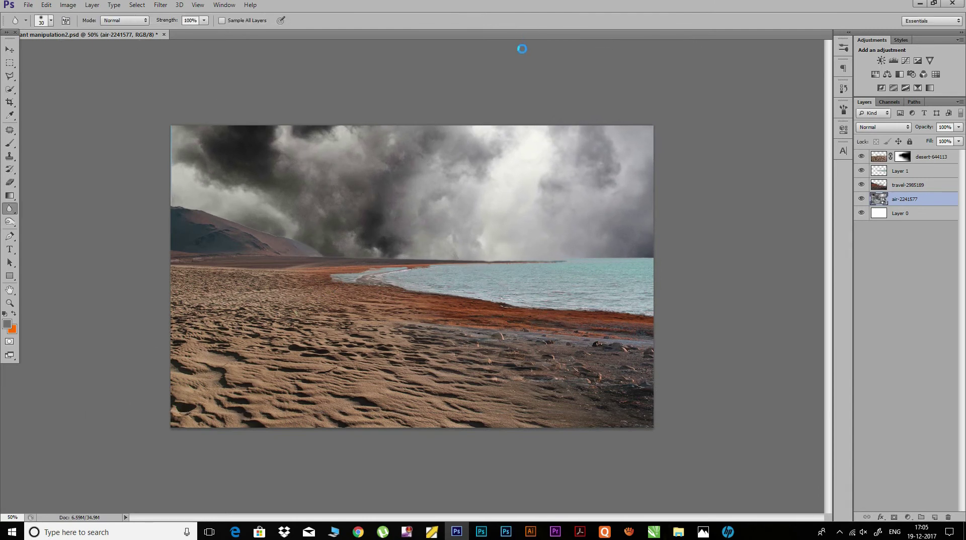
pyautogui.rightClick(898, 201)
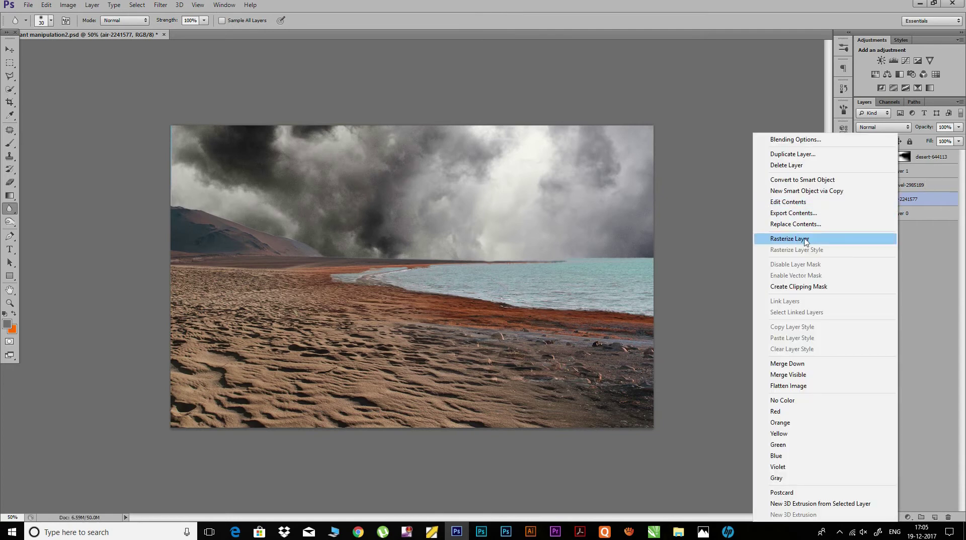
# Step: Rasterize the air-2241577 layer and add a layer mask to travel-2985189
pyautogui.click(792, 240)
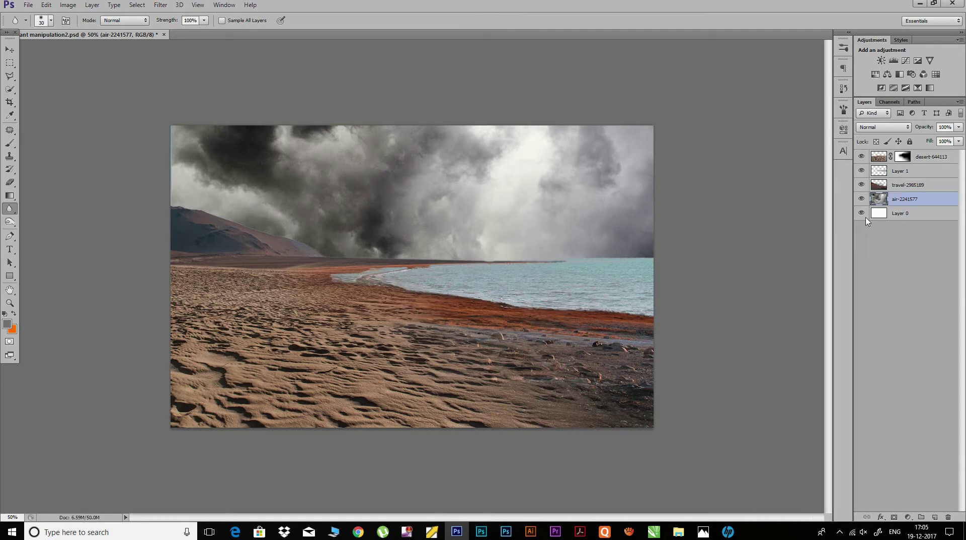
pyautogui.click(884, 187)
pyautogui.click(894, 517)
# Step: Paint the mask with a soft black brush at low opacity (59%, then 9–18%) to blend the horizon
pyautogui.click(10, 143)
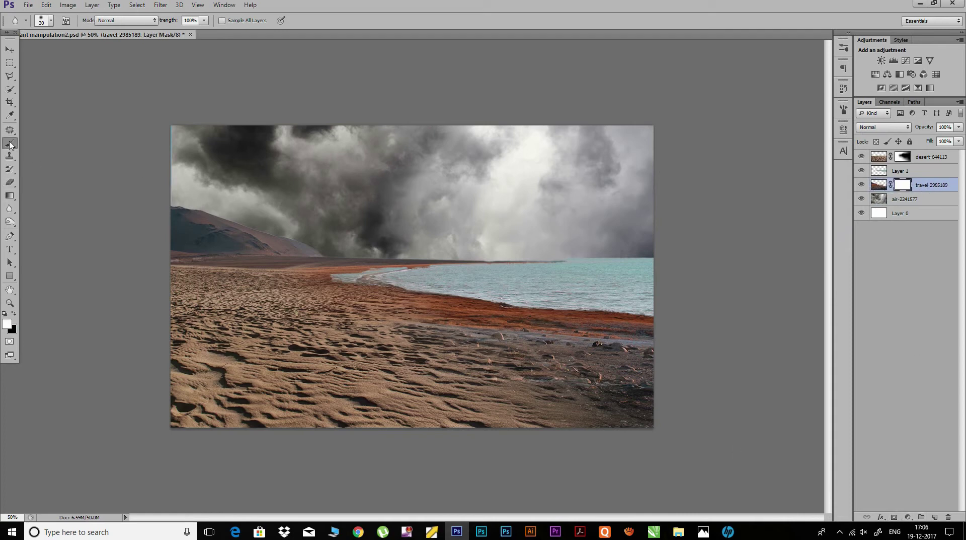
pyautogui.press('x')
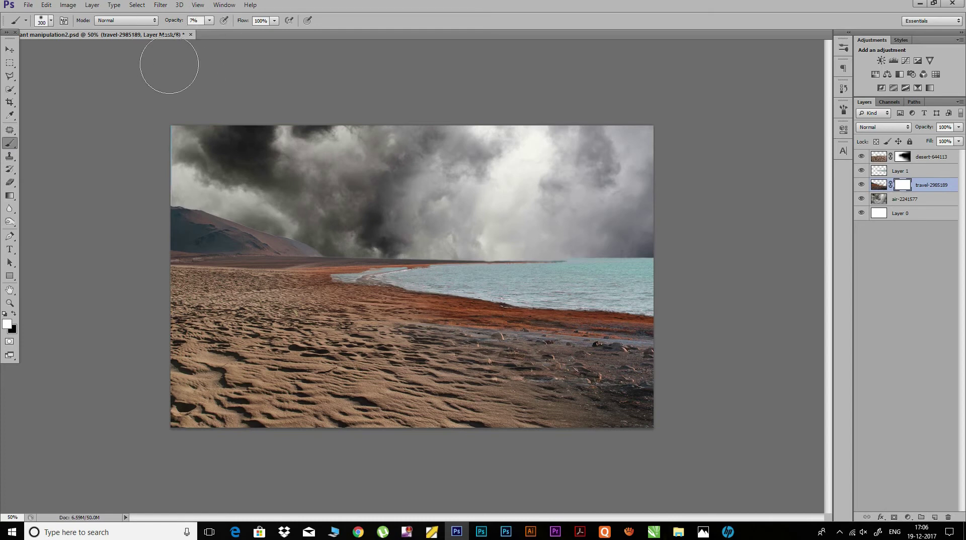
pyautogui.press('5')
pyautogui.press('9')
pyautogui.moveTo(162, 148); pyautogui.dragTo(295, 133)
pyautogui.press('[')
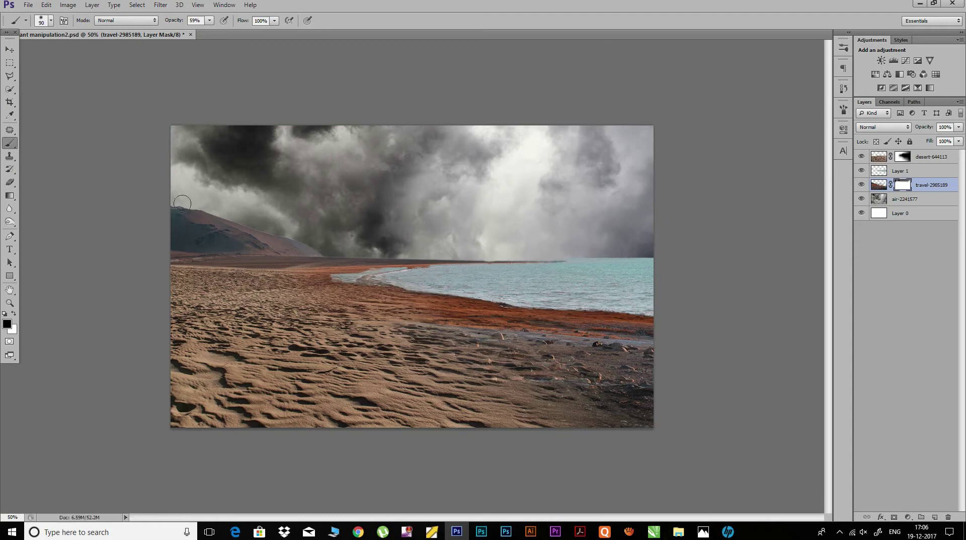
pyautogui.moveTo(172, 21); pyautogui.dragTo(151, 20)
pyautogui.hotkey('ctrl', '+')
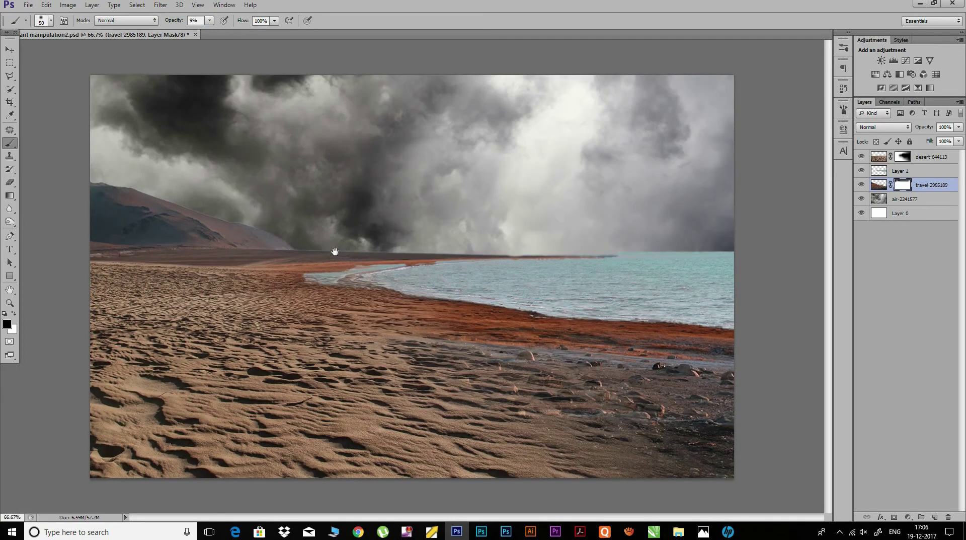
pyautogui.moveTo(174, 20); pyautogui.dragTo(172, 23)
# Step: Add a mask to Layer 1 and paint the right end of the horizon at 34% brush opacity
pyautogui.click(905, 171)
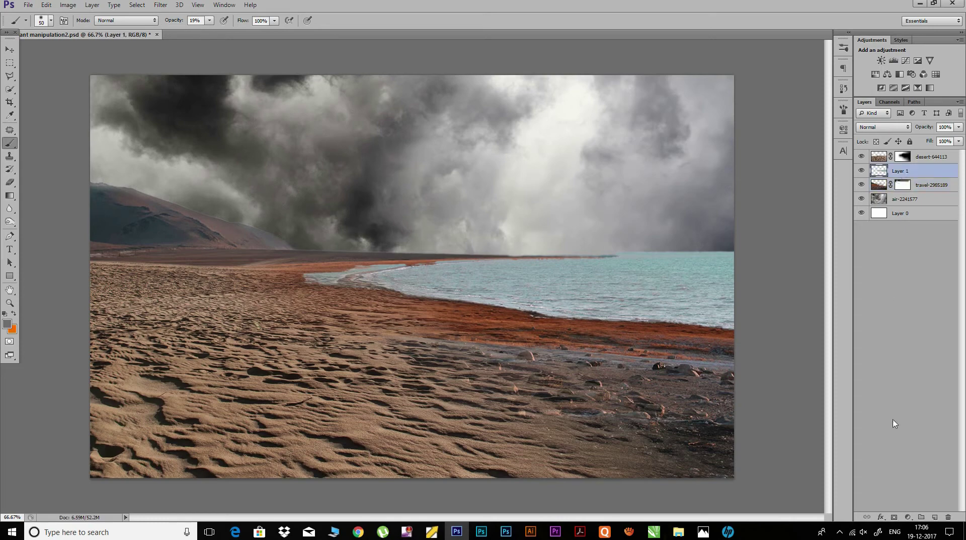
pyautogui.click(894, 516)
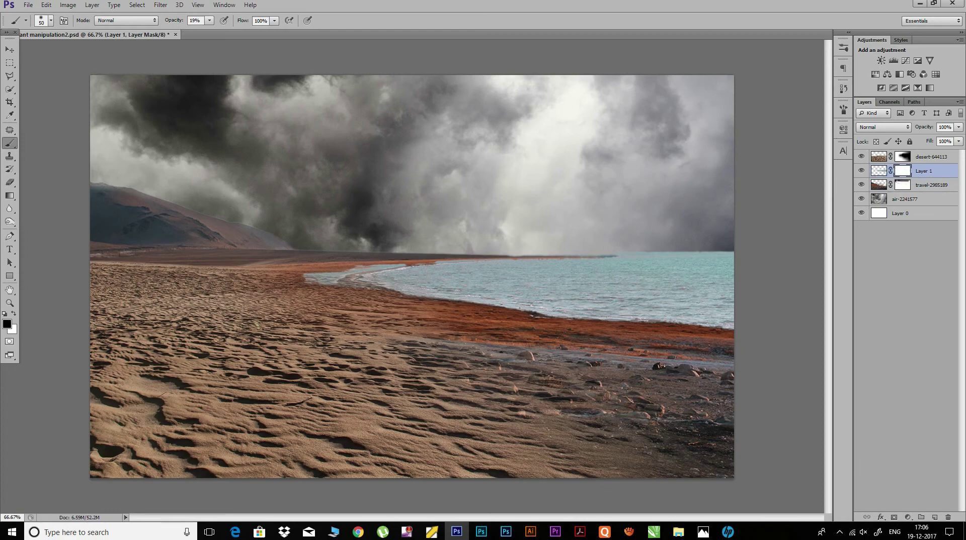
pyautogui.moveTo(172, 20); pyautogui.dragTo(186, 23)
pyautogui.moveTo(679, 251); pyautogui.dragTo(738, 249)
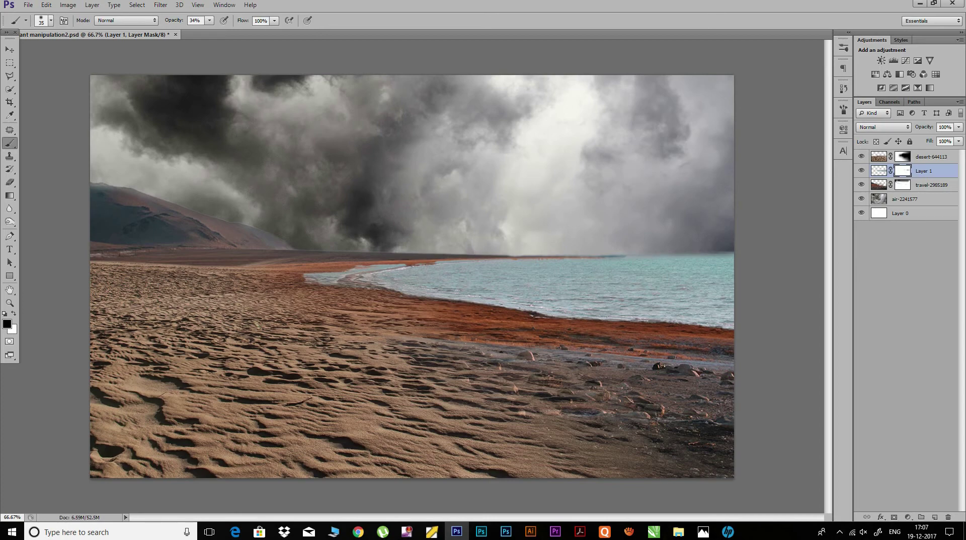
# Step: Return to the travel-2985189 layer mask, zoom out to 50%, and save the PSD
pyautogui.click(903, 185)
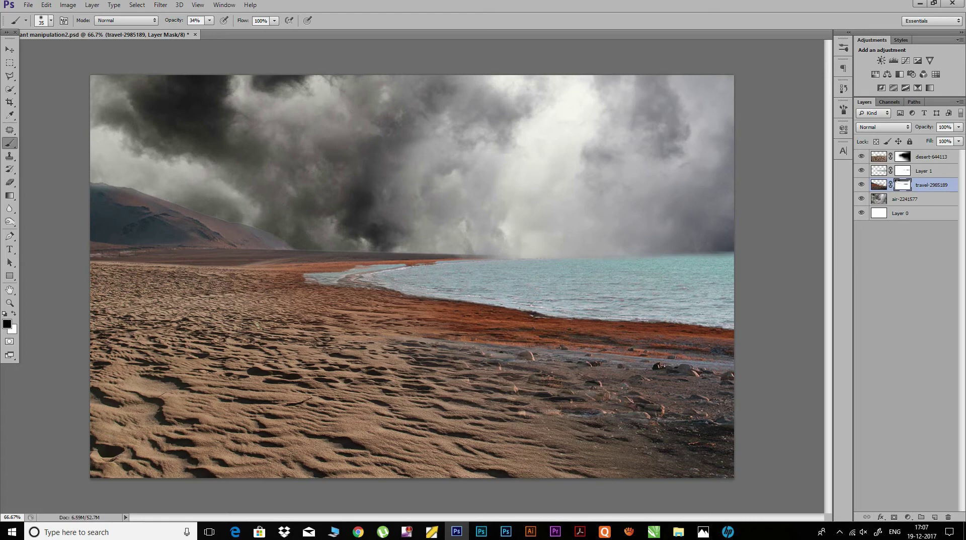
pyautogui.hotkey('ctrl', '-')
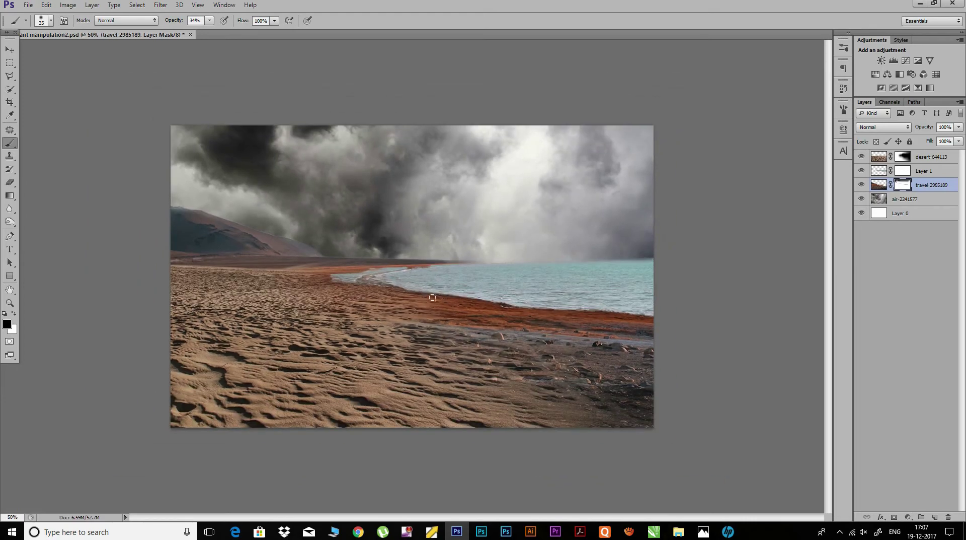
pyautogui.hotkey('ctrl', 's')
pyautogui.click(905, 200)
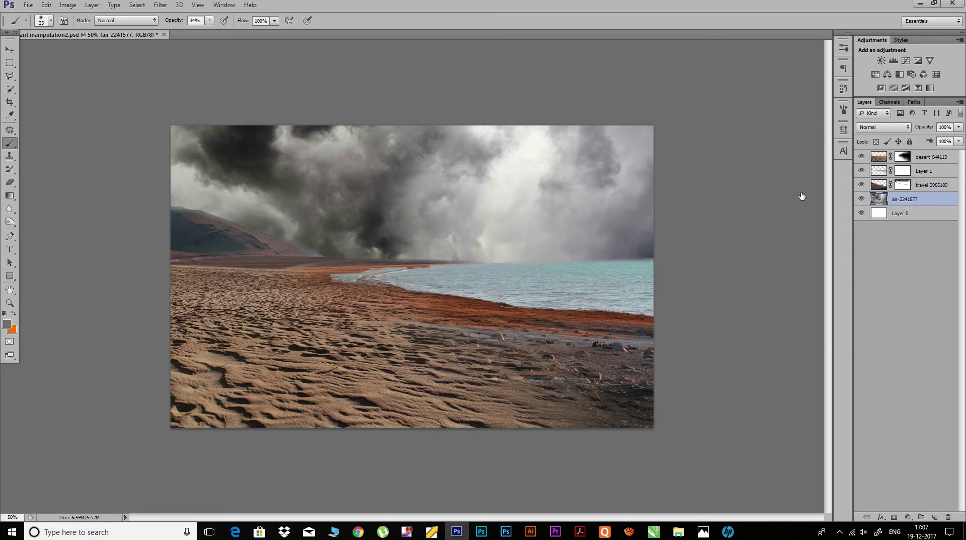
# Step: Place cloud-2695361_1920, enlarge it to about 118.5%, position it over the sky and commit
pyautogui.click(28, 4)
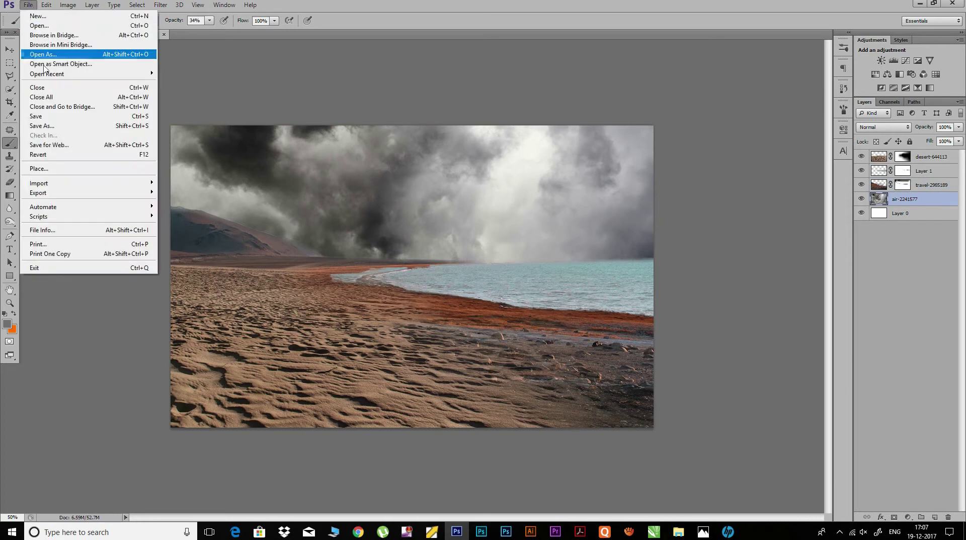
pyautogui.click(50, 169)
pyautogui.click(526, 126)
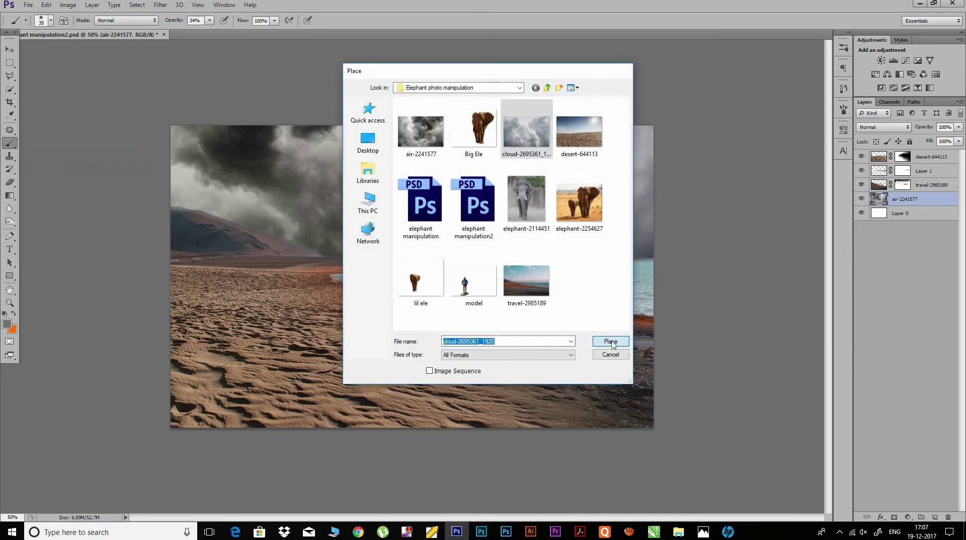
pyautogui.click(611, 340)
pyautogui.moveTo(349, 189); pyautogui.dragTo(333, 173)
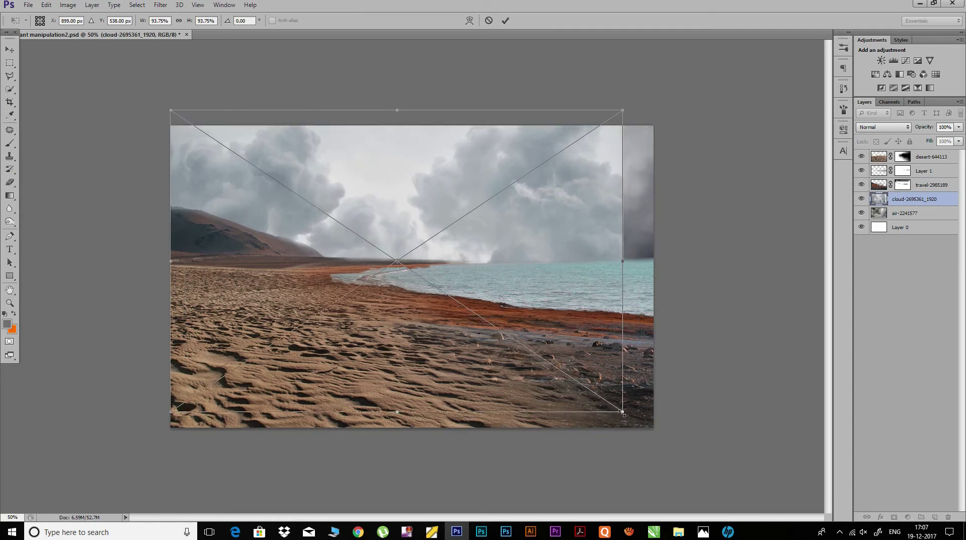
pyautogui.moveTo(622, 412); pyautogui.dragTo(742, 492)
pyautogui.moveTo(539, 237); pyautogui.dragTo(526, 210)
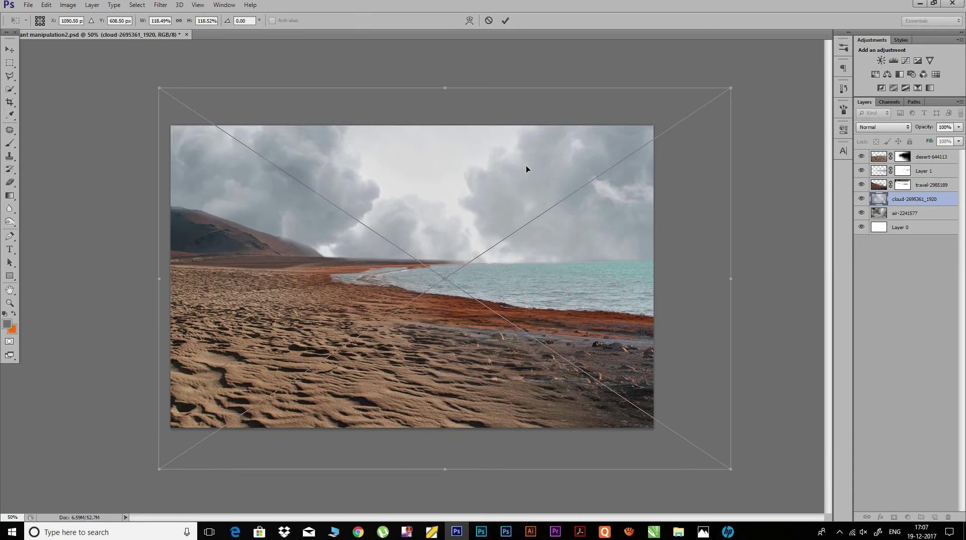
pyautogui.click(505, 20)
# Step: Try Overlay, Multiply and Lighter Color blending on the clouds before settling on Screen
pyautogui.click(895, 127)
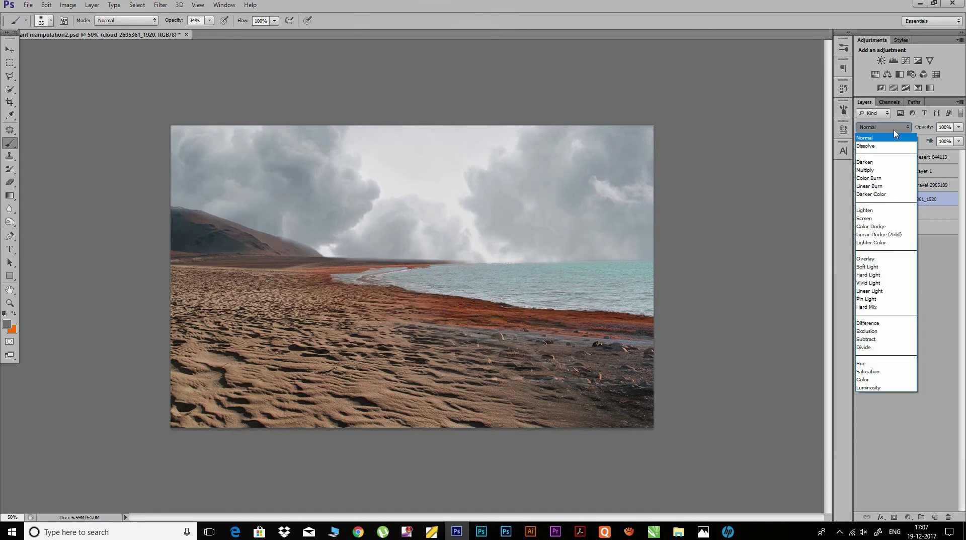
pyautogui.click(866, 218)
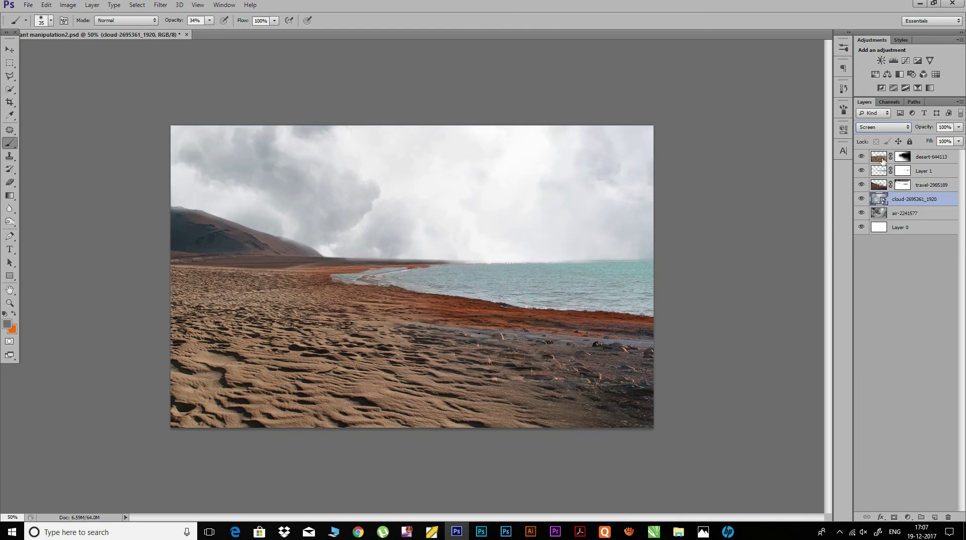
pyautogui.click(884, 129)
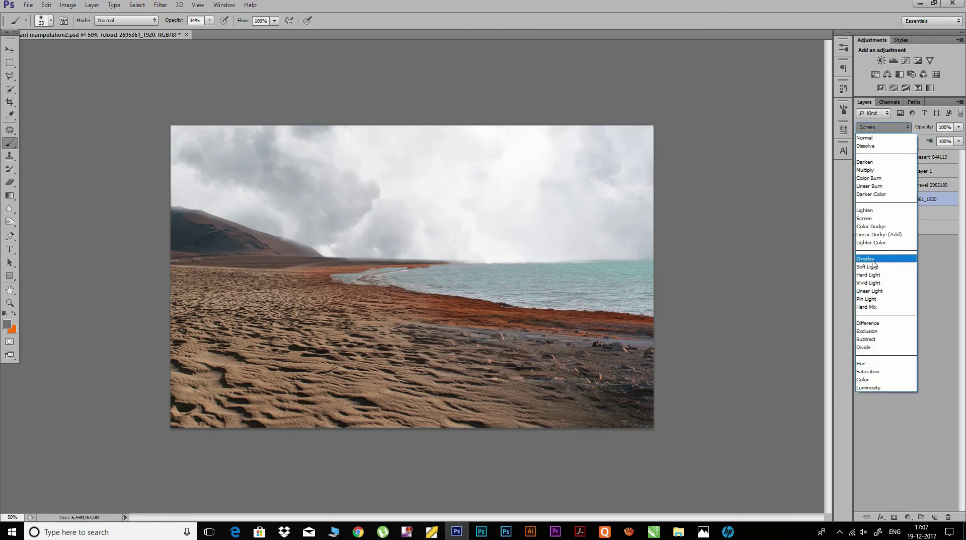
pyautogui.click(873, 259)
pyautogui.click(870, 129)
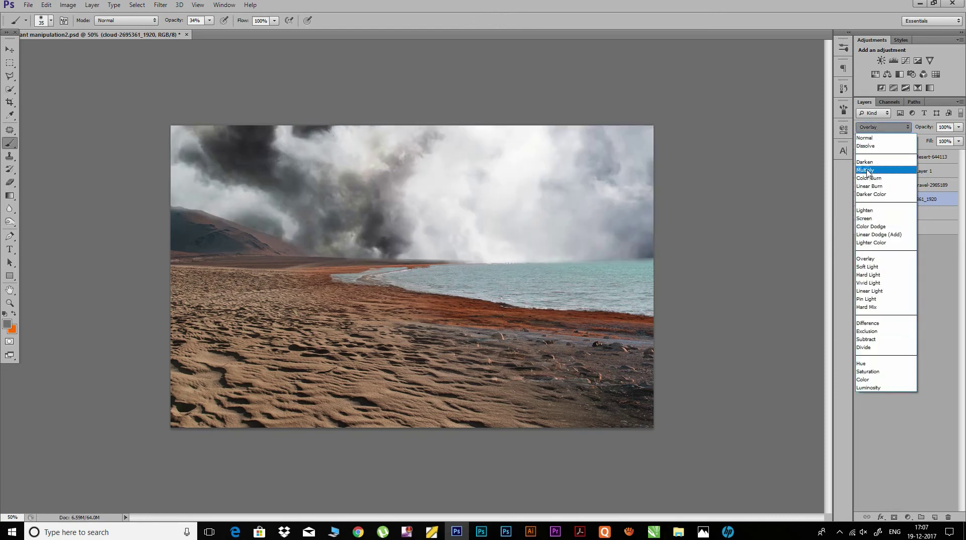
pyautogui.click(867, 170)
pyautogui.click(881, 128)
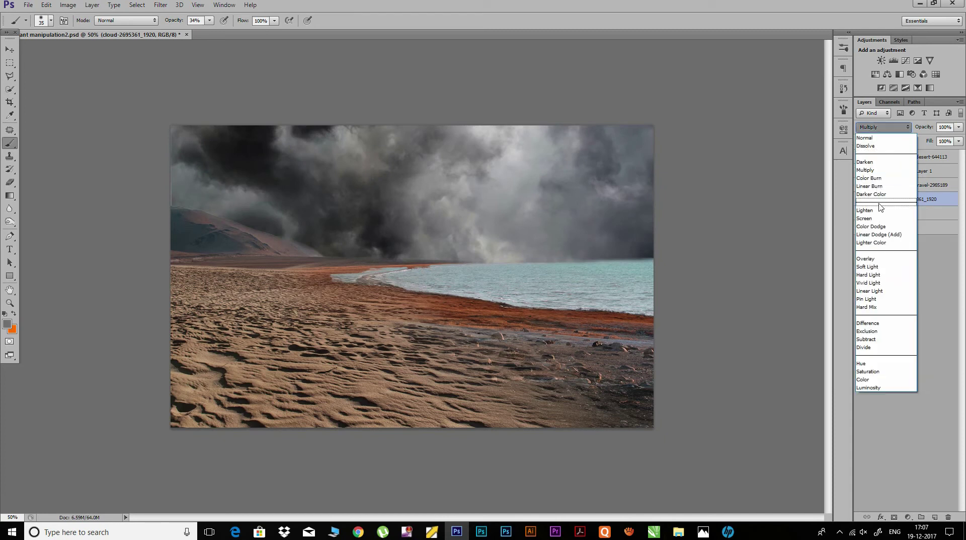
pyautogui.click(873, 243)
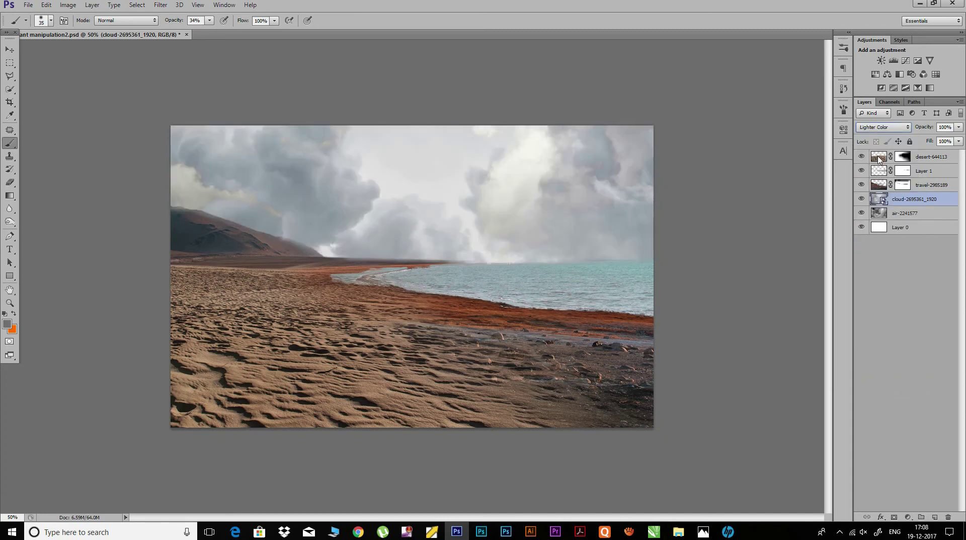
pyautogui.click(875, 129)
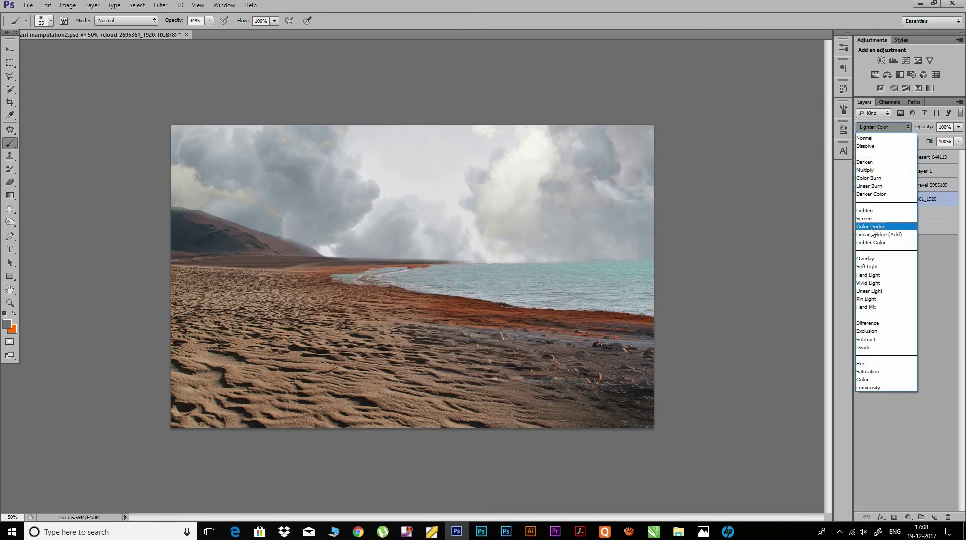
pyautogui.click(865, 220)
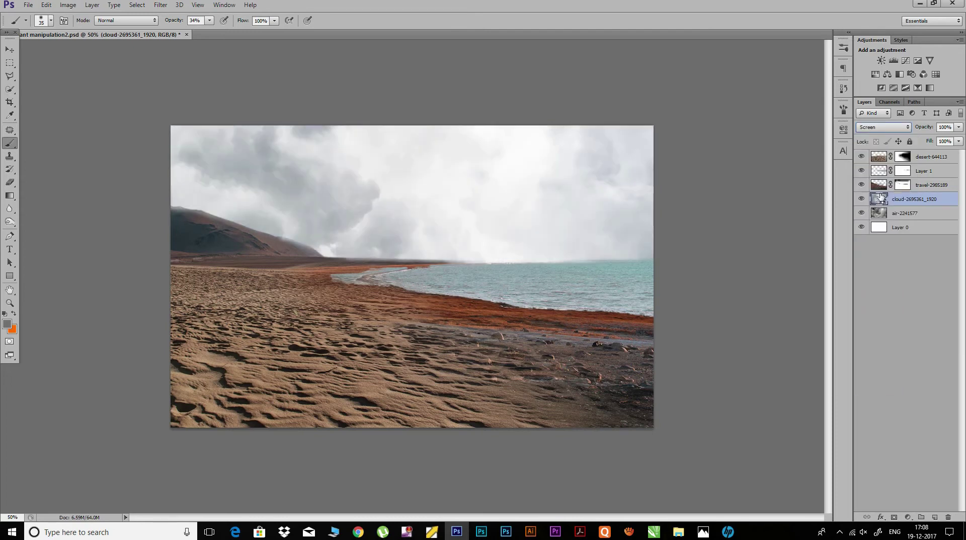
pyautogui.click(881, 174)
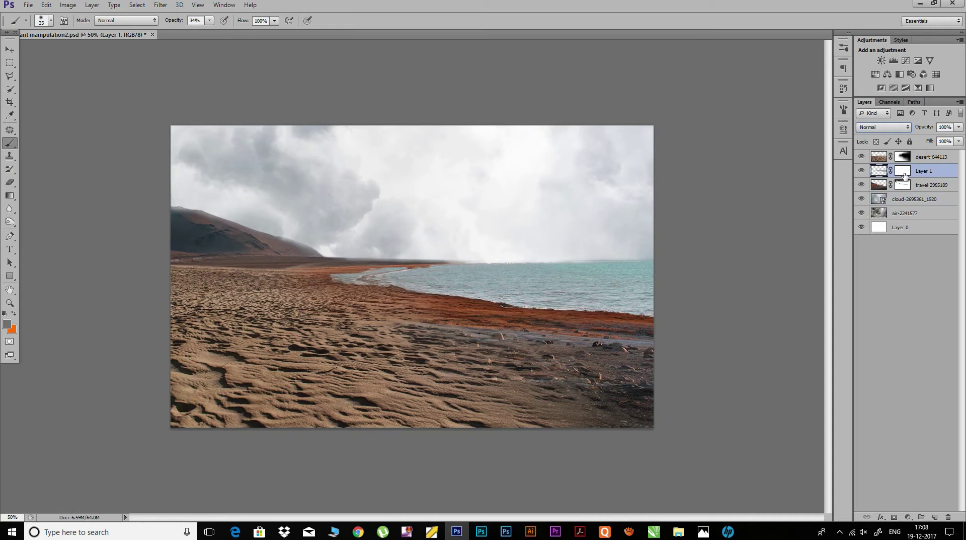
pyautogui.press('d')
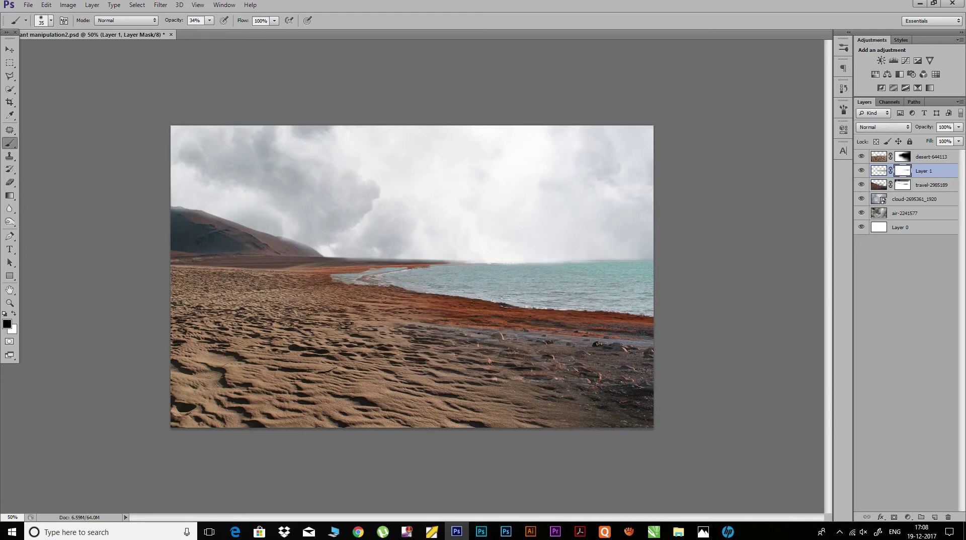
# Step: Paint the travel-2985189 mask along the sea line so the clouds show through
pyautogui.click(880, 187)
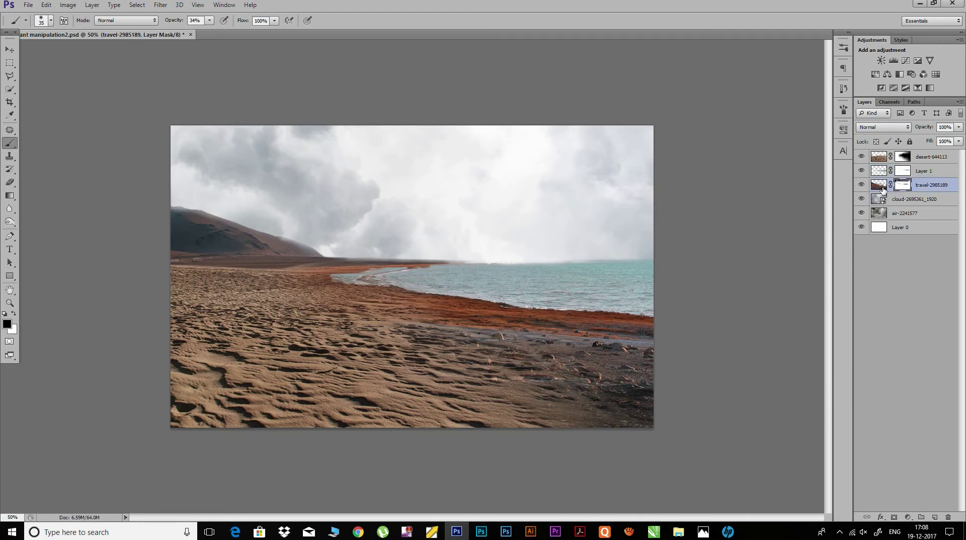
pyautogui.click(903, 184)
pyautogui.moveTo(403, 261); pyautogui.dragTo(432, 261)
pyautogui.hotkey('ctrl', '+')
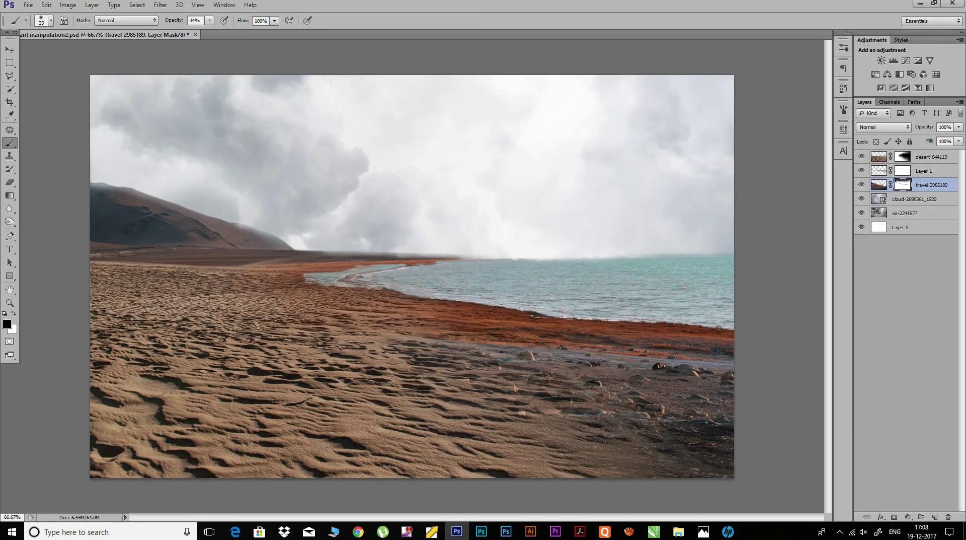
# Step: Hide and show the beach photo layer to compare the blended horizon
pyautogui.click(861, 184)
pyautogui.click(860, 186)
pyautogui.click(861, 186)
pyautogui.click(854, 186)
pyautogui.click(861, 184)
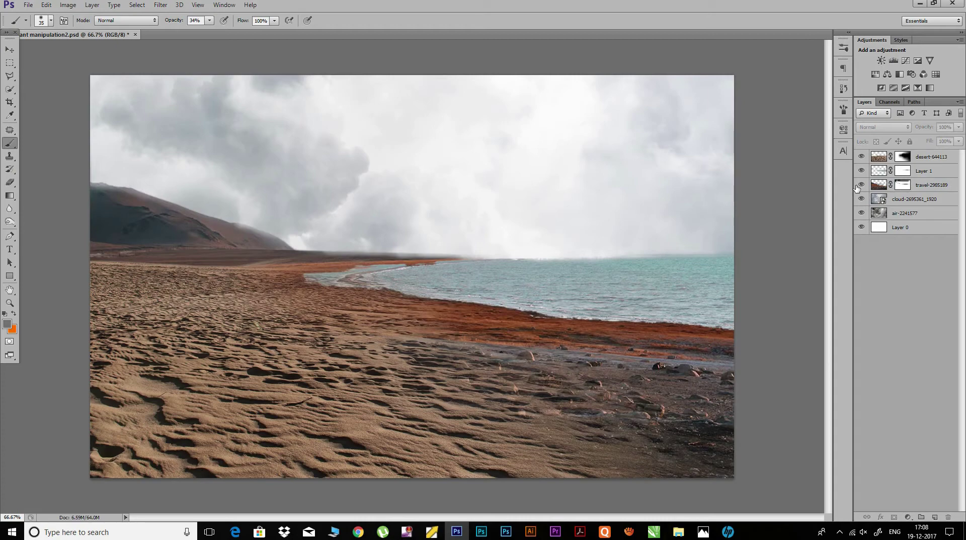
pyautogui.hotkey('ctrl', '-')
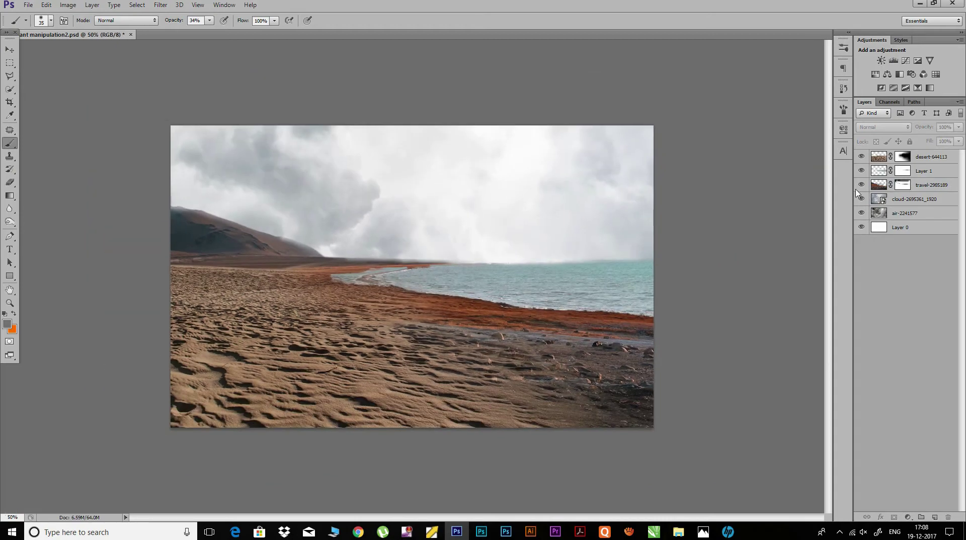
# Step: Add a Hue/Saturation adjustment to the beach photo with lower saturation and hue about -29
pyautogui.click(927, 187)
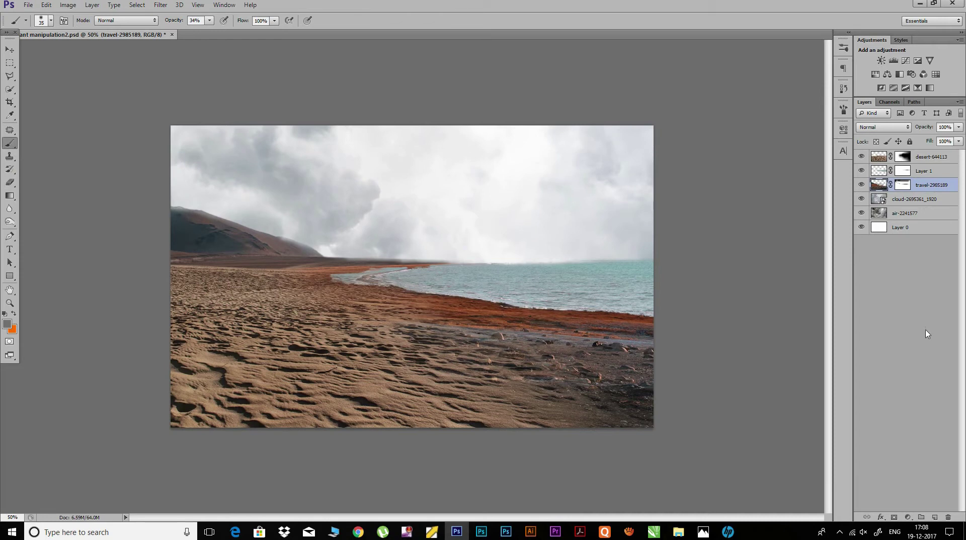
pyautogui.click(907, 517)
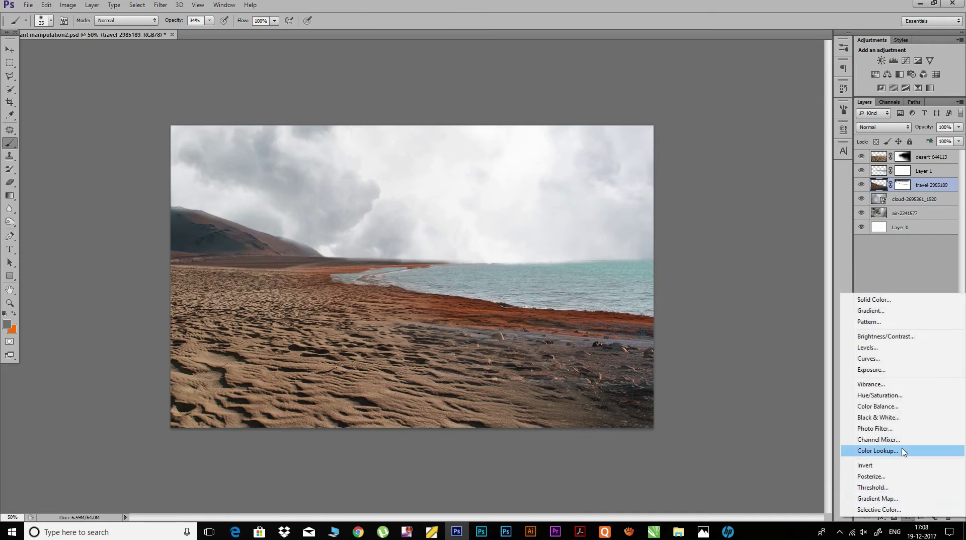
pyautogui.click(892, 395)
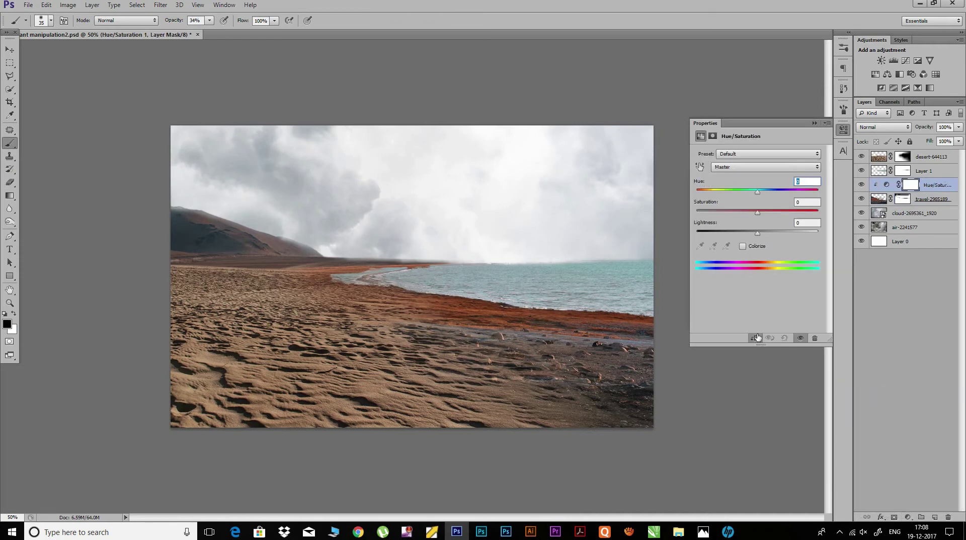
pyautogui.moveTo(757, 211); pyautogui.dragTo(729, 216)
pyautogui.moveTo(758, 192)
pyautogui.mouseDown()
pyautogui.moveTo(774, 192)
pyautogui.moveTo(748, 191)
pyautogui.moveTo(746, 212)
pyautogui.moveTo(772, 237)
pyautogui.mouseUp()
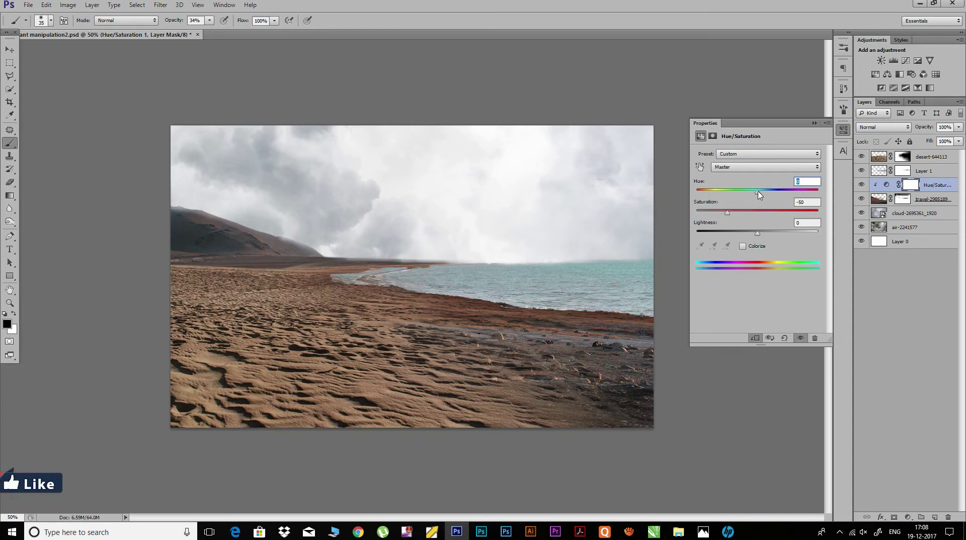
pyautogui.moveTo(748, 195); pyautogui.dragTo(747, 197)
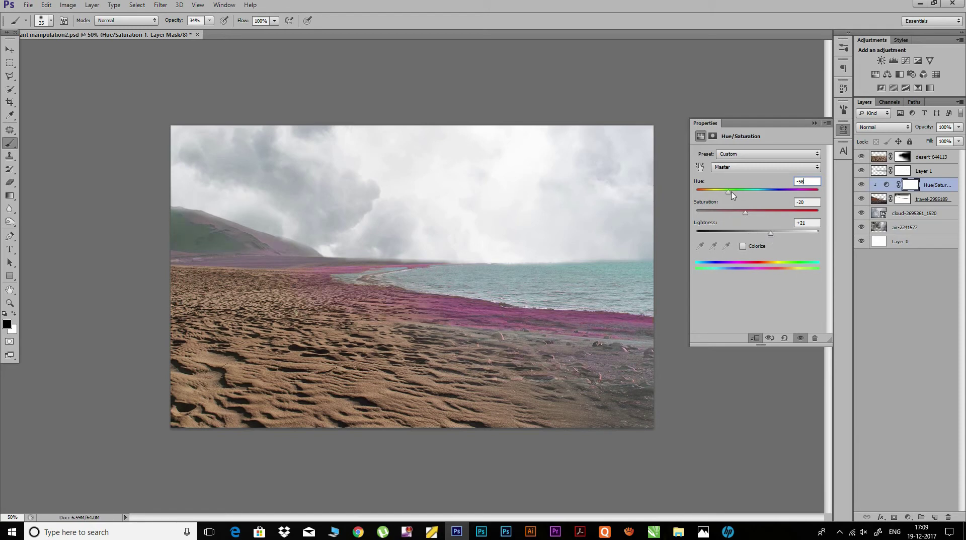
pyautogui.click(843, 129)
# Step: Add a Color Balance adjustment of +16, +1, -17 to push the shoreline red
pyautogui.click(908, 517)
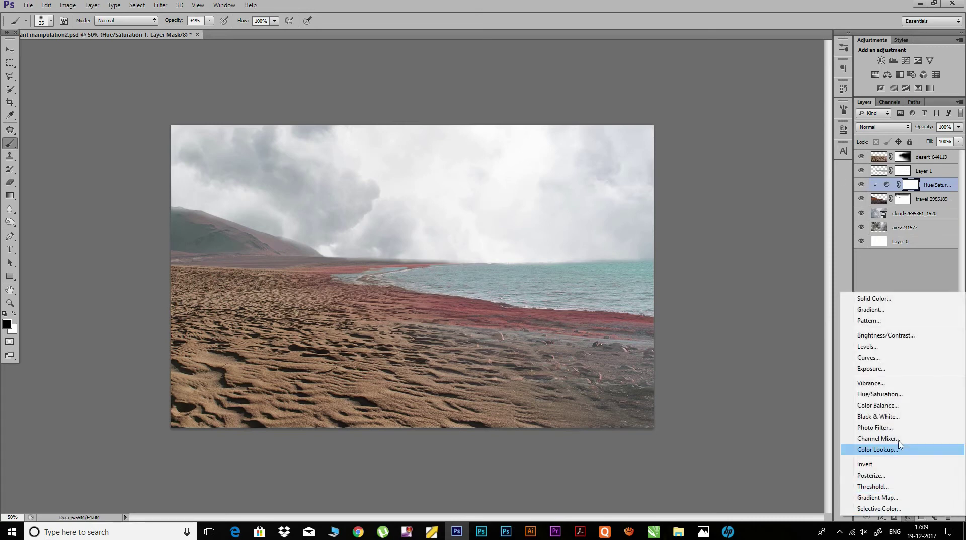
pyautogui.click(878, 404)
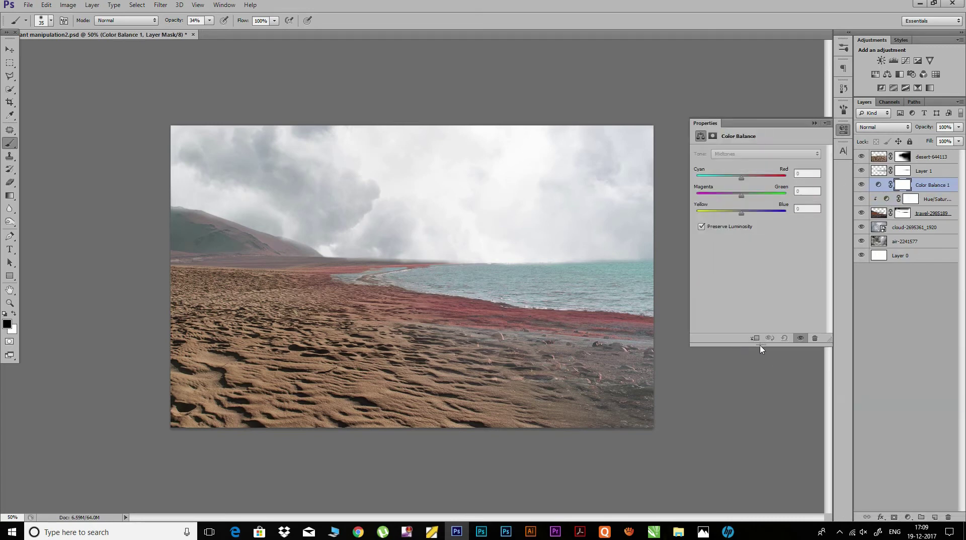
pyautogui.moveTo(741, 178)
pyautogui.mouseDown()
pyautogui.moveTo(751, 178)
pyautogui.moveTo(758, 199)
pyautogui.mouseUp()
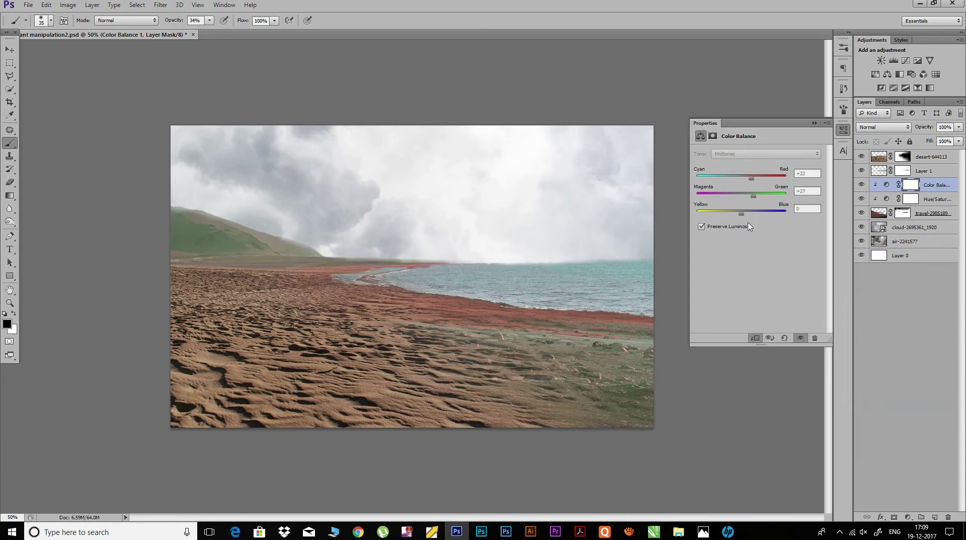
pyautogui.moveTo(741, 214); pyautogui.dragTo(737, 217)
pyautogui.moveTo(751, 178); pyautogui.dragTo(742, 198)
pyautogui.click(844, 130)
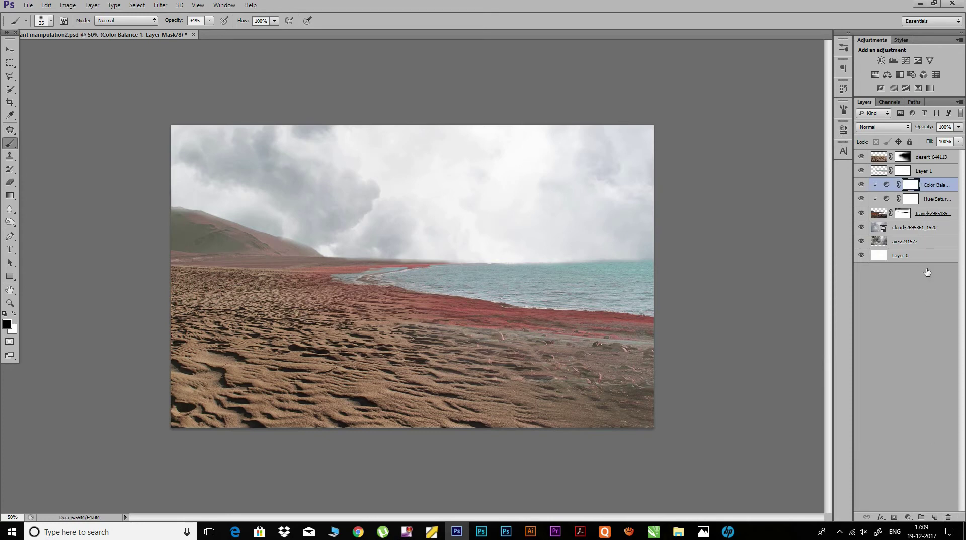
# Step: Create Layer 2 in Overlay mode at the top of the stack, with orange paint at 14% opacity
pyautogui.click(935, 517)
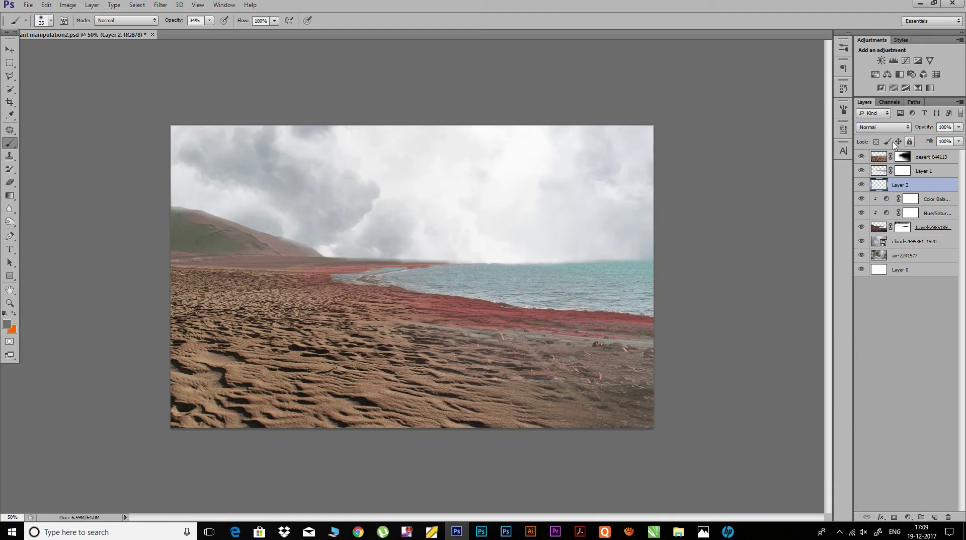
pyautogui.click(885, 127)
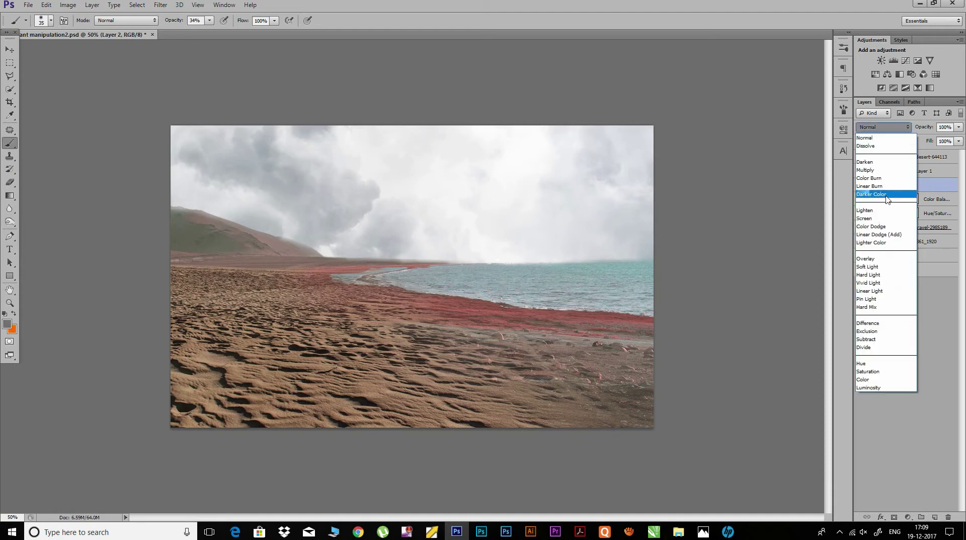
pyautogui.click(866, 258)
pyautogui.click(14, 314)
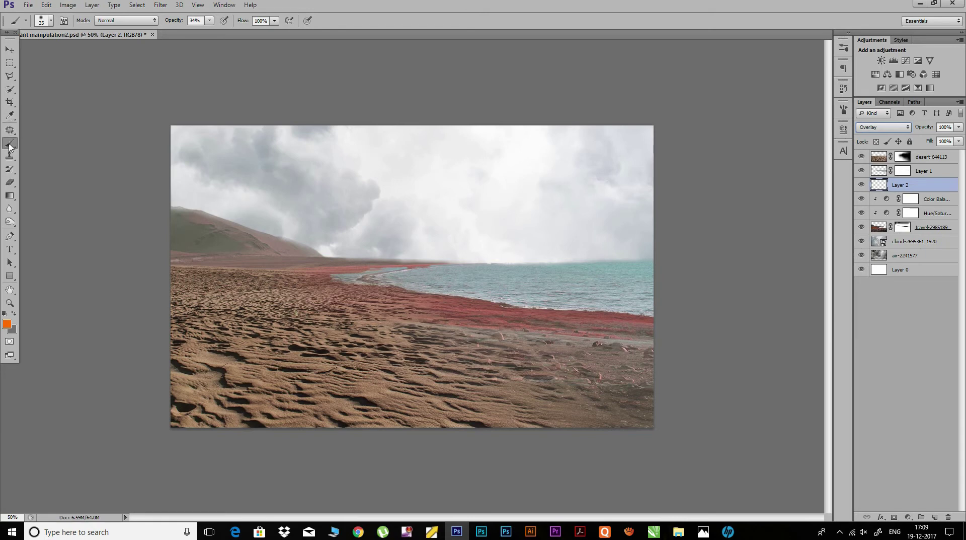
pyautogui.moveTo(177, 25); pyautogui.dragTo(160, 23)
pyautogui.moveTo(901, 184); pyautogui.dragTo(915, 151)
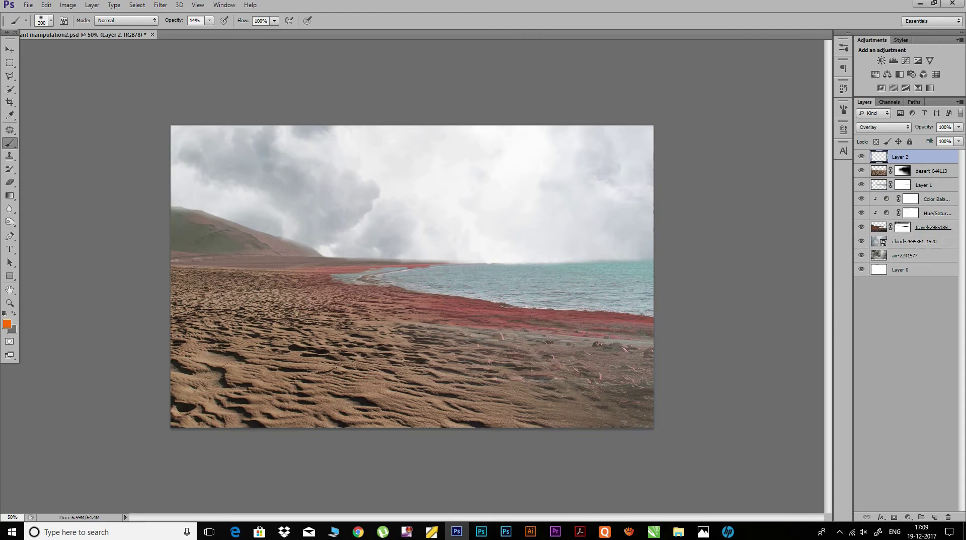
# Step: Paint an orange tint over the central and left sand at 14% and 10%, then save
pyautogui.moveTo(445, 319); pyautogui.dragTo(312, 352)
pyautogui.press('1')
pyautogui.moveTo(393, 302); pyautogui.dragTo(232, 315)
pyautogui.press('0')
pyautogui.press('3')
pyautogui.hotkey('ctrl', 's')
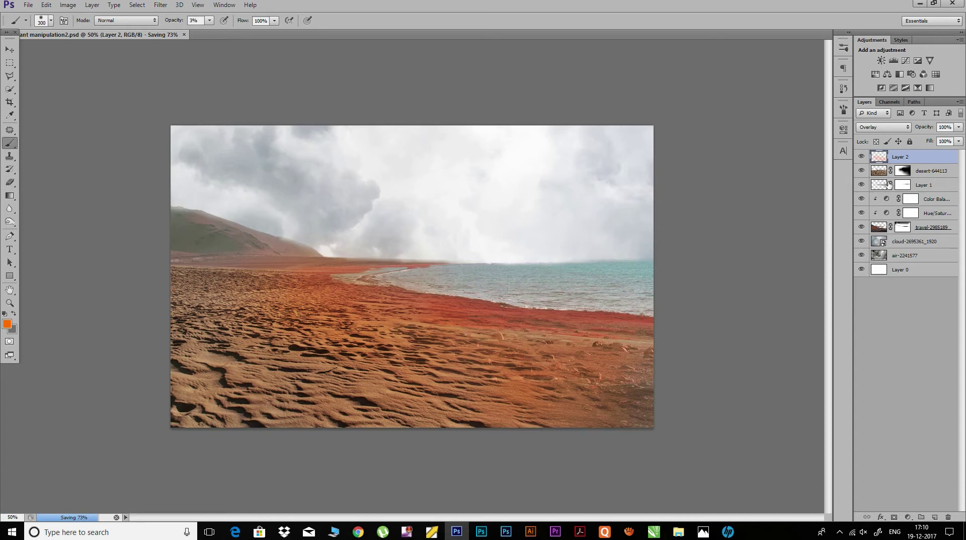
# Step: Zoom in, select the beach photo layer and shrink the brush to 80
pyautogui.hotkey('ctrl', '+')
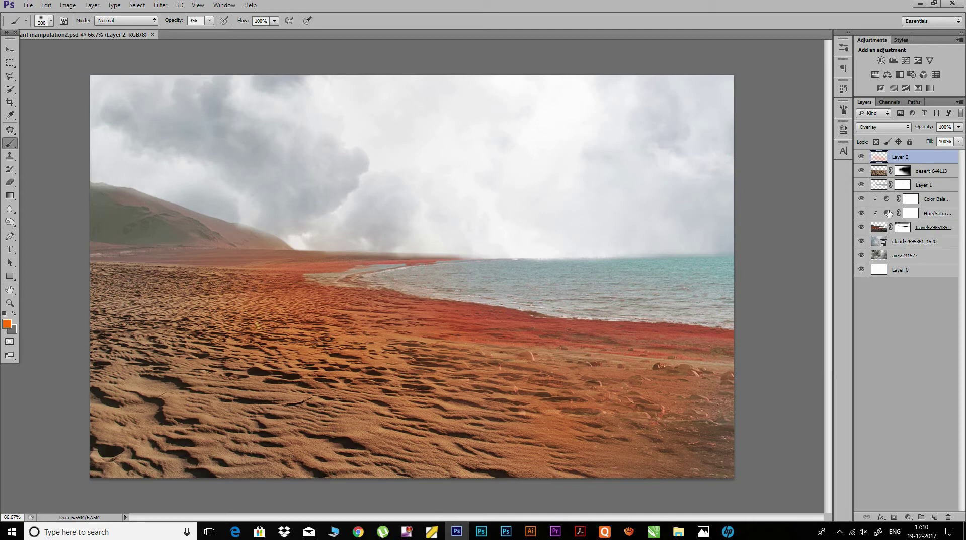
pyautogui.click(868, 227)
pyautogui.press('[')
pyautogui.press('[')
pyautogui.press('[')
pyautogui.press('[')
pyautogui.press('[')
# Step: Paint black on the travel-2985189 mask to haze the red band near the horizon
pyautogui.press('x')
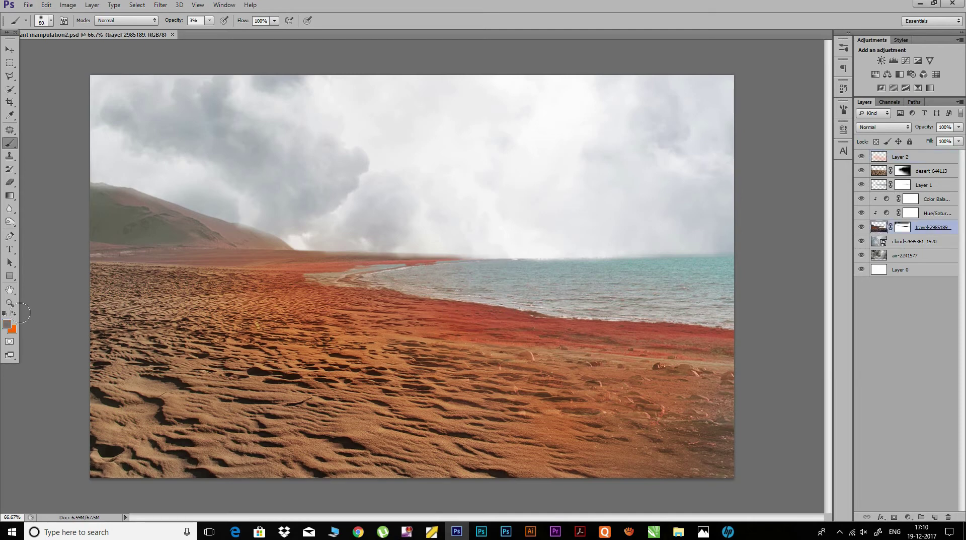
pyautogui.click(7, 324)
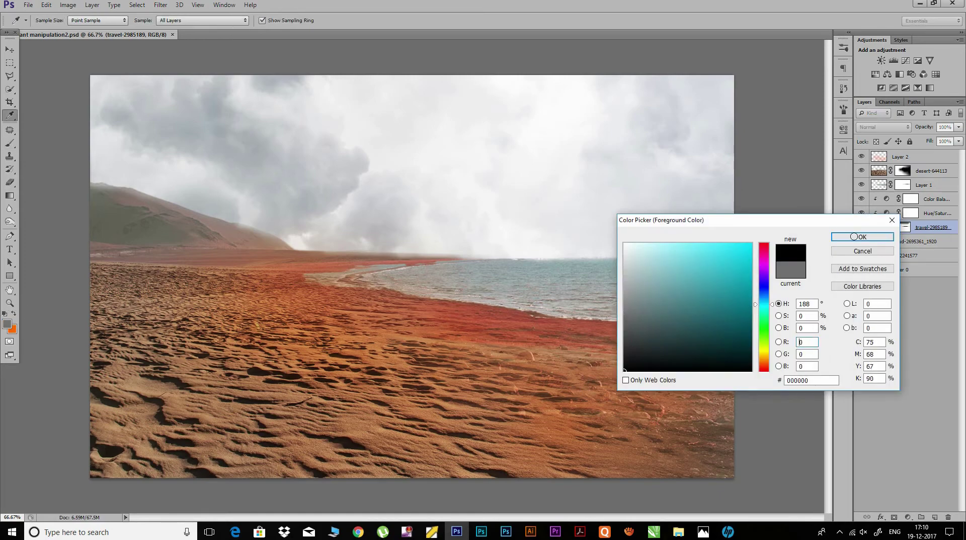
pyautogui.click(862, 237)
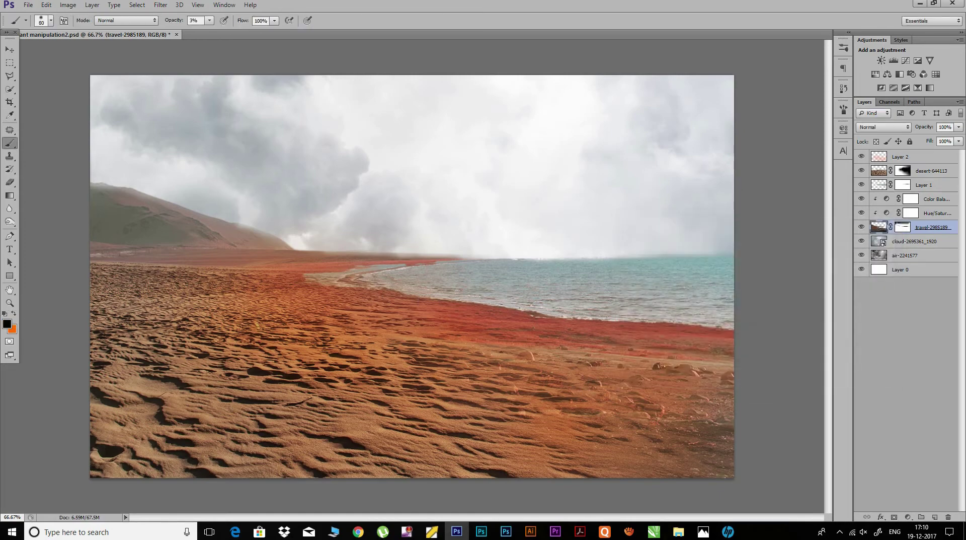
pyautogui.click(903, 227)
pyautogui.write('5')
pyautogui.moveTo(408, 263); pyautogui.dragTo(432, 260)
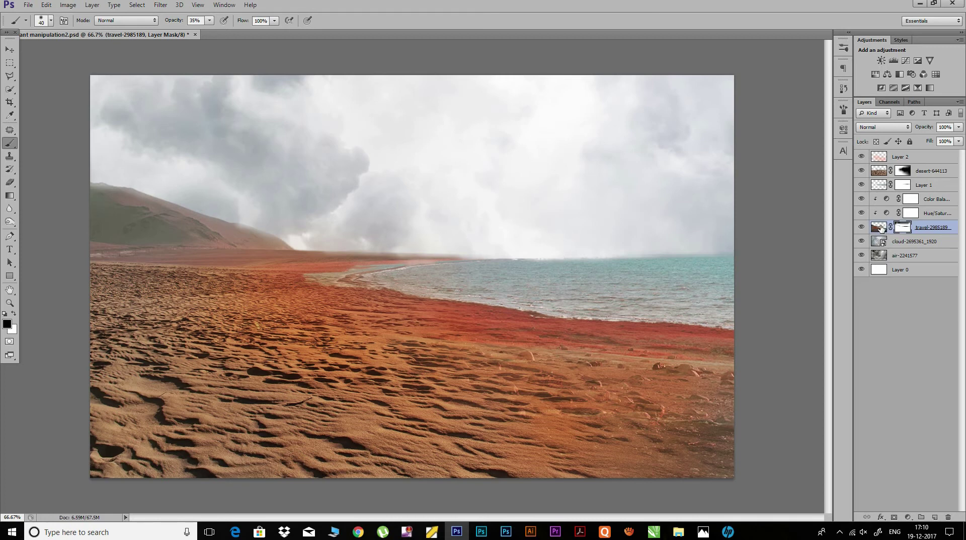
# Step: Blur the horizon line on the mask and on Layer 1 with the Blur tool
pyautogui.click(14, 214)
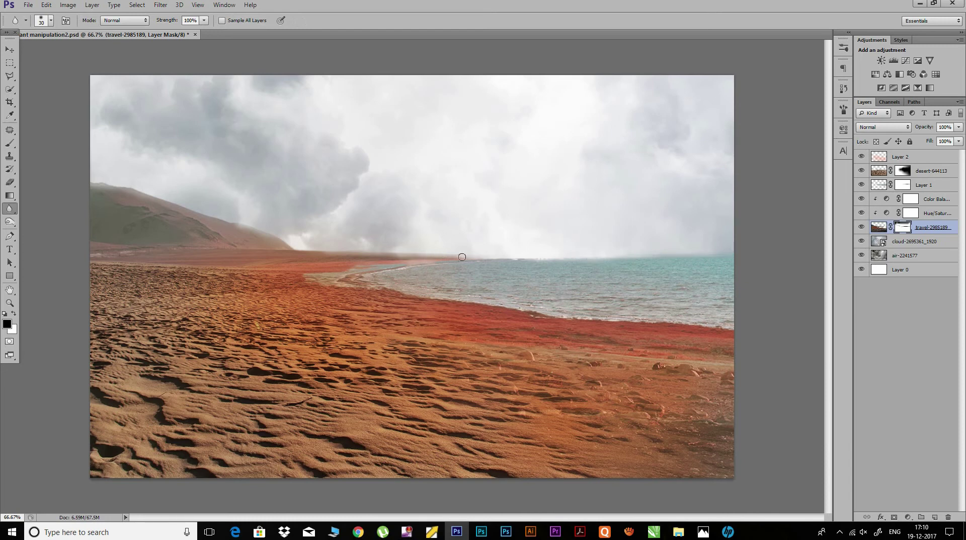
pyautogui.click(890, 184)
pyautogui.moveTo(549, 259)
pyautogui.mouseDown()
pyautogui.moveTo(631, 255)
pyautogui.moveTo(573, 258)
pyautogui.mouseUp()
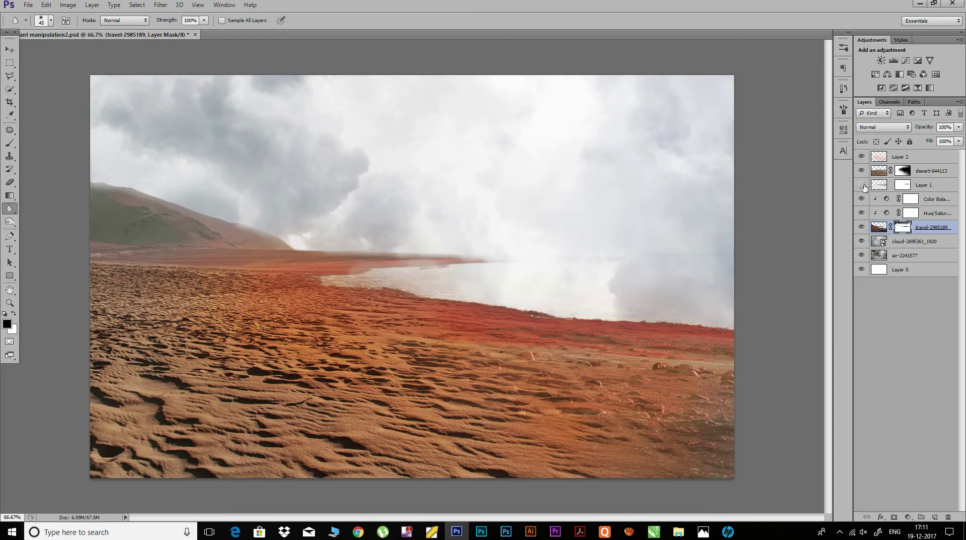
pyautogui.click(877, 186)
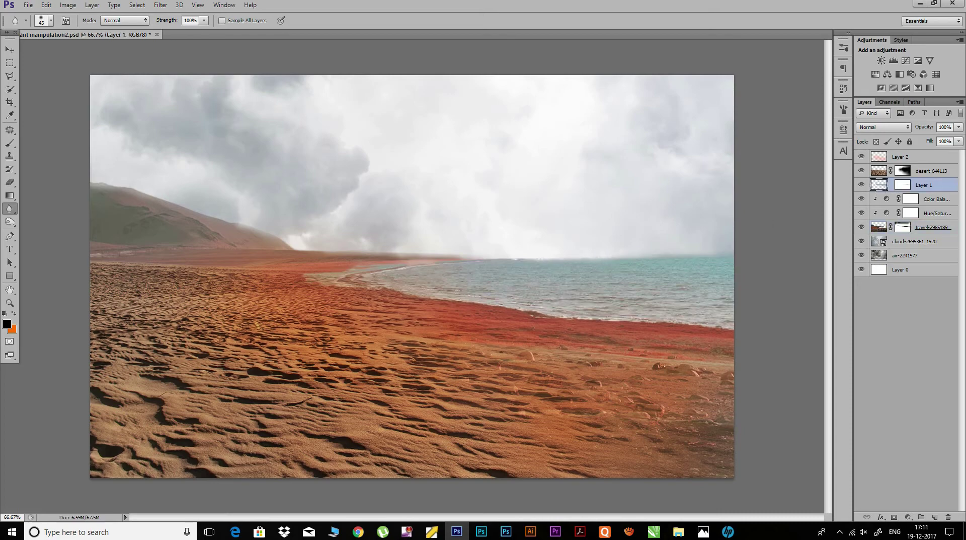
pyautogui.moveTo(532, 259)
pyautogui.mouseDown()
pyautogui.moveTo(595, 255)
pyautogui.moveTo(487, 268)
pyautogui.moveTo(359, 256)
pyautogui.mouseUp()
pyautogui.hotkey('ctrl', '-')
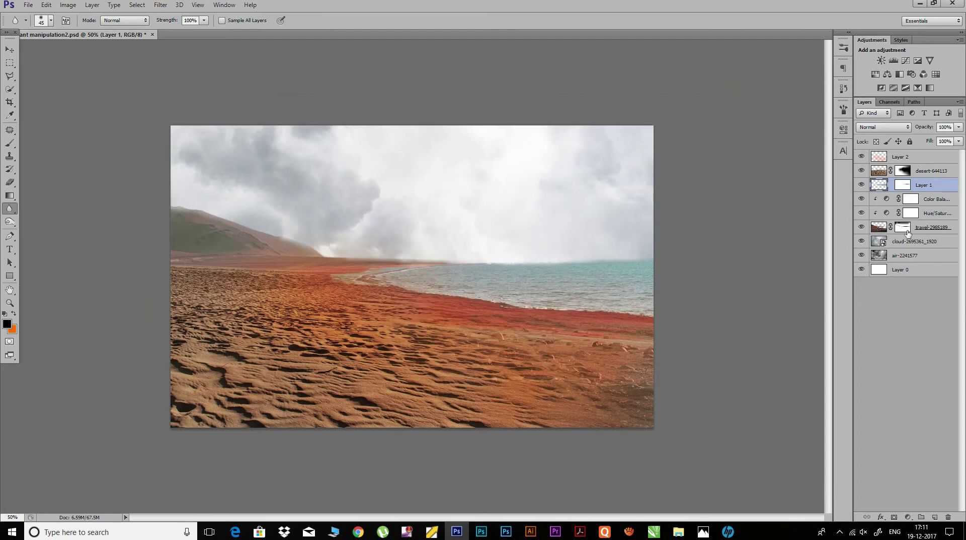
pyautogui.click(917, 158)
# Step: Place the Big Ele image and scale it to about 37%, standing on the sand
pyautogui.click(28, 4)
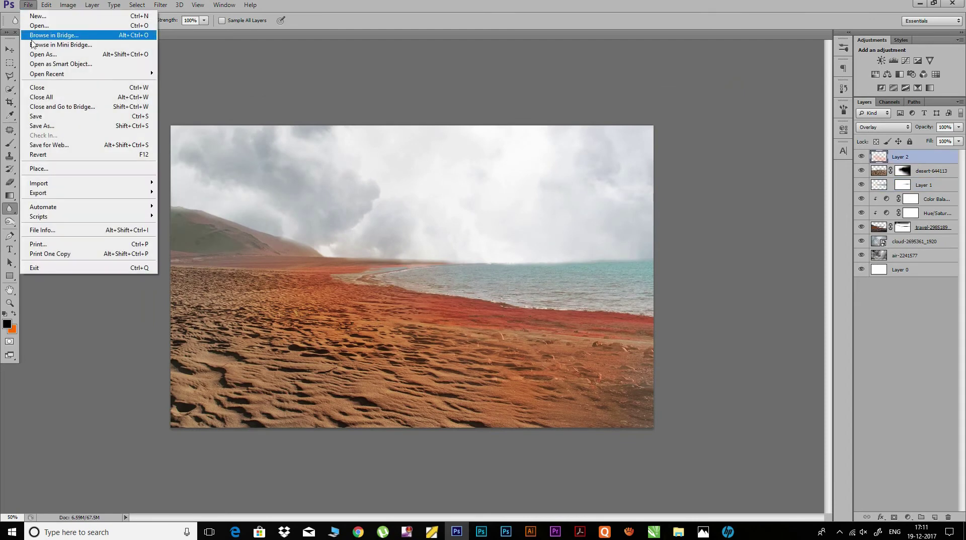
pyautogui.click(42, 168)
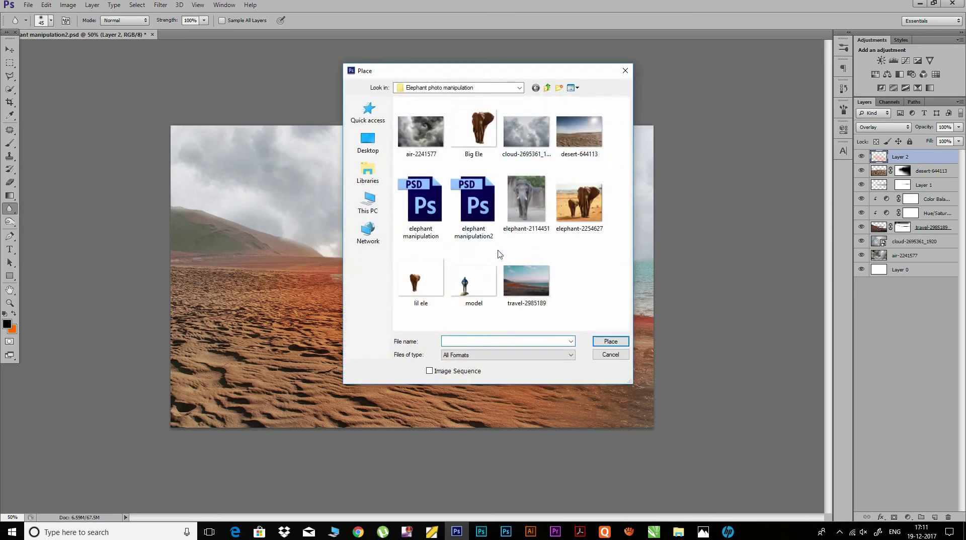
pyautogui.click(473, 130)
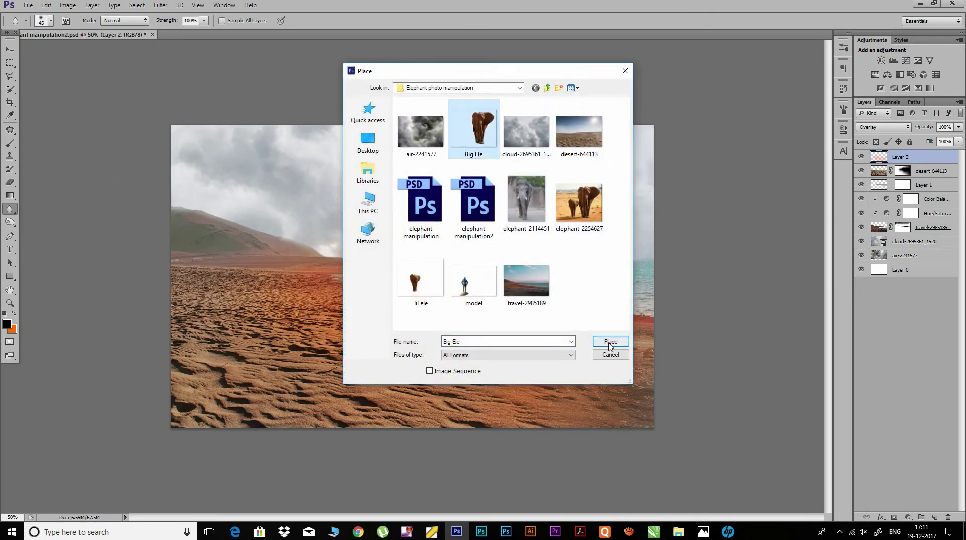
pyautogui.click(611, 341)
pyautogui.moveTo(492, 231); pyautogui.dragTo(394, 209)
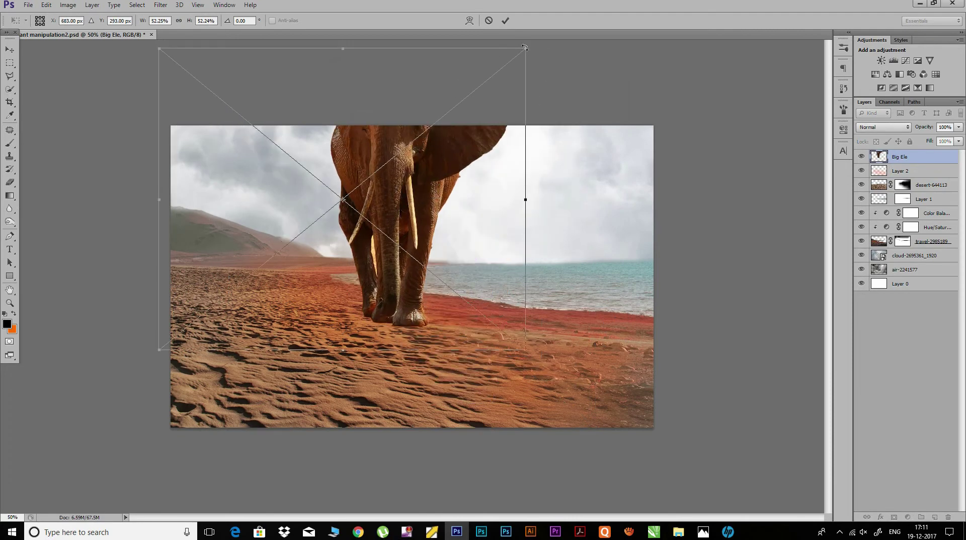
pyautogui.moveTo(525, 47); pyautogui.dragTo(440, 119)
pyautogui.moveTo(336, 205); pyautogui.dragTo(393, 207)
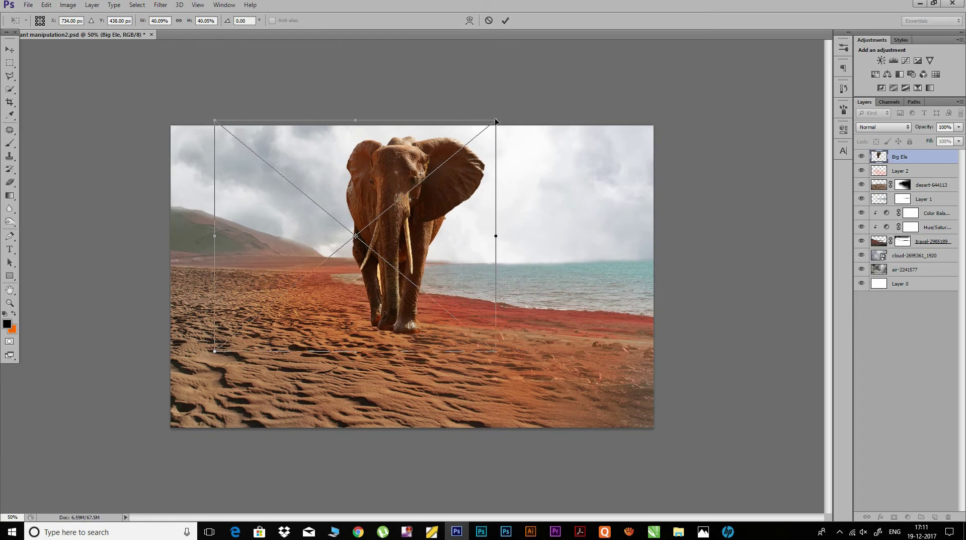
pyautogui.moveTo(495, 121); pyautogui.dragTo(473, 138)
pyautogui.moveTo(381, 235); pyautogui.dragTo(395, 228)
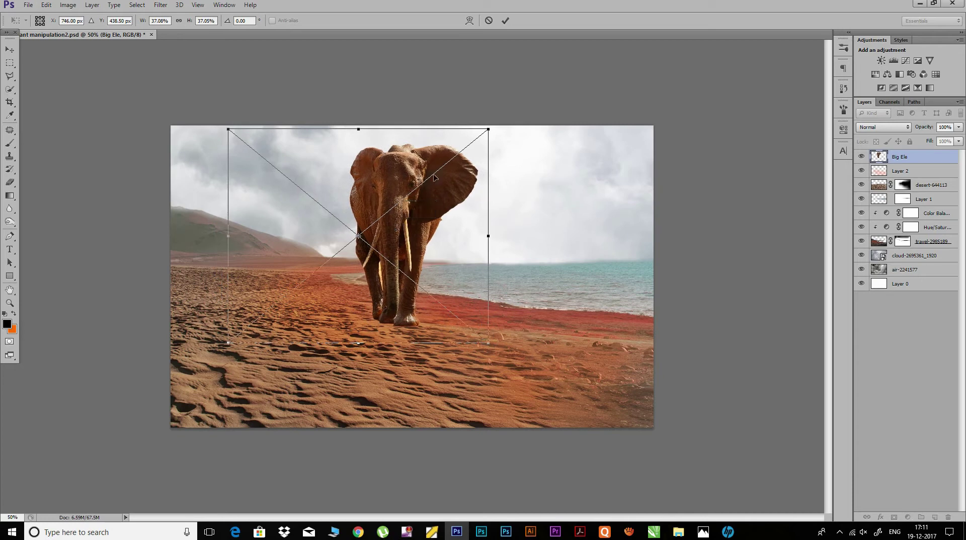
# Step: Shift the big elephant slightly left, commit it, and save the composite
pyautogui.moveTo(410, 232); pyautogui.dragTo(392, 231)
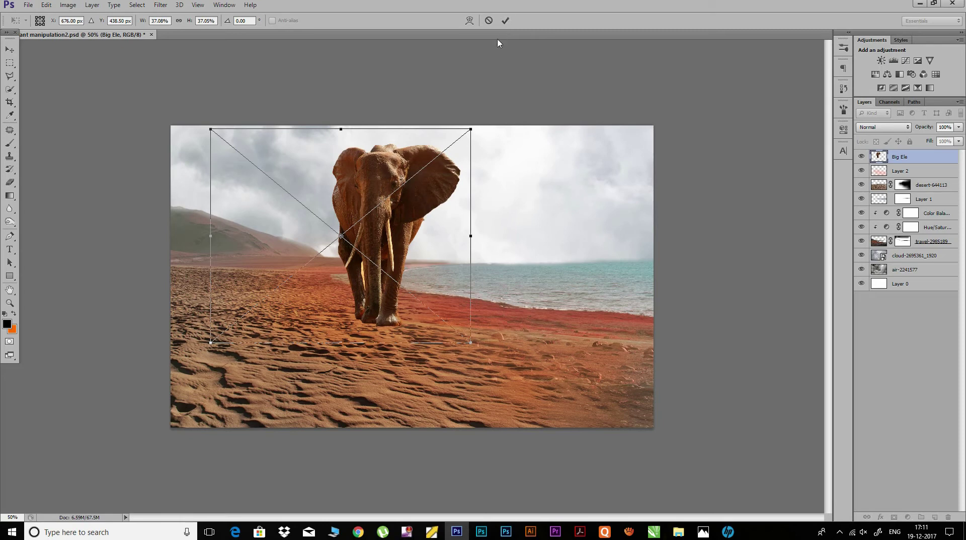
pyautogui.click(503, 21)
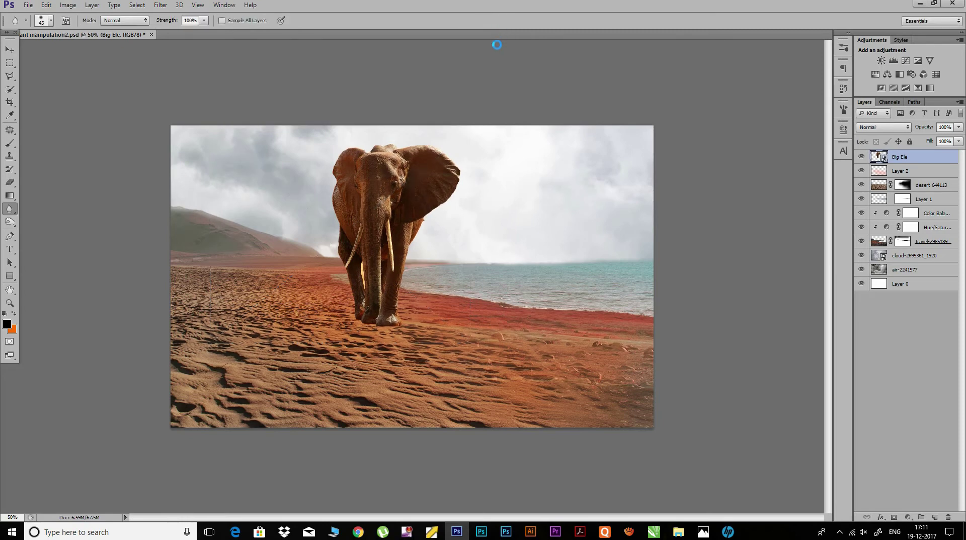
pyautogui.hotkey('ctrl', 's')
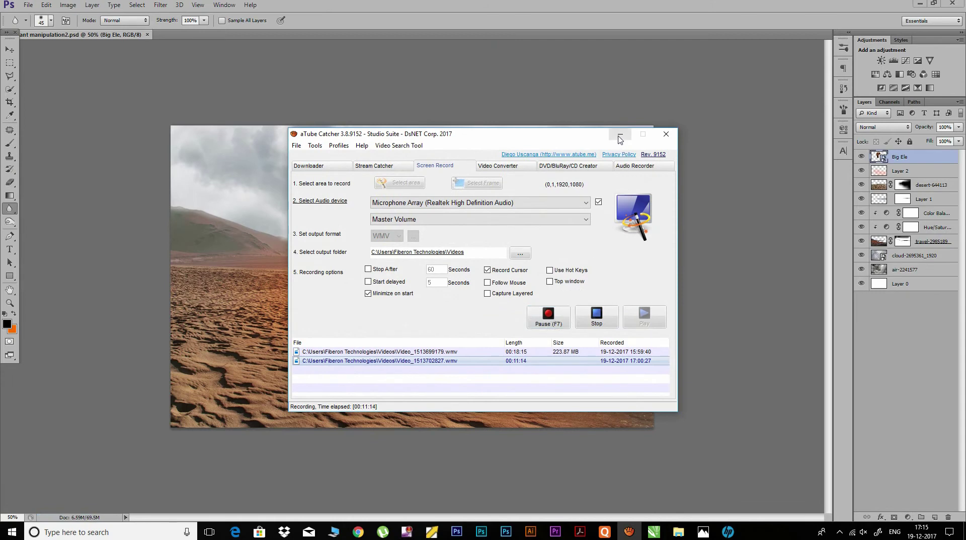
pyautogui.click(620, 134)
pyautogui.click(895, 285)
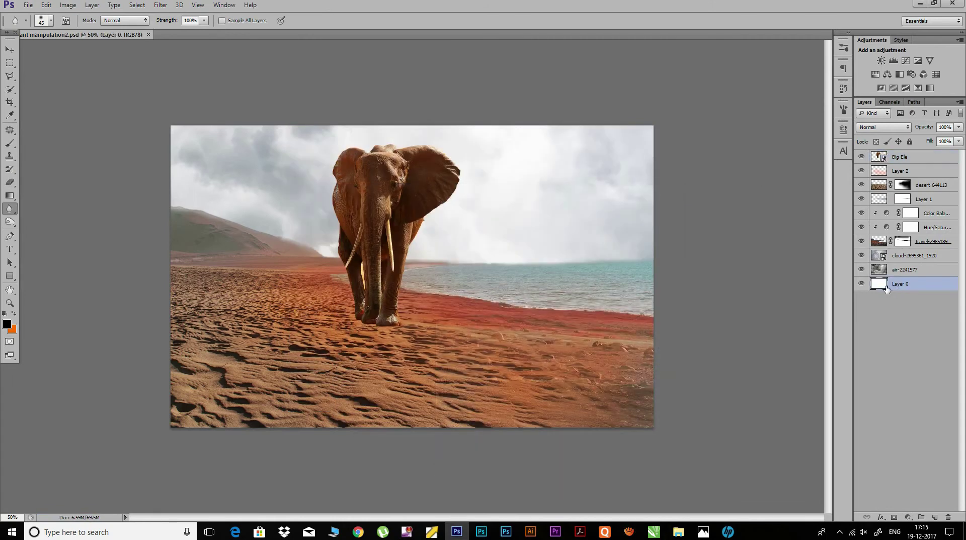
pyautogui.hotkey('ctrl', 't')
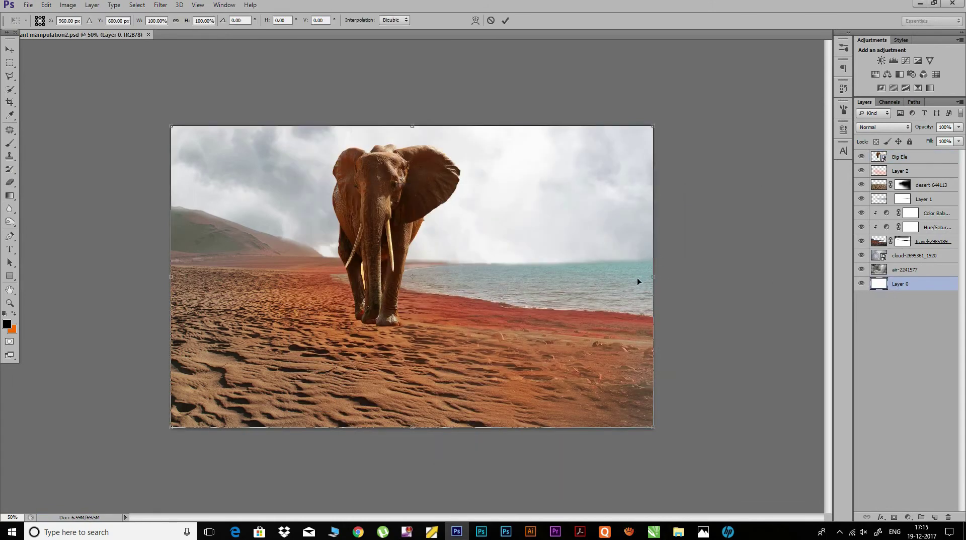
# Step: Crop the canvas wider, extending it past both the left and right image edges
pyautogui.press('Return')
pyautogui.press('r')
pyautogui.click(9, 102)
pyautogui.moveTo(653, 276); pyautogui.dragTo(719, 276)
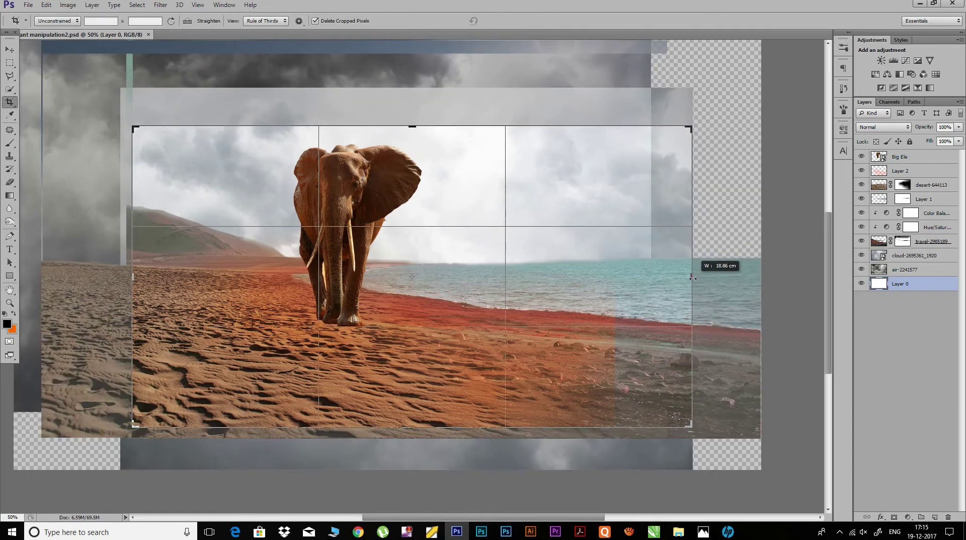
pyautogui.moveTo(103, 257); pyautogui.dragTo(98, 279)
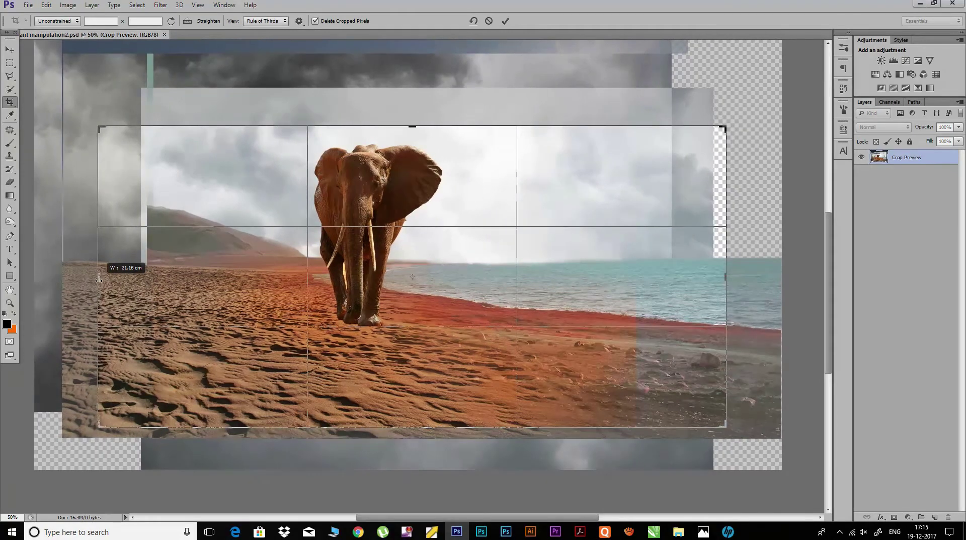
pyautogui.click(506, 21)
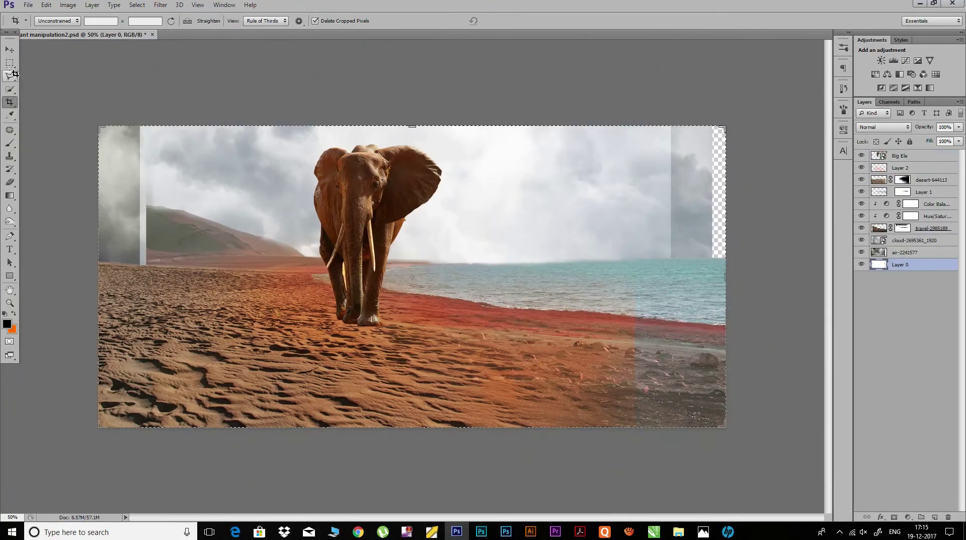
pyautogui.press('m')
pyautogui.keyDown('shift'); pyautogui.click(905, 252); pyautogui.keyUp('shift')
pyautogui.keyDown('shift'); pyautogui.click(935, 192); pyautogui.keyUp('shift')
# Step: Stretch Layer 0 through Layer 2 horizontally to about 121% to fill the canvas width
pyautogui.keyDown('shift'); pyautogui.click(901, 168); pyautogui.keyUp('shift')
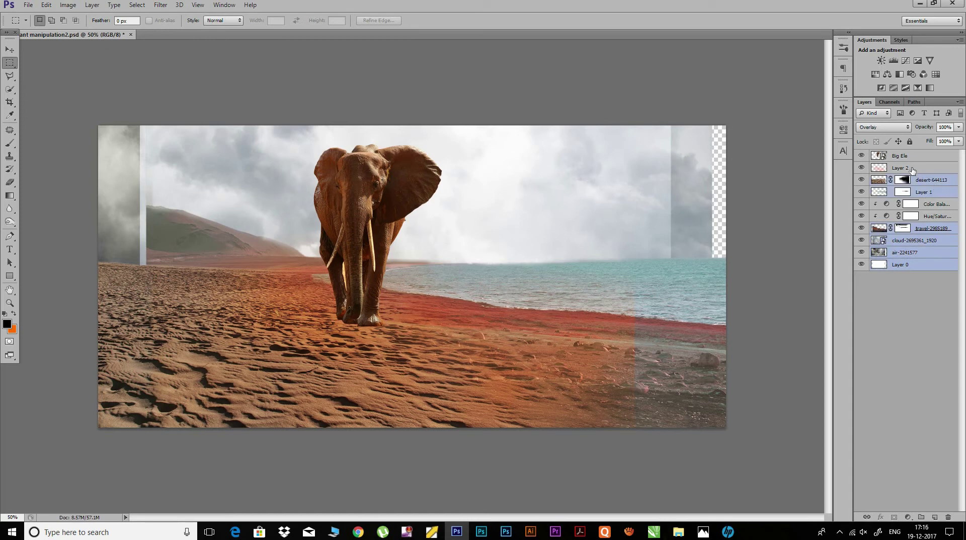
pyautogui.hotkey('ctrl', 't')
pyautogui.moveTo(727, 278); pyautogui.dragTo(787, 287)
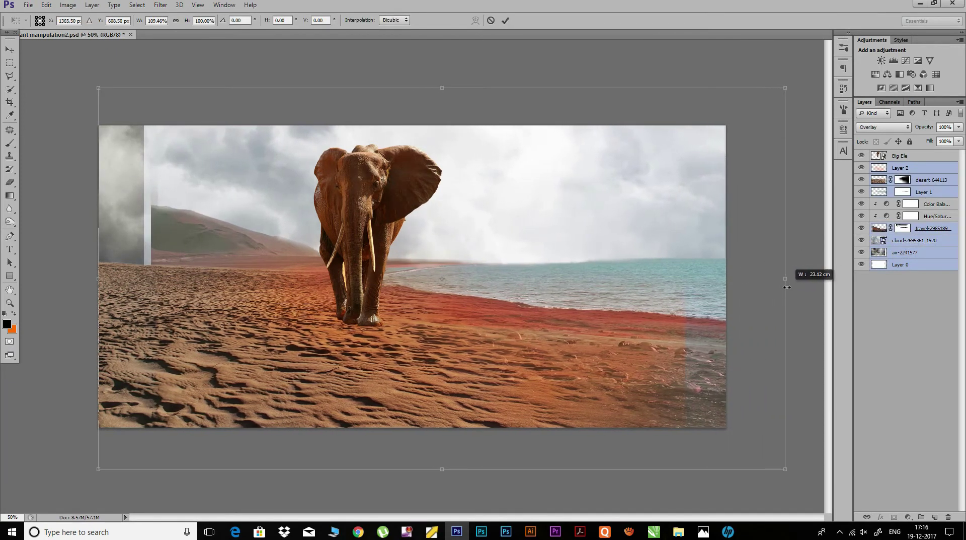
pyautogui.moveTo(101, 280); pyautogui.dragTo(41, 279)
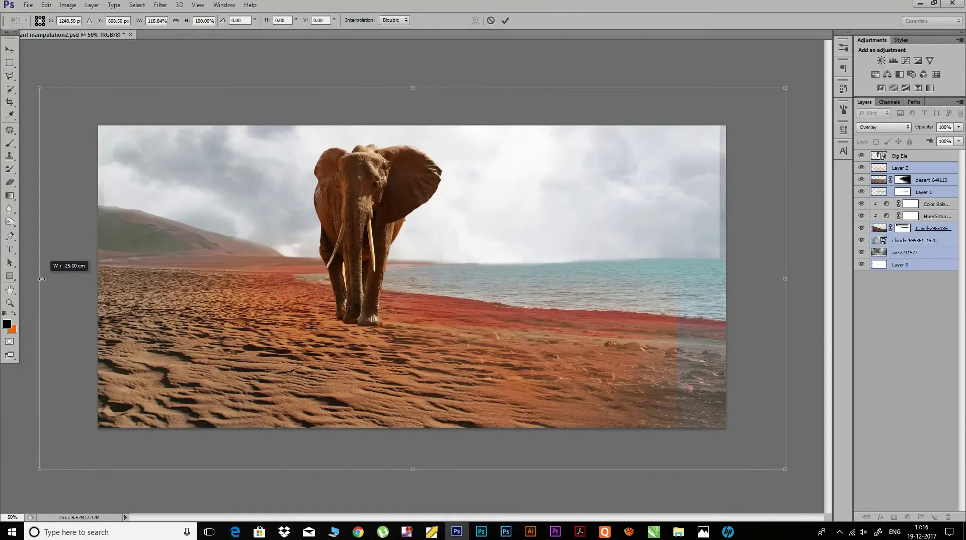
pyautogui.moveTo(41, 278); pyautogui.dragTo(38, 277)
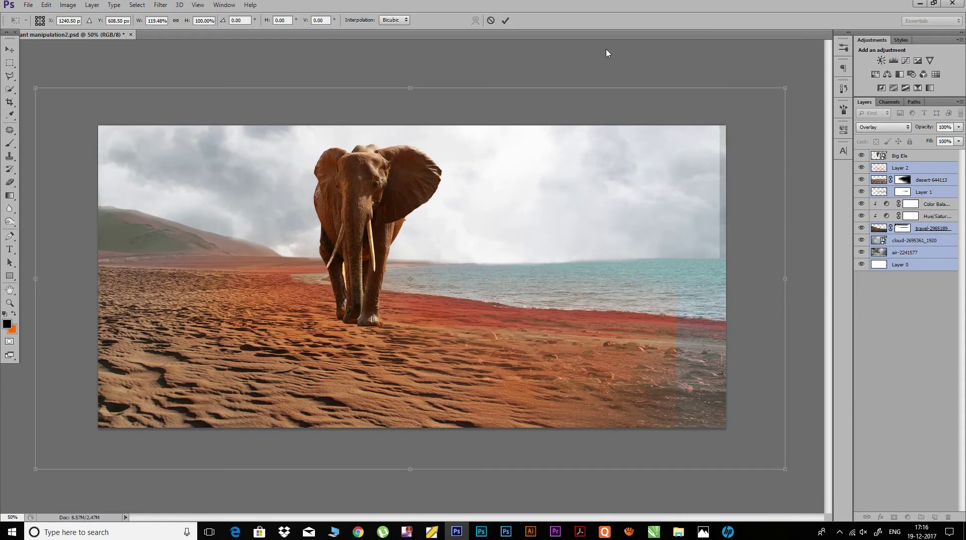
pyautogui.moveTo(786, 278); pyautogui.dragTo(794, 278)
pyautogui.click(506, 20)
# Step: Try merging the Color Balance and Hue/Saturation layers, and dismiss the resulting error
pyautogui.click(937, 204)
pyautogui.keyDown('shift'); pyautogui.click(937, 216); pyautogui.keyUp('shift')
pyautogui.hotkey('ctrl', 'e')
pyautogui.press('Return')
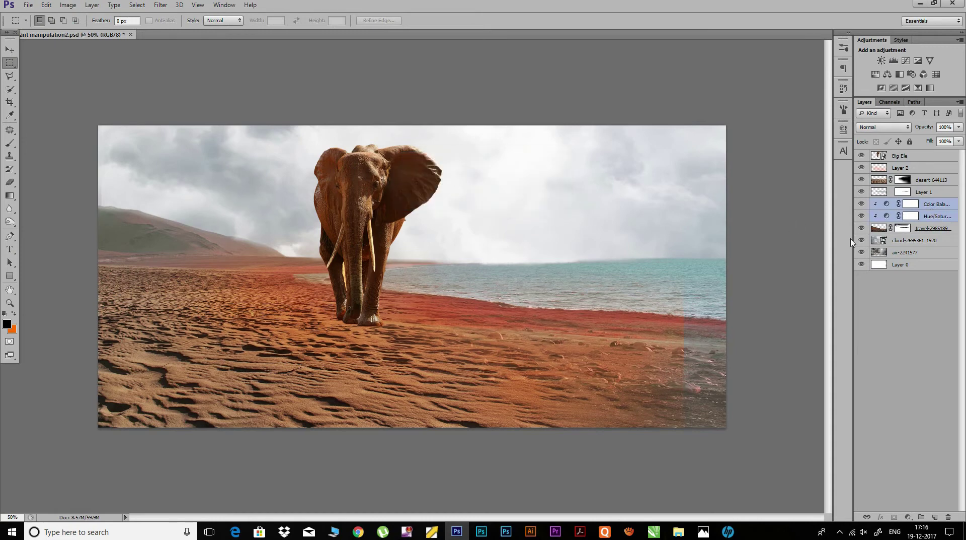
# Step: Toggle the cloud and air layers to check the sky, and make Layer 0 visible
pyautogui.click(925, 241)
pyautogui.click(862, 240)
pyautogui.click(862, 240)
pyautogui.click(863, 253)
pyautogui.click(863, 253)
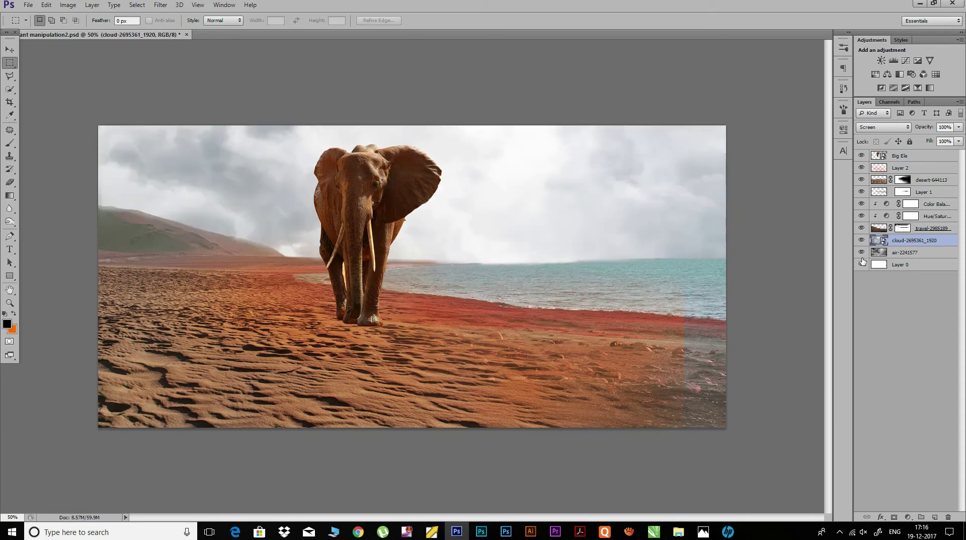
pyautogui.click(862, 265)
# Step: Show Layer 2 and stretch the orange overlay to about 107% to reach the right edge
pyautogui.click(862, 167)
pyautogui.click(904, 172)
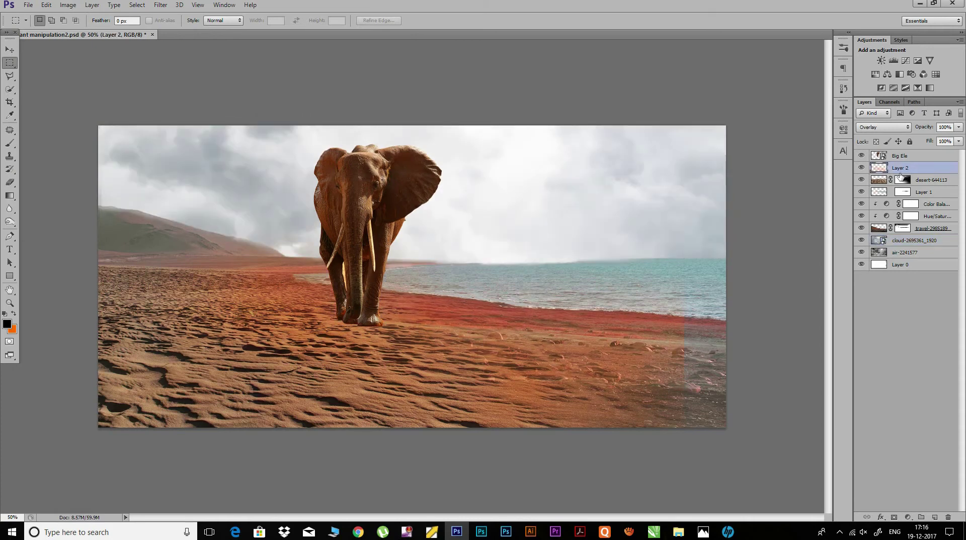
pyautogui.hotkey('ctrl', 't')
pyautogui.moveTo(686, 322); pyautogui.dragTo(725, 320)
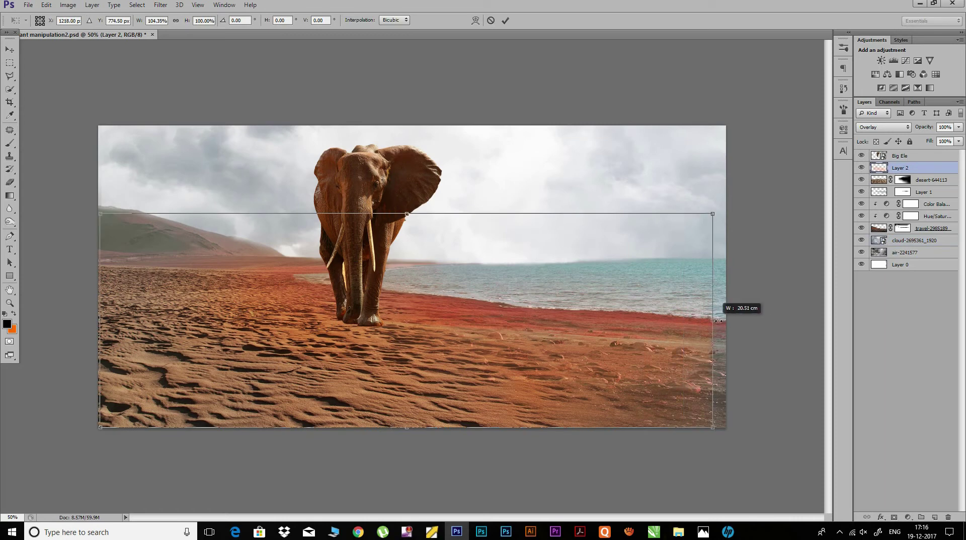
pyautogui.press('m')
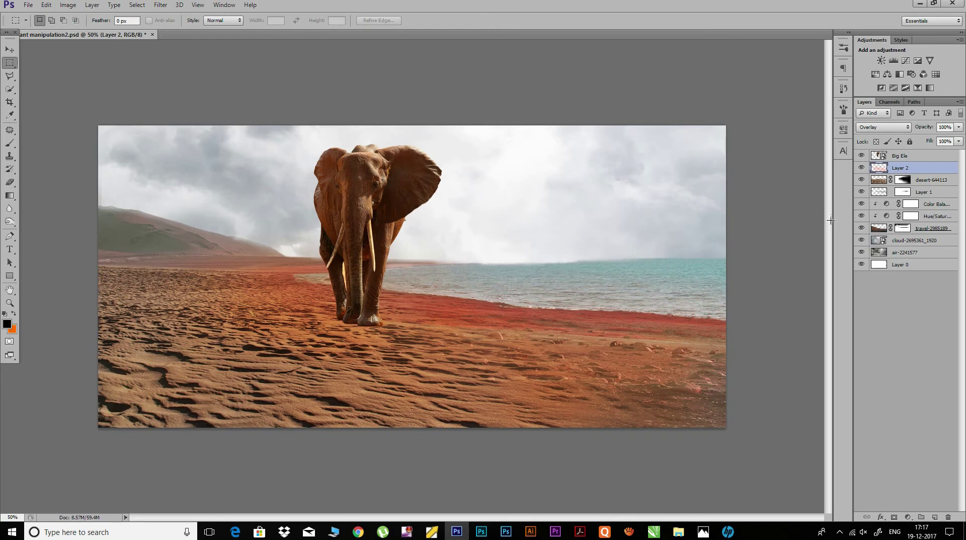
# Step: Rasterize the Big Ele layer and zoom in on the elephant's legs
pyautogui.click(913, 157)
pyautogui.rightClick(913, 157)
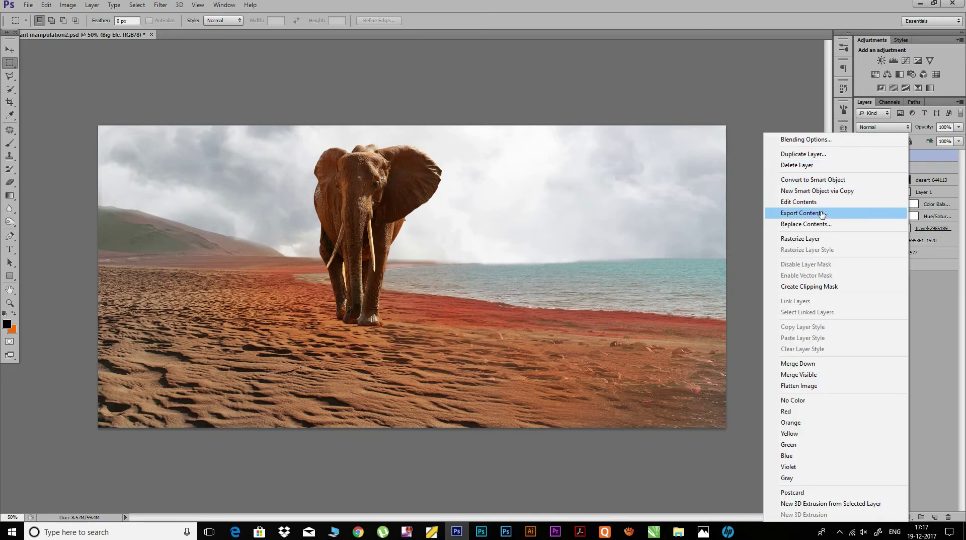
pyautogui.click(795, 239)
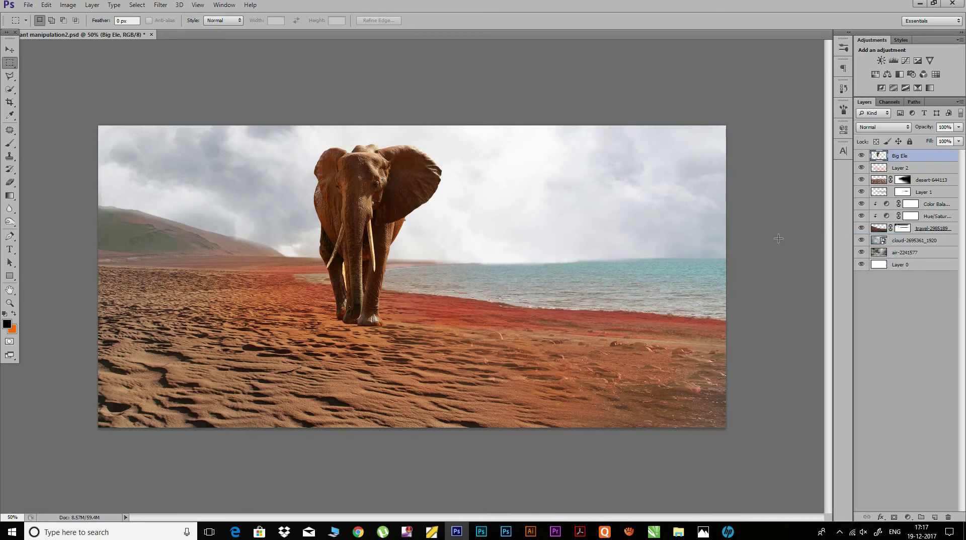
pyautogui.hotkey('ctrl', '+')
pyautogui.hotkey('ctrl', '+')
pyautogui.hotkey('ctrl', '+')
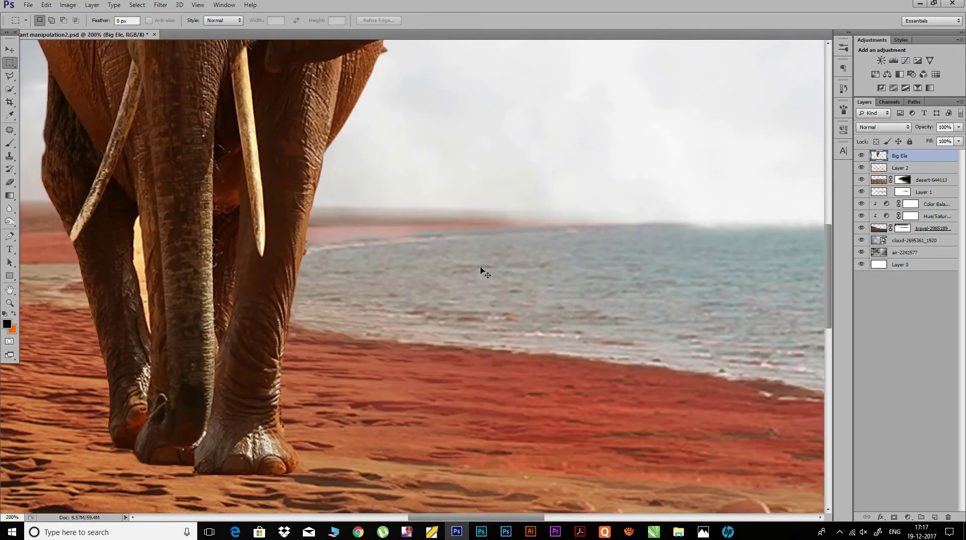
pyautogui.moveTo(181, 295); pyautogui.dragTo(349, 287)
# Step: Outline the bright gap between the legs with the Polygonal Lasso
pyautogui.press('l')
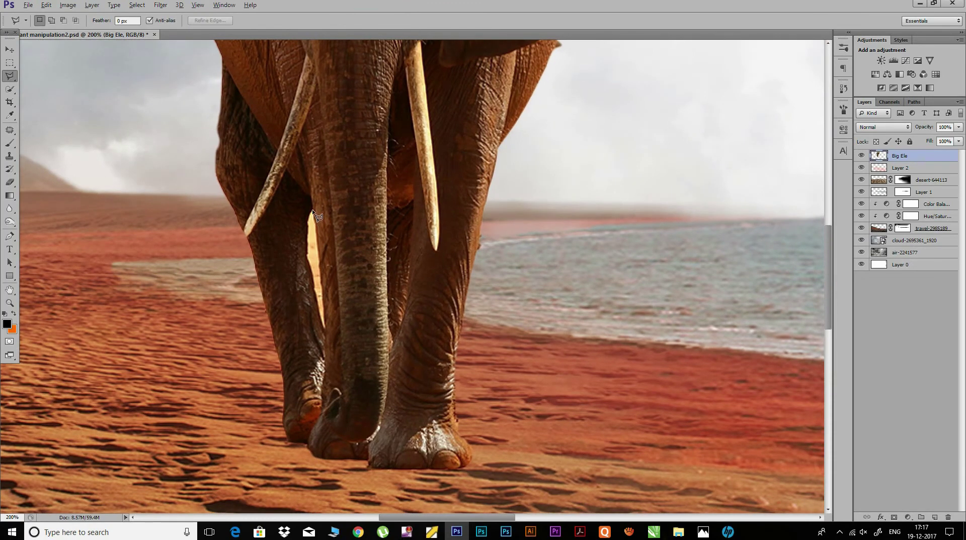
pyautogui.click(307, 253)
pyautogui.click(324, 331)
pyautogui.click(314, 212)
# Step: Feather the selection, delete the bright gap, and deselect
pyautogui.rightClick(308, 233)
pyautogui.click(336, 262)
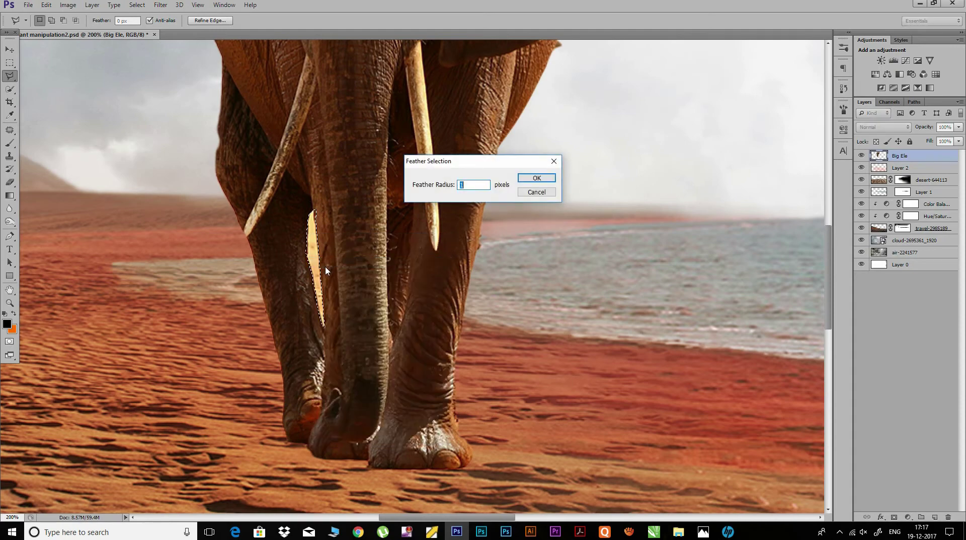
pyautogui.press('Return')
pyautogui.press('Delete')
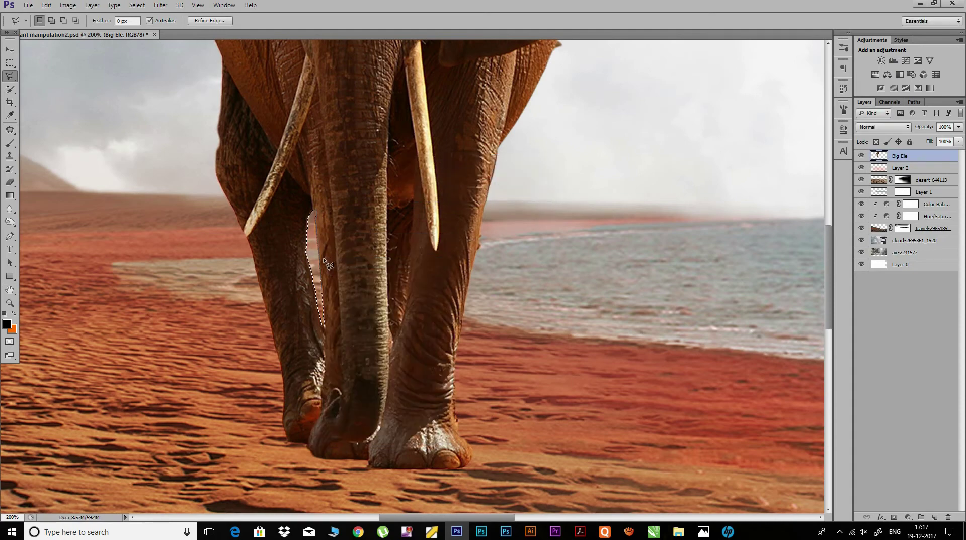
pyautogui.hotkey('ctrl', 'd')
# Step: Zoom out to the whole composition and save the PSD
pyautogui.hotkey('ctrl', '-')
pyautogui.hotkey('ctrl', '-')
pyautogui.hotkey('ctrl', '-')
pyautogui.hotkey('ctrl', 's')
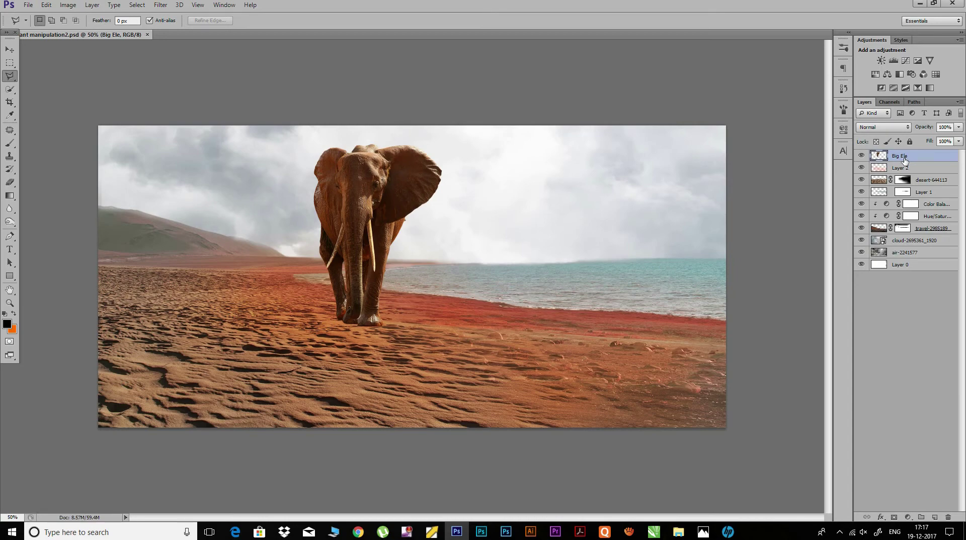
pyautogui.click(68, 5)
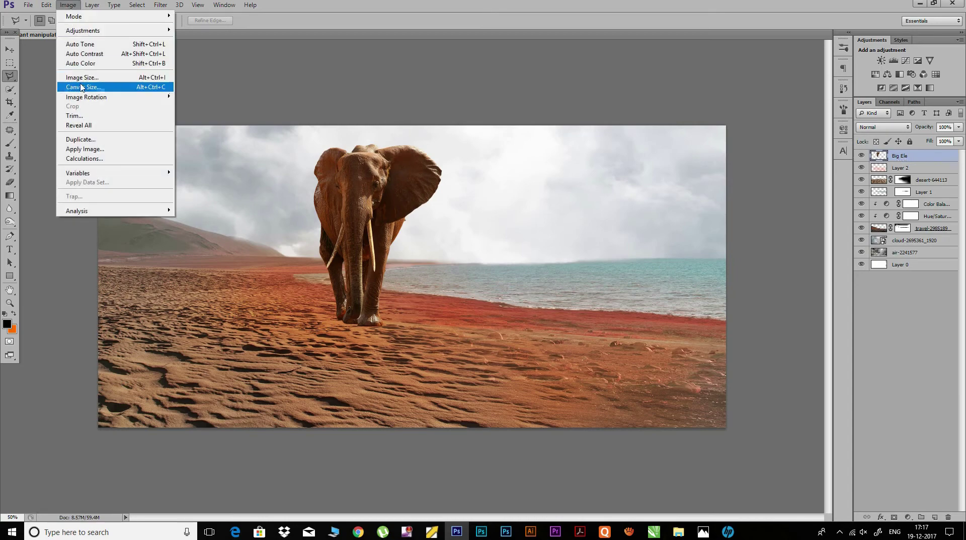
# Step: Apply Hue/Saturation to Big Ele: saturation about -65, lightness -11, slight hue shift
pyautogui.moveTo(83, 30)
pyautogui.click(211, 83)
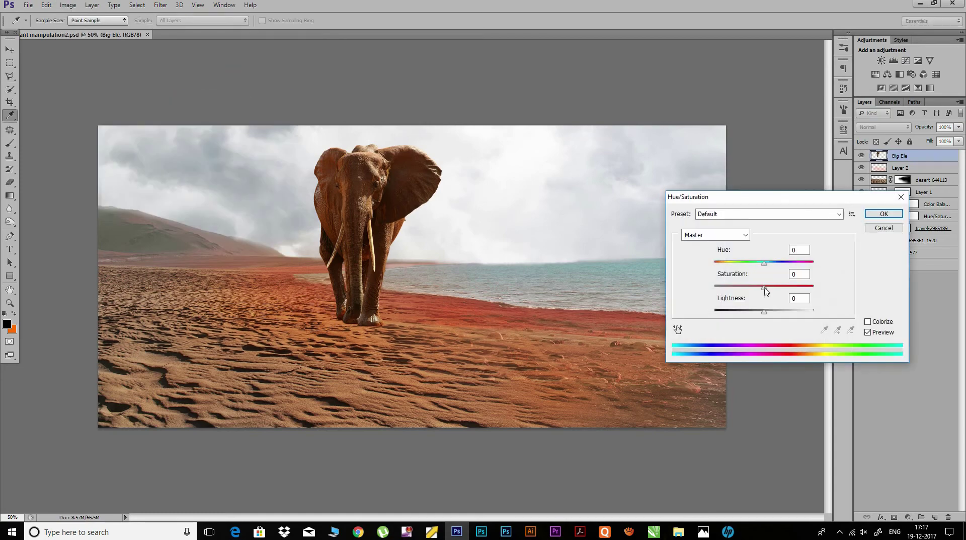
pyautogui.moveTo(765, 288); pyautogui.dragTo(728, 291)
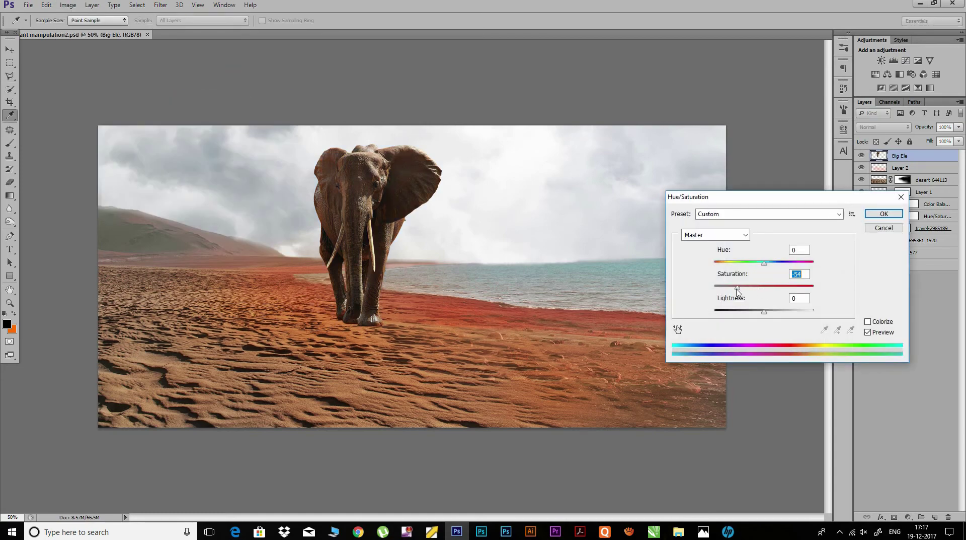
pyautogui.moveTo(764, 264)
pyautogui.mouseDown()
pyautogui.moveTo(756, 261)
pyautogui.moveTo(764, 266)
pyautogui.mouseUp()
pyautogui.moveTo(764, 312)
pyautogui.mouseDown()
pyautogui.moveTo(773, 313)
pyautogui.moveTo(731, 288)
pyautogui.mouseUp()
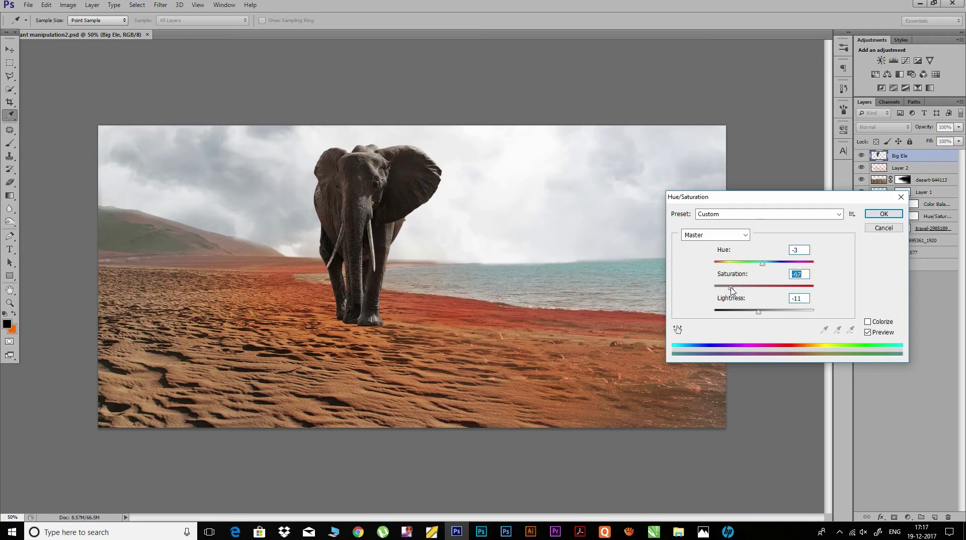
pyautogui.moveTo(765, 267); pyautogui.dragTo(760, 269)
pyautogui.moveTo(759, 263); pyautogui.dragTo(762, 262)
pyautogui.click(883, 213)
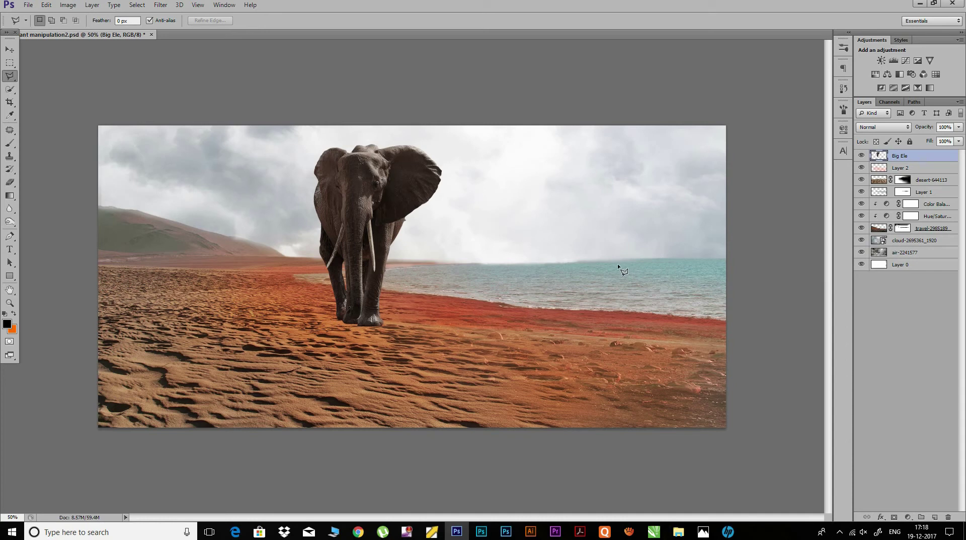
# Step: Save, then place the 'lil ele' image into the composite and commit it
pyautogui.hotkey('ctrl', 's')
pyautogui.click(28, 7)
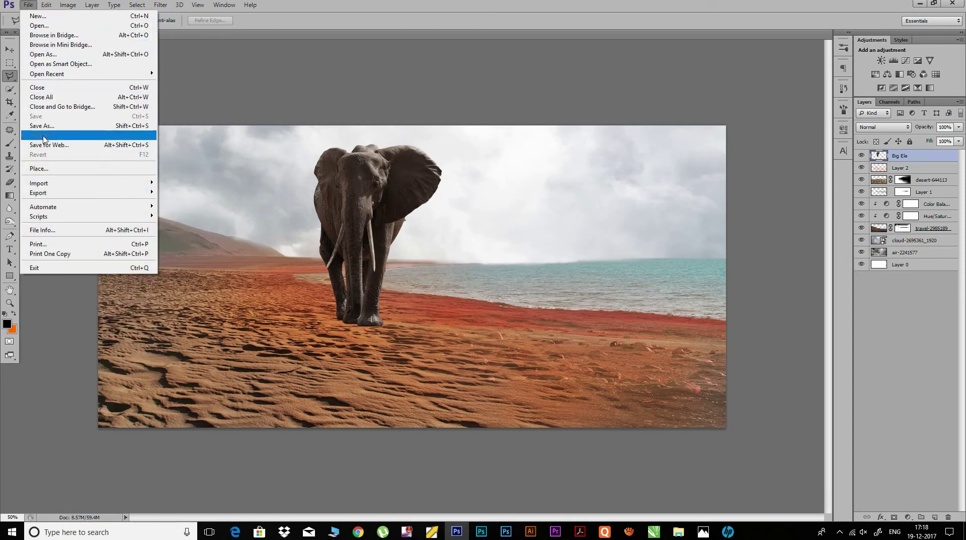
pyautogui.click(39, 168)
pyautogui.click(421, 281)
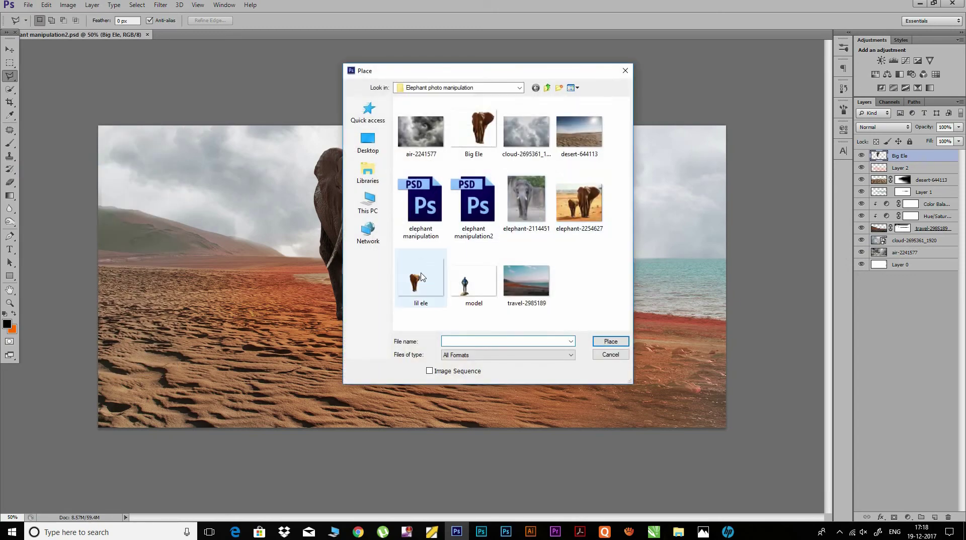
pyautogui.click(610, 341)
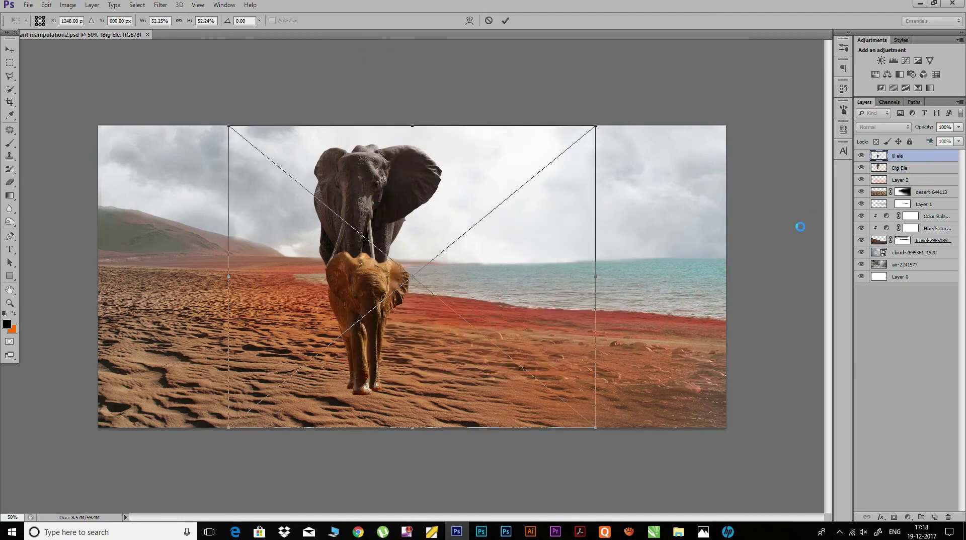
pyautogui.click(505, 21)
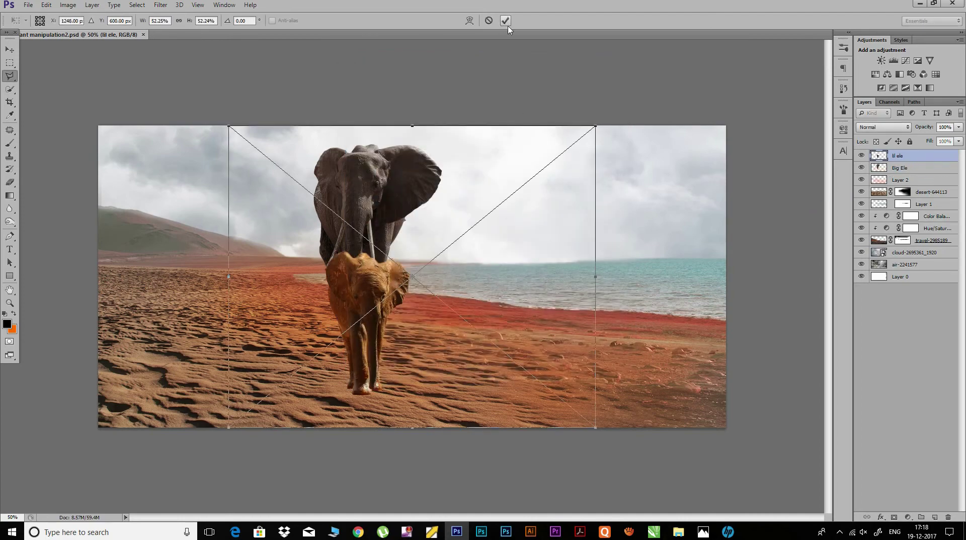
# Step: Move the lil ele layer below Big Ele and rasterize it
pyautogui.keyDown('ctrl'); pyautogui.click(901, 168); pyautogui.keyUp('ctrl')
pyautogui.moveTo(900, 171); pyautogui.dragTo(901, 171)
pyautogui.rightClick(901, 169)
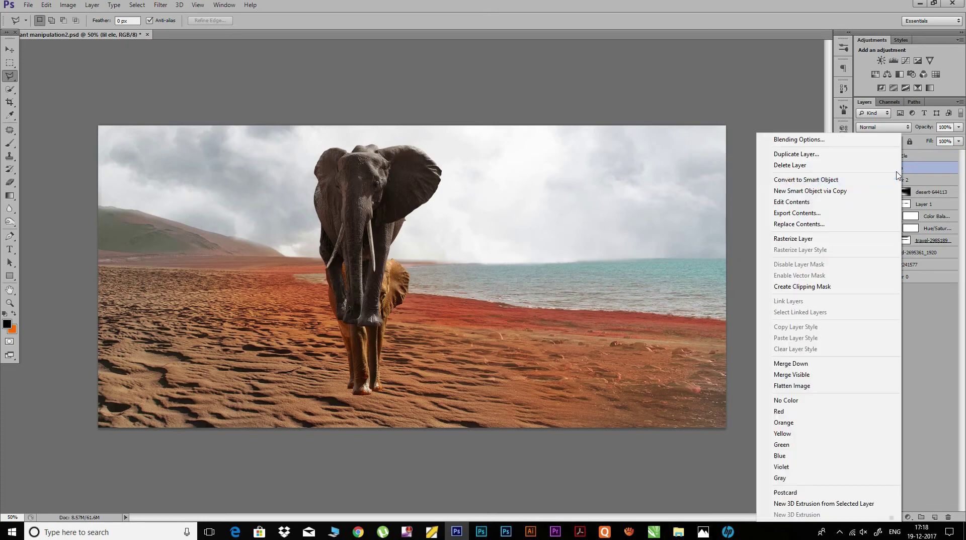
pyautogui.click(797, 239)
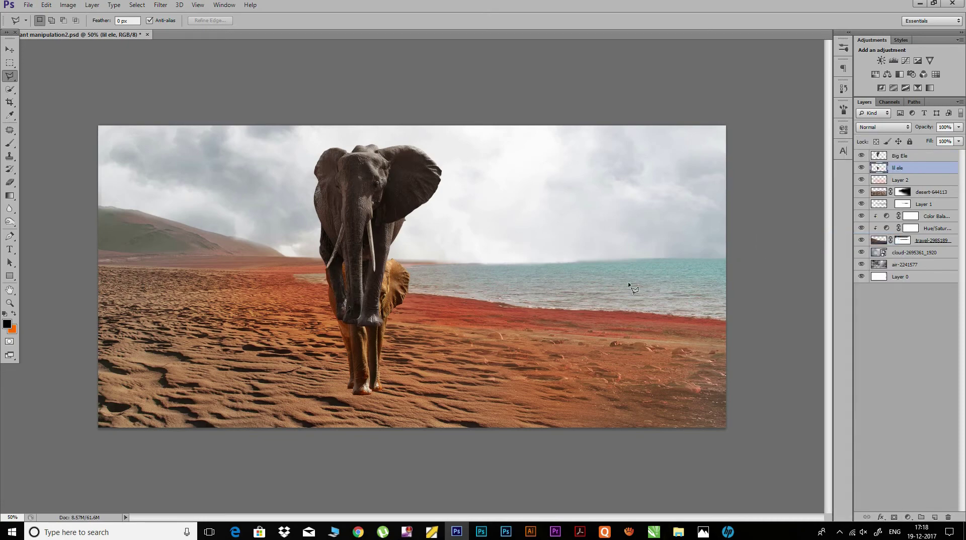
# Step: Scale the calf to about 57% and place it left of the big elephant
pyautogui.hotkey('ctrl', 't')
pyautogui.moveTo(386, 299); pyautogui.dragTo(322, 219)
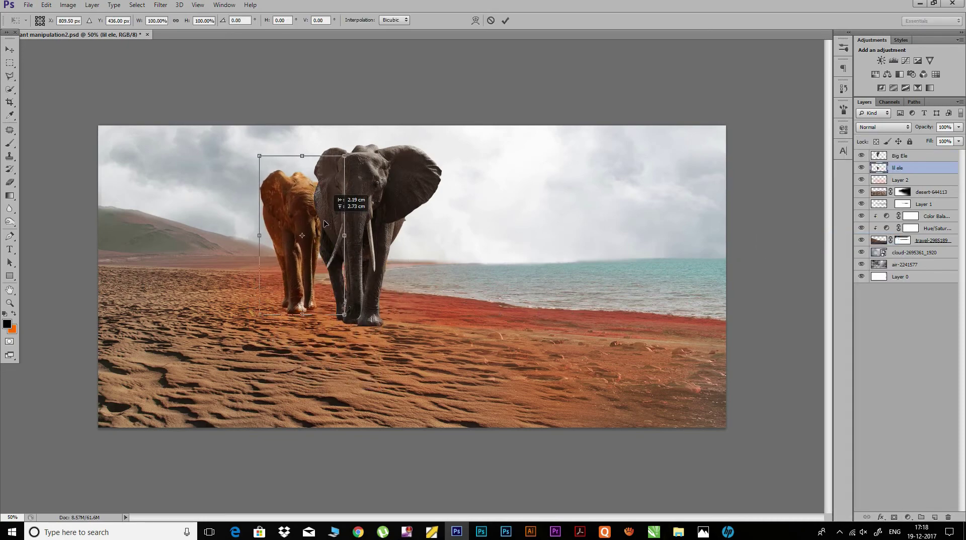
pyautogui.moveTo(343, 158)
pyautogui.mouseDown()
pyautogui.moveTo(307, 226)
pyautogui.moveTo(306, 252)
pyautogui.mouseUp()
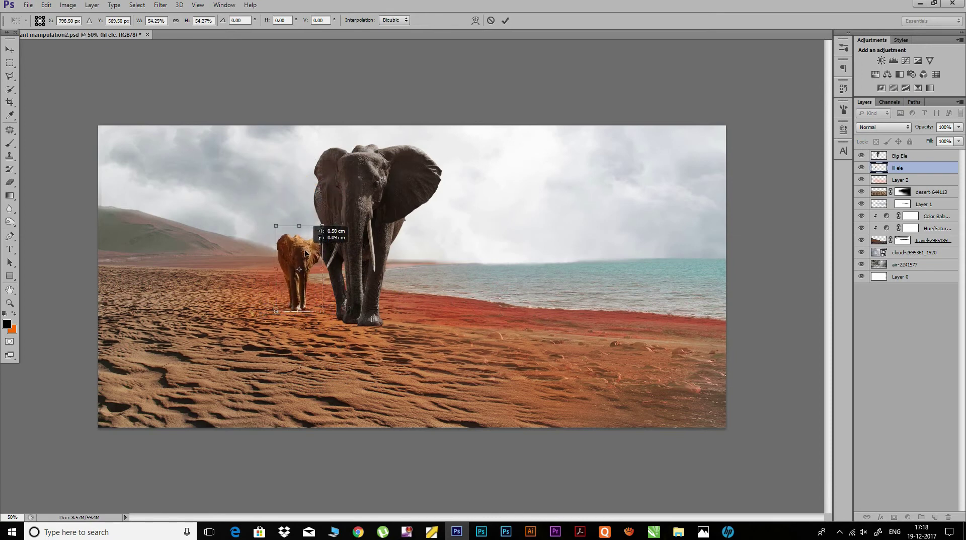
pyautogui.moveTo(324, 227); pyautogui.dragTo(324, 221)
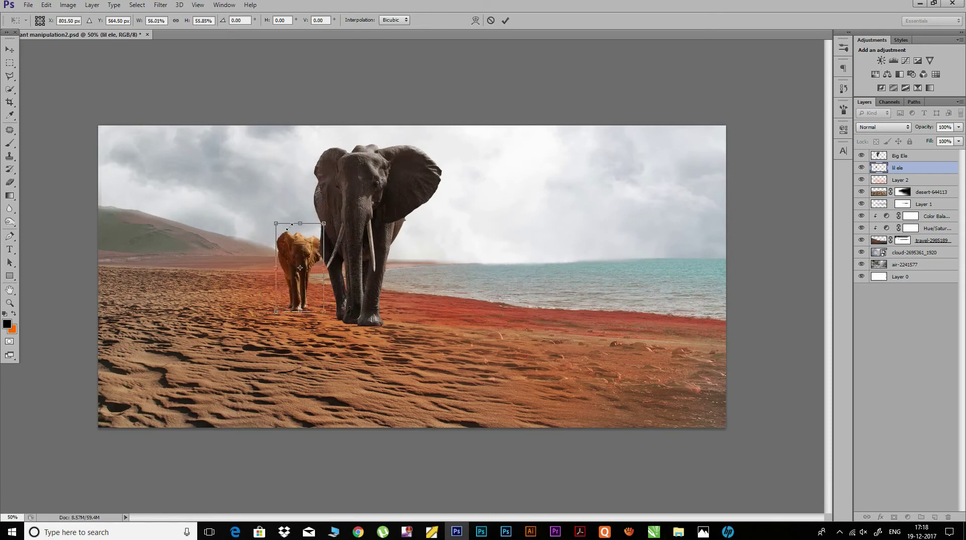
pyautogui.moveTo(305, 249); pyautogui.dragTo(306, 251)
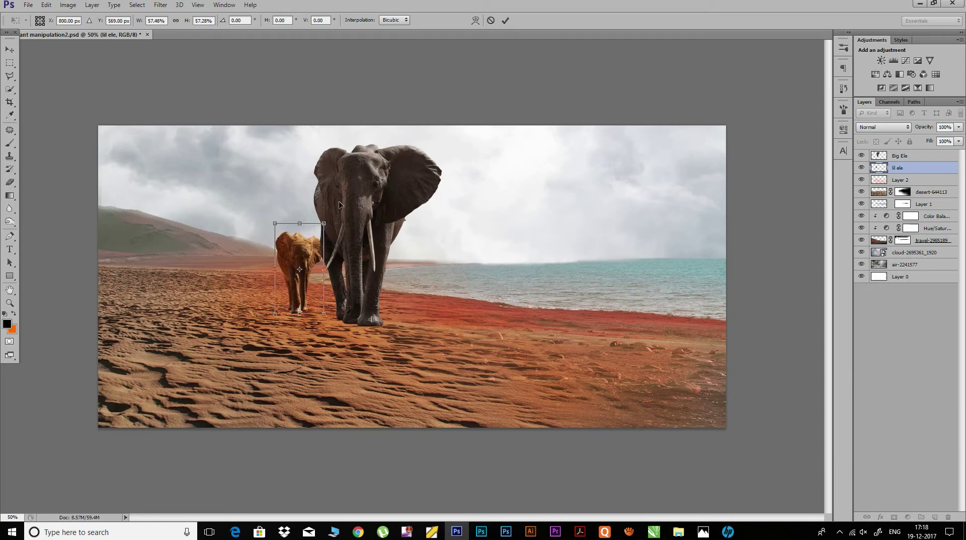
pyautogui.click(505, 20)
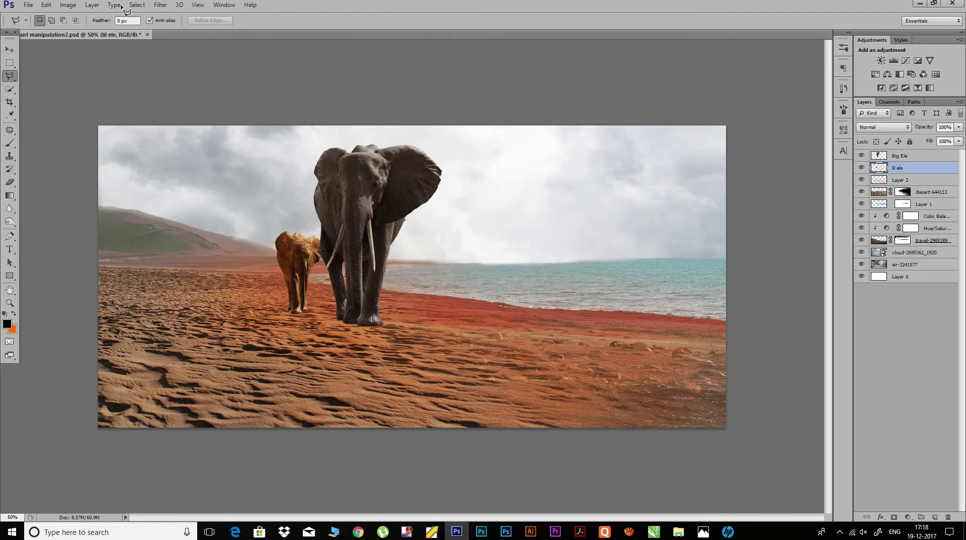
# Step: Desaturate, darken and slightly shift the calf's hue with Hue/Saturation
pyautogui.click(67, 5)
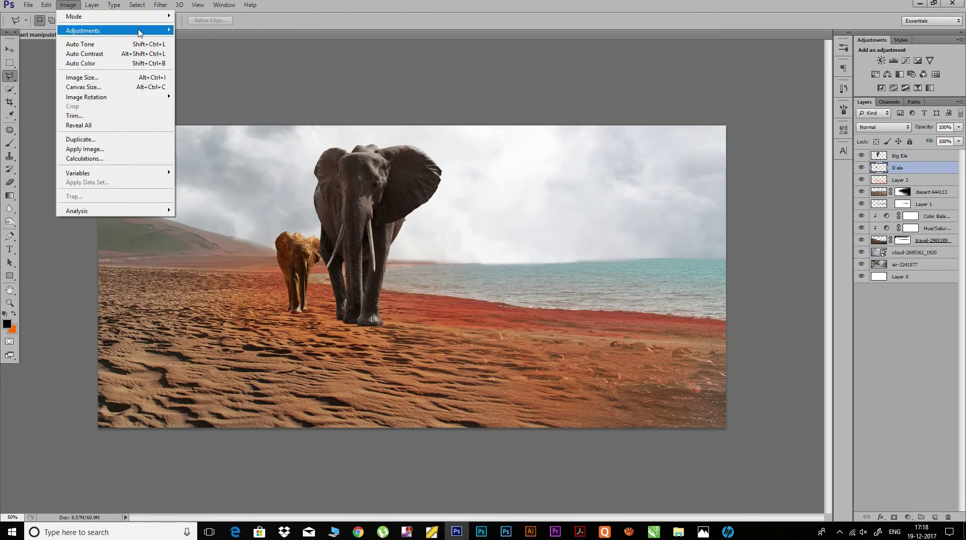
pyautogui.moveTo(98, 30)
pyautogui.click(208, 83)
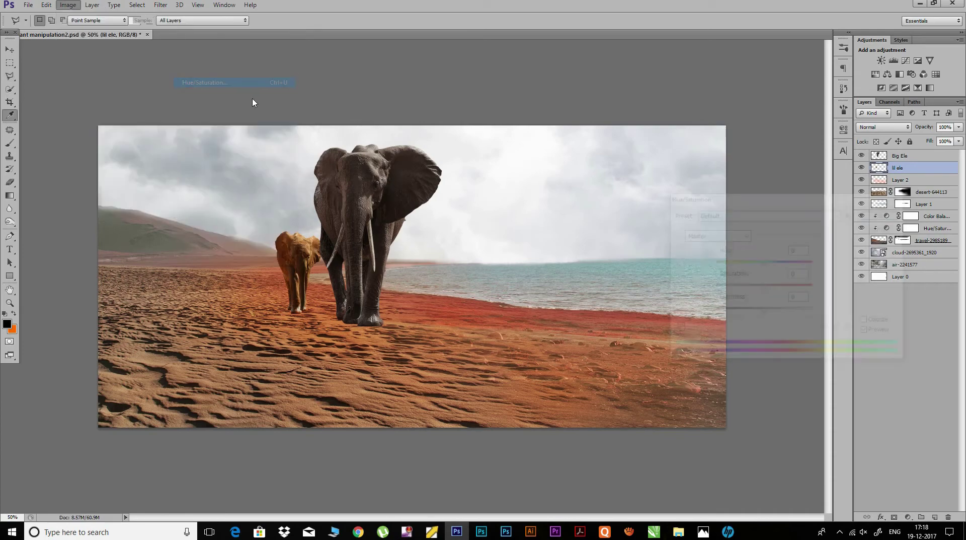
pyautogui.moveTo(764, 285); pyautogui.dragTo(727, 291)
pyautogui.moveTo(765, 263); pyautogui.dragTo(760, 264)
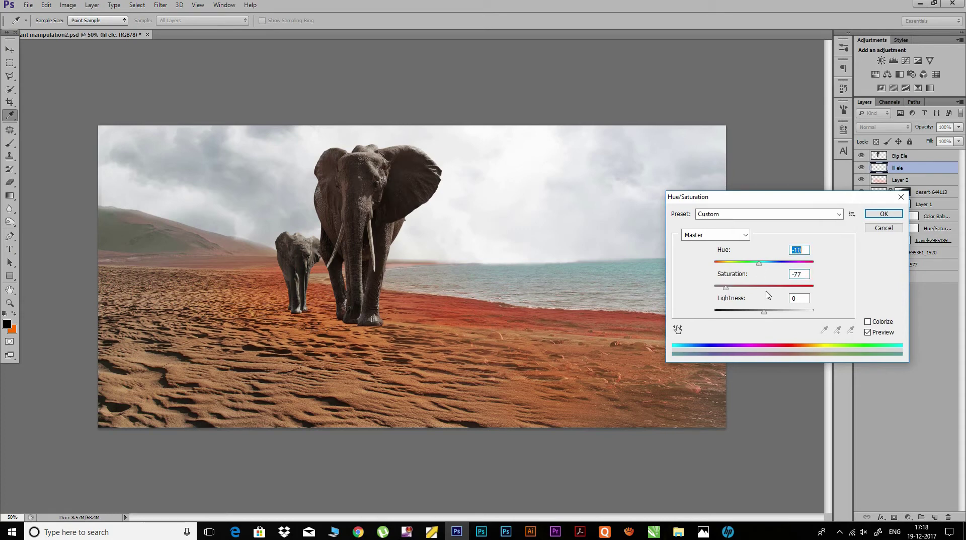
pyautogui.moveTo(764, 313); pyautogui.dragTo(756, 315)
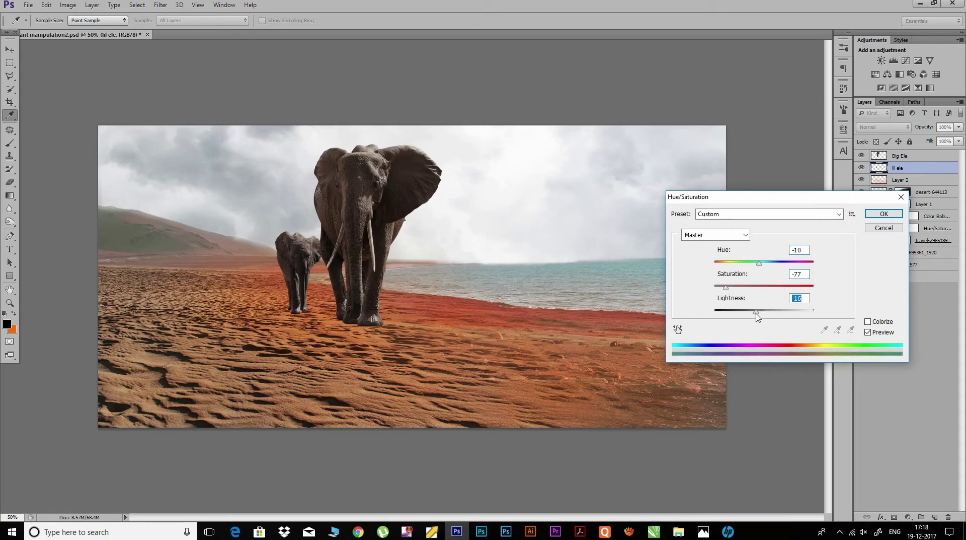
pyautogui.moveTo(760, 264)
pyautogui.mouseDown()
pyautogui.moveTo(745, 263)
pyautogui.moveTo(760, 265)
pyautogui.mouseUp()
pyautogui.moveTo(760, 266); pyautogui.dragTo(758, 266)
pyautogui.moveTo(728, 288); pyautogui.dragTo(739, 291)
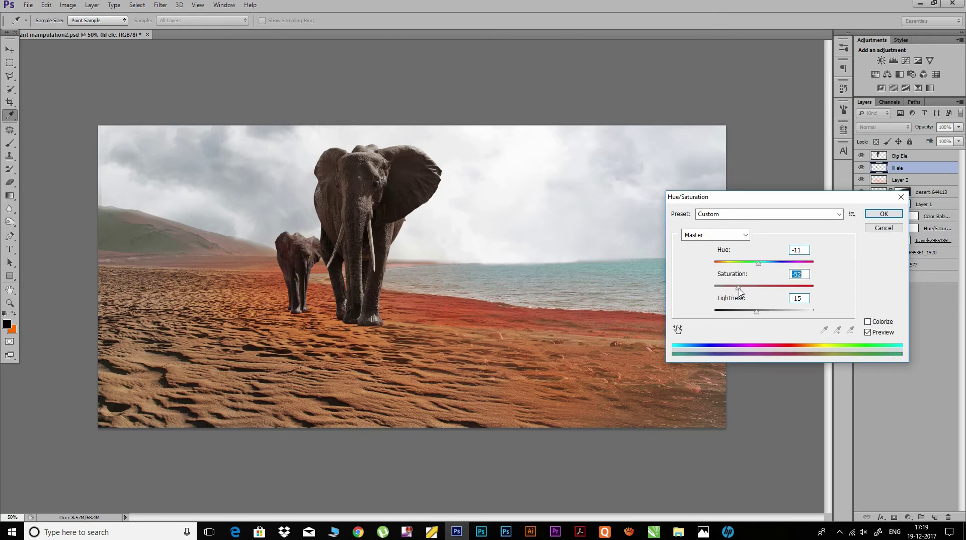
pyautogui.moveTo(734, 291); pyautogui.dragTo(734, 290)
pyautogui.click(884, 214)
pyautogui.press('l')
# Step: Save, inspect the elephant layers at 100% zoom, and pick the Blur tool
pyautogui.hotkey('ctrl', 's')
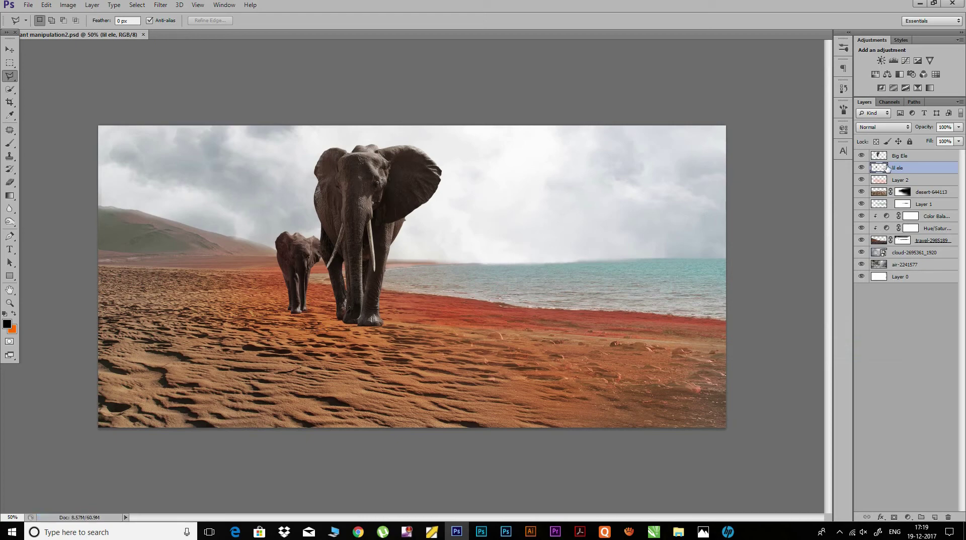
pyautogui.hotkey('ctrl', '+')
pyautogui.hotkey('ctrl', '+')
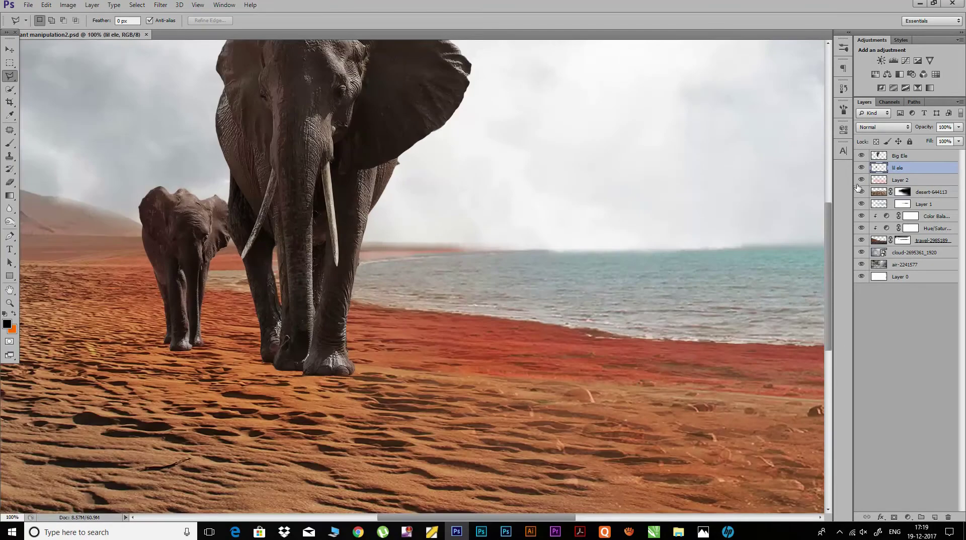
pyautogui.click(906, 157)
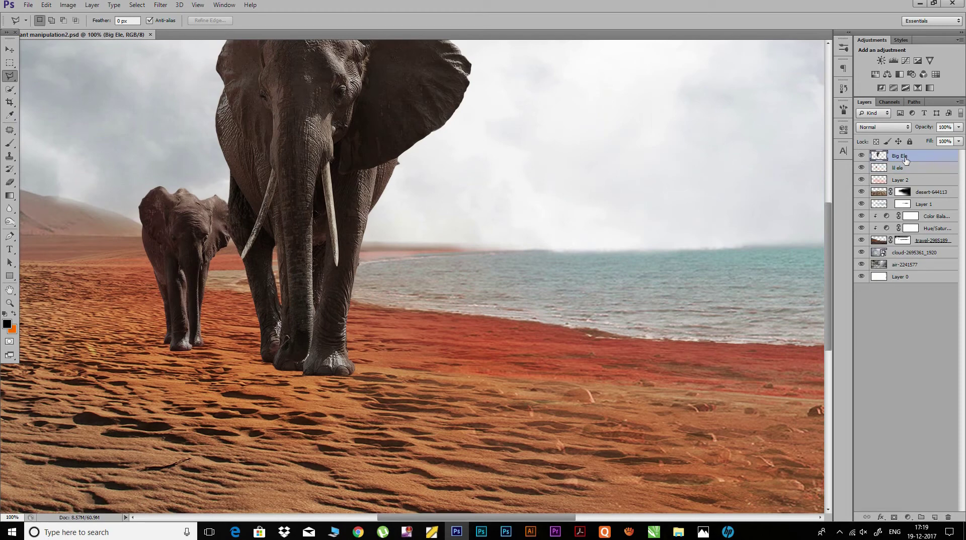
pyautogui.click(9, 208)
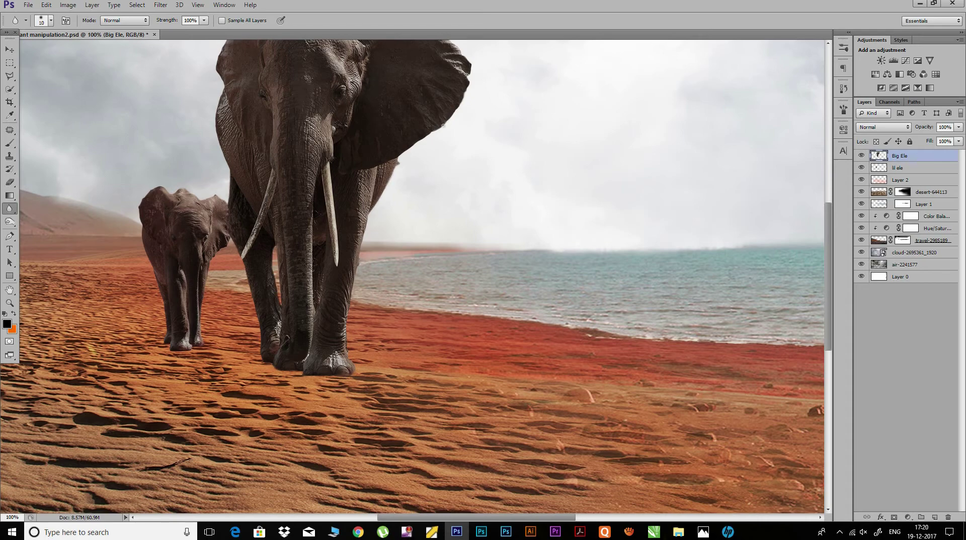
pyautogui.scroll(3, 223, 173)
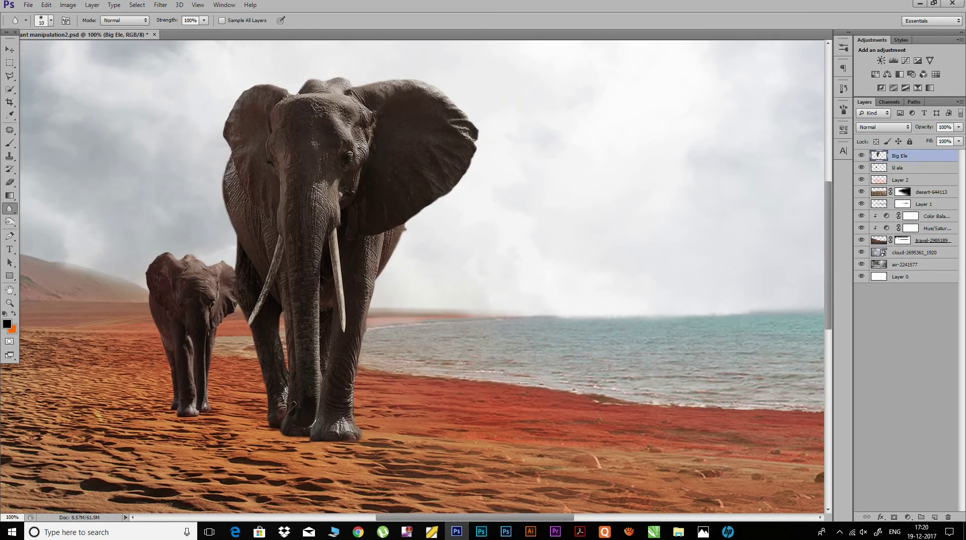
pyautogui.click(906, 167)
pyautogui.hotkey('ctrl', 's')
pyautogui.hotkey('ctrl', '-')
# Step: Merge both elephants into a copy and clip a 50% grey Overlay layer above it
pyautogui.keyDown('shift'); pyautogui.click(906, 156); pyautogui.keyUp('shift')
pyautogui.moveTo(903, 164); pyautogui.dragTo(935, 516)
pyautogui.rightClick(916, 164)
pyautogui.click(787, 363)
pyautogui.click(935, 517)
pyautogui.click(46, 4)
pyautogui.click(50, 156)
pyautogui.click(543, 153)
pyautogui.rightClick(908, 156)
pyautogui.click(826, 259)
# Step: Dodge with a size-50 brush to lighten the big elephant's forehead, head, trunk and the calf
pyautogui.rightClick(9, 221)
pyautogui.click(40, 220)
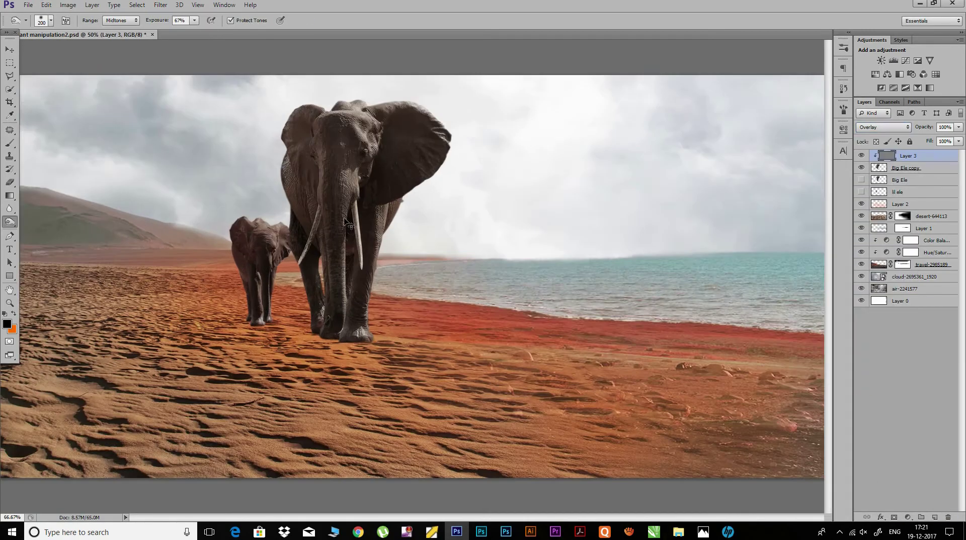
pyautogui.hotkey('ctrl', '+')
pyautogui.press('[')
pyautogui.press('[')
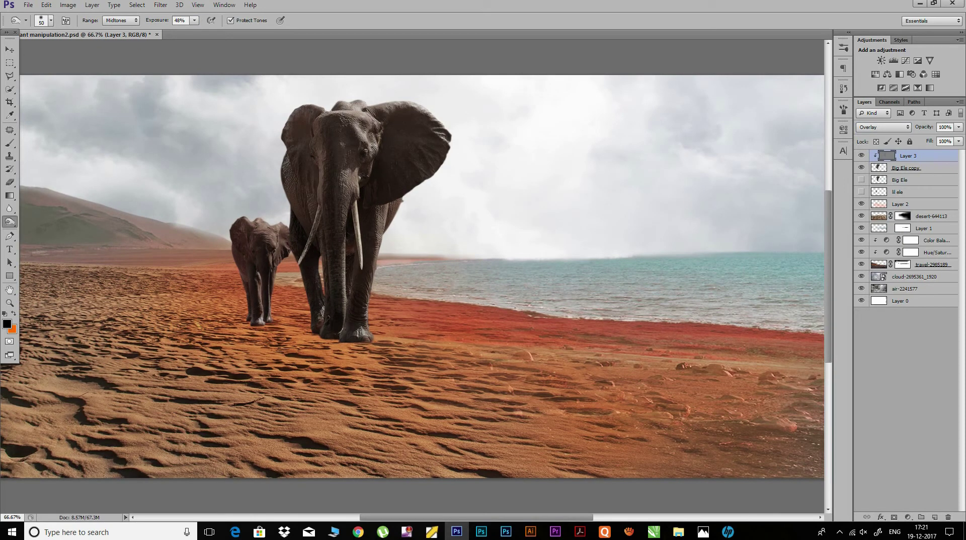
pyautogui.moveTo(334, 117); pyautogui.dragTo(375, 141)
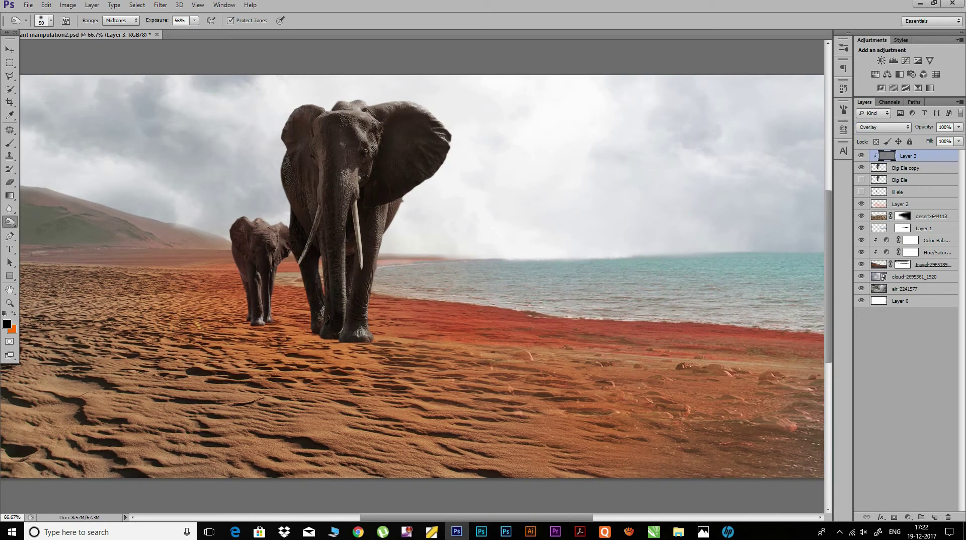
pyautogui.moveTo(259, 225); pyautogui.dragTo(250, 325)
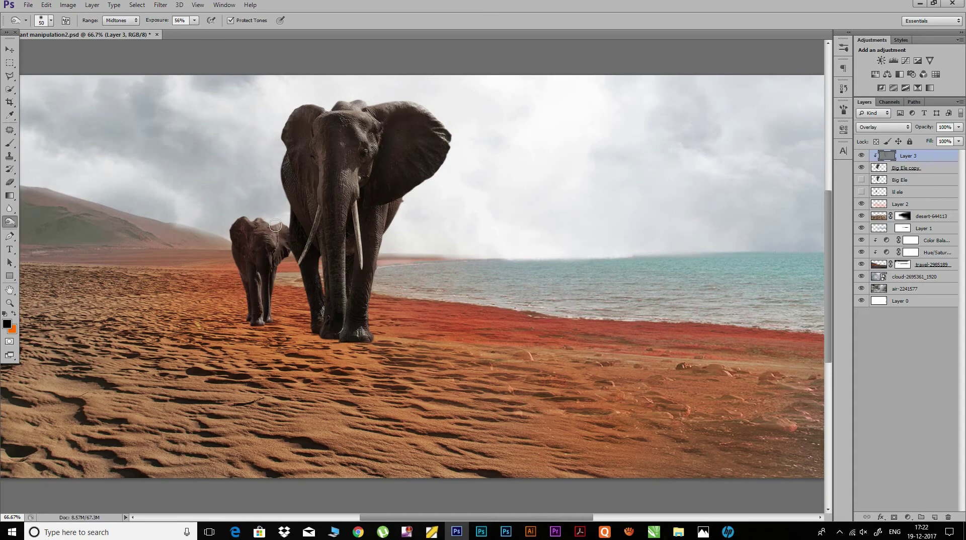
pyautogui.moveTo(334, 145); pyautogui.dragTo(362, 184)
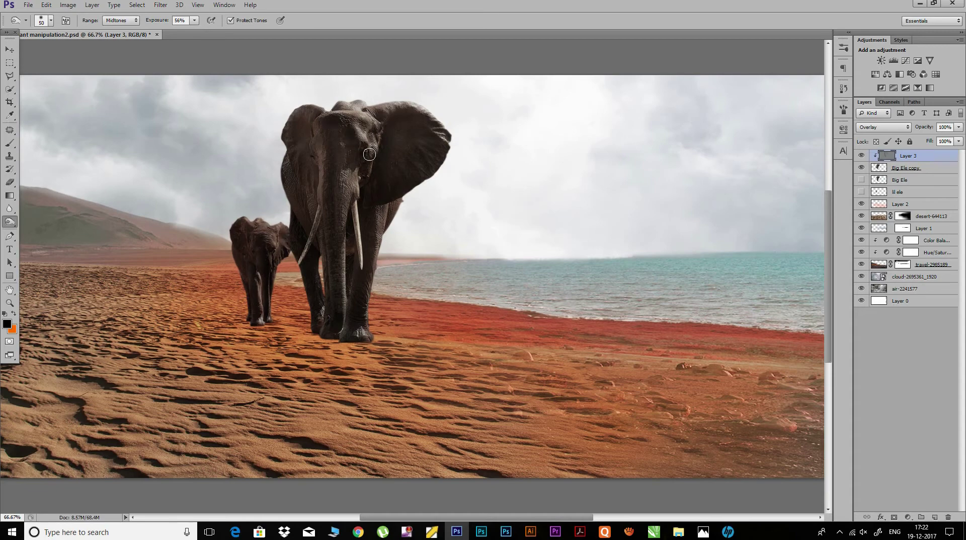
# Step: Switch to Burn with a size-30 brush at 30% exposure
pyautogui.hotkey('shift', 'o')
pyautogui.press('[')
pyautogui.press('[')
pyautogui.press('[')
pyautogui.press('3')
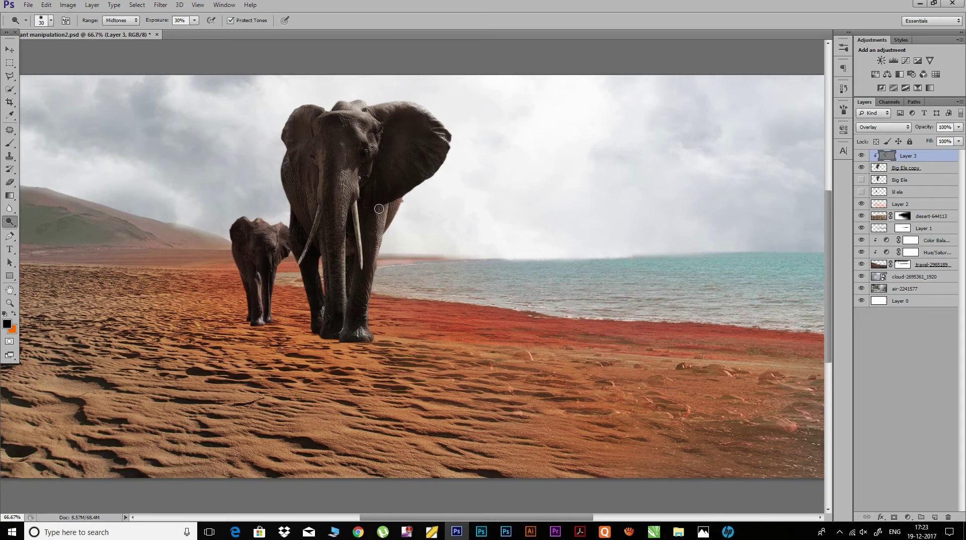
pyautogui.hotkey('ctrl', '-')
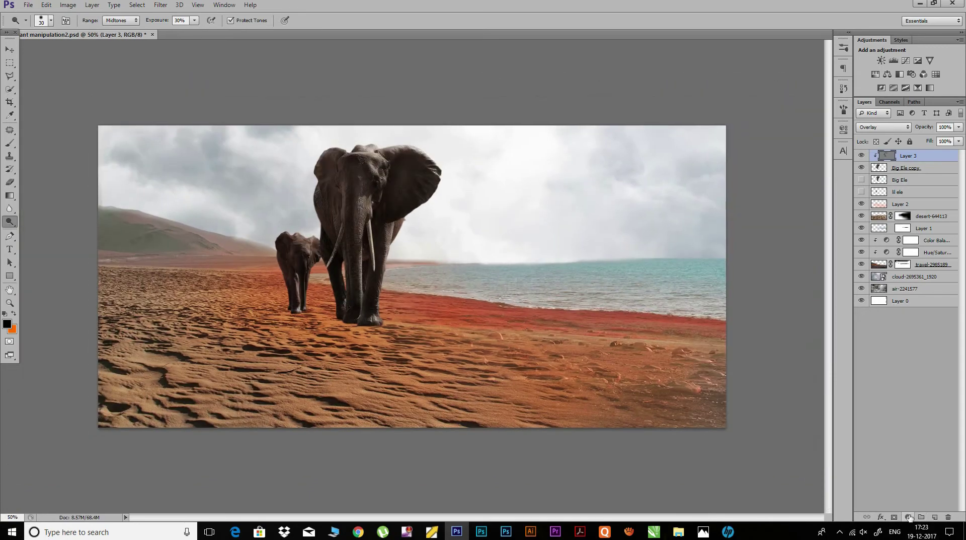
# Step: Add a Brightness/Contrast layer clipped to the grey layer: brightness 38, contrast -19
pyautogui.click(908, 517)
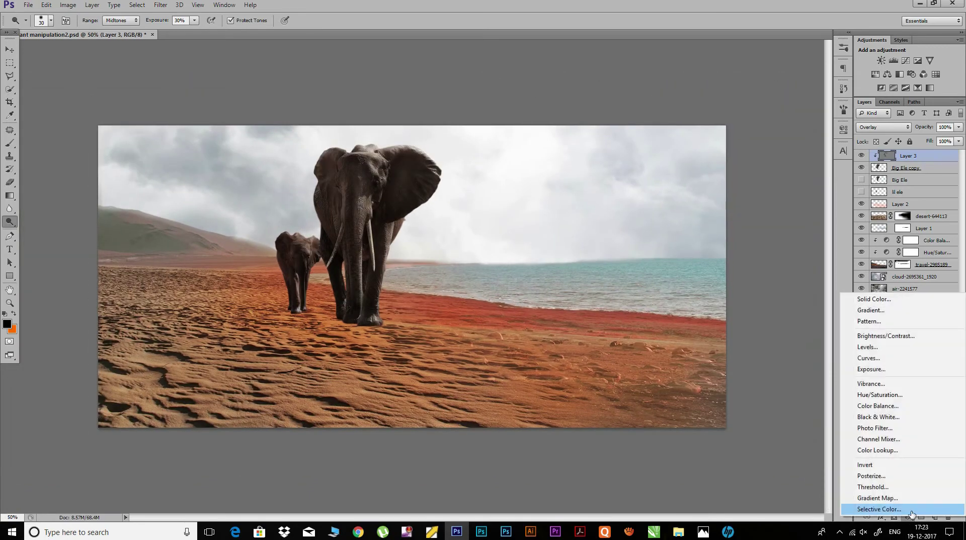
pyautogui.click(889, 342)
pyautogui.click(755, 338)
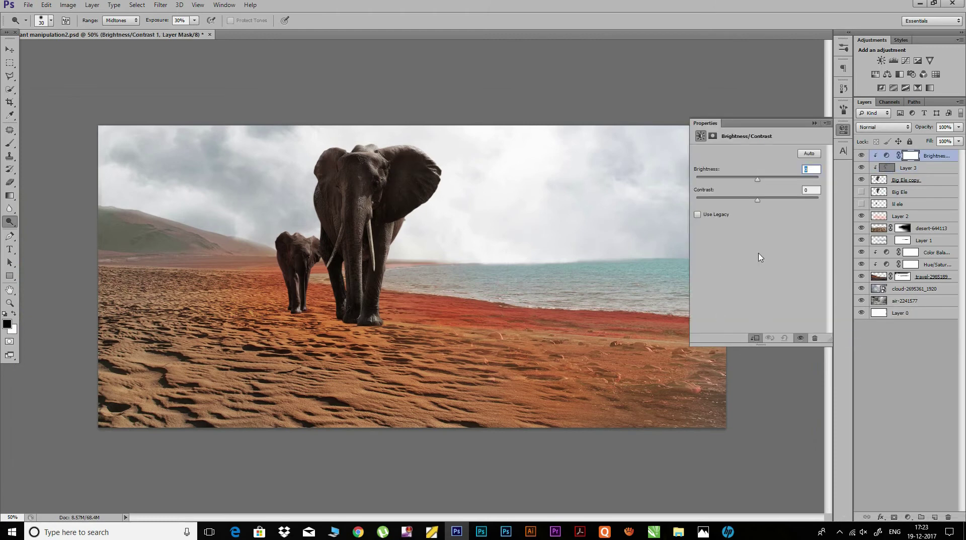
pyautogui.moveTo(757, 179)
pyautogui.mouseDown()
pyautogui.moveTo(773, 180)
pyautogui.moveTo(733, 203)
pyautogui.moveTo(780, 181)
pyautogui.mouseUp()
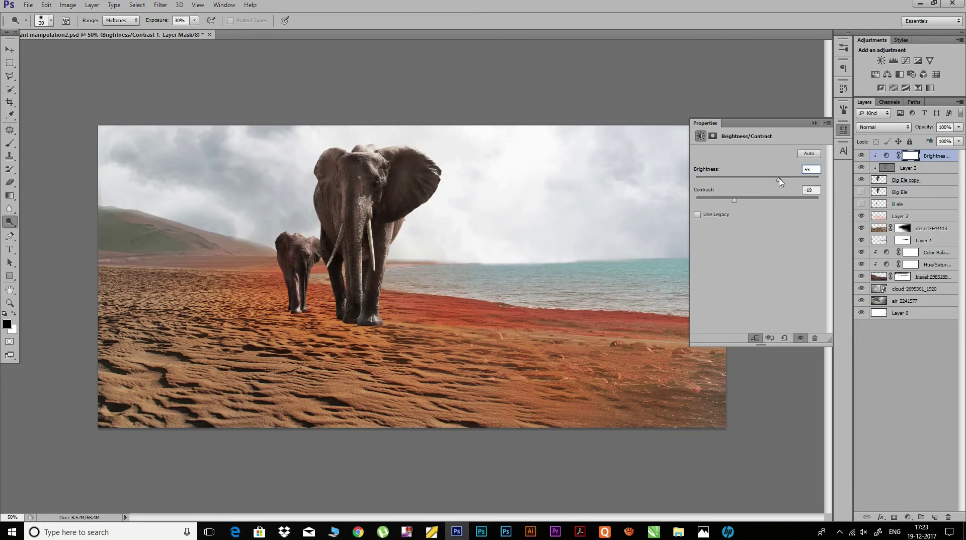
pyautogui.click(844, 129)
pyautogui.click(907, 517)
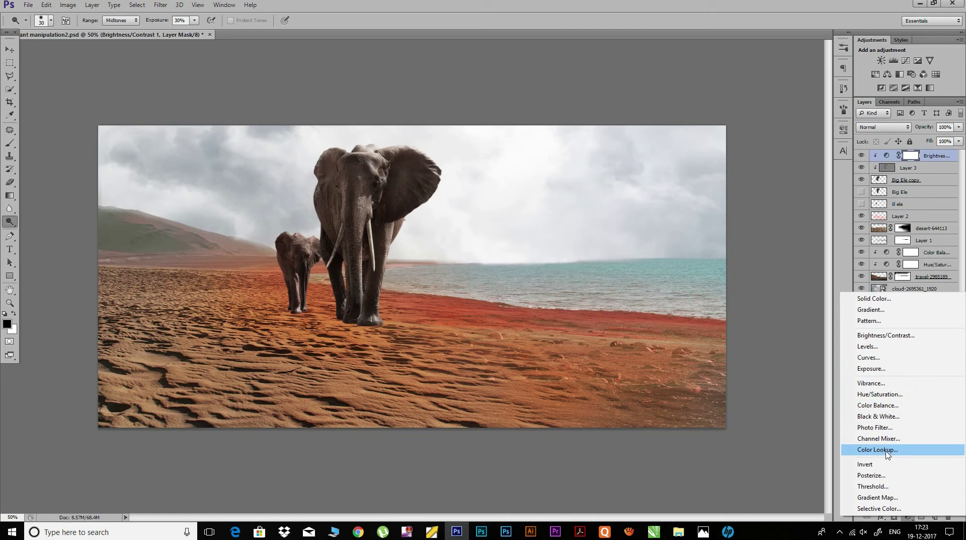
# Step: Add a clipped Selective Color layer on Cyans and raise cyan
pyautogui.click(886, 509)
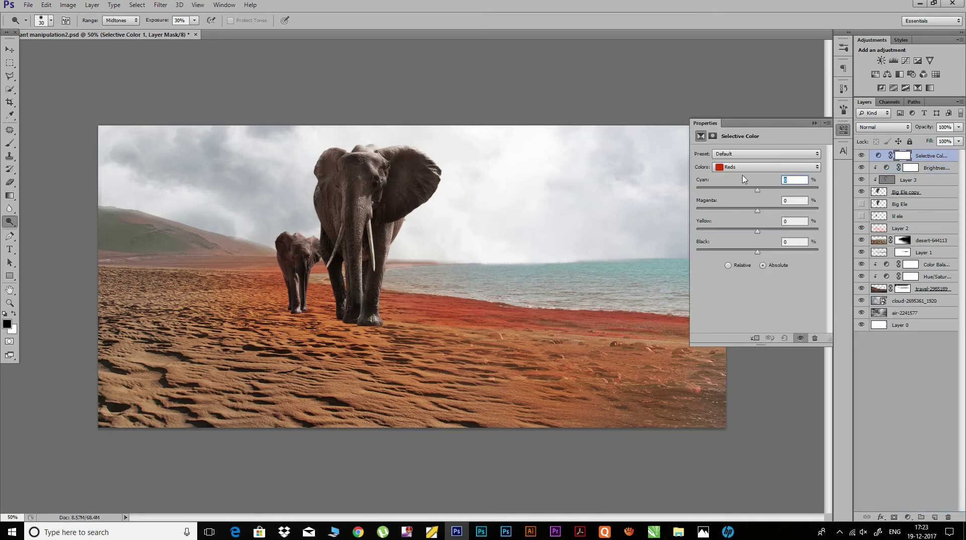
pyautogui.click(735, 166)
pyautogui.click(735, 202)
pyautogui.click(755, 338)
pyautogui.moveTo(757, 190)
pyautogui.mouseDown()
pyautogui.moveTo(782, 192)
pyautogui.moveTo(724, 212)
pyautogui.moveTo(792, 236)
pyautogui.mouseUp()
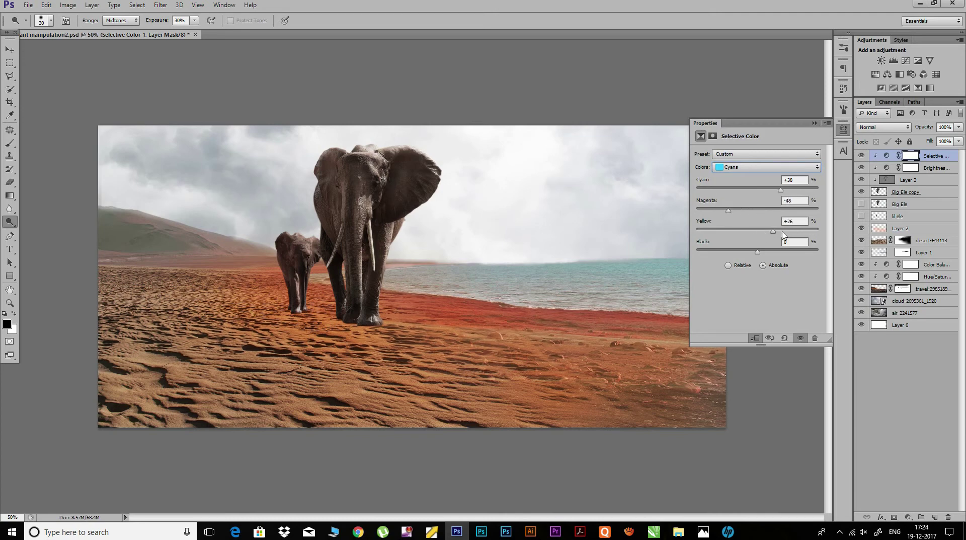
# Step: Add about +15 black to Cyans and toggle the layer to compare
pyautogui.moveTo(757, 252)
pyautogui.mouseDown()
pyautogui.moveTo(777, 252)
pyautogui.moveTo(772, 261)
pyautogui.mouseUp()
pyautogui.moveTo(771, 252); pyautogui.dragTo(766, 252)
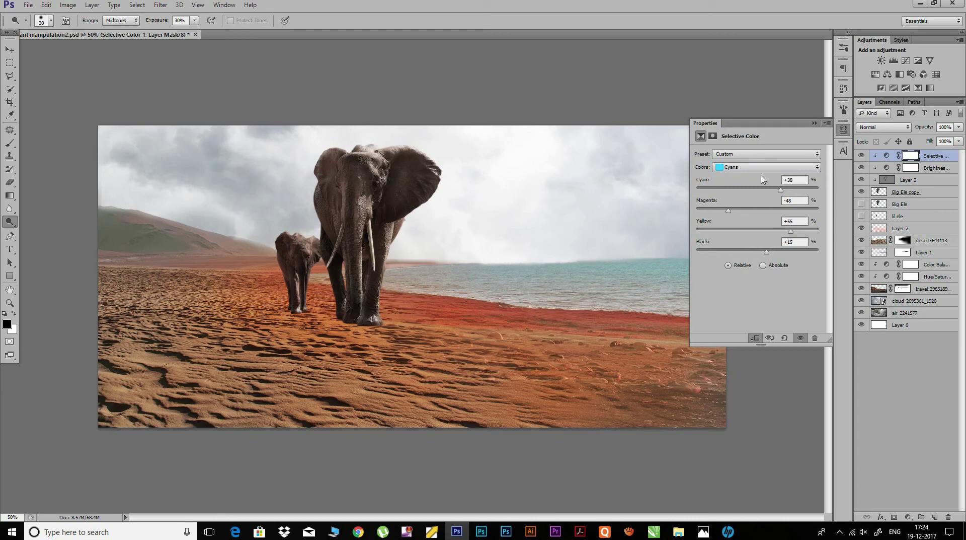
pyautogui.click(848, 133)
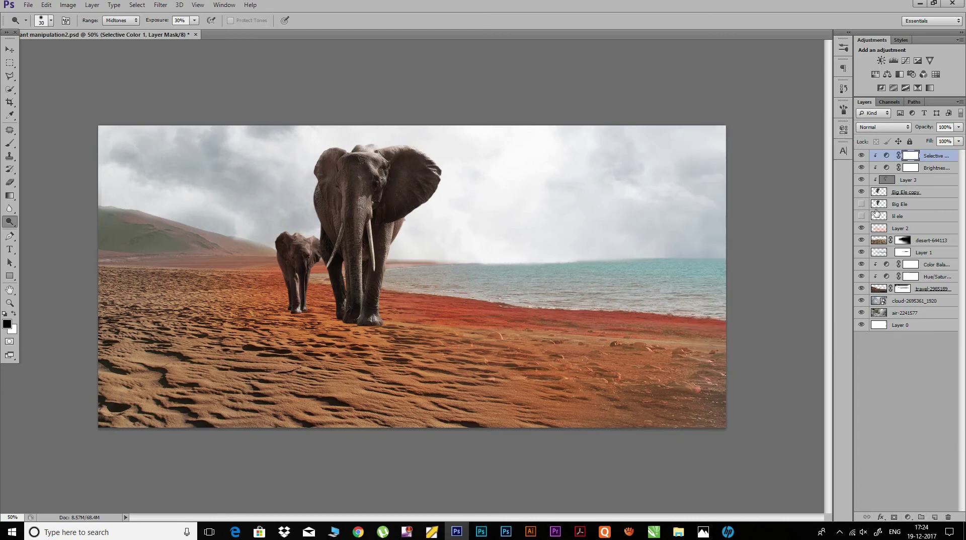
pyautogui.click(862, 156)
pyautogui.click(862, 156)
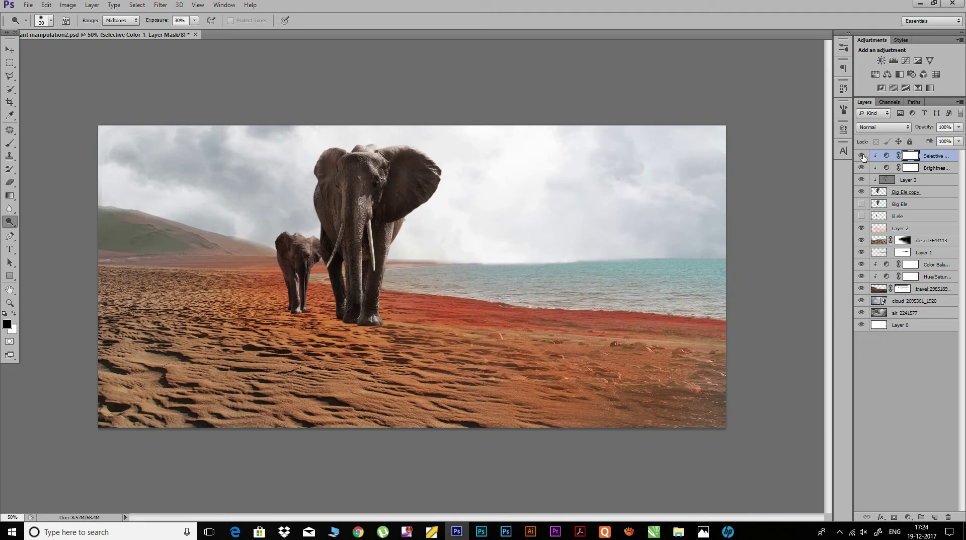
pyautogui.click(908, 518)
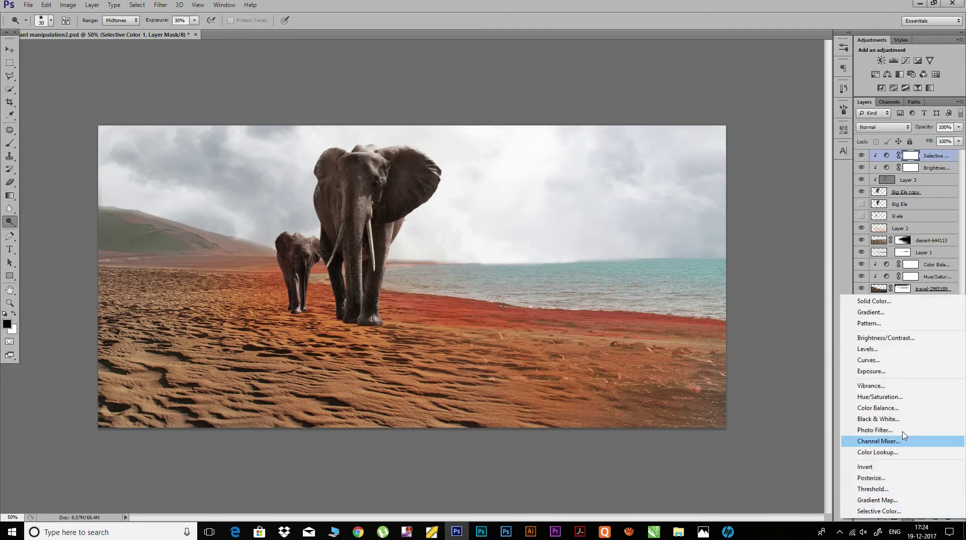
# Step: Add a Color Balance layer shifting midtones toward cyan, green and blue (-10, +11, +9)
pyautogui.click(878, 407)
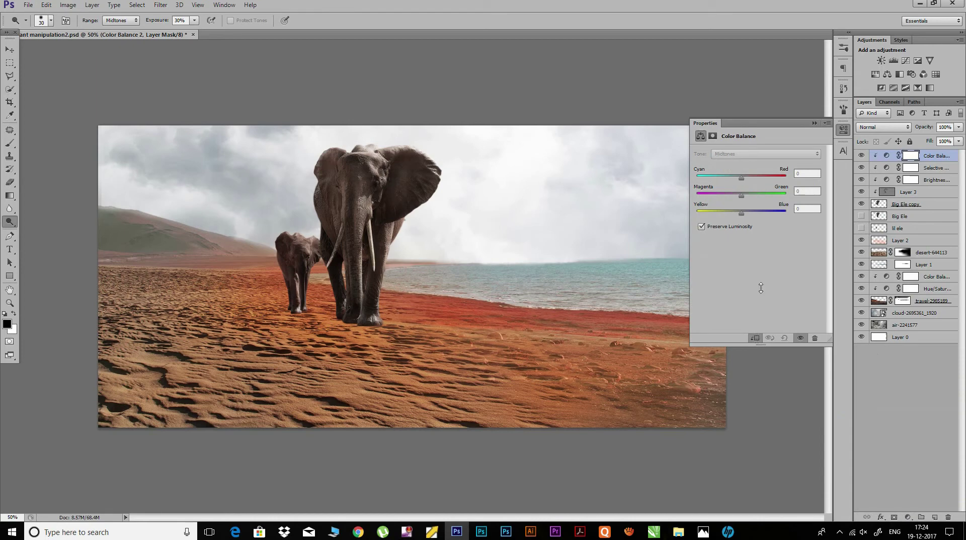
pyautogui.moveTo(737, 177); pyautogui.dragTo(727, 182)
pyautogui.moveTo(741, 216); pyautogui.dragTo(746, 217)
pyautogui.moveTo(742, 198); pyautogui.dragTo(746, 199)
pyautogui.click(840, 130)
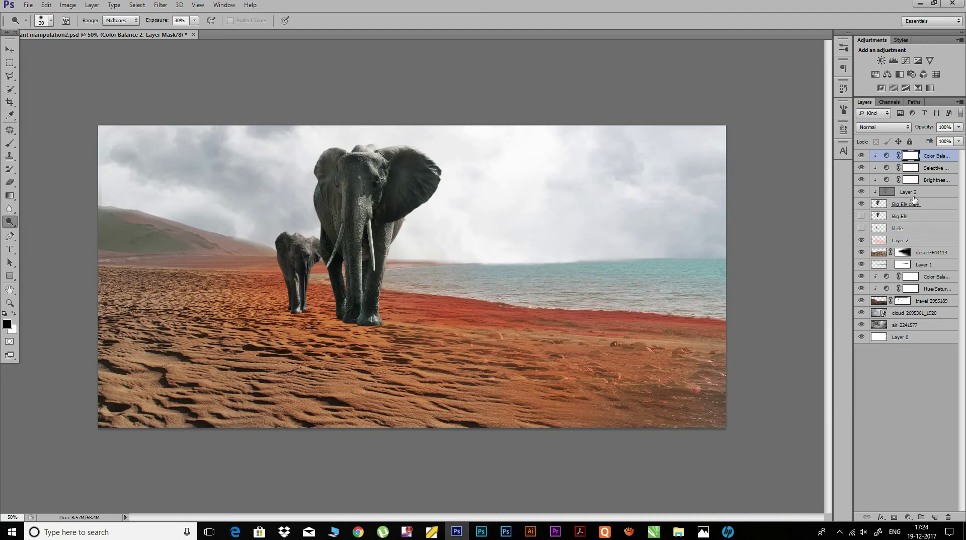
pyautogui.click(934, 517)
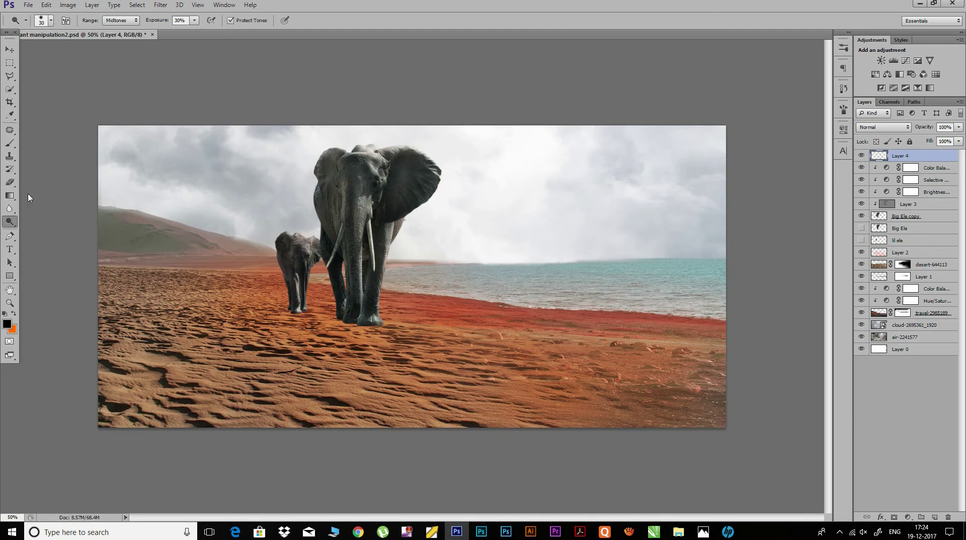
# Step: With a low-opacity black brush, darken the top-left sky, left horizon and sand
pyautogui.click(10, 143)
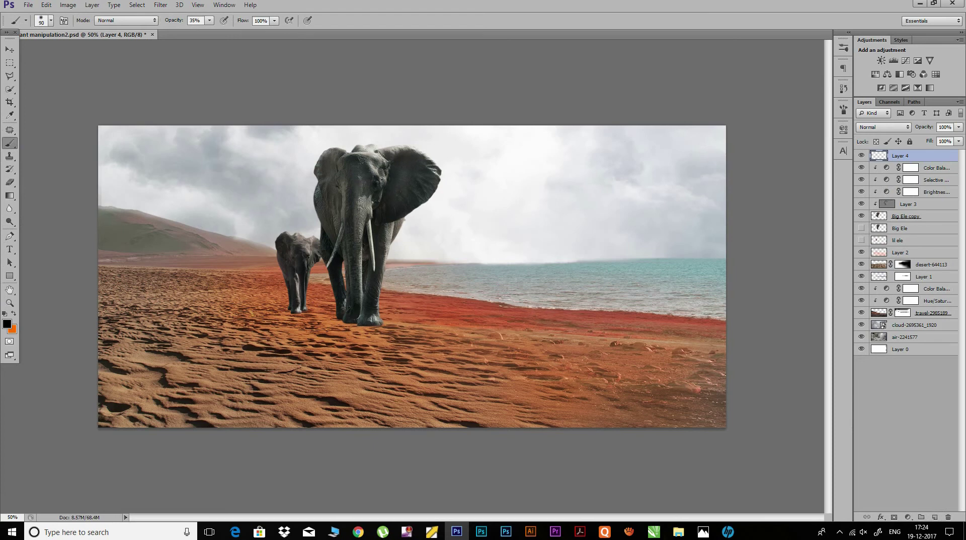
pyautogui.moveTo(192, 151)
pyautogui.mouseDown()
pyautogui.moveTo(121, 156)
pyautogui.moveTo(166, 161)
pyautogui.mouseUp()
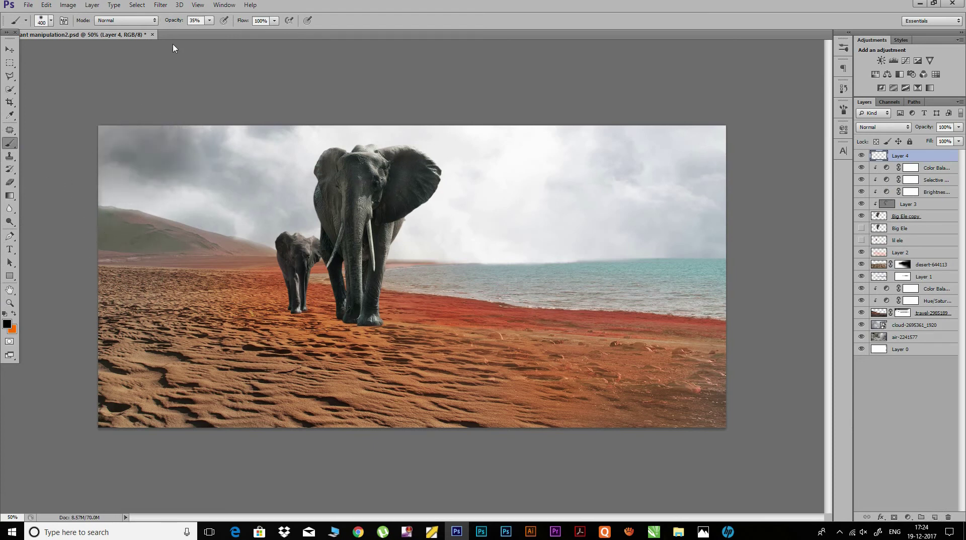
pyautogui.hotkey('ctrl', 'z')
pyautogui.moveTo(173, 20); pyautogui.dragTo(162, 24)
pyautogui.moveTo(119, 146)
pyautogui.mouseDown()
pyautogui.moveTo(229, 141)
pyautogui.moveTo(176, 191)
pyautogui.mouseUp()
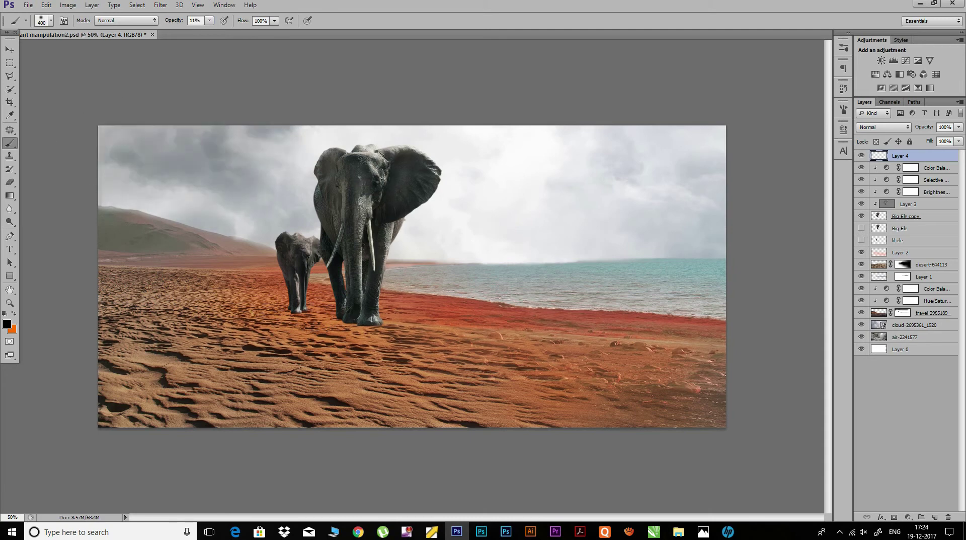
pyautogui.moveTo(217, 237); pyautogui.dragTo(139, 205)
pyautogui.moveTo(202, 222)
pyautogui.mouseDown()
pyautogui.moveTo(106, 286)
pyautogui.moveTo(166, 331)
pyautogui.moveTo(65, 377)
pyautogui.moveTo(509, 442)
pyautogui.moveTo(698, 415)
pyautogui.moveTo(587, 426)
pyautogui.moveTo(248, 405)
pyautogui.mouseUp()
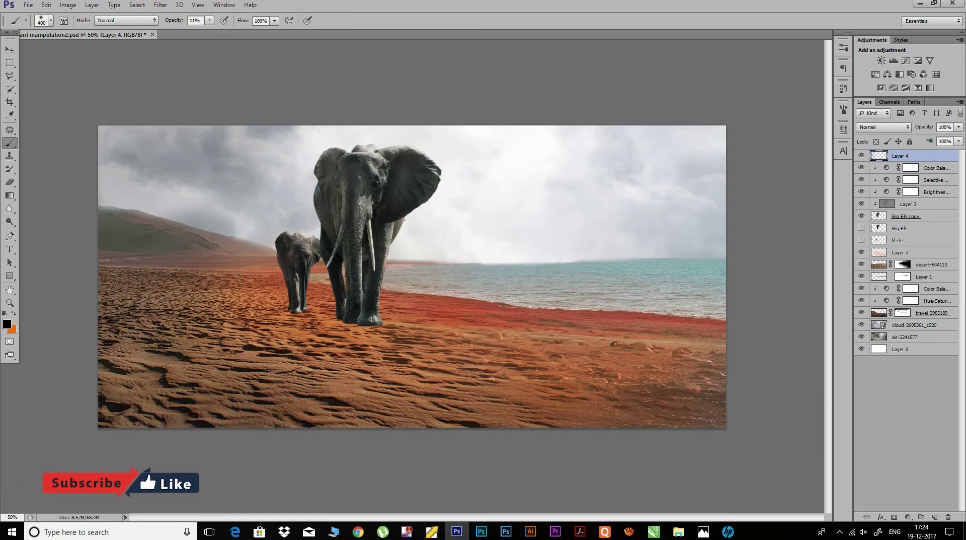
pyautogui.moveTo(86, 238); pyautogui.dragTo(83, 196)
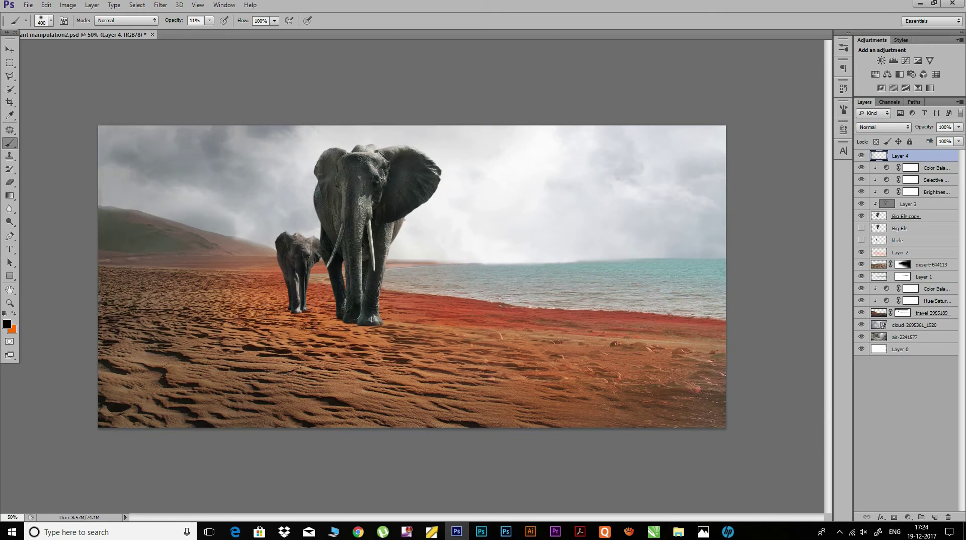
# Step: Toggle the cloud, air-2241577 and beach layers to compare, then select travel-2985189
pyautogui.click(862, 325)
pyautogui.click(862, 325)
pyautogui.click(862, 338)
pyautogui.click(861, 312)
pyautogui.click(861, 313)
pyautogui.click(916, 313)
# Step: Enlarge the travel-2985189 beach photo slightly with Free Transform
pyautogui.hotkey('ctrl', 't')
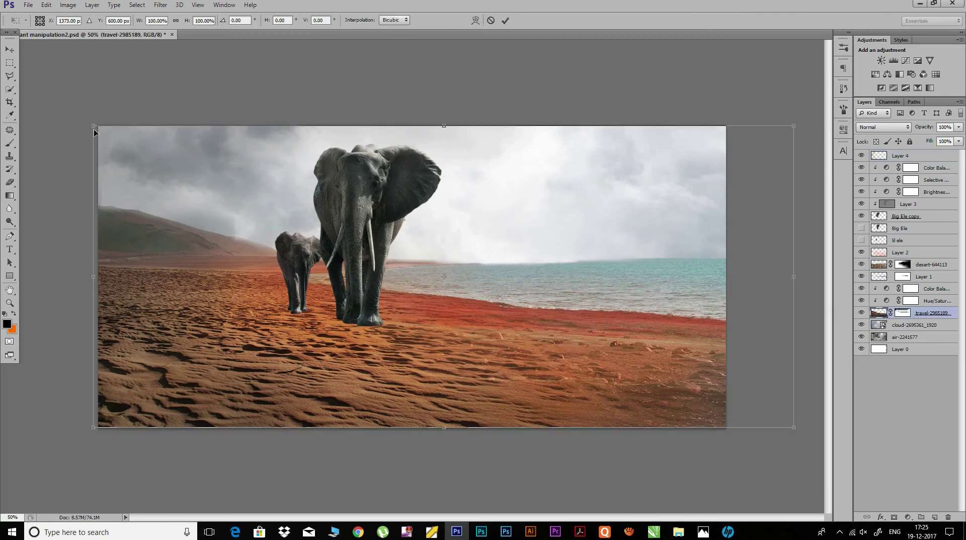
pyautogui.moveTo(93, 125); pyautogui.dragTo(89, 126)
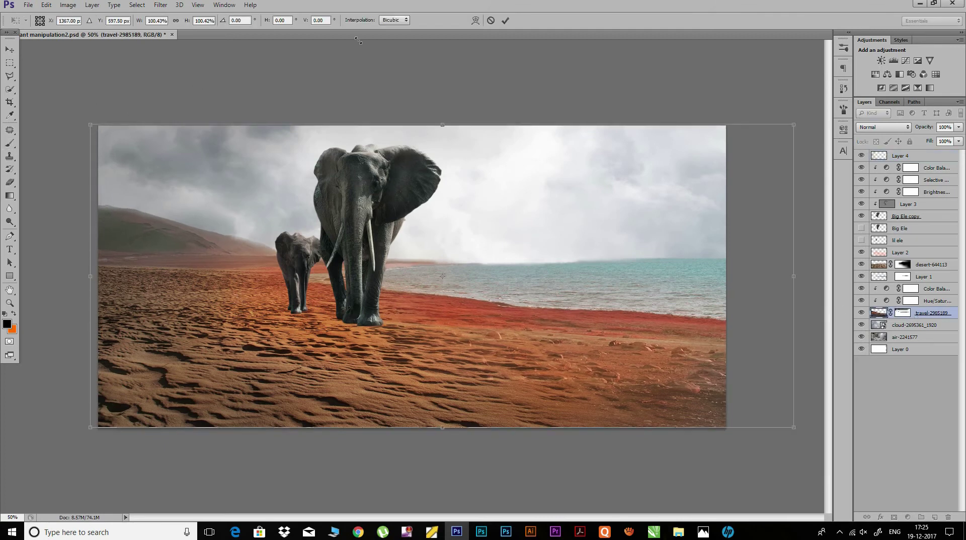
pyautogui.click(505, 21)
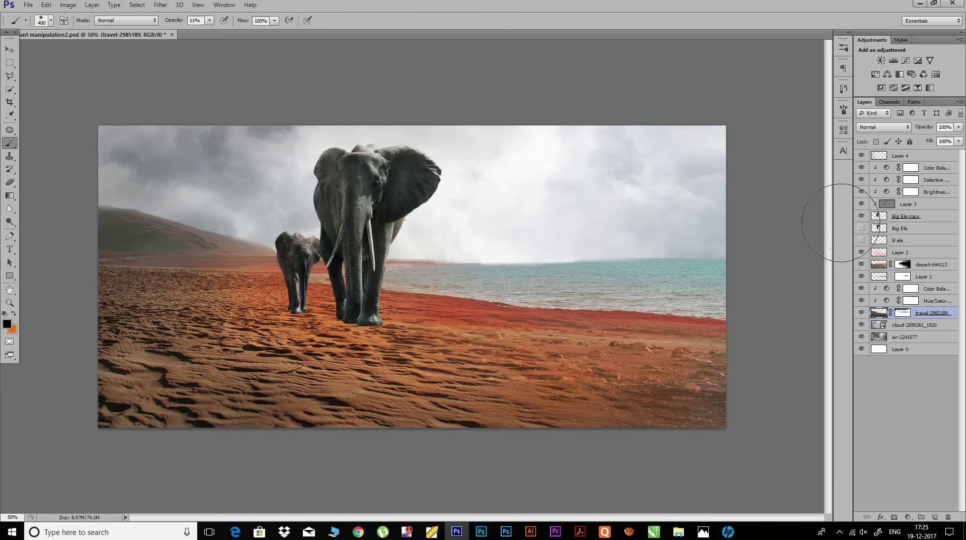
# Step: On Layer 4, darken the left edge, hazy horizon and upper sky with a 5% black brush
pyautogui.click(907, 156)
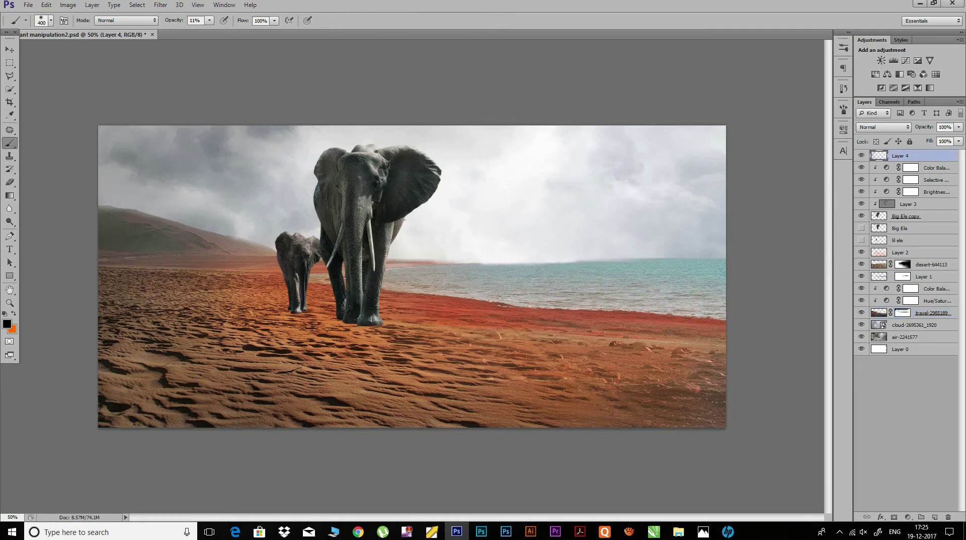
pyautogui.moveTo(121, 151); pyautogui.dragTo(96, 329)
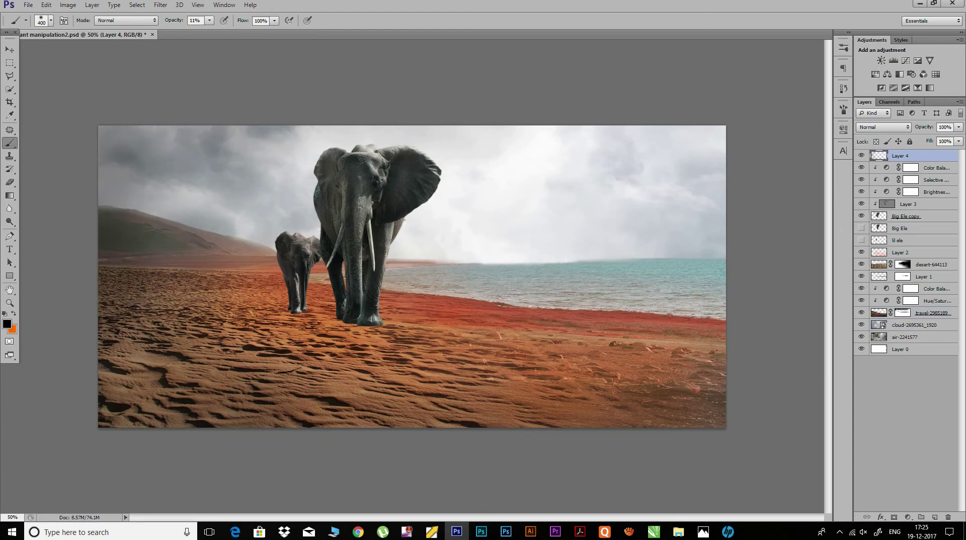
pyautogui.moveTo(176, 21); pyautogui.dragTo(172, 21)
pyautogui.write('5')
pyautogui.press('Return')
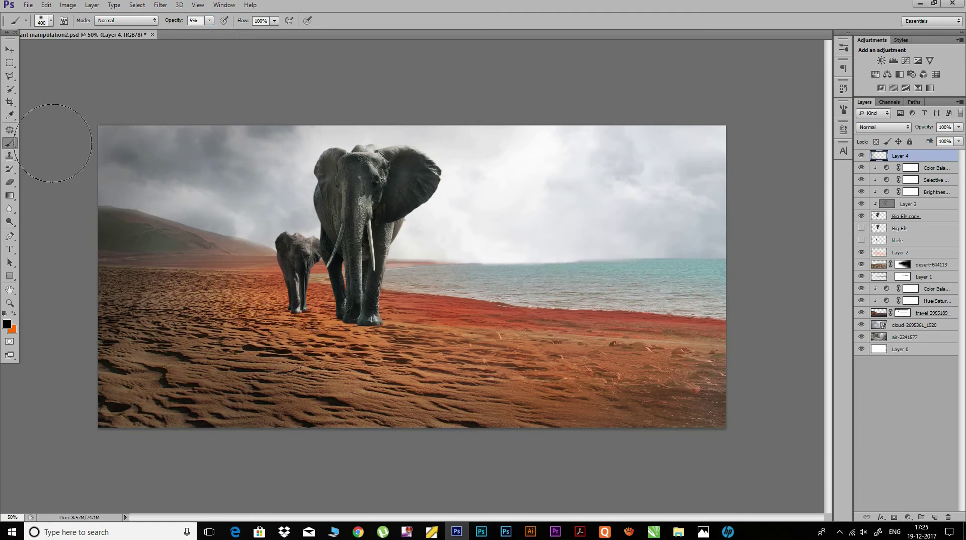
pyautogui.moveTo(438, 234); pyautogui.dragTo(725, 234)
pyautogui.moveTo(398, 236); pyautogui.dragTo(594, 236)
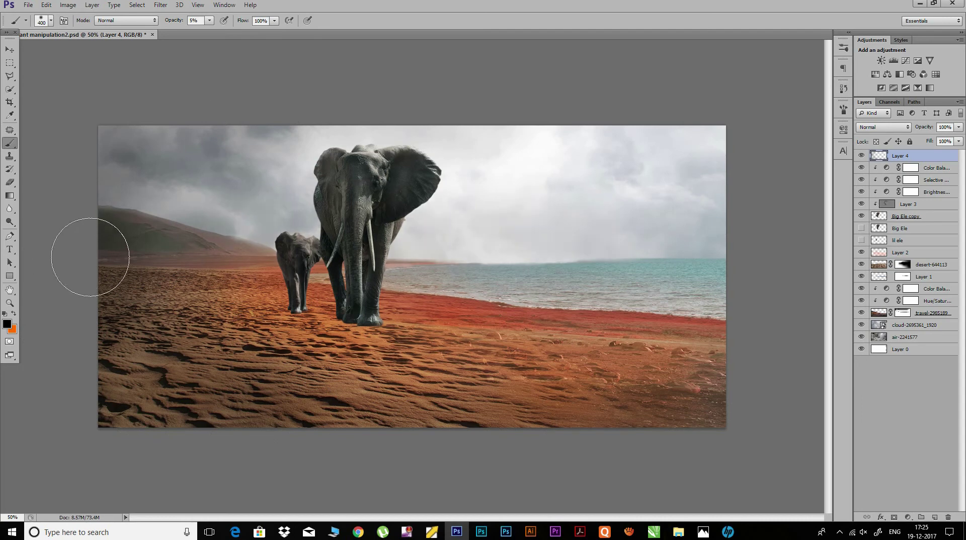
pyautogui.moveTo(282, 146); pyautogui.dragTo(443, 146)
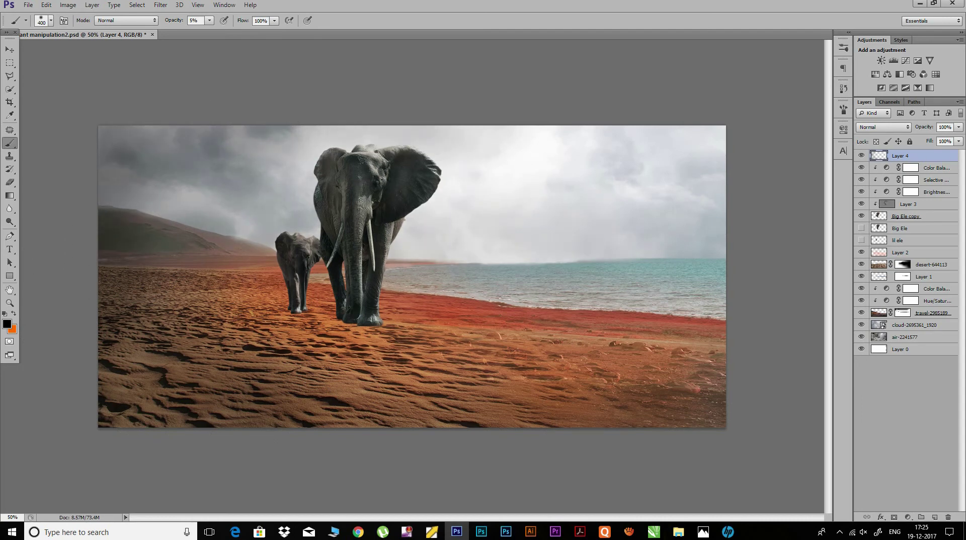
# Step: On Layer 2, set a larger brush with a brown colour at 14% opacity
pyautogui.click(900, 253)
pyautogui.click(15, 314)
pyautogui.press(']')
pyautogui.press(']')
pyautogui.moveTo(175, 23); pyautogui.dragTo(211, 109)
pyautogui.click(6, 324)
pyautogui.click(713, 281)
pyautogui.click(838, 238)
pyautogui.moveTo(176, 21); pyautogui.dragTo(177, 21)
# Step: Lighten the sand near the elephants' feet with faint light-peach brush strokes at 6% opacity
pyautogui.moveTo(204, 360); pyautogui.dragTo(274, 349)
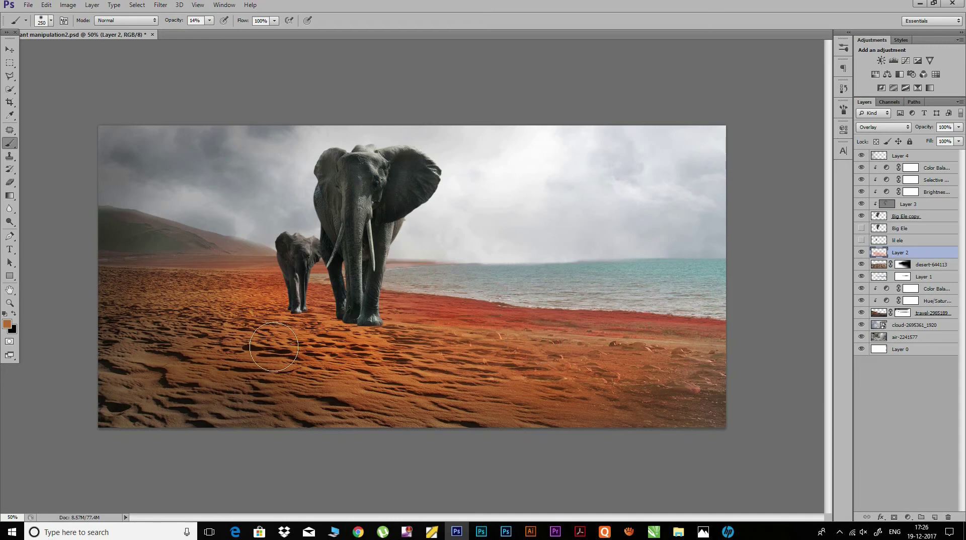
pyautogui.press('[')
pyautogui.click(7, 323)
pyautogui.moveTo(679, 258); pyautogui.dragTo(661, 244)
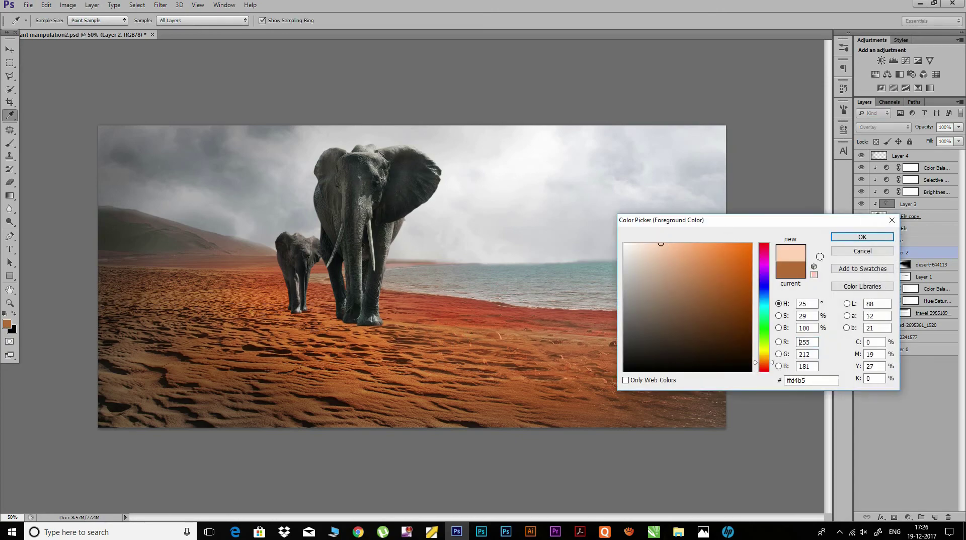
pyautogui.click(838, 241)
pyautogui.moveTo(323, 327)
pyautogui.mouseDown()
pyautogui.moveTo(463, 325)
pyautogui.moveTo(541, 337)
pyautogui.mouseUp()
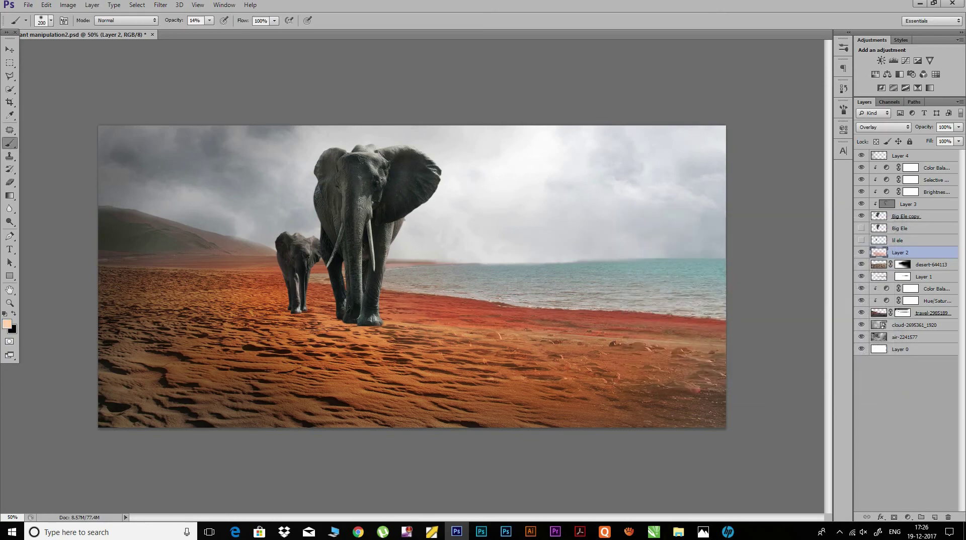
pyautogui.moveTo(173, 22); pyautogui.dragTo(169, 22)
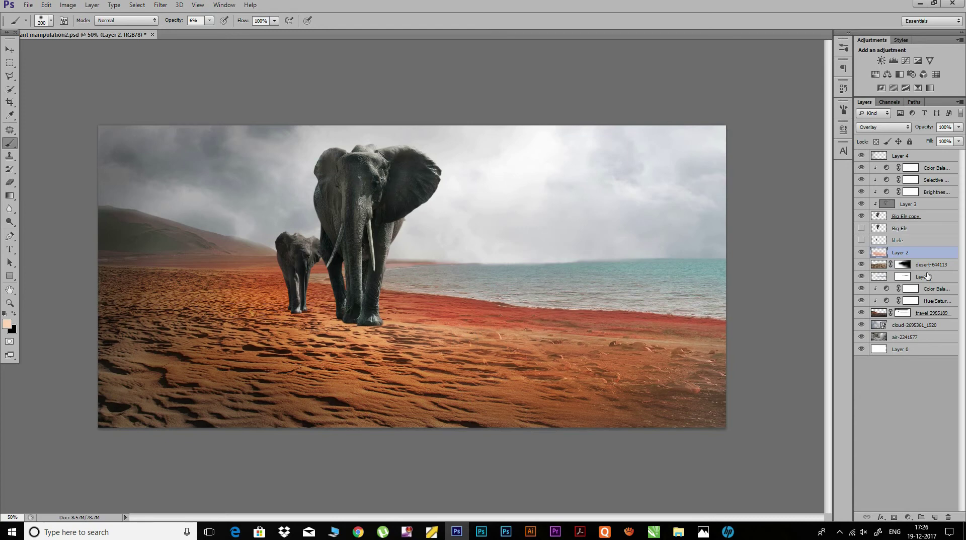
# Step: Add empty Layer 5 above the beach adjustments, set to Overlay blending
pyautogui.click(928, 313)
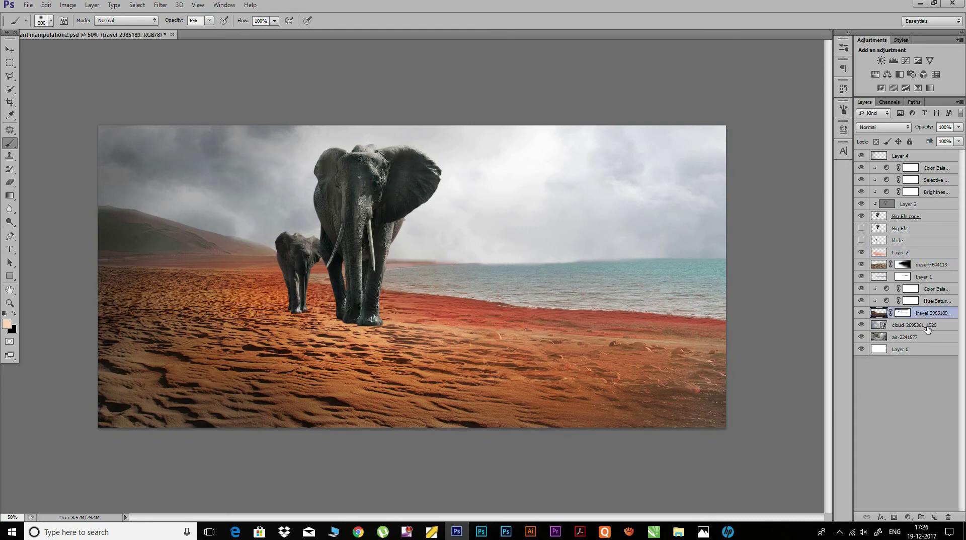
pyautogui.click(937, 288)
pyautogui.click(935, 517)
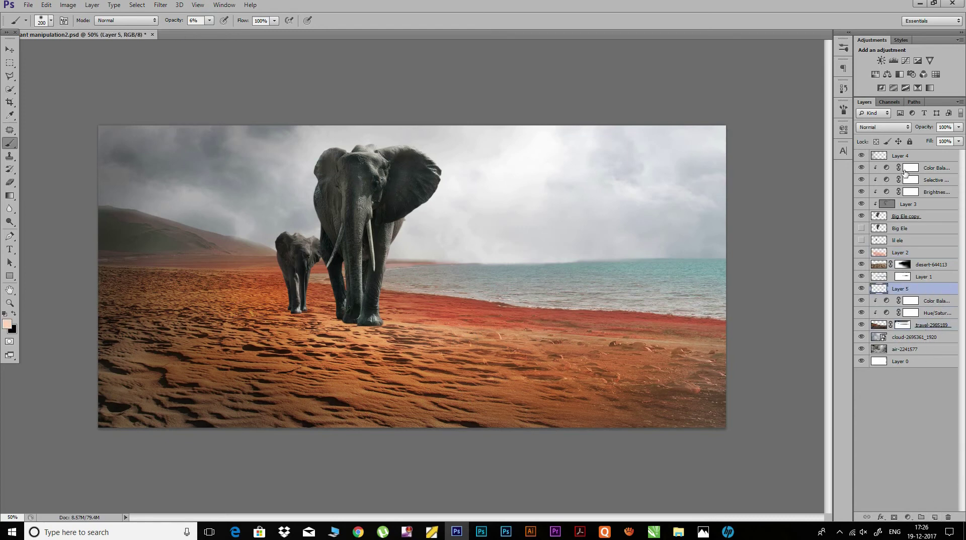
pyautogui.click(884, 127)
pyautogui.click(880, 257)
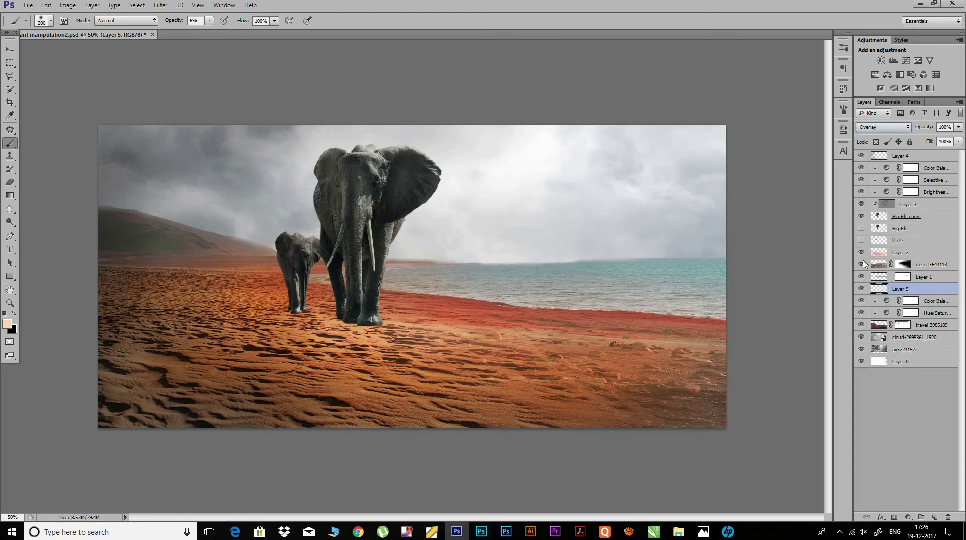
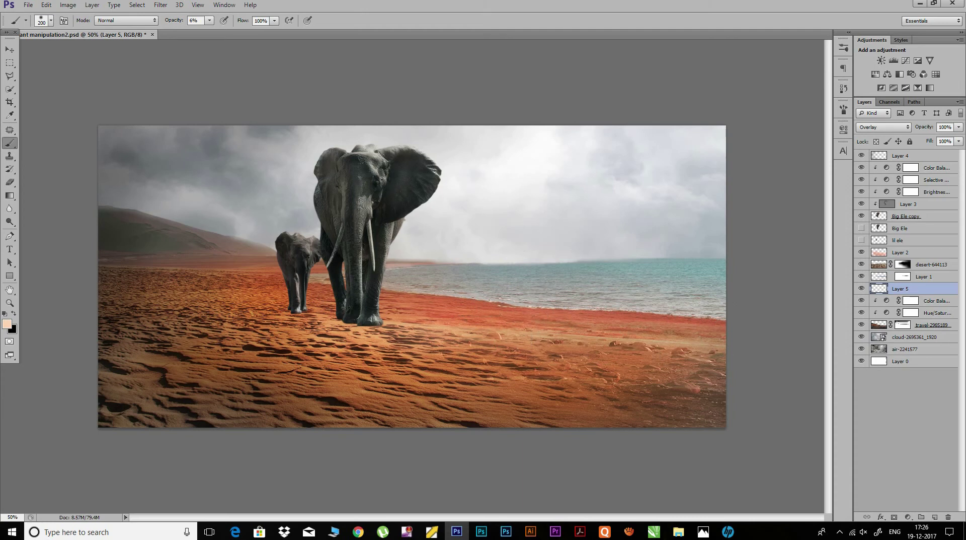
# Step: Paint faint strokes over the sand at up to 14% opacity, then choose orange ff6c00
pyautogui.moveTo(368, 297); pyautogui.dragTo(179, 291)
pyautogui.moveTo(177, 21); pyautogui.dragTo(181, 20)
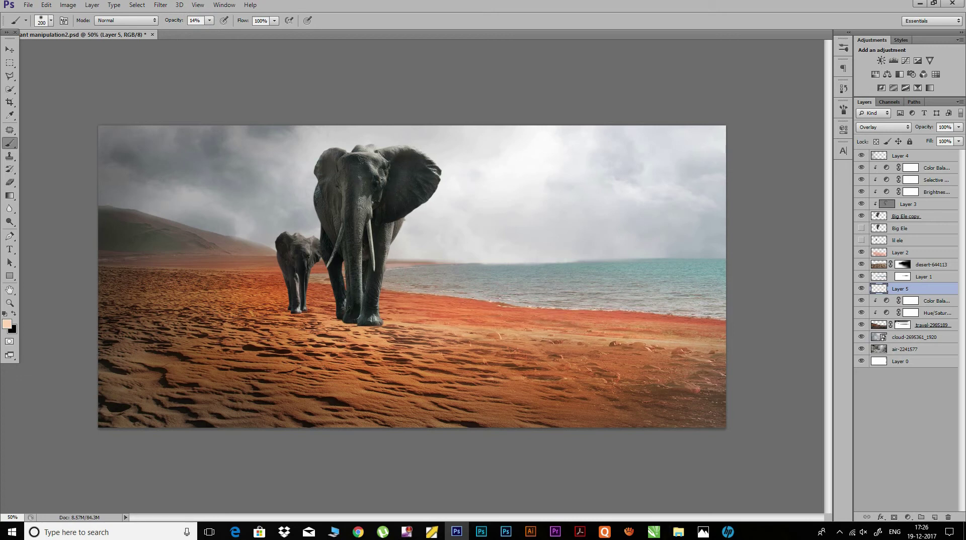
pyautogui.moveTo(697, 358); pyautogui.dragTo(723, 357)
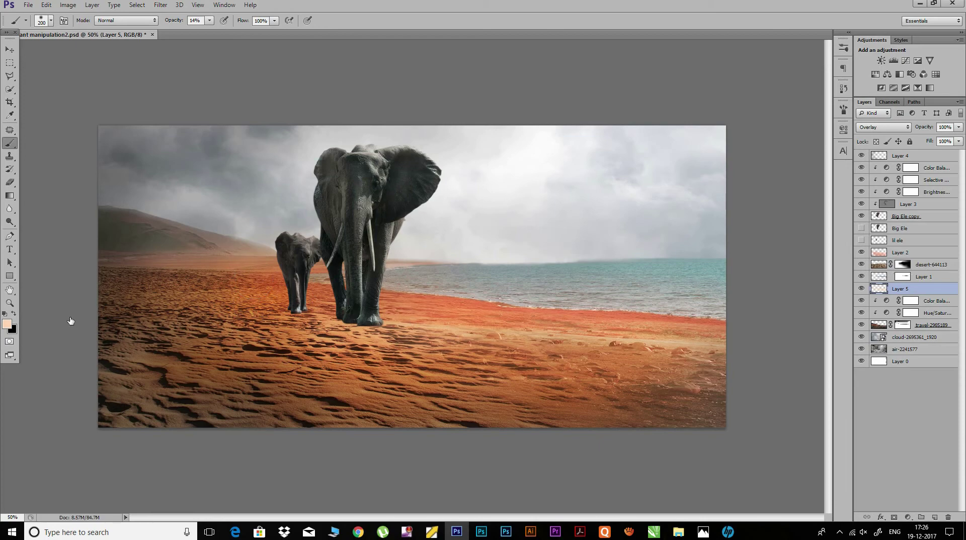
pyautogui.click(7, 323)
pyautogui.moveTo(717, 248); pyautogui.dragTo(845, 227)
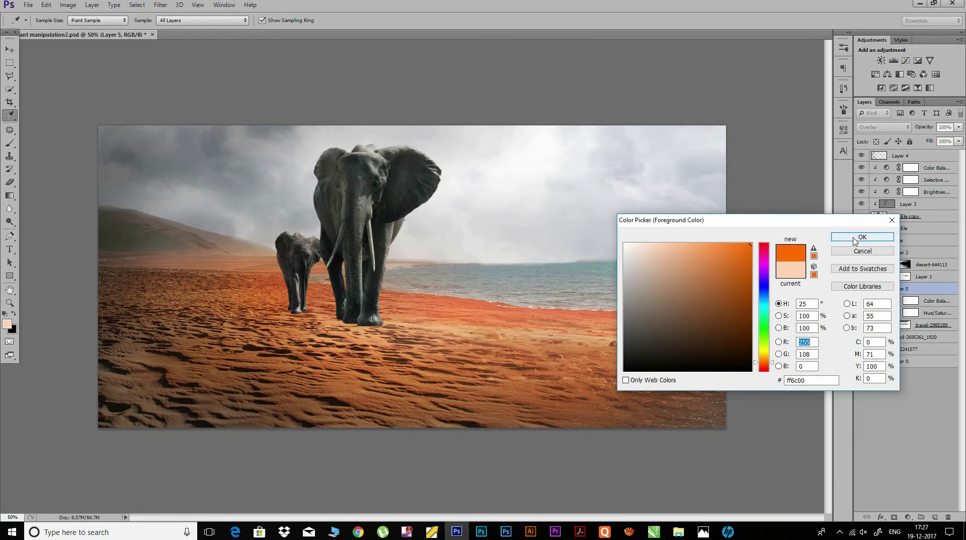
pyautogui.click(862, 237)
# Step: Paint a faint grey b1b1b1 stroke over the left sand at 7% brush opacity
pyautogui.moveTo(194, 24); pyautogui.dragTo(180, 26)
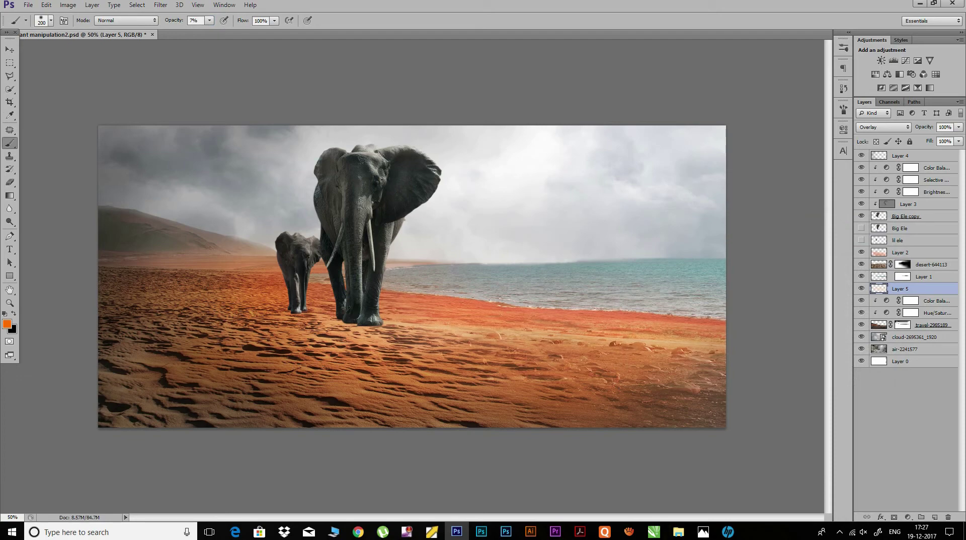
pyautogui.click(7, 323)
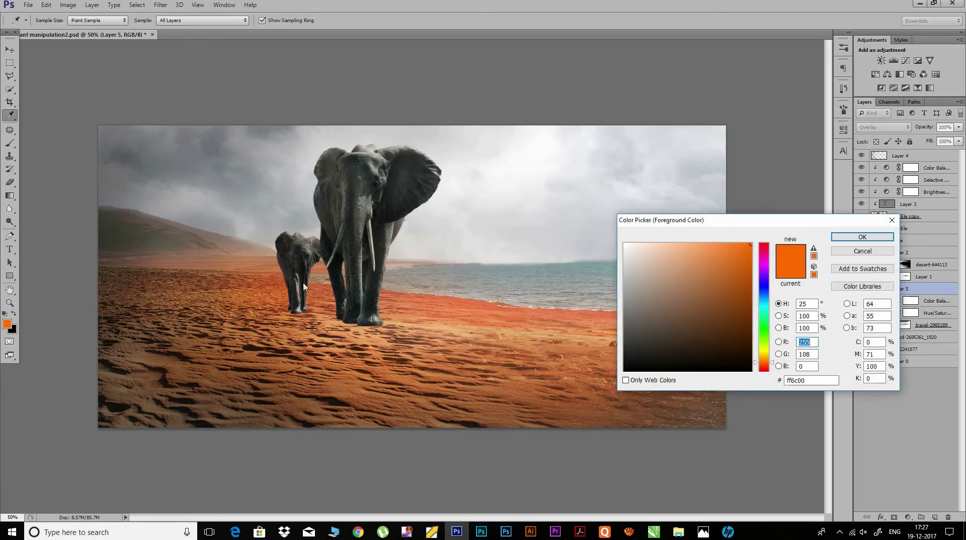
pyautogui.moveTo(675, 302); pyautogui.dragTo(625, 282)
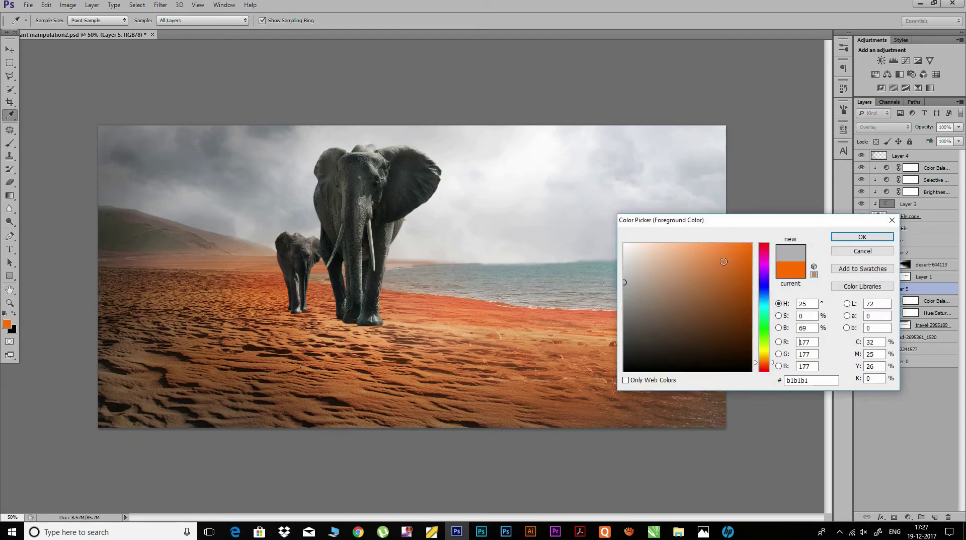
pyautogui.click(862, 237)
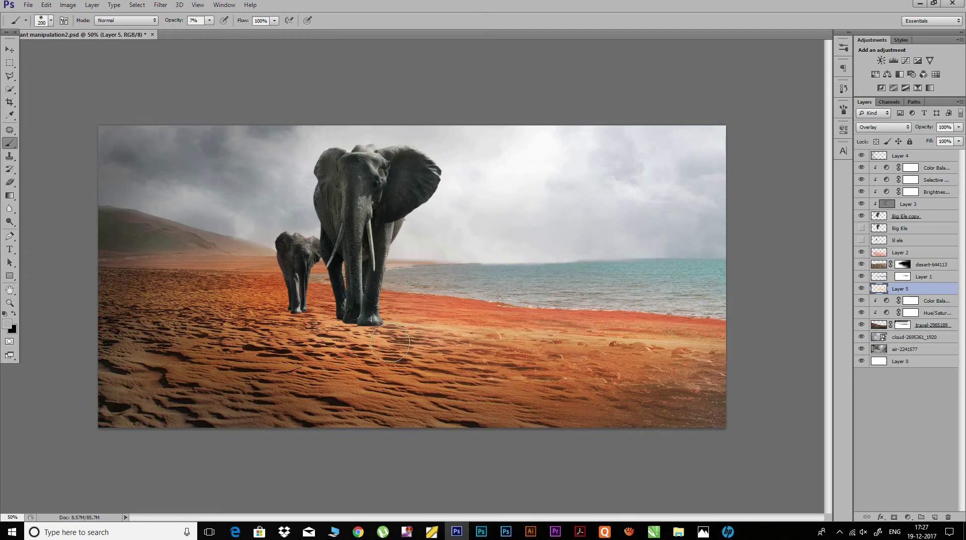
pyautogui.moveTo(154, 298); pyautogui.dragTo(110, 341)
pyautogui.click(925, 267)
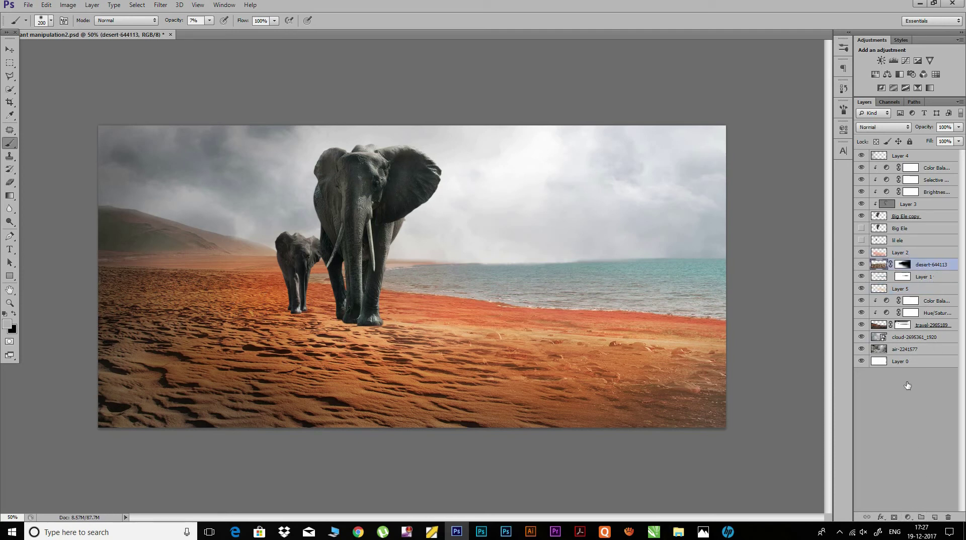
# Step: Add a Hue/Saturation layer on the desert sand (Hue 0, Saturation -35, Lightness +17) and save
pyautogui.click(908, 517)
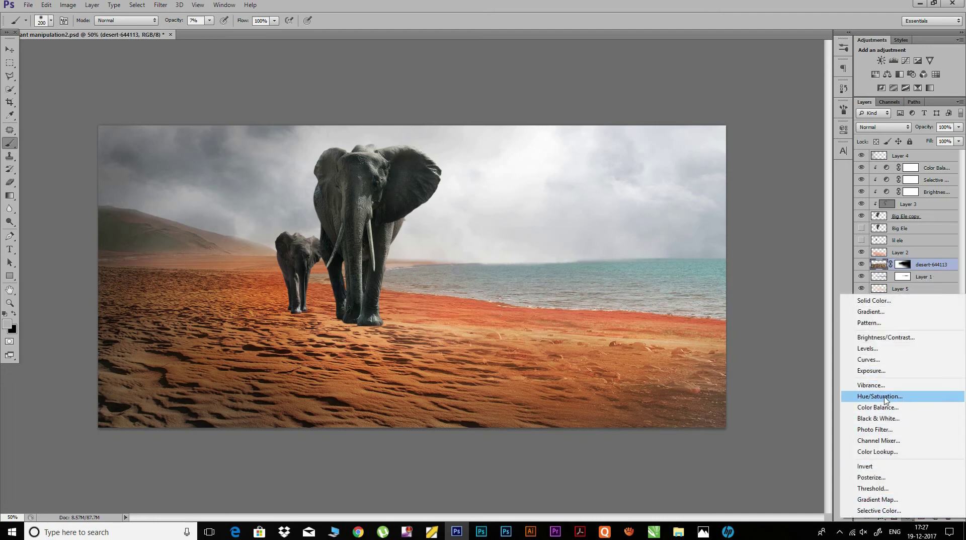
pyautogui.click(881, 396)
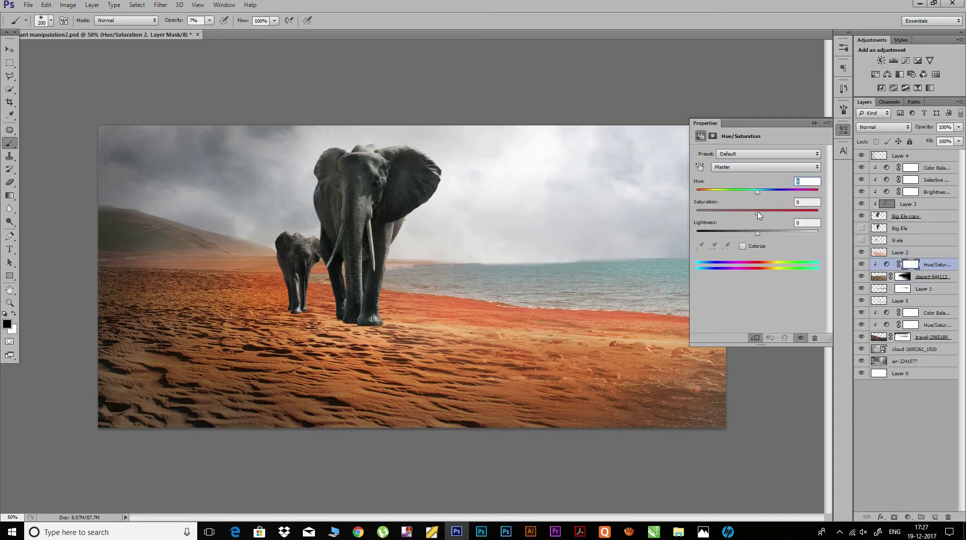
pyautogui.moveTo(757, 190); pyautogui.dragTo(748, 190)
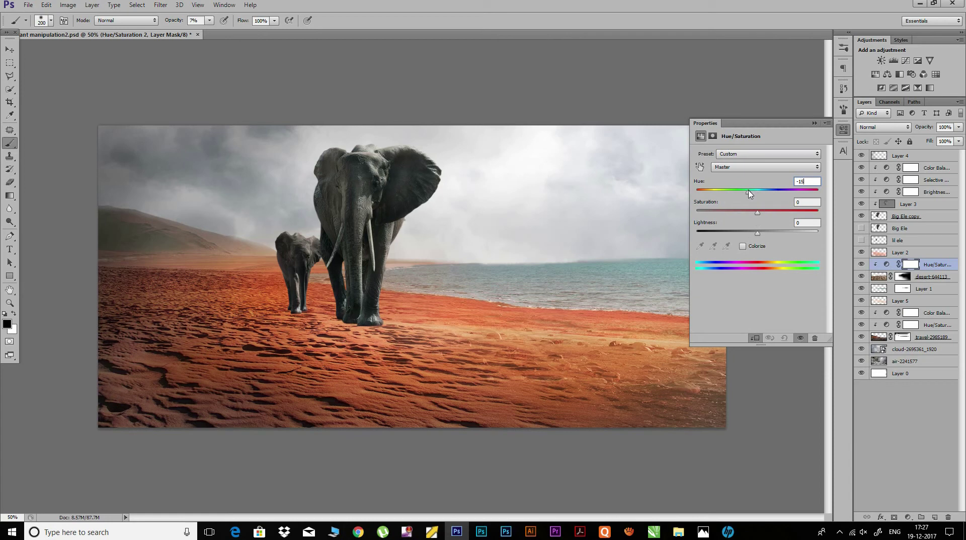
pyautogui.moveTo(757, 211); pyautogui.dragTo(769, 211)
pyautogui.moveTo(771, 215)
pyautogui.mouseDown()
pyautogui.moveTo(736, 215)
pyautogui.moveTo(770, 233)
pyautogui.mouseUp()
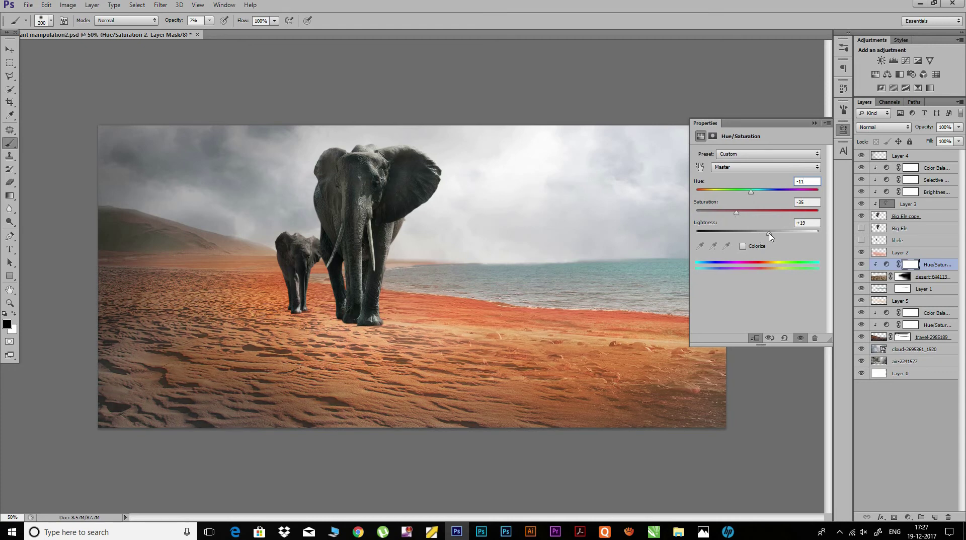
pyautogui.moveTo(753, 193); pyautogui.dragTo(758, 197)
pyautogui.click(844, 129)
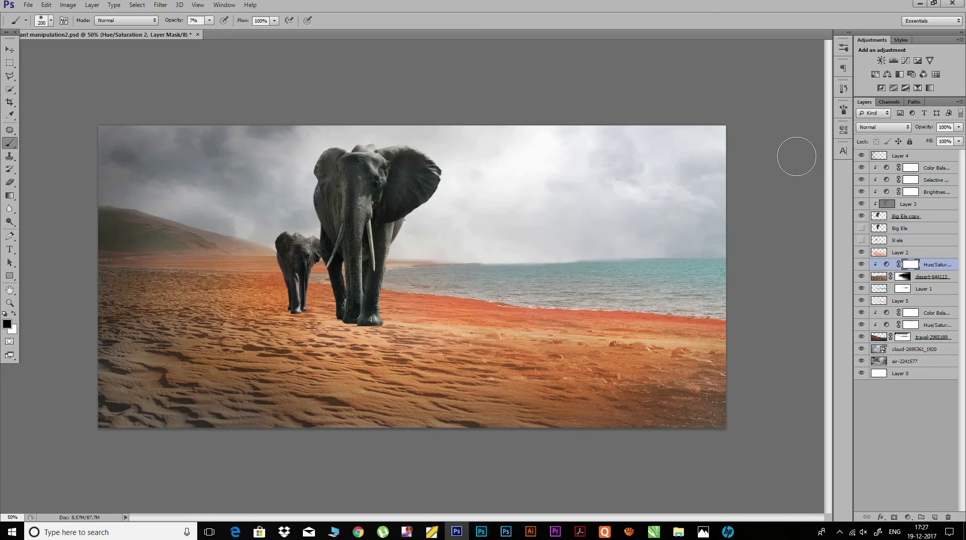
pyautogui.hotkey('ctrl', 's')
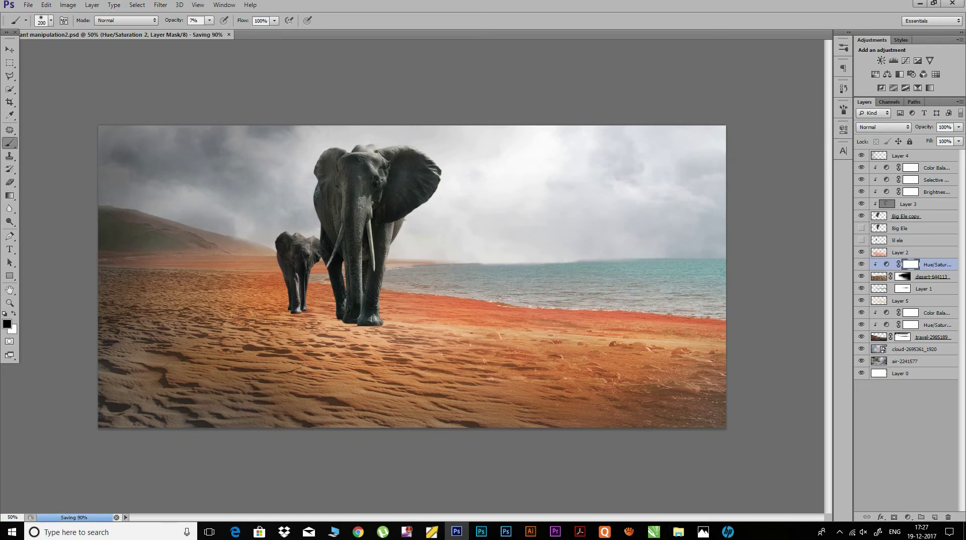
pyautogui.click(912, 157)
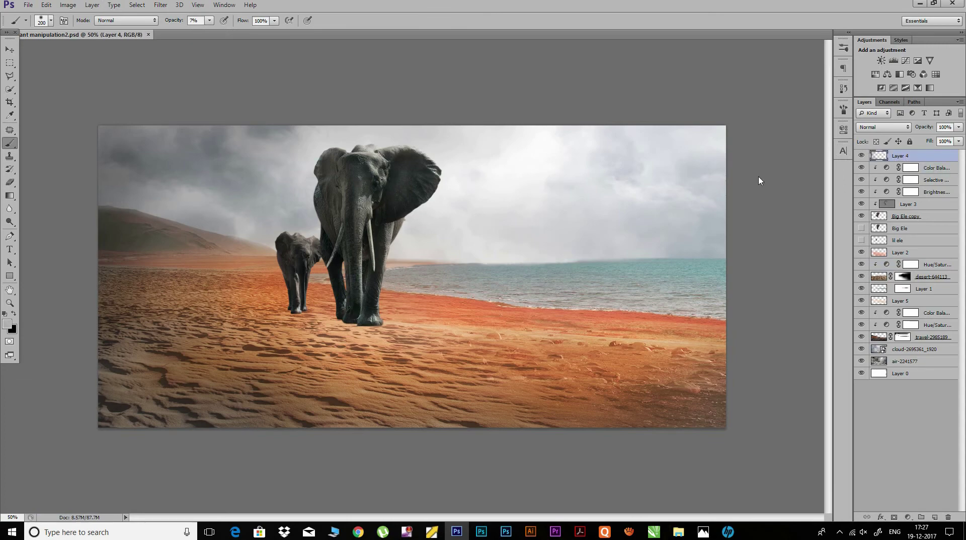
# Step: Place the model hiker image into the composite
pyautogui.click(33, 7)
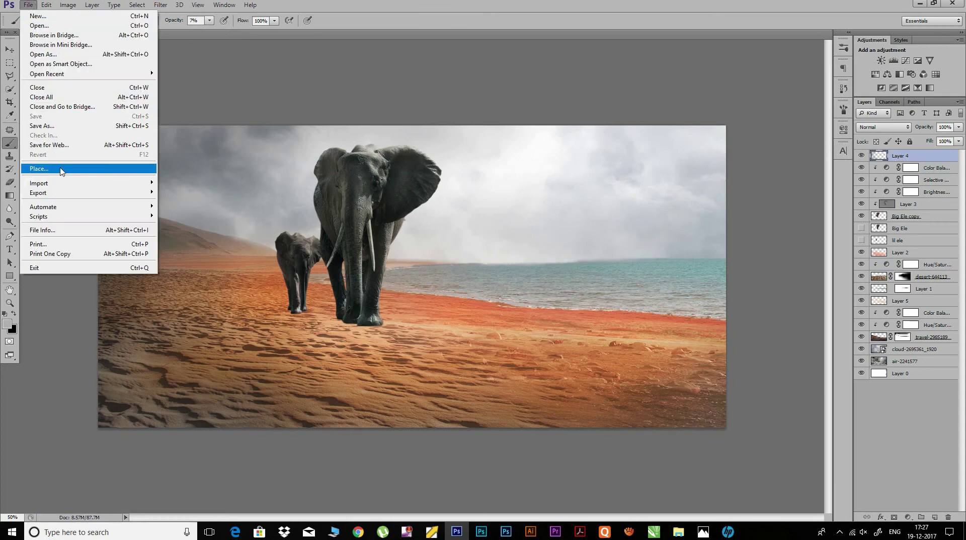
pyautogui.click(60, 170)
pyautogui.click(468, 282)
pyautogui.click(604, 342)
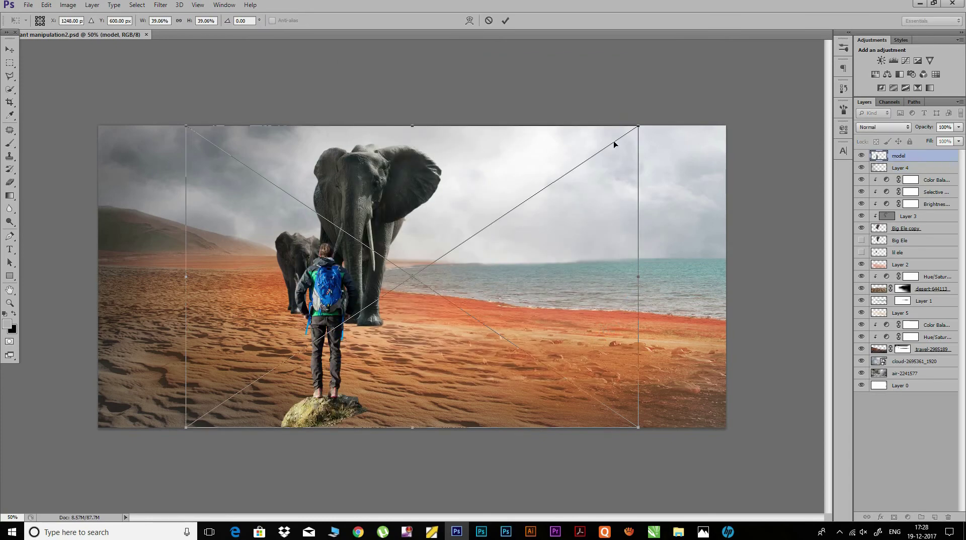
# Step: Scale the hiker to about 24%, flip him horizontally and position him by the shoreline
pyautogui.moveTo(630, 129); pyautogui.dragTo(444, 256)
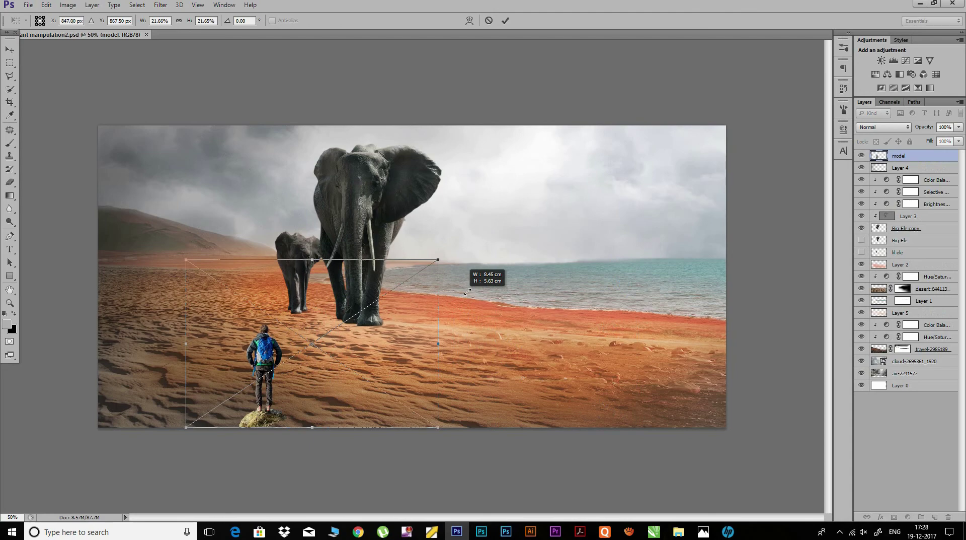
pyautogui.moveTo(265, 360); pyautogui.dragTo(535, 339)
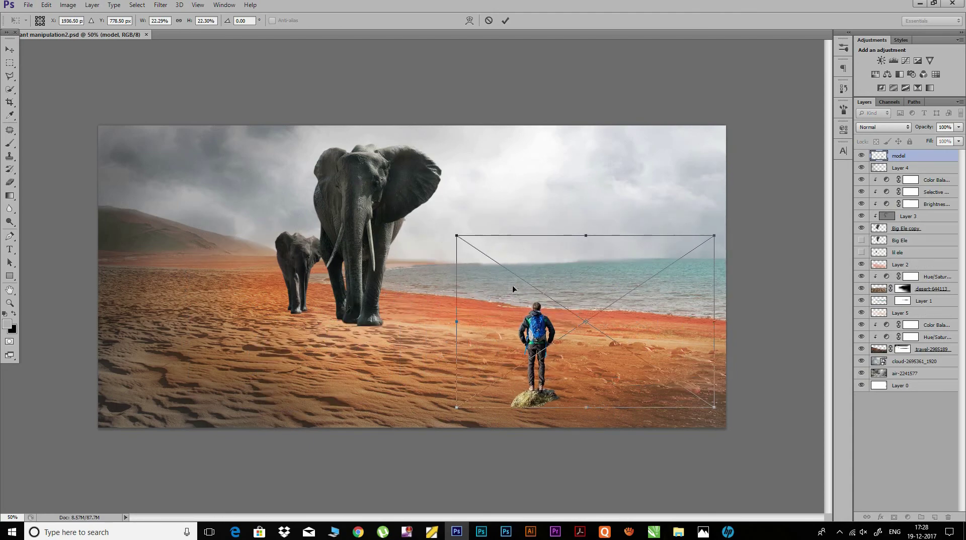
pyautogui.rightClick(564, 304)
pyautogui.click(608, 443)
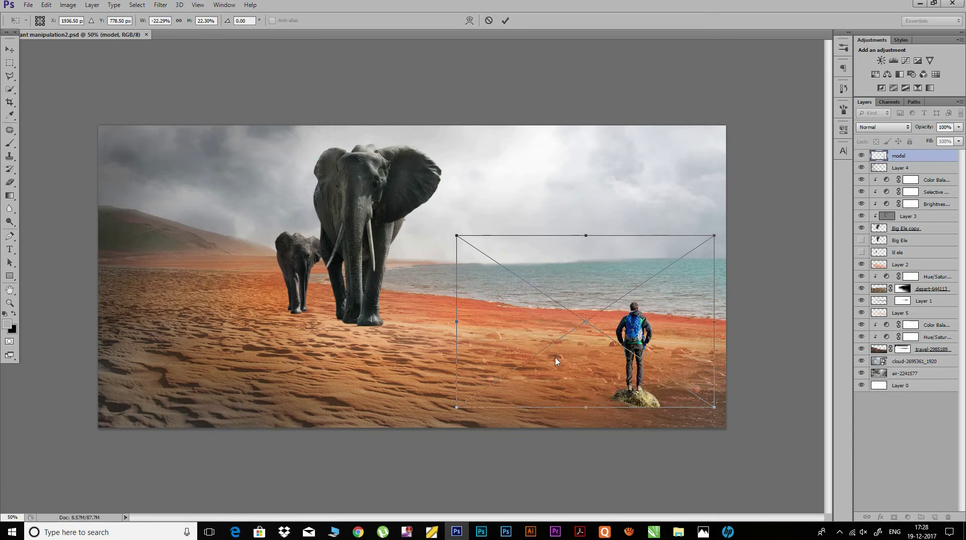
pyautogui.moveTo(636, 354); pyautogui.dragTo(569, 342)
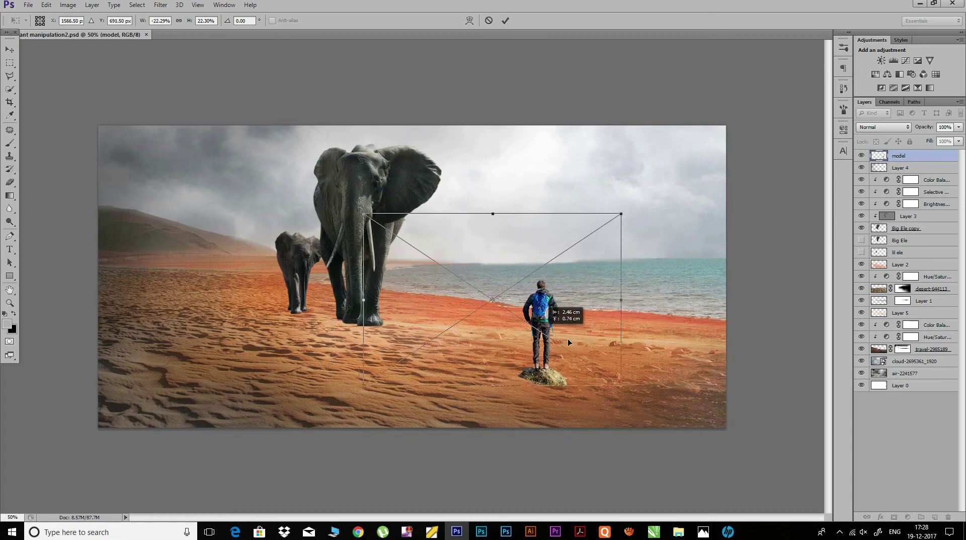
pyautogui.moveTo(569, 342)
pyautogui.mouseDown()
pyautogui.moveTo(619, 334)
pyautogui.moveTo(602, 335)
pyautogui.mouseUp()
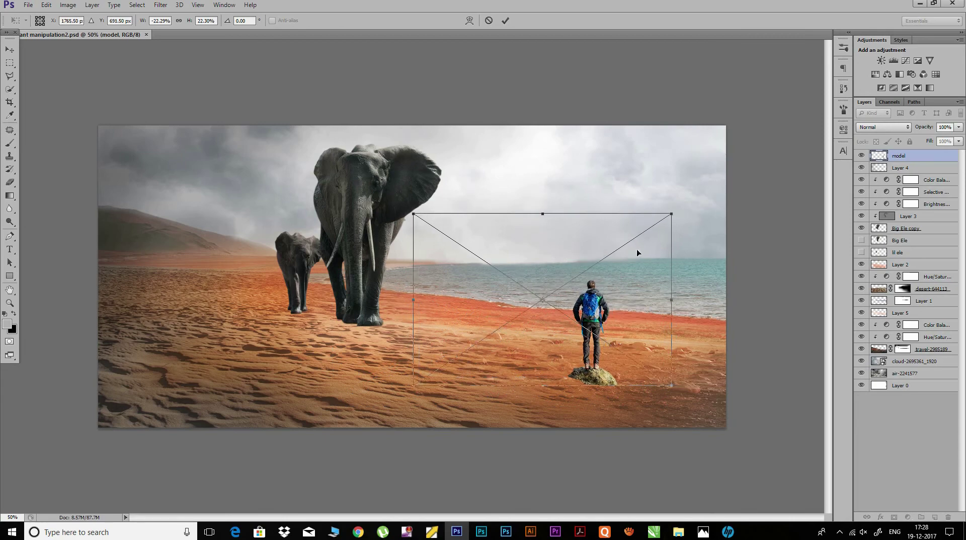
pyautogui.moveTo(676, 209); pyautogui.dragTo(674, 196)
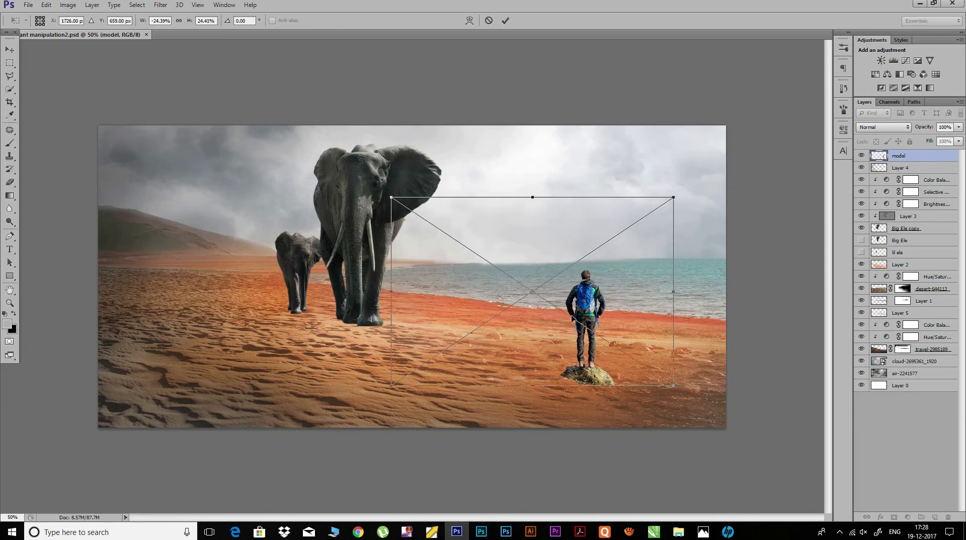
pyautogui.click(506, 21)
pyautogui.press('b')
pyautogui.rightClick(911, 155)
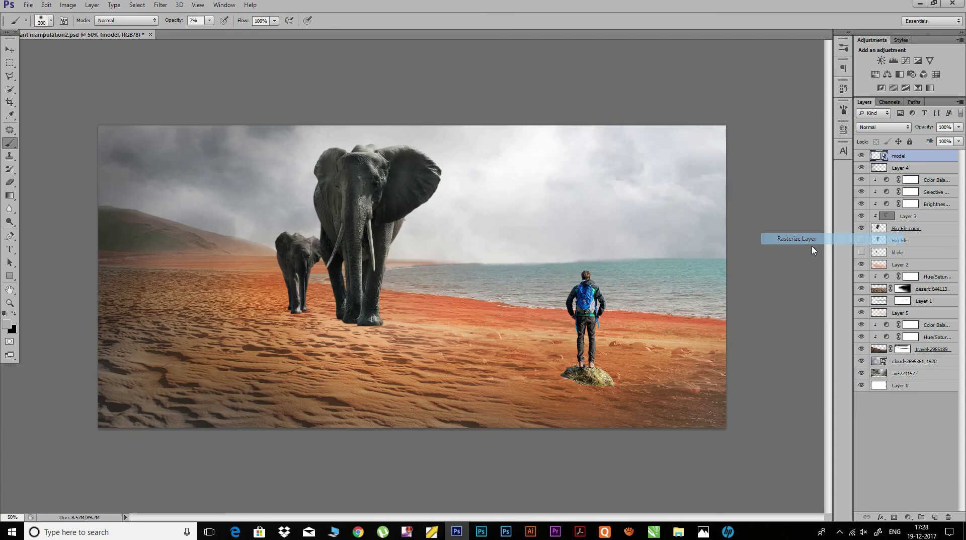
# Step: Add a layer mask to the model layer and set a black brush at 52% opacity
pyautogui.click(895, 517)
pyautogui.press('x')
pyautogui.click(194, 21)
pyautogui.write('52')
pyautogui.scroll(1, 601, 337)
pyautogui.press('[')
pyautogui.press('[')
pyautogui.press('[')
pyautogui.press(']')
# Step: Paint out the rock under the hiker's feet on the mask
pyautogui.moveTo(612, 394); pyautogui.dragTo(539, 389)
pyautogui.moveTo(172, 22); pyautogui.dragTo(182, 22)
pyautogui.moveTo(549, 387)
pyautogui.mouseDown()
pyautogui.moveTo(574, 385)
pyautogui.moveTo(552, 377)
pyautogui.mouseUp()
pyautogui.press('[')
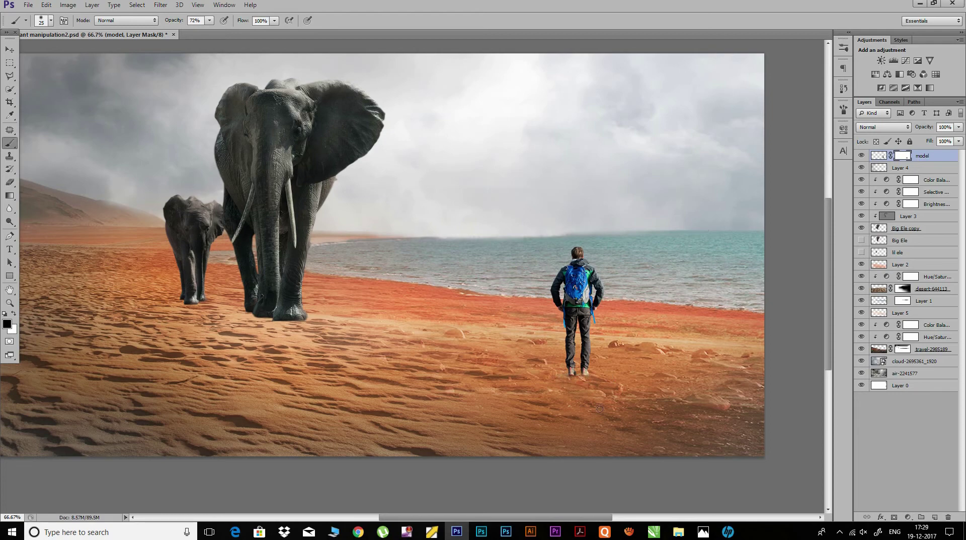
pyautogui.hotkey('ctrl', '-')
pyautogui.hotkey('ctrl', '-')
pyautogui.hotkey('ctrl', '+')
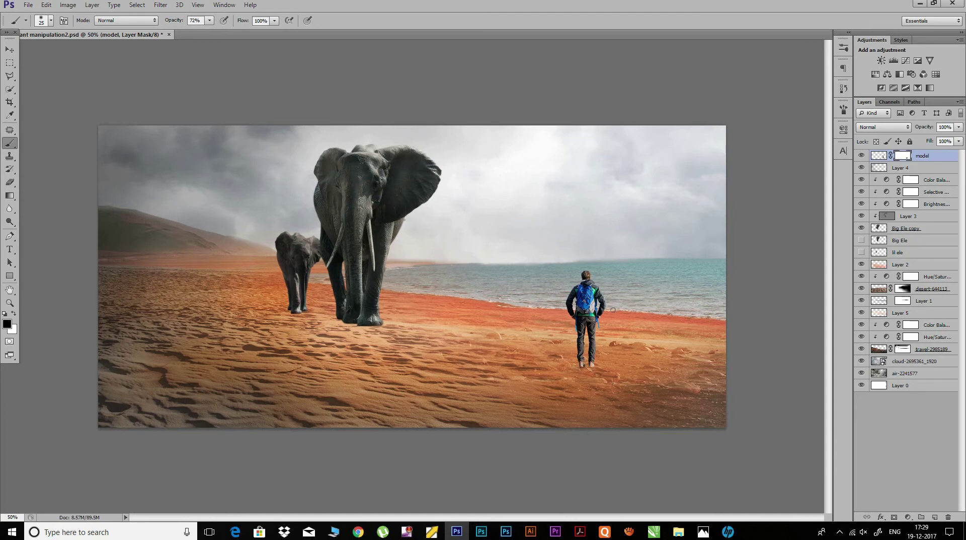
pyautogui.click(879, 158)
# Step: Add a Hue/Saturation adjustment for the hiker, shifting his hue and saturation slightly
pyautogui.click(907, 518)
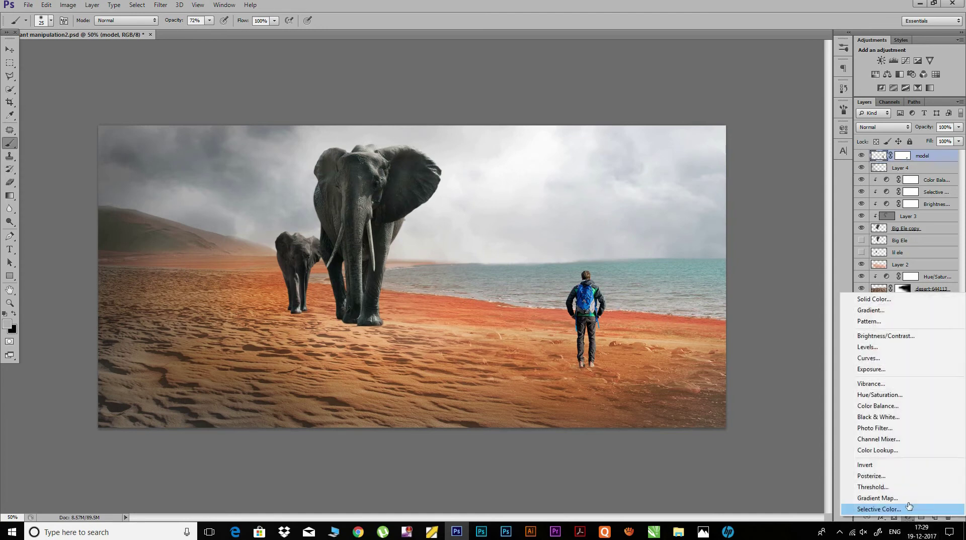
pyautogui.click(880, 394)
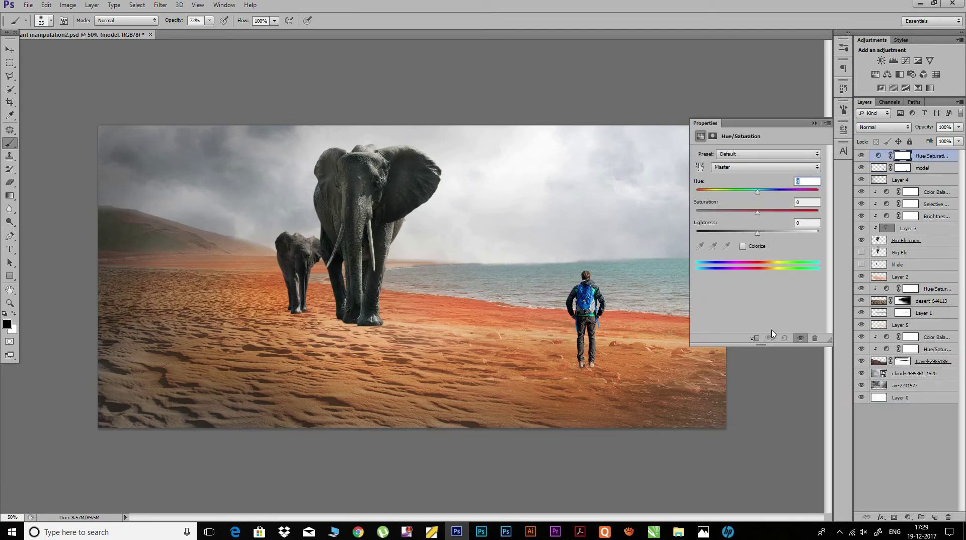
pyautogui.moveTo(758, 195); pyautogui.dragTo(746, 192)
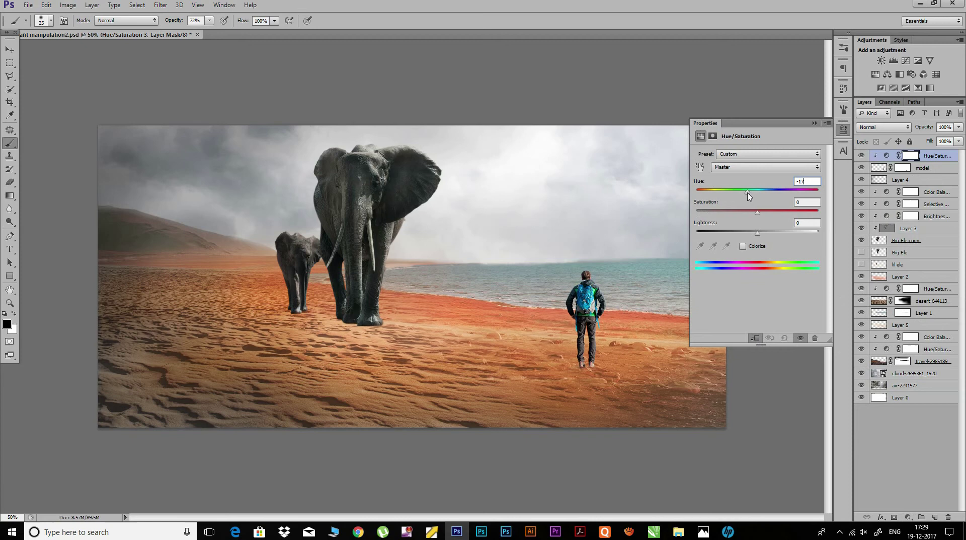
pyautogui.moveTo(758, 212)
pyautogui.mouseDown()
pyautogui.moveTo(790, 217)
pyautogui.moveTo(731, 220)
pyautogui.moveTo(767, 192)
pyautogui.moveTo(756, 191)
pyautogui.moveTo(821, 202)
pyautogui.moveTo(758, 202)
pyautogui.mouseUp()
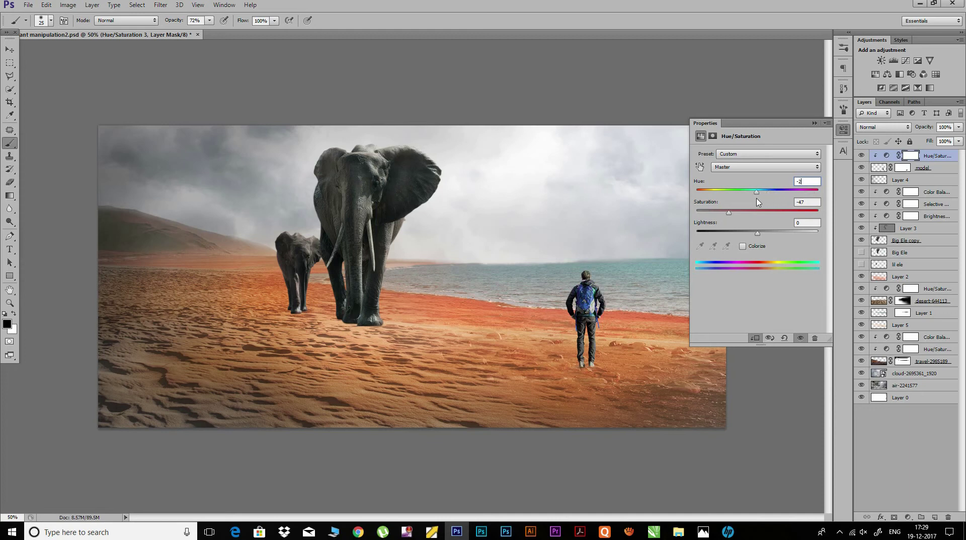
pyautogui.click(845, 130)
# Step: Add a Color Balance for the hiker: Red +53, Green +21, Yellow -29
pyautogui.click(908, 516)
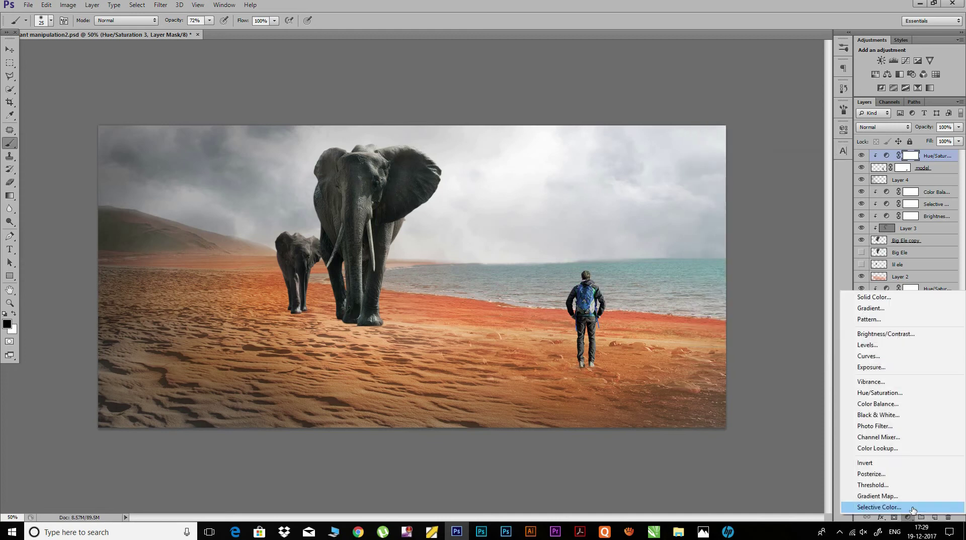
pyautogui.click(880, 403)
pyautogui.moveTo(741, 176)
pyautogui.mouseDown()
pyautogui.moveTo(766, 182)
pyautogui.moveTo(727, 200)
pyautogui.moveTo(752, 201)
pyautogui.mouseUp()
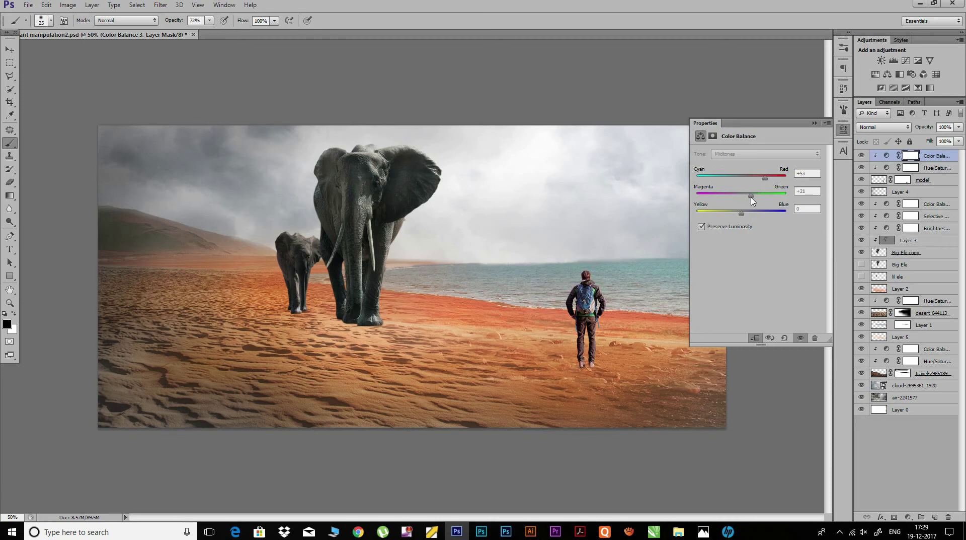
pyautogui.moveTo(742, 216)
pyautogui.mouseDown()
pyautogui.moveTo(730, 216)
pyautogui.moveTo(741, 218)
pyautogui.mouseUp()
pyautogui.moveTo(755, 199); pyautogui.dragTo(735, 215)
pyautogui.click(844, 132)
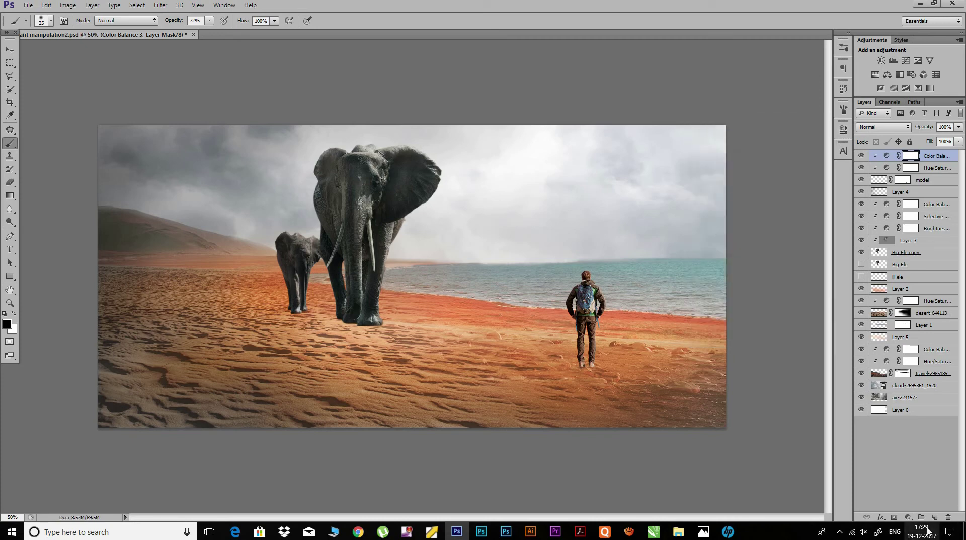
pyautogui.click(908, 517)
# Step: Brighten the hiker slightly with a Brightness/Contrast adjustment and save
pyautogui.click(885, 335)
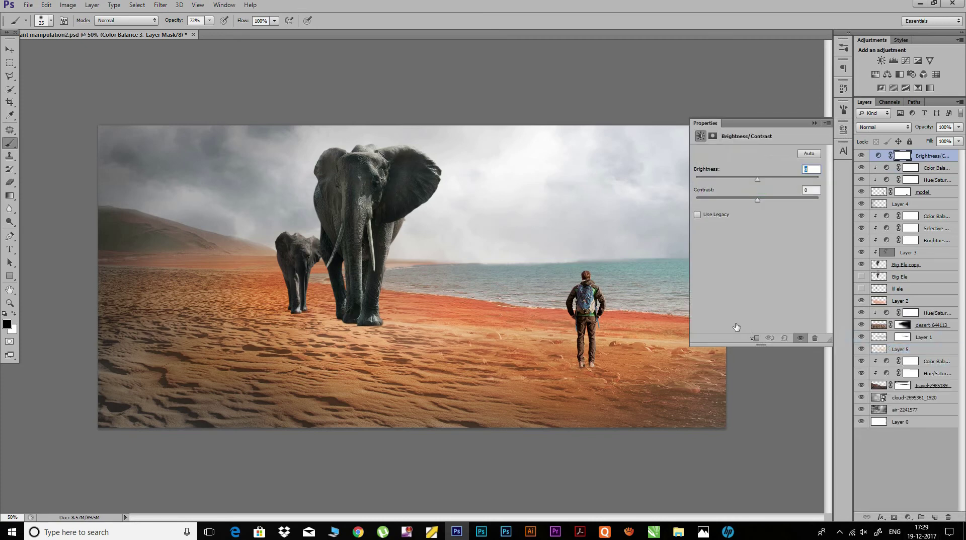
pyautogui.moveTo(760, 182)
pyautogui.mouseDown()
pyautogui.moveTo(772, 184)
pyautogui.moveTo(734, 200)
pyautogui.mouseUp()
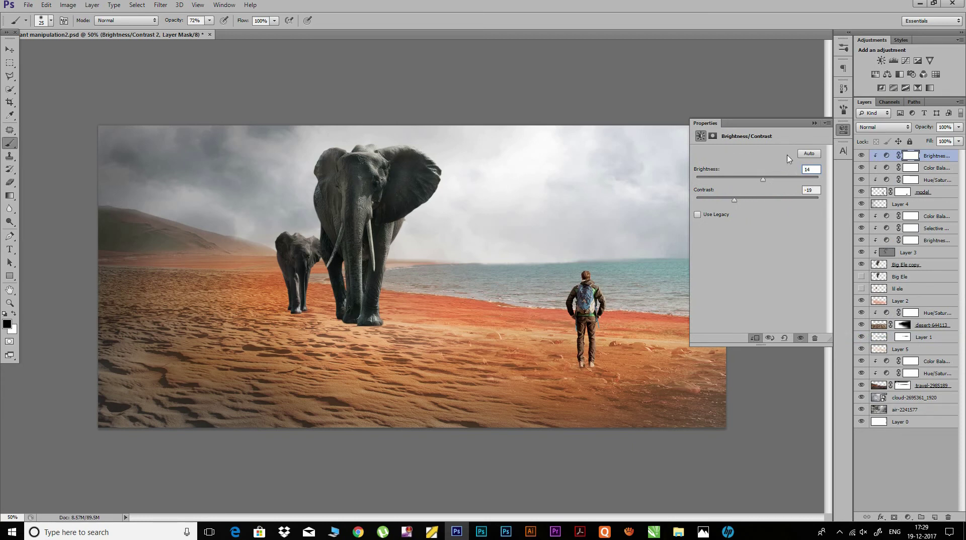
pyautogui.click(844, 130)
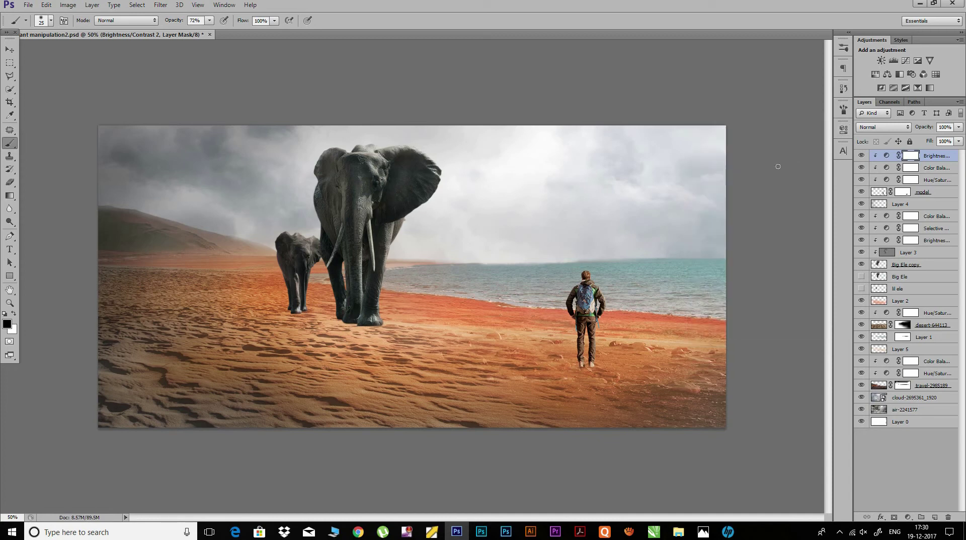
pyautogui.hotkey('ctrl', 's')
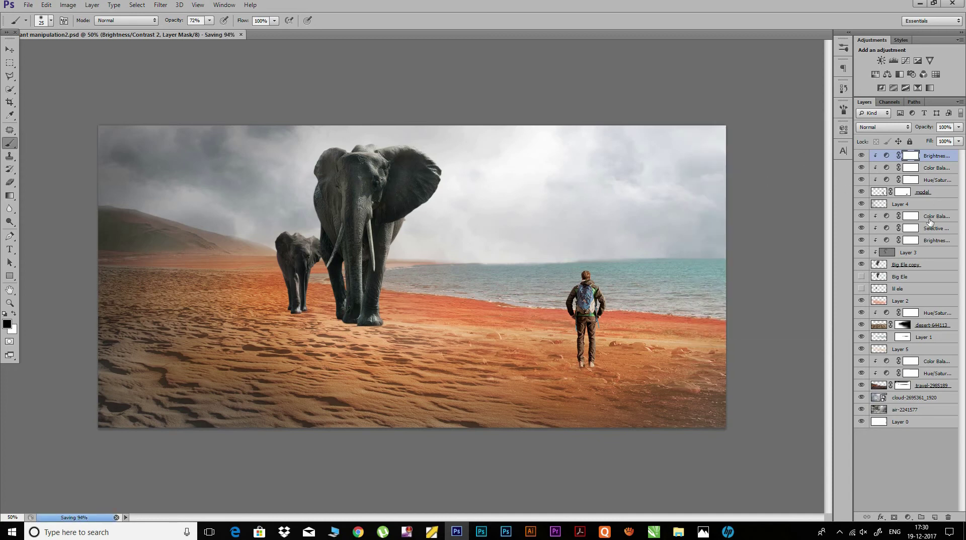
# Step: Create Layer 6, clip it to the hiker, and fill it with 50% gray
pyautogui.click(935, 517)
pyautogui.press('x')
pyautogui.rightClick(917, 161)
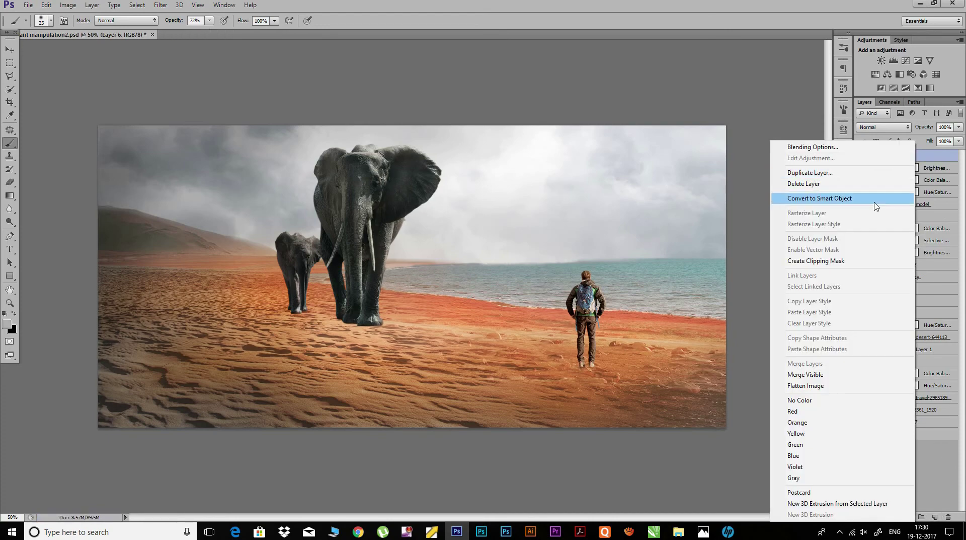
pyautogui.click(814, 261)
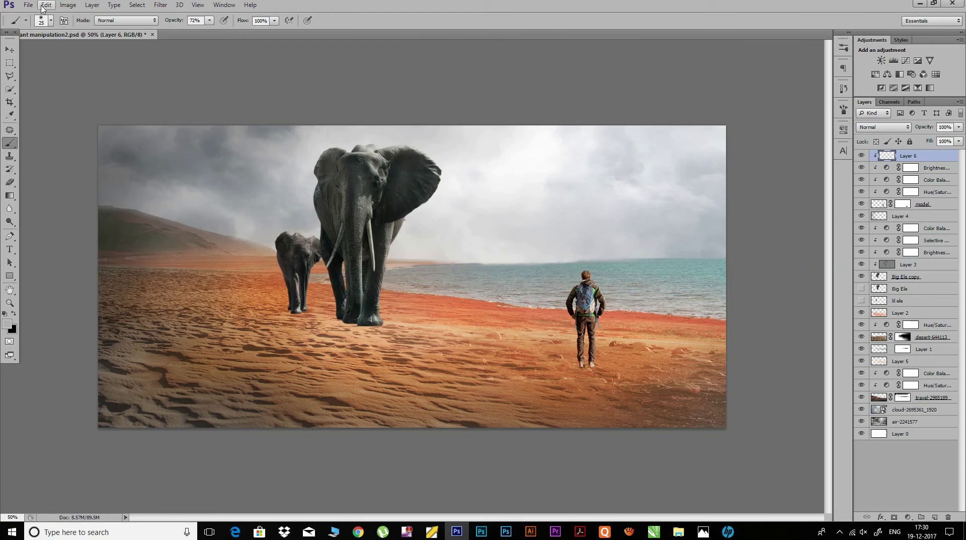
pyautogui.hotkey('alt', 'e')
pyautogui.click(76, 149)
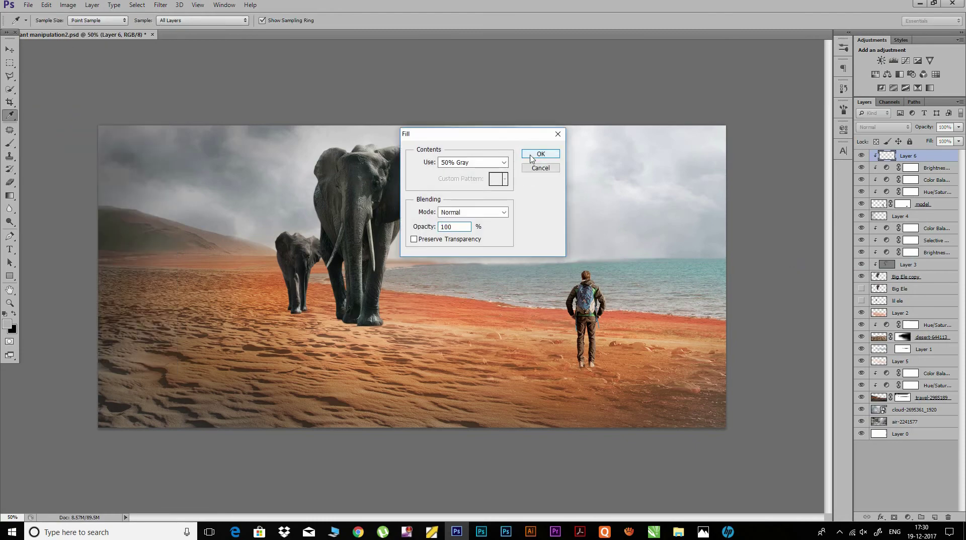
pyautogui.click(541, 153)
pyautogui.press('b')
# Step: Set Layer 6 to Overlay and burn shadows along the hiker's left and right sides
pyautogui.click(883, 127)
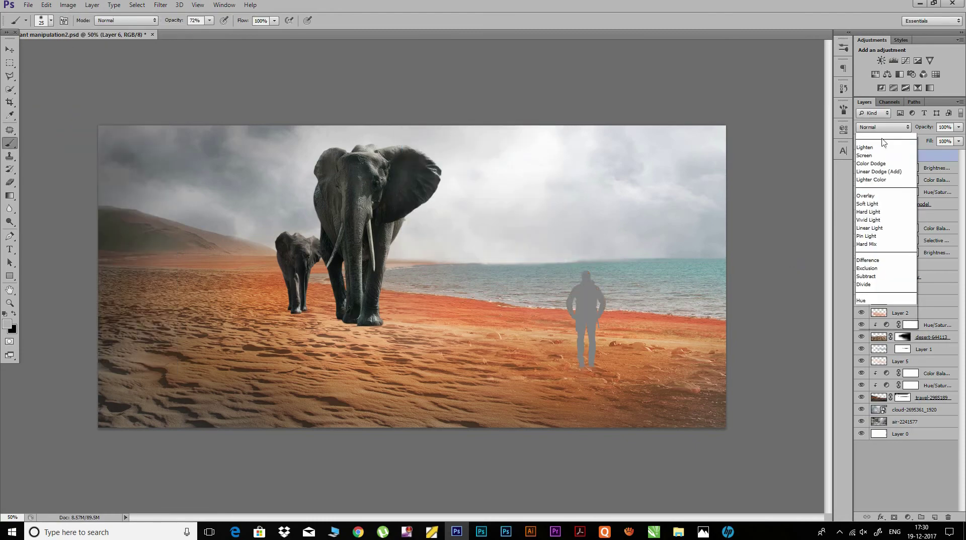
pyautogui.click(885, 257)
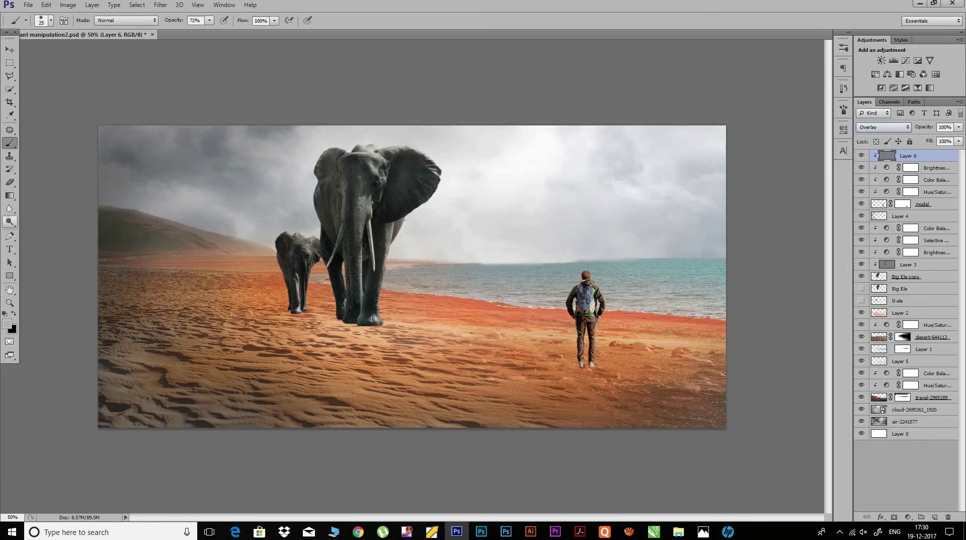
pyautogui.moveTo(9, 221); pyautogui.dragTo(54, 232)
pyautogui.click(52, 229)
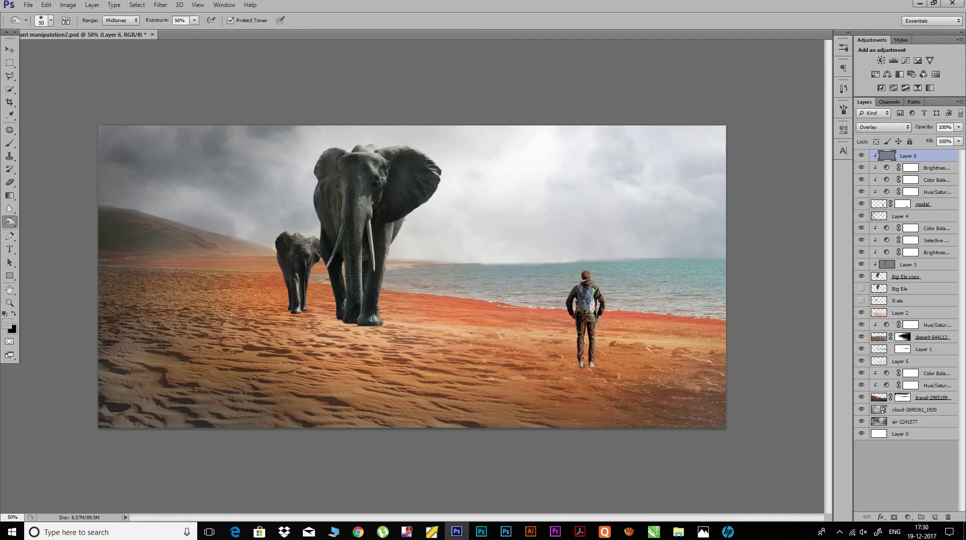
pyautogui.scroll(1, 577, 365)
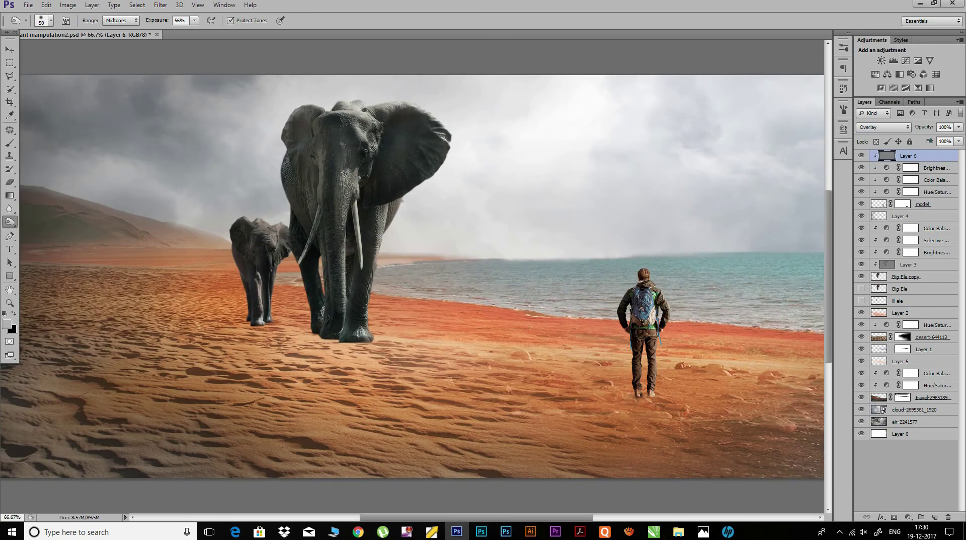
pyautogui.moveTo(652, 287)
pyautogui.mouseDown()
pyautogui.moveTo(658, 311)
pyautogui.moveTo(630, 402)
pyautogui.mouseUp()
pyautogui.moveTo(633, 281); pyautogui.dragTo(632, 382)
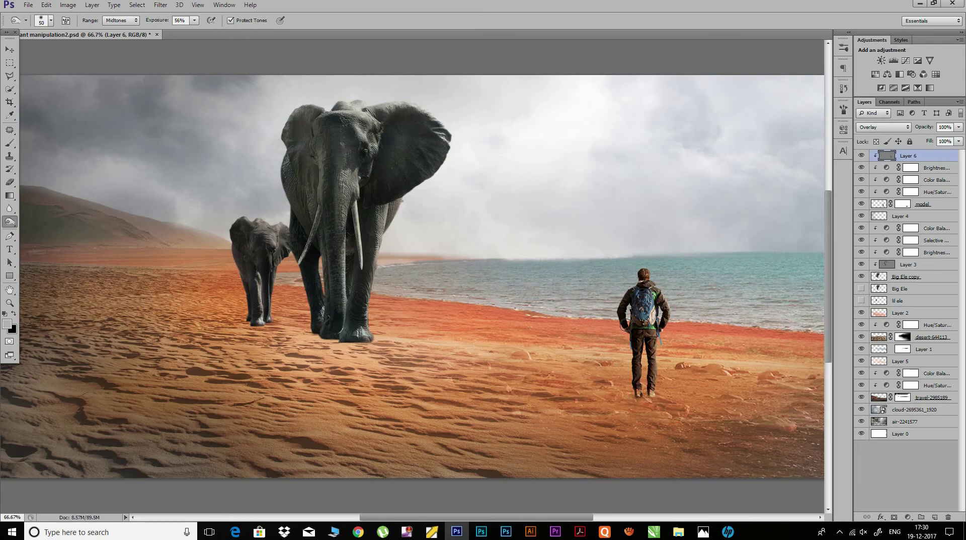
# Step: Switch to the Dodge tool, save the document and zoom out to the whole image
pyautogui.rightClick(10, 221)
pyautogui.click(35, 220)
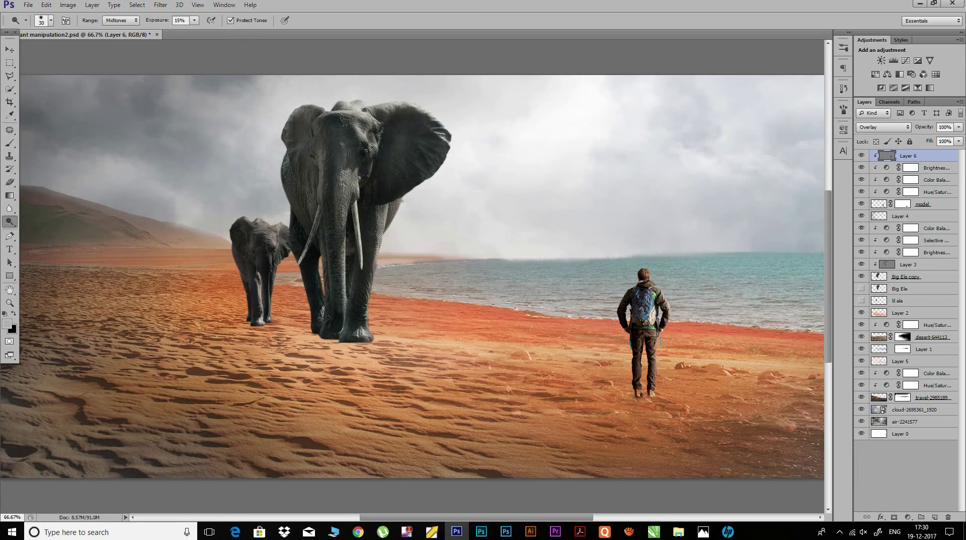
pyautogui.hotkey('ctrl', 's')
pyautogui.hotkey('ctrl', '-')
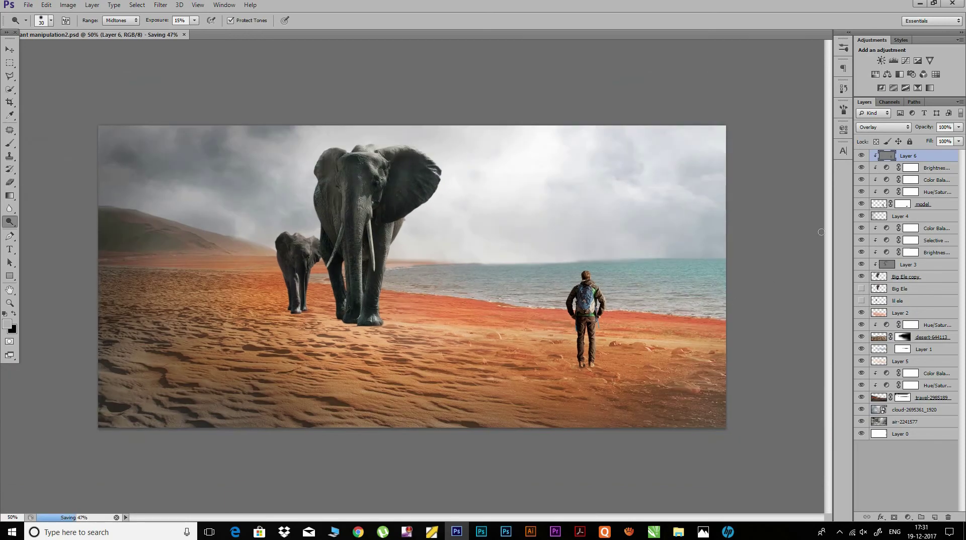
pyautogui.click(630, 531)
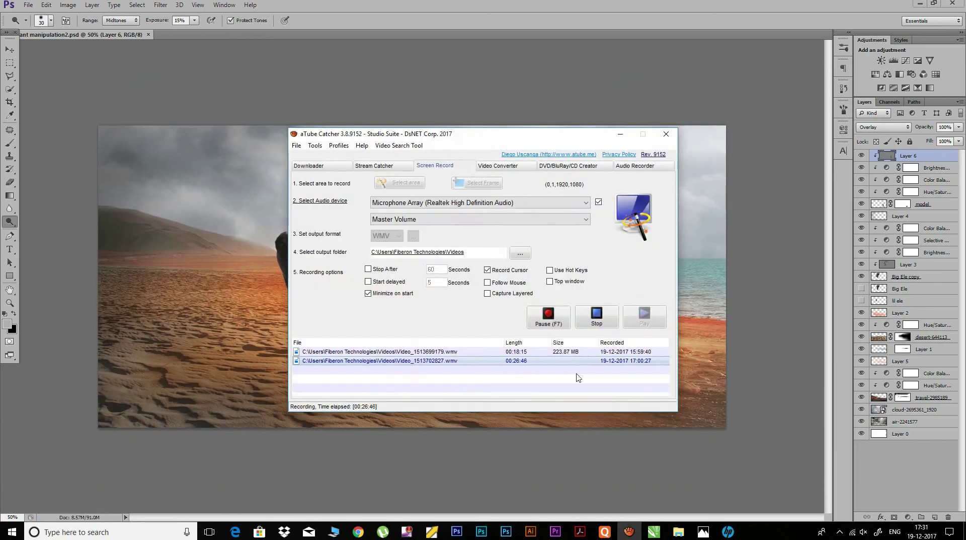
pyautogui.click(622, 134)
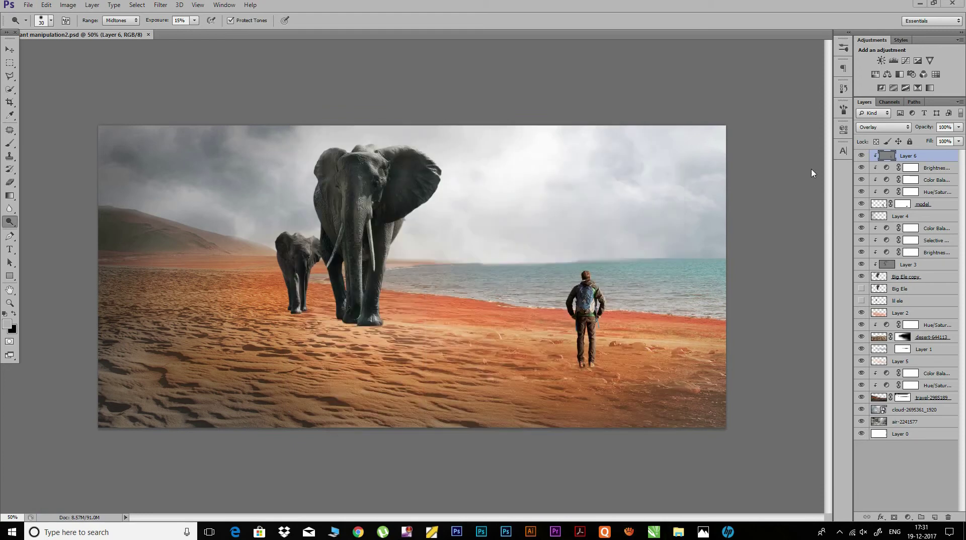
# Step: Add a Color Balance above the clouds: Red +33, Green +12, Yellow -38
pyautogui.click(905, 414)
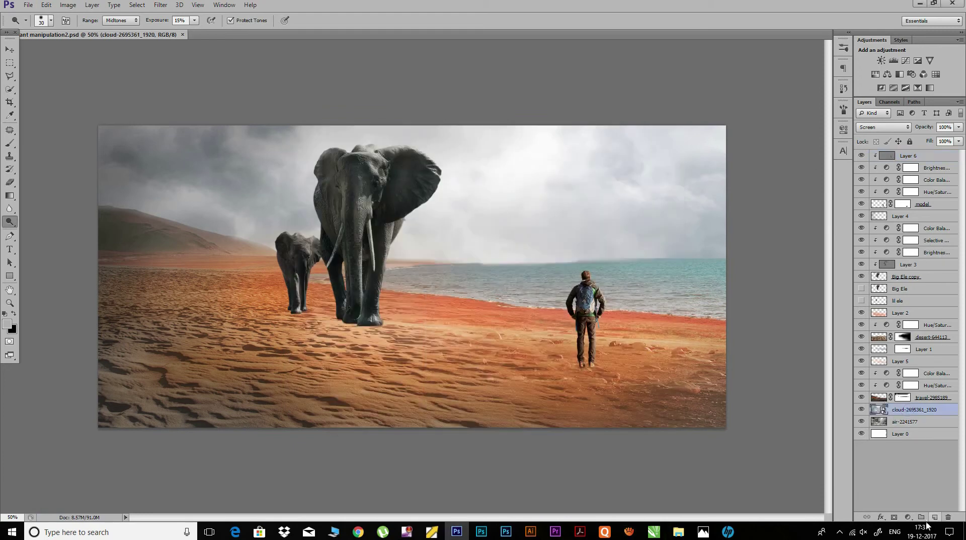
pyautogui.click(909, 517)
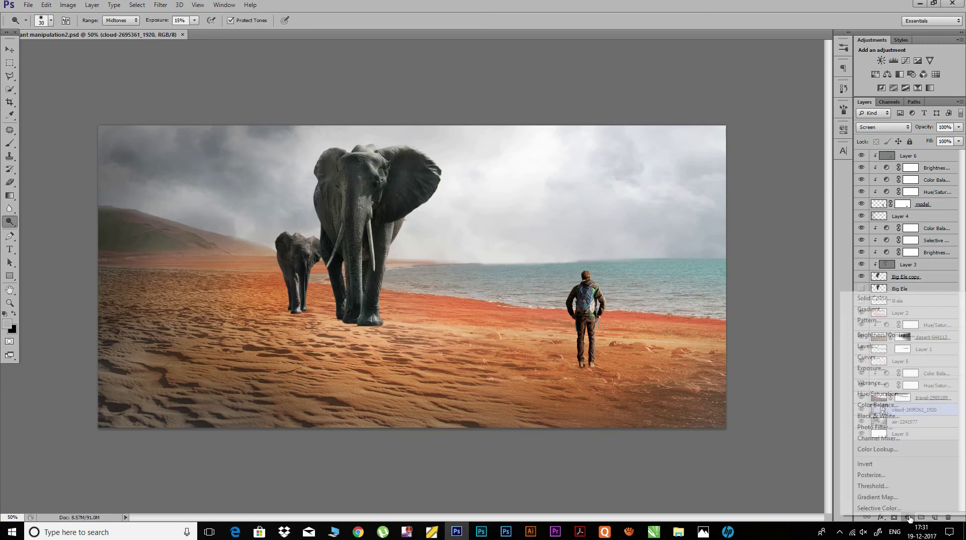
pyautogui.click(879, 405)
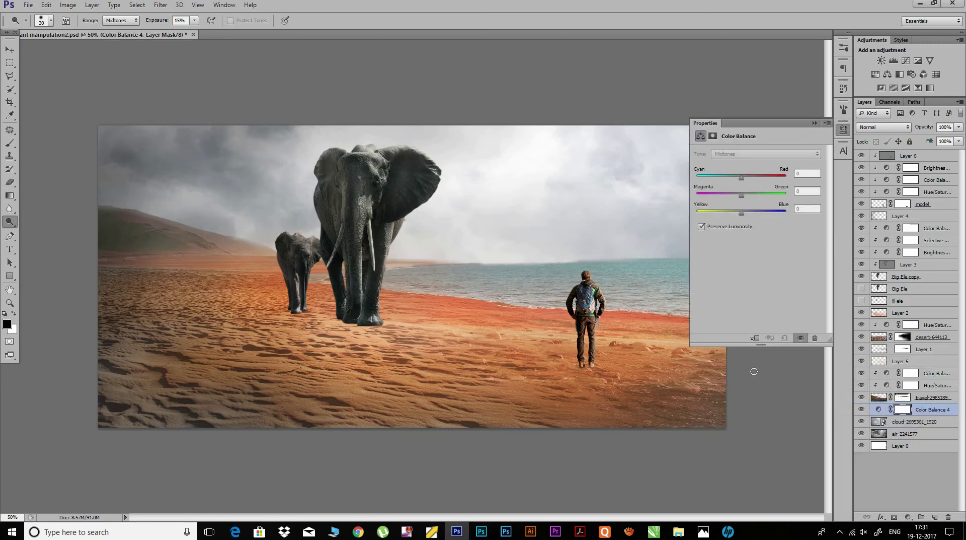
pyautogui.click(743, 175)
pyautogui.click(756, 177)
pyautogui.moveTo(744, 216); pyautogui.dragTo(725, 216)
pyautogui.moveTo(739, 196)
pyautogui.mouseDown()
pyautogui.moveTo(729, 197)
pyautogui.moveTo(741, 199)
pyautogui.mouseUp()
pyautogui.click(845, 129)
# Step: Add a Brightness/Contrast adjustment with Brightness -12 and Contrast 33
pyautogui.click(908, 516)
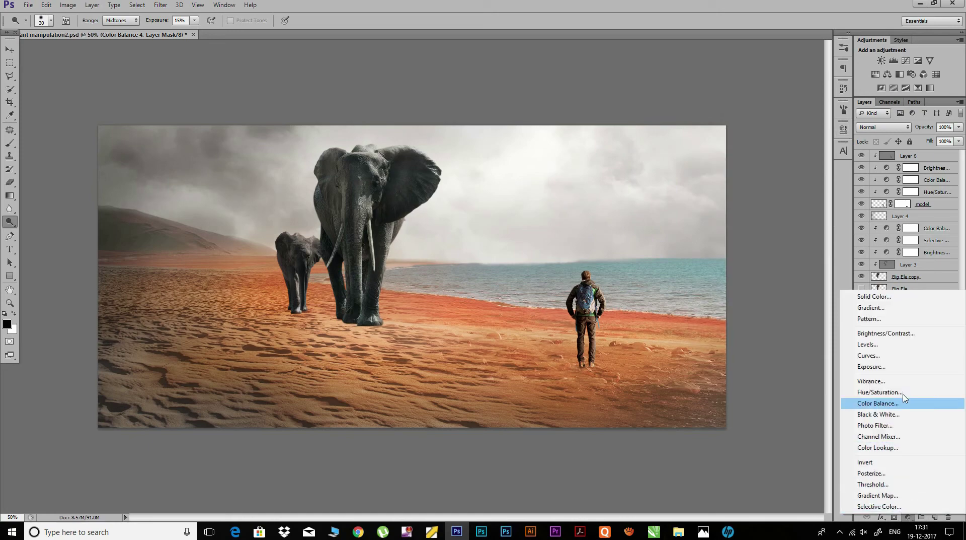
pyautogui.click(886, 334)
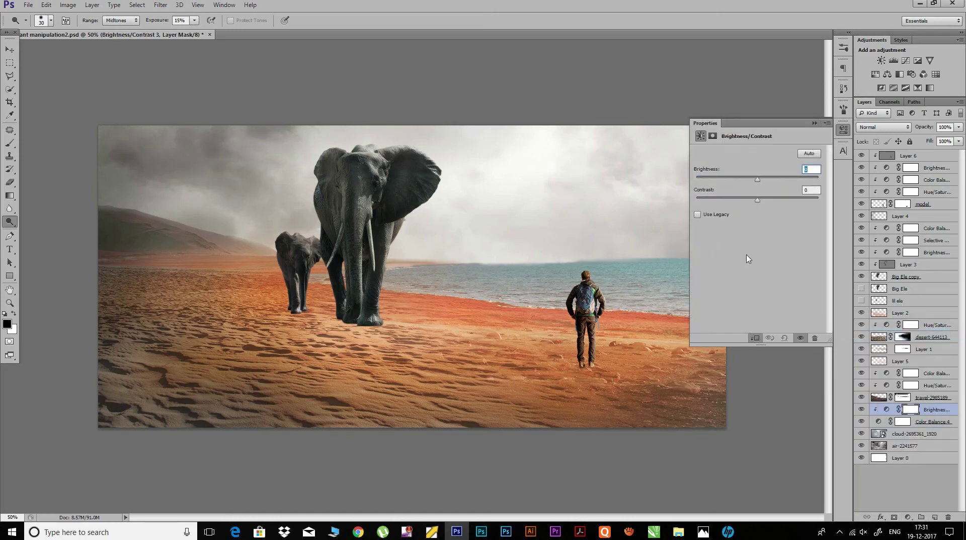
pyautogui.moveTo(757, 179); pyautogui.dragTo(743, 176)
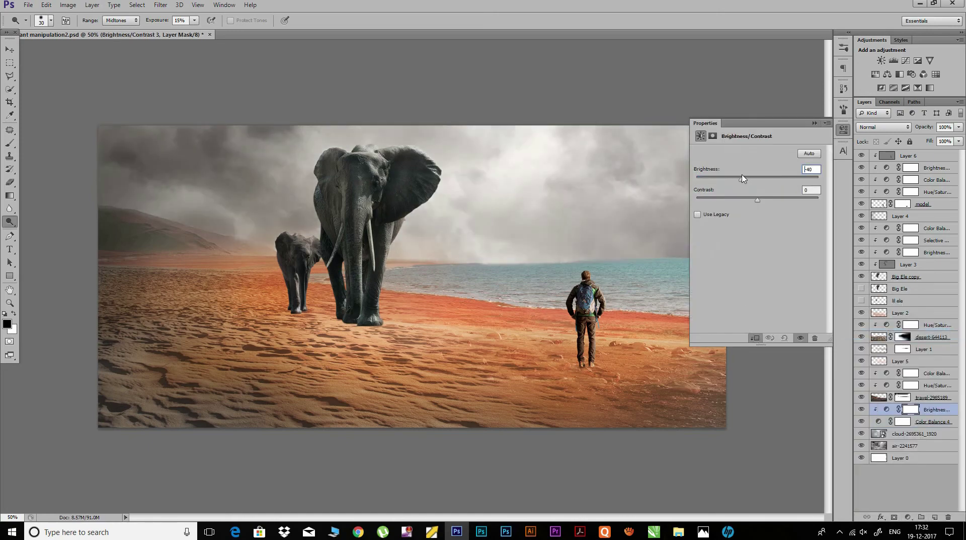
pyautogui.moveTo(757, 200)
pyautogui.mouseDown()
pyautogui.moveTo(747, 203)
pyautogui.moveTo(776, 200)
pyautogui.mouseUp()
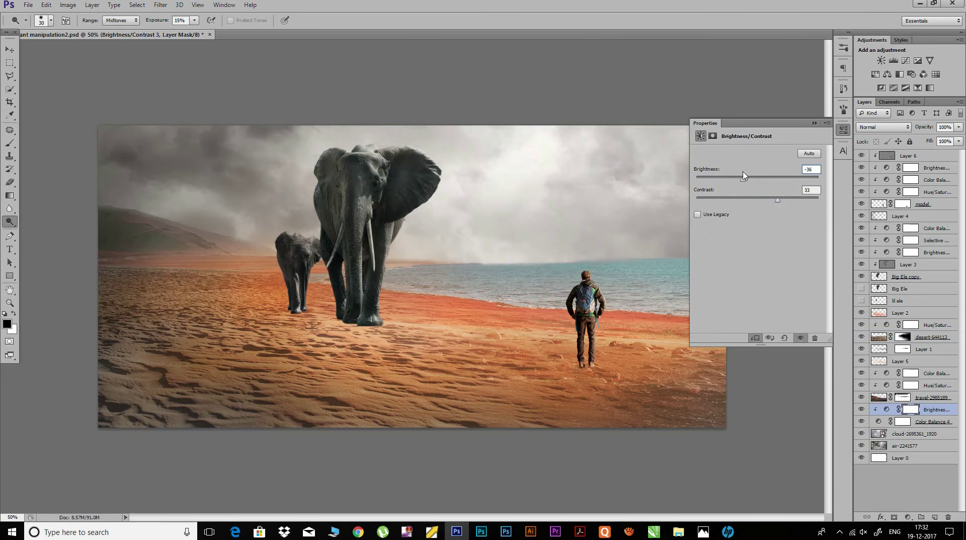
pyautogui.moveTo(742, 178); pyautogui.dragTo(754, 180)
pyautogui.click(844, 132)
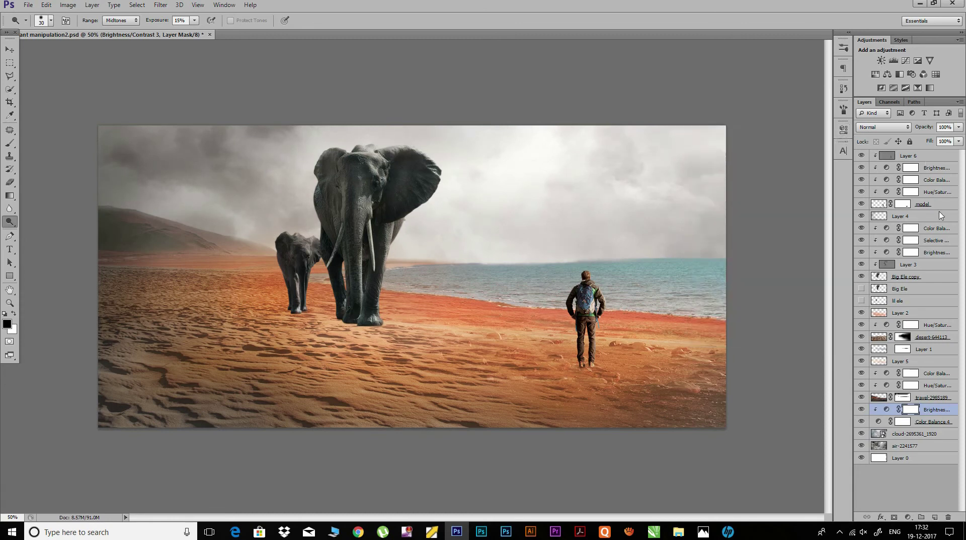
pyautogui.click(905, 217)
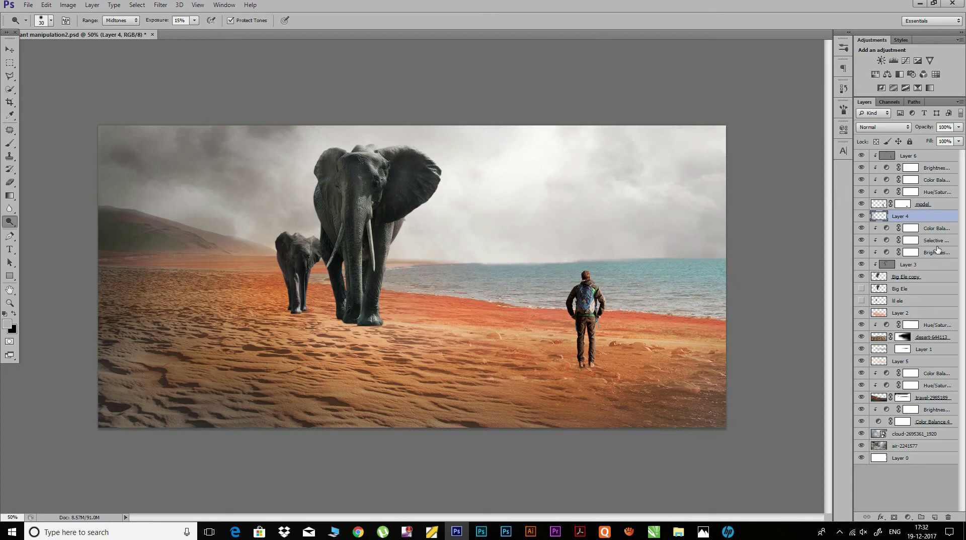
# Step: Check the Big Ele copy layer's visibility and create a new Layer 7 below Layer 4
pyautogui.click(862, 277)
pyautogui.click(862, 277)
pyautogui.click(932, 230)
pyautogui.click(935, 516)
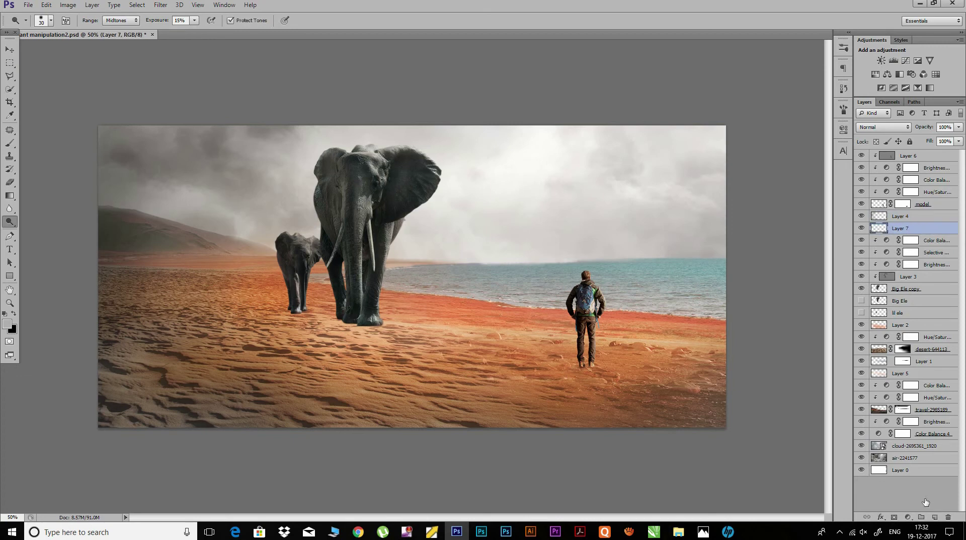
# Step: Choose the soft 1200 px brush preset and shrink it to 1100
pyautogui.click(12, 144)
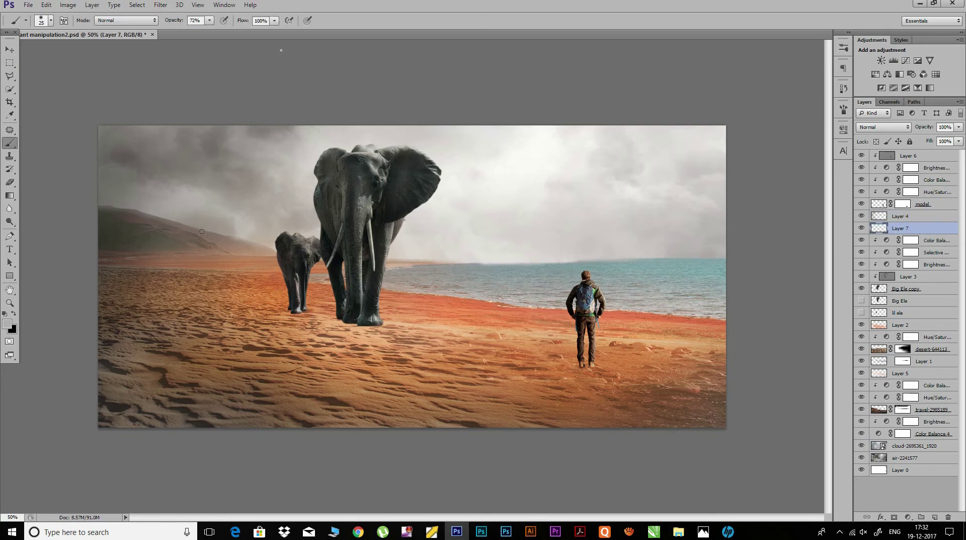
pyautogui.rightClick(279, 202)
pyautogui.rightClick(210, 207)
pyautogui.rightClick(155, 208)
pyautogui.rightClick(150, 208)
pyautogui.rightClick(150, 208)
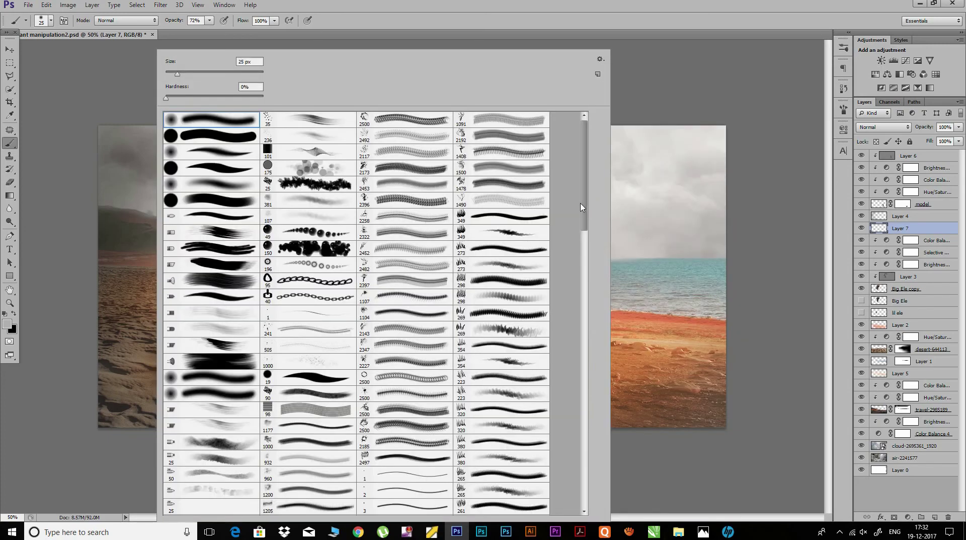
pyautogui.moveTo(581, 207); pyautogui.dragTo(581, 308)
pyautogui.click(307, 359)
pyautogui.click(146, 101)
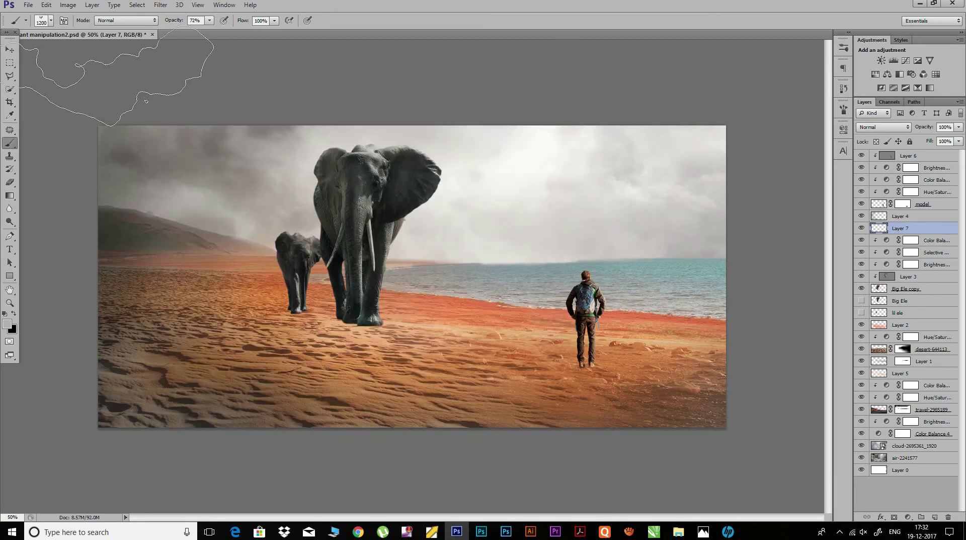
pyautogui.press('[')
pyautogui.press('[')
pyautogui.press('[')
pyautogui.press('[')
pyautogui.press('[')
pyautogui.press('[')
# Step: Paint a dust haze around the big elephant's feet at 58% opacity, then undo it
pyautogui.click(360, 322)
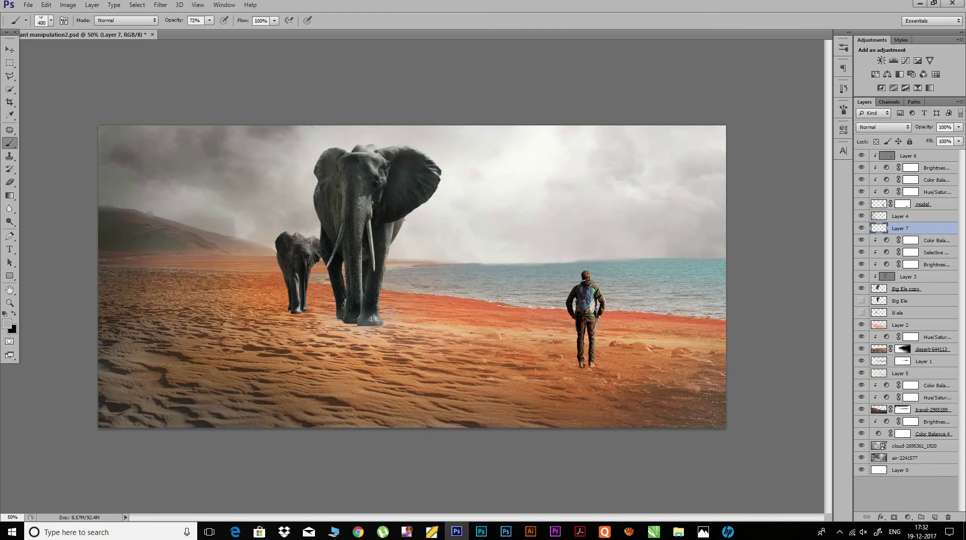
pyautogui.moveTo(176, 20); pyautogui.dragTo(168, 20)
pyautogui.moveTo(370, 320); pyautogui.dragTo(408, 327)
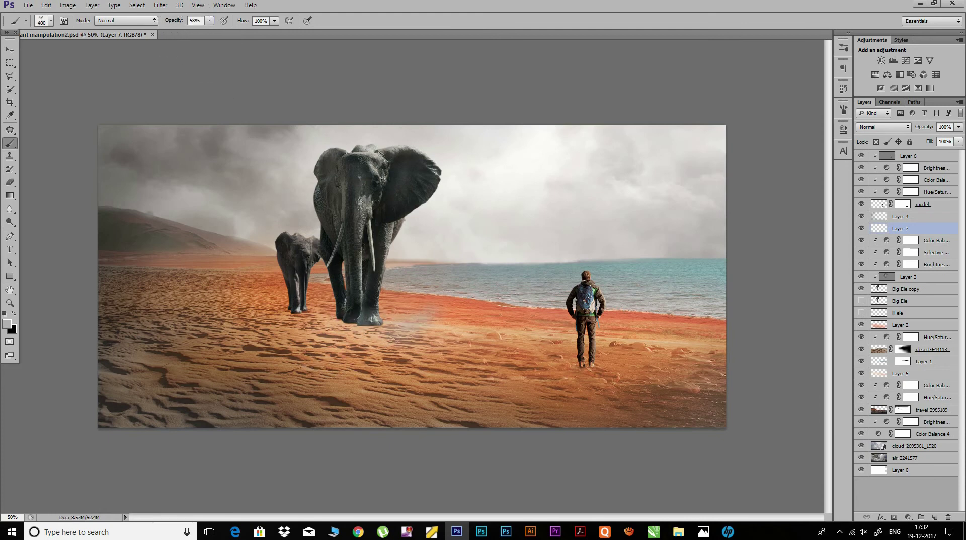
pyautogui.hotkey('ctrl', 'z')
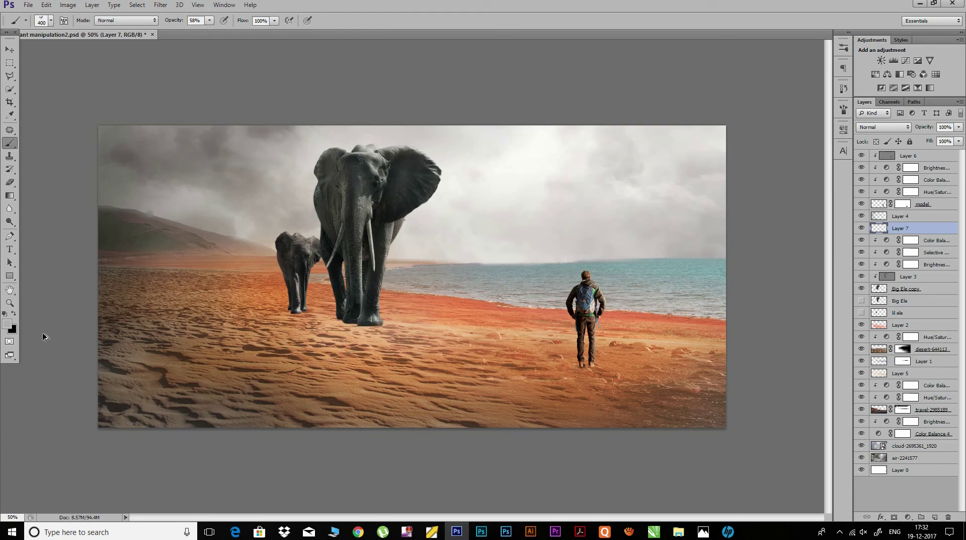
pyautogui.click(7, 324)
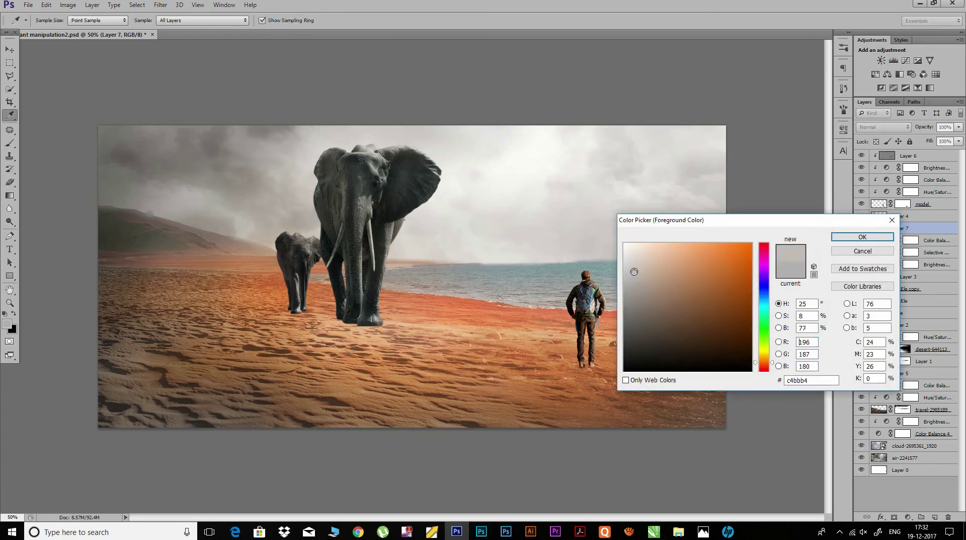
# Step: Paint light grey dust around the big elephant's feet at 19–22% opacity, size 500
pyautogui.press('Return')
pyautogui.moveTo(342, 325); pyautogui.dragTo(393, 325)
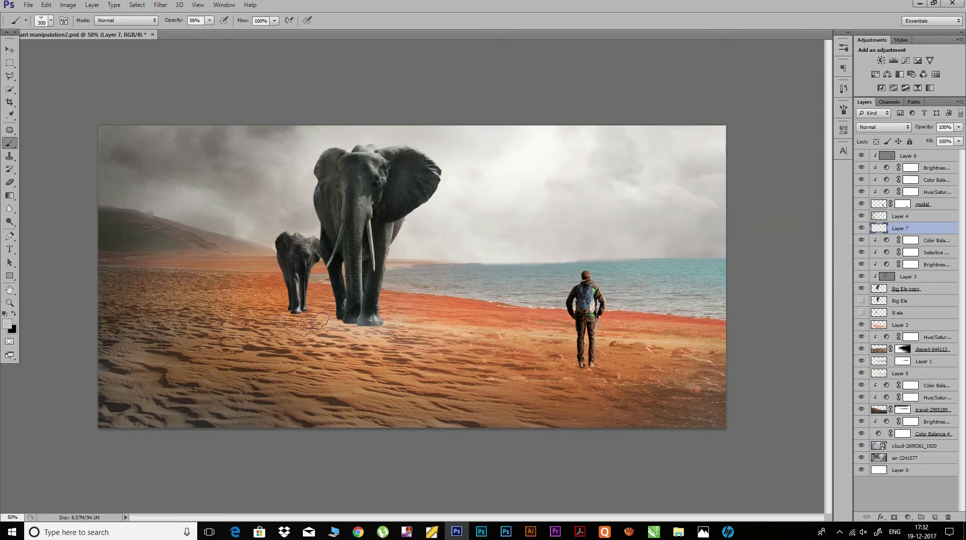
pyautogui.moveTo(171, 19); pyautogui.dragTo(157, 23)
pyautogui.moveTo(373, 322)
pyautogui.mouseDown()
pyautogui.moveTo(302, 327)
pyautogui.moveTo(271, 309)
pyautogui.moveTo(373, 299)
pyautogui.mouseUp()
pyautogui.press(']')
pyautogui.press(']')
pyautogui.moveTo(174, 20); pyautogui.dragTo(179, 20)
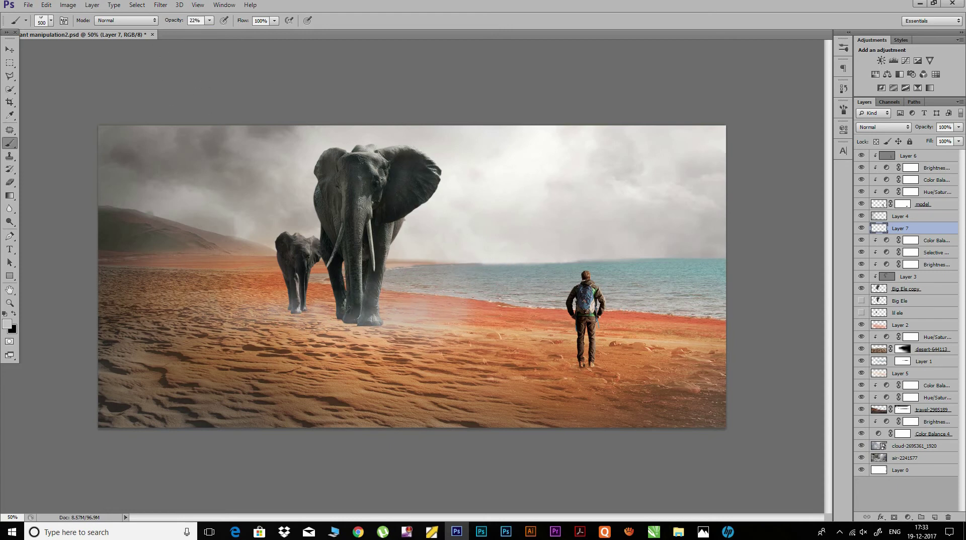
pyautogui.moveTo(337, 299); pyautogui.dragTo(361, 321)
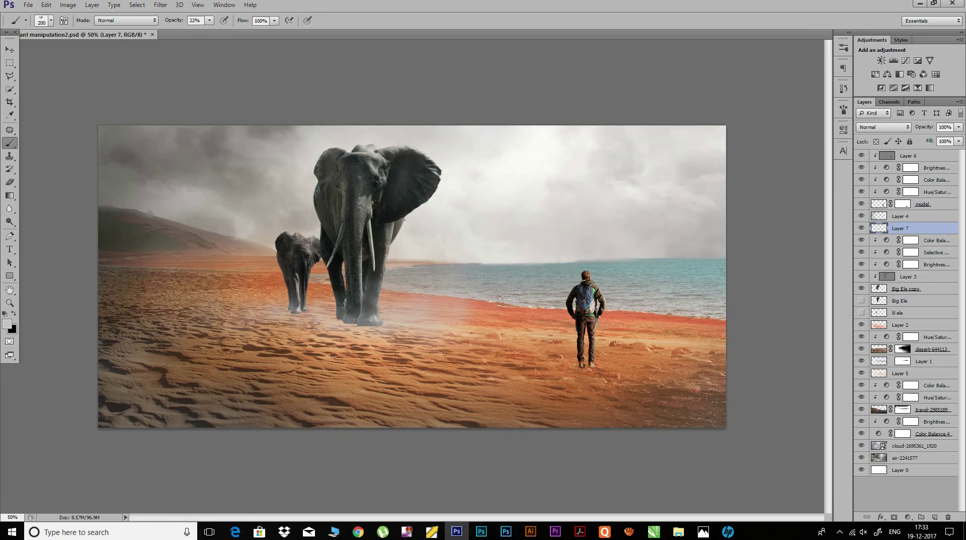
# Step: Spread whitish mist with a 600 brush over the sand around the small elephant and shore
pyautogui.press(']')
pyautogui.press(']')
pyautogui.press(']')
pyautogui.moveTo(166, 244)
pyautogui.mouseDown()
pyautogui.moveTo(136, 229)
pyautogui.moveTo(281, 245)
pyautogui.mouseUp()
pyautogui.moveTo(211, 281)
pyautogui.mouseDown()
pyautogui.moveTo(282, 262)
pyautogui.moveTo(183, 279)
pyautogui.mouseUp()
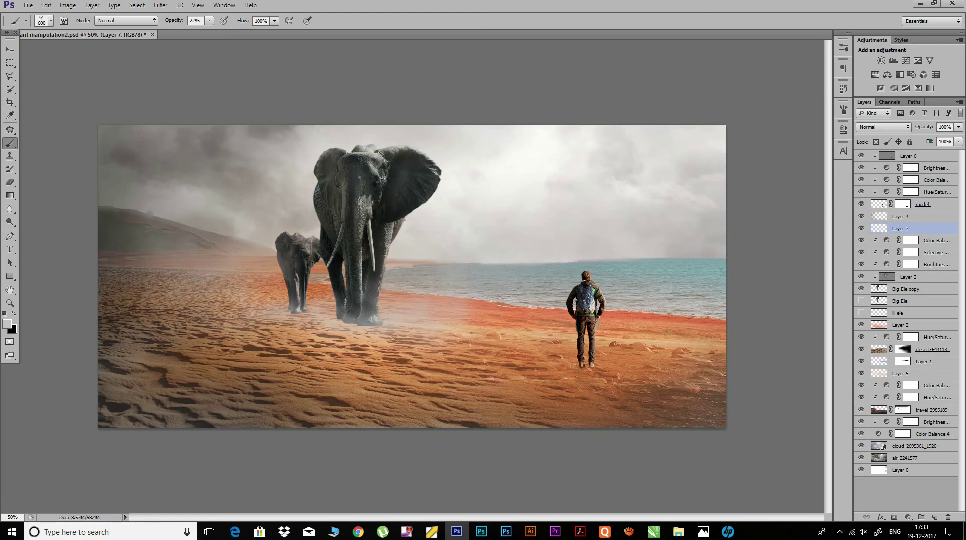
pyautogui.moveTo(453, 269); pyautogui.dragTo(420, 301)
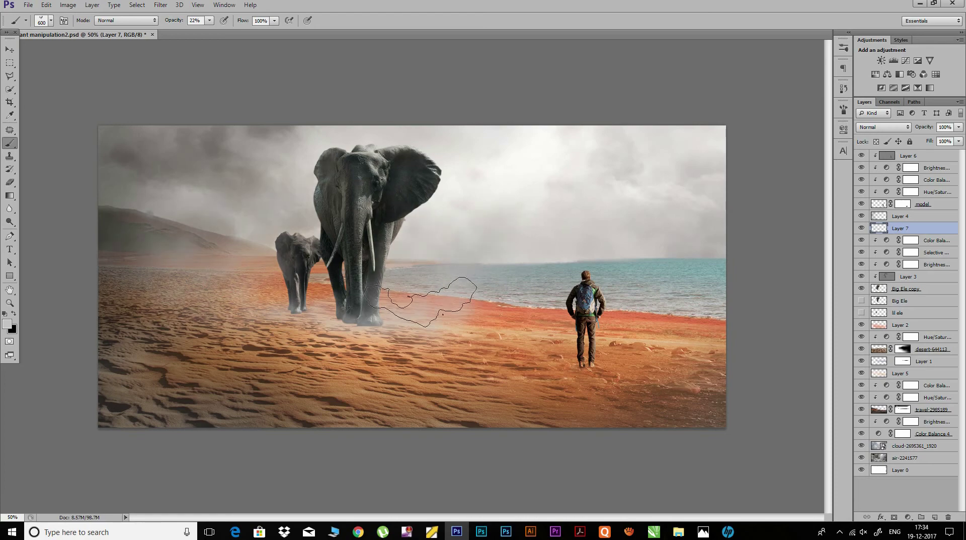
pyautogui.click(7, 323)
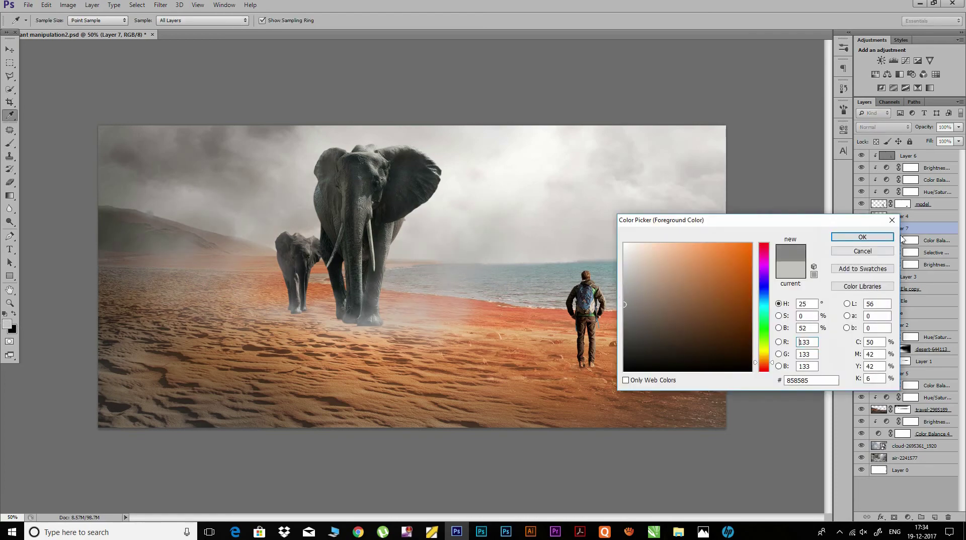
pyautogui.click(888, 237)
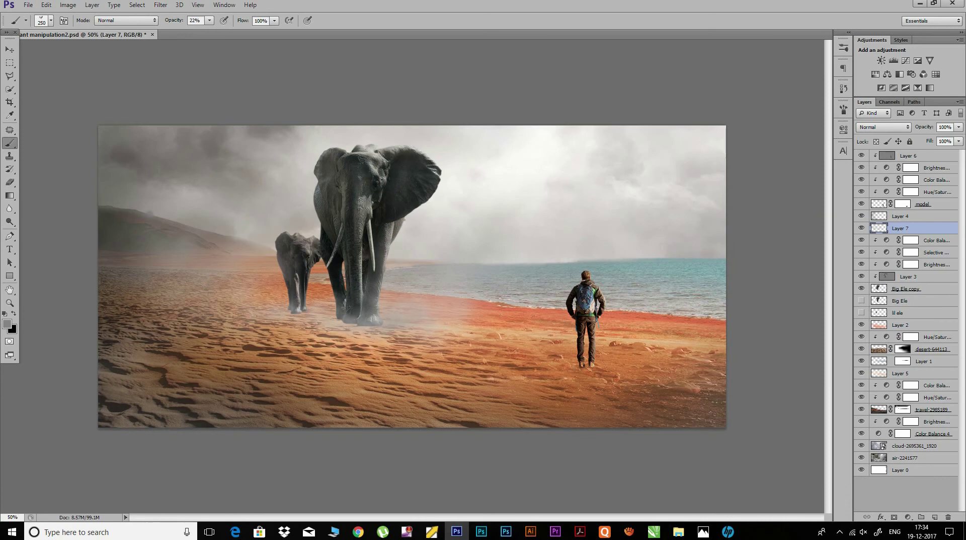
pyautogui.hotkey('ctrl', 'b')
# Step: Shift the dust's colour balance toward cyan and magenta
pyautogui.moveTo(802, 171); pyautogui.dragTo(786, 172)
pyautogui.moveTo(779, 147)
pyautogui.mouseDown()
pyautogui.moveTo(769, 147)
pyautogui.moveTo(778, 160)
pyautogui.mouseUp()
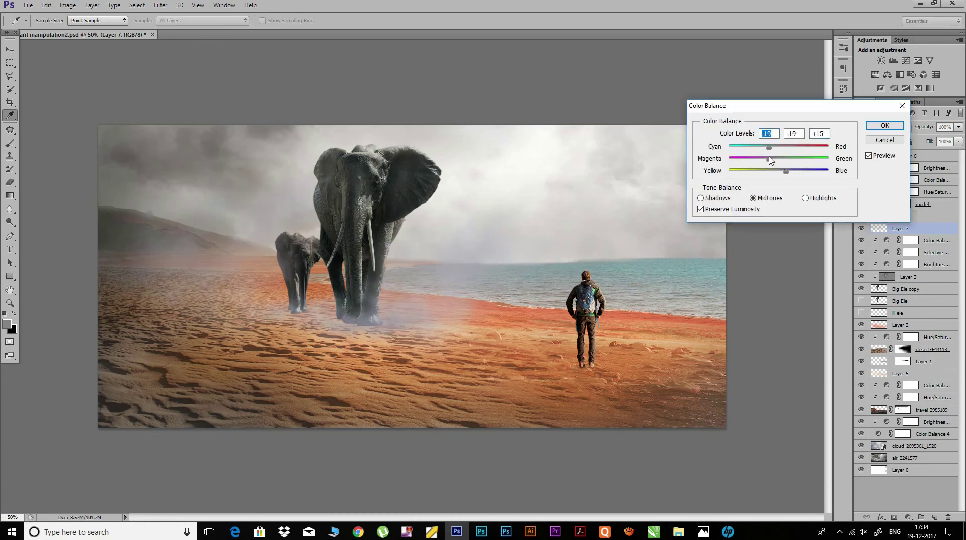
pyautogui.press('Tab')
pyautogui.press('Tab')
pyautogui.press('Return')
# Step: Desaturate the dust with Hue/Saturation at -100 and set Layer 7 to 70% opacity
pyautogui.hotkey('ctrl', 'u')
pyautogui.moveTo(723, 282)
pyautogui.mouseDown()
pyautogui.moveTo(714, 285)
pyautogui.moveTo(778, 260)
pyautogui.mouseUp()
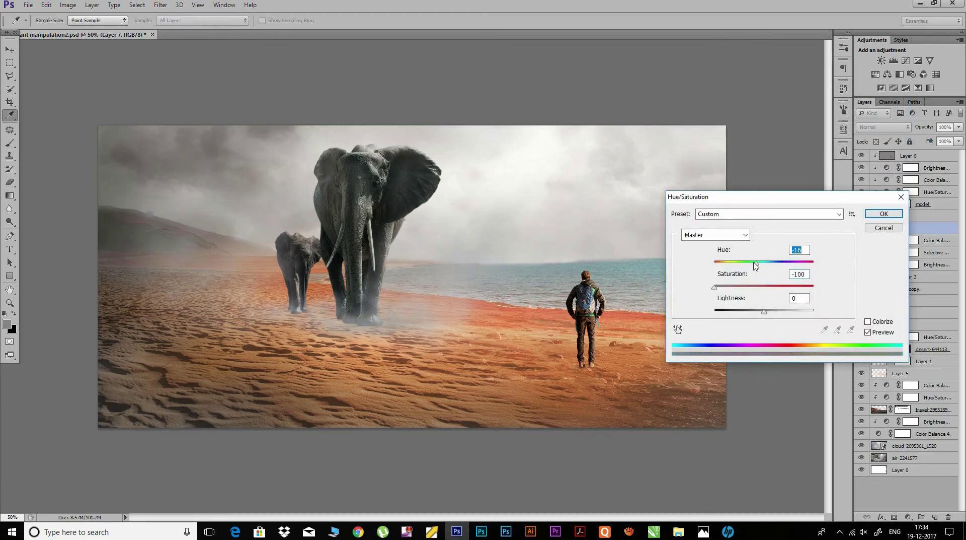
pyautogui.press('Return')
pyautogui.moveTo(930, 129); pyautogui.dragTo(915, 130)
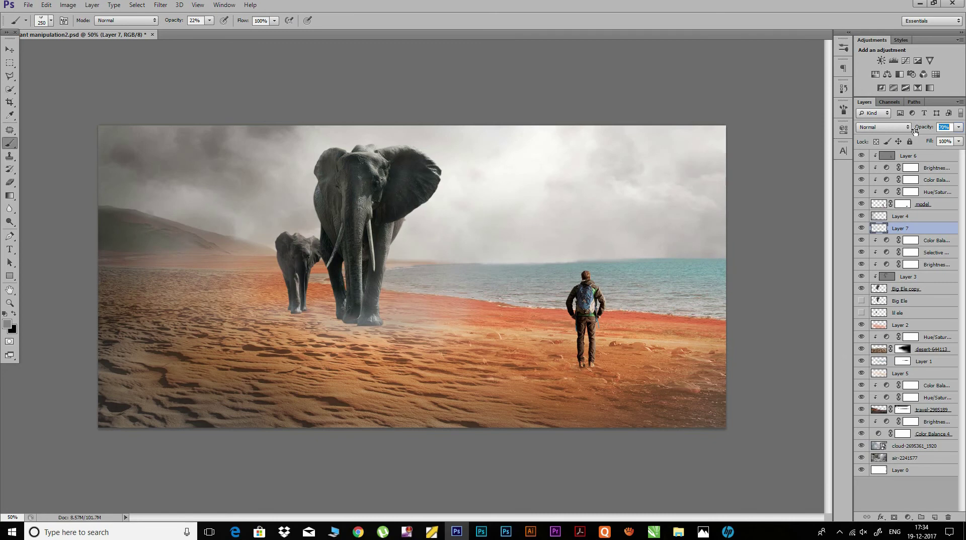
# Step: Apply a 2.0-radius Gaussian Blur to the dust, then add an empty Layer 8
pyautogui.click(160, 5)
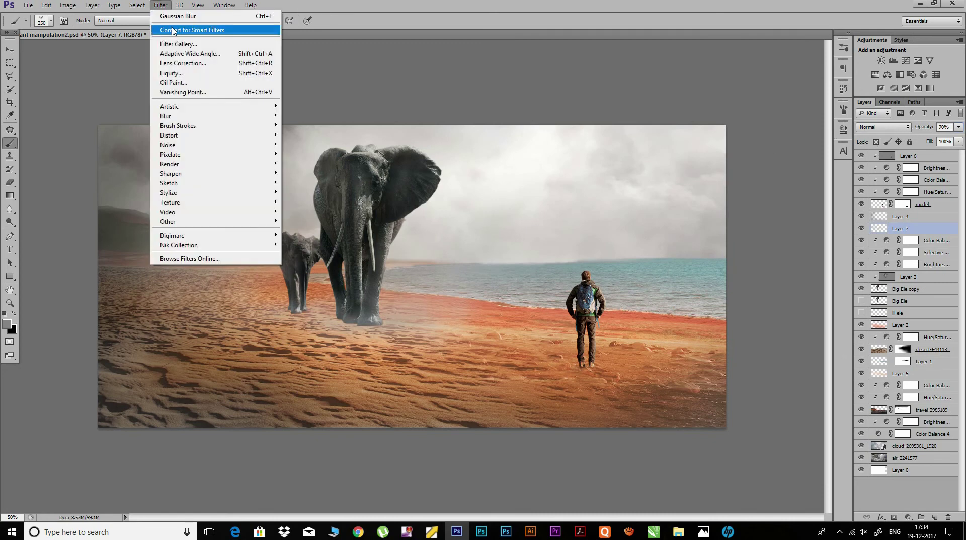
pyautogui.moveTo(213, 116)
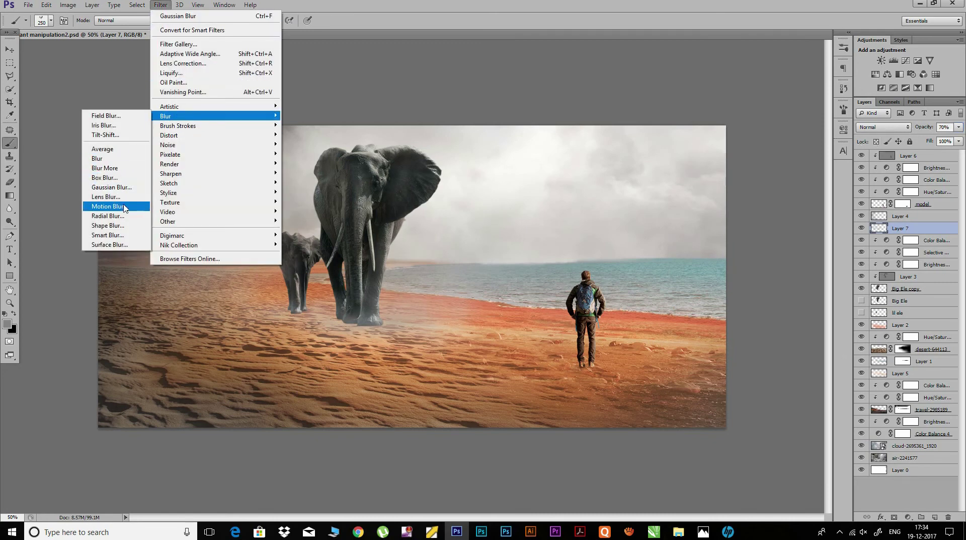
pyautogui.click(121, 187)
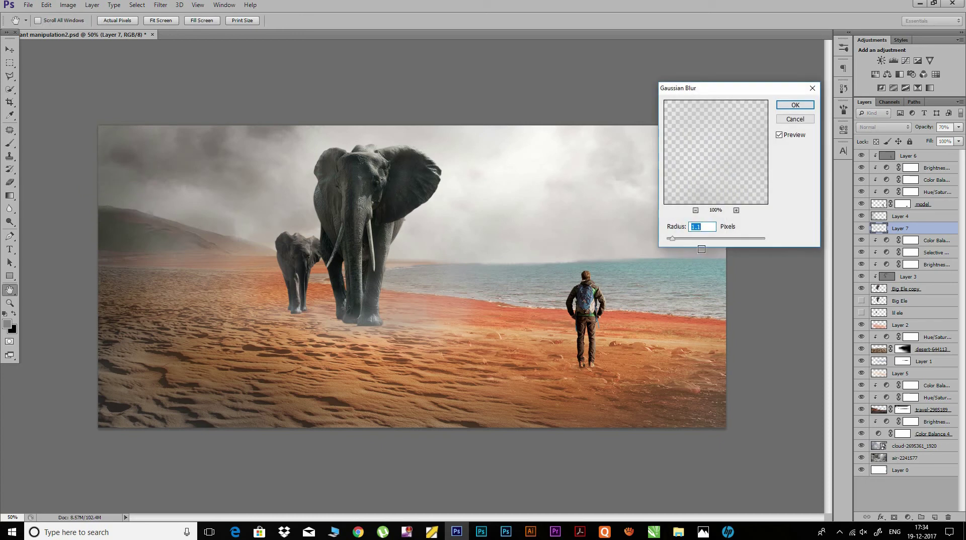
pyautogui.moveTo(674, 242); pyautogui.dragTo(676, 244)
pyautogui.click(795, 105)
pyautogui.press('b')
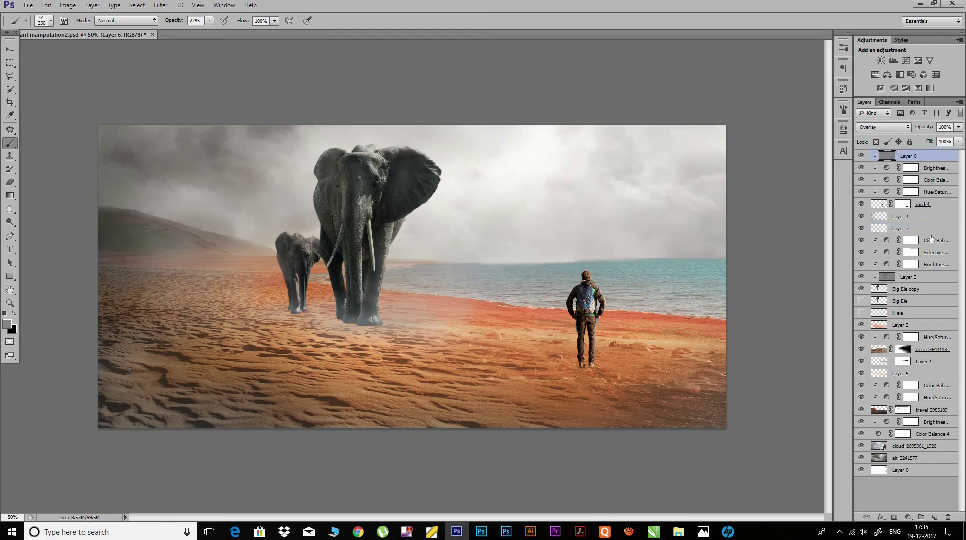
pyautogui.click(935, 516)
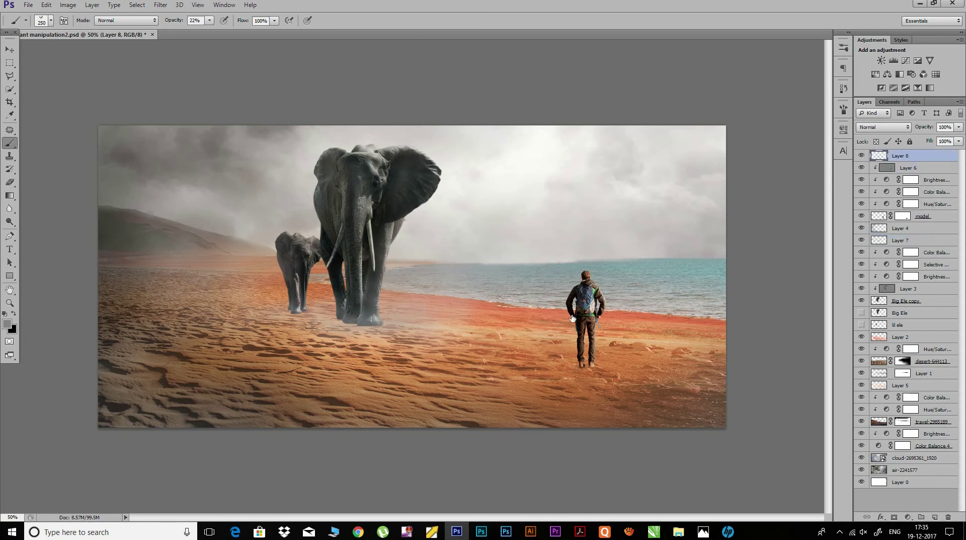
# Step: Set up a soft round brush painting white at 100% opacity
pyautogui.click(51, 21)
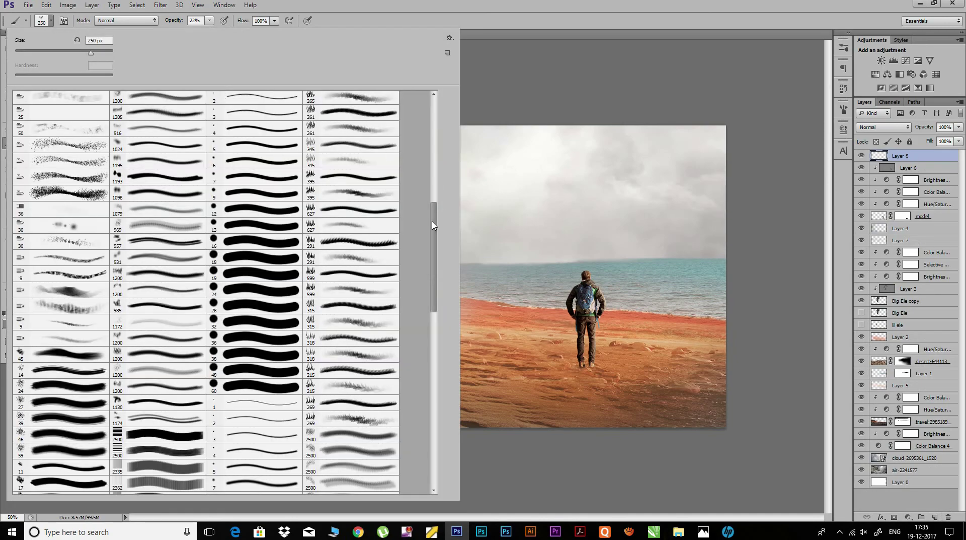
pyautogui.moveTo(434, 225); pyautogui.dragTo(435, 120)
pyautogui.click(20, 98)
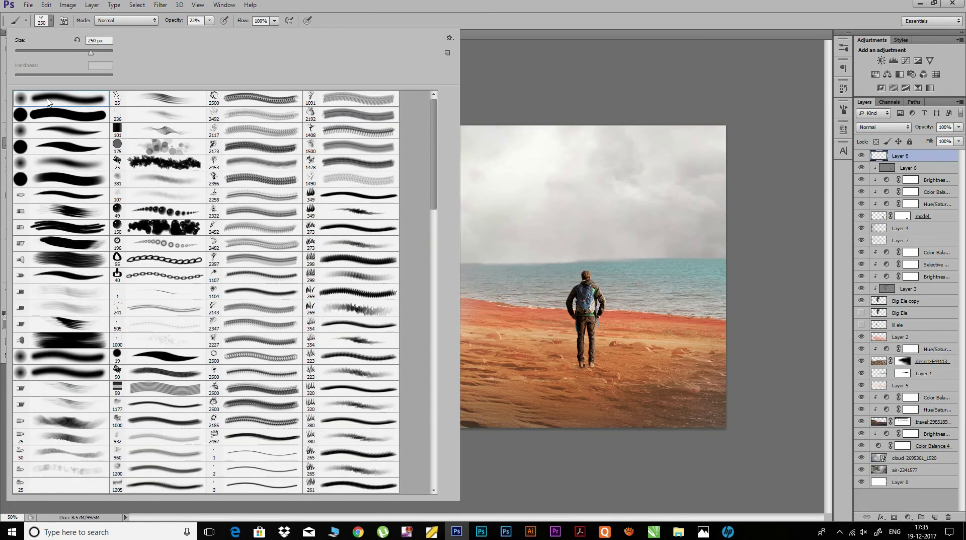
pyautogui.click(51, 21)
pyautogui.click(7, 324)
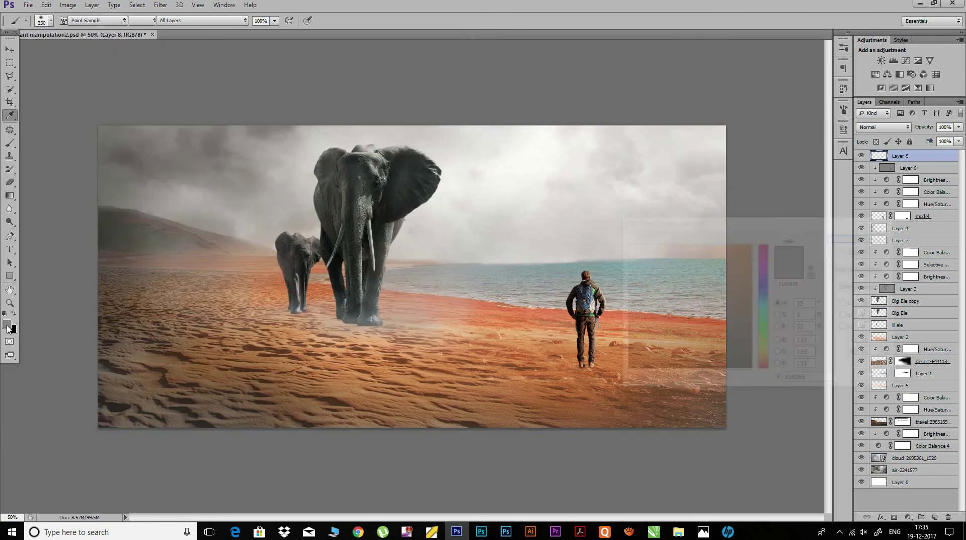
pyautogui.click(624, 244)
pyautogui.click(840, 236)
pyautogui.press('b')
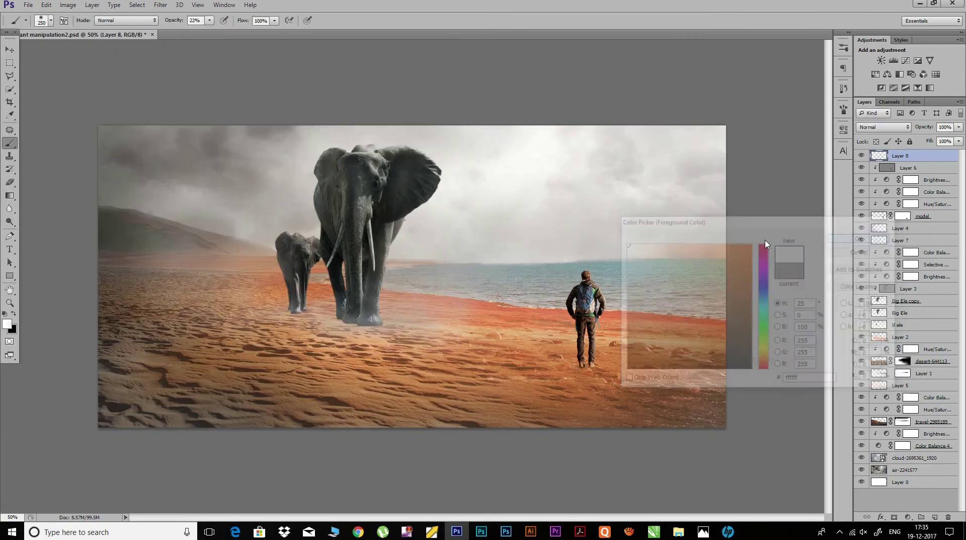
pyautogui.moveTo(165, 23); pyautogui.dragTo(224, 21)
# Step: Dab white glow with a 1000-pixel brush over the upper-right sky above the hiker
pyautogui.press(']')
pyautogui.press(']')
pyautogui.press(']')
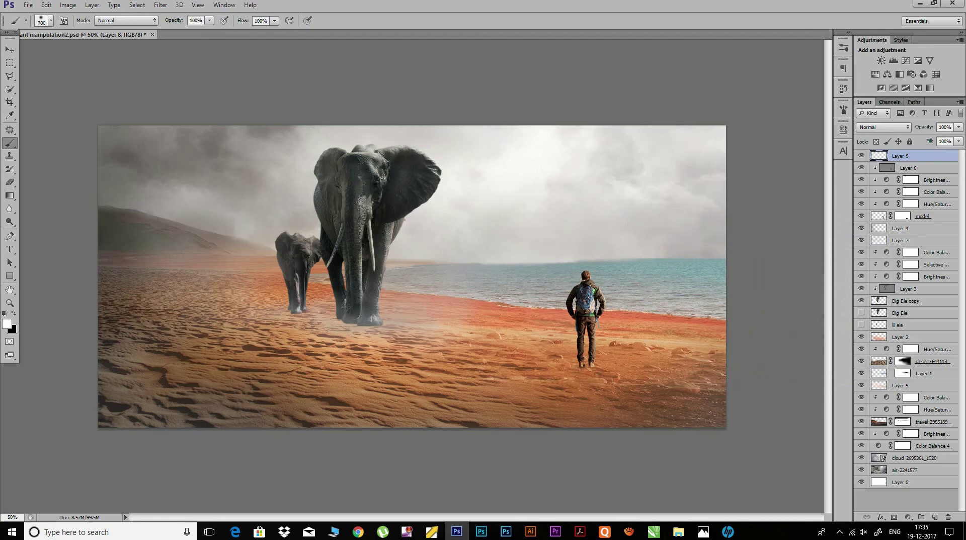
pyautogui.press(']')
pyautogui.press(']')
pyautogui.press(']')
pyautogui.click(711, 204)
pyautogui.click(674, 220)
pyautogui.click(694, 214)
pyautogui.click(674, 242)
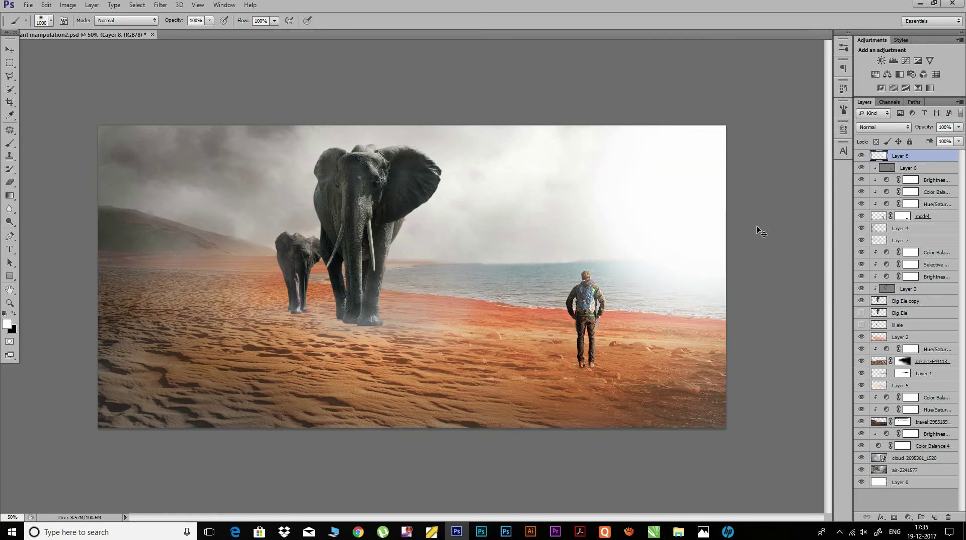
# Step: Scale and reposition the first white glow, then delete that glow layer
pyautogui.hotkey('ctrl', 't')
pyautogui.moveTo(488, 400)
pyautogui.mouseDown()
pyautogui.moveTo(336, 398)
pyautogui.moveTo(539, 336)
pyautogui.mouseUp()
pyautogui.moveTo(676, 221)
pyautogui.mouseDown()
pyautogui.moveTo(661, 224)
pyautogui.moveTo(672, 224)
pyautogui.mouseUp()
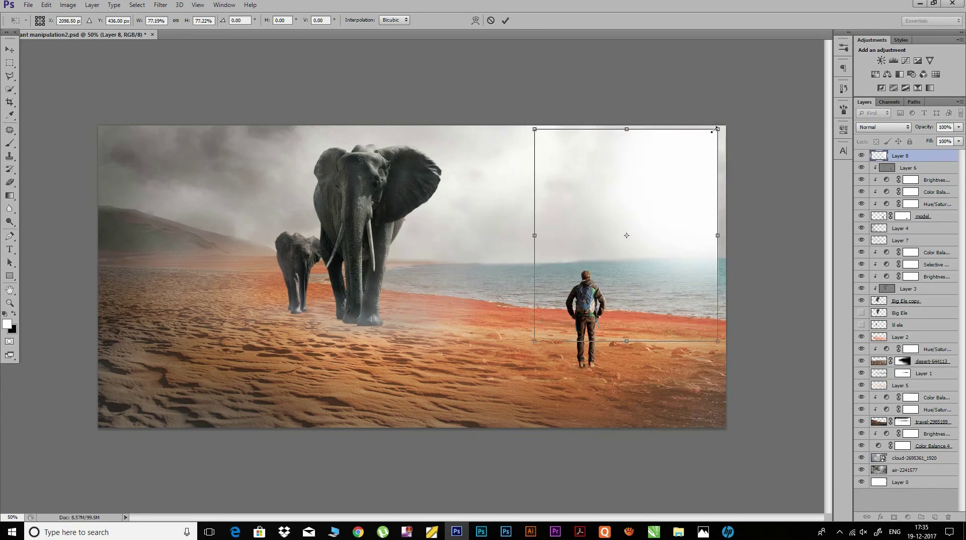
pyautogui.moveTo(717, 129); pyautogui.dragTo(651, 212)
pyautogui.moveTo(639, 262); pyautogui.dragTo(704, 222)
pyautogui.press('Return')
pyautogui.press('Delete')
# Step: Paint a fresh white sun glow in the upper-right sky with a 500 brush on a new layer
pyautogui.press('b')
pyautogui.press('[')
pyautogui.press('[')
pyautogui.press('[')
pyautogui.click(934, 516)
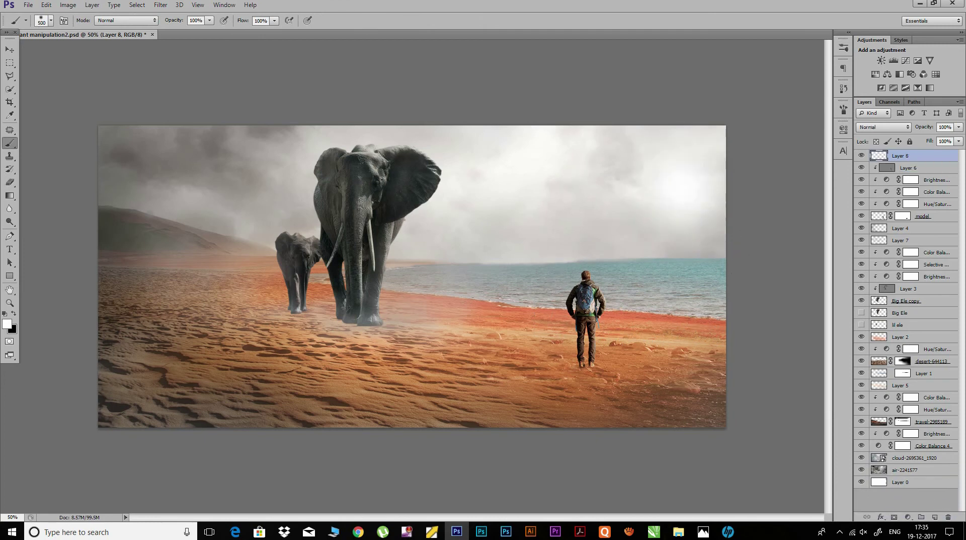
pyautogui.click(677, 203)
pyautogui.click(677, 199)
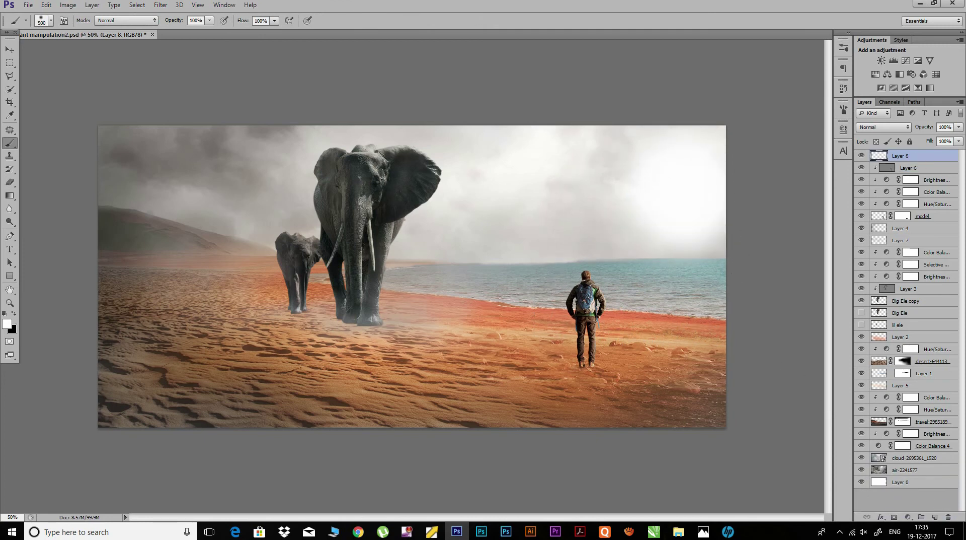
pyautogui.hotkey('ctrl', 't')
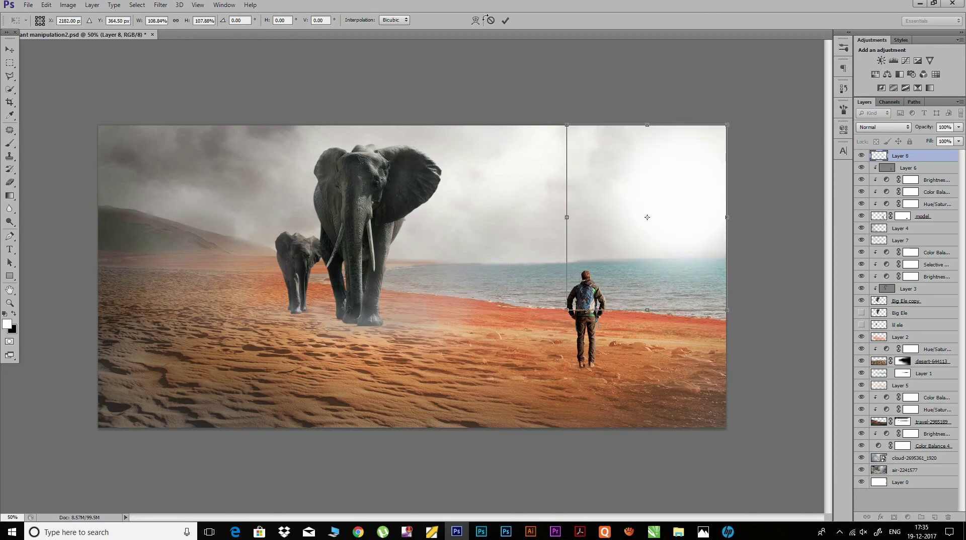
pyautogui.press('Return')
# Step: Blur the glow with a 72.1-radius Gaussian Blur and add an empty Layer 9 above it
pyautogui.click(160, 5)
pyautogui.click(113, 186)
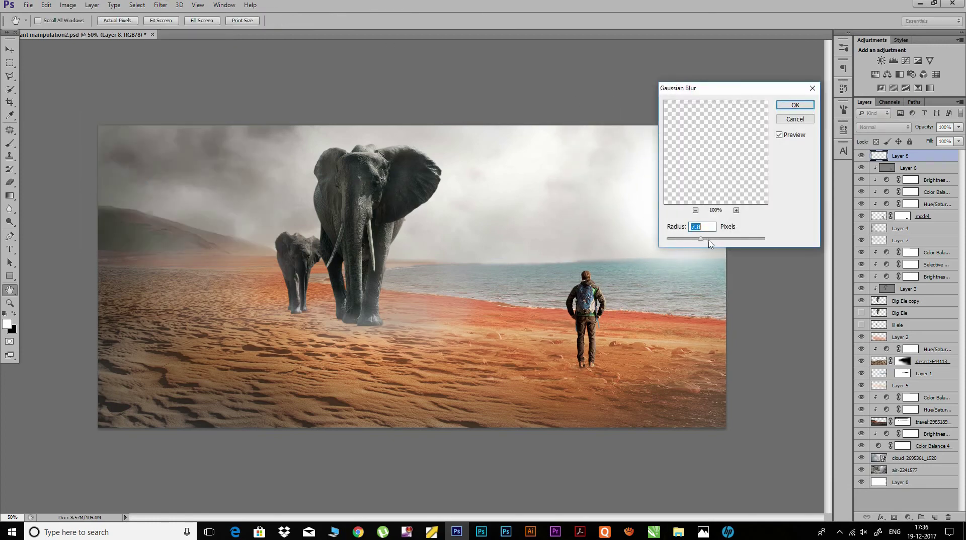
pyautogui.moveTo(732, 87); pyautogui.dragTo(299, 85)
pyautogui.moveTo(267, 237); pyautogui.dragTo(291, 237)
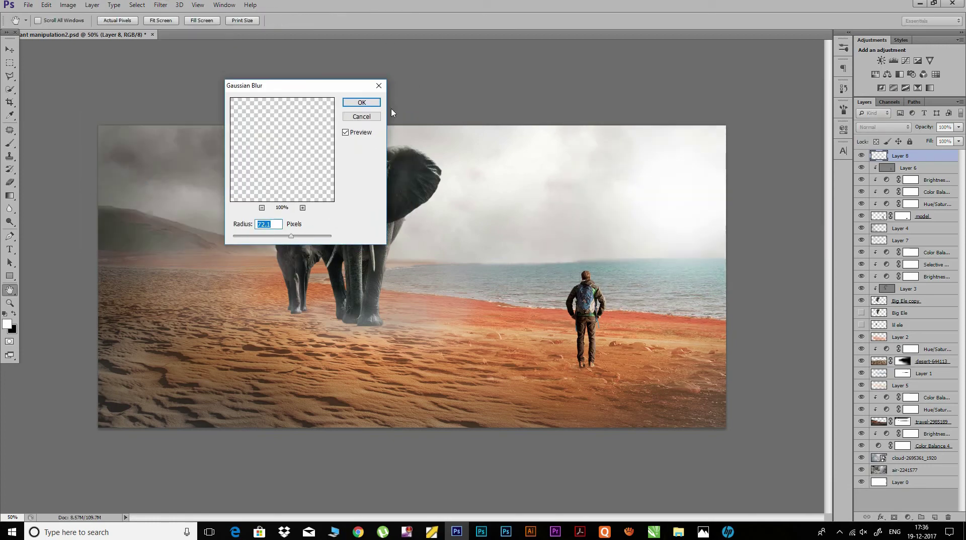
pyautogui.press('Return')
pyautogui.click(934, 516)
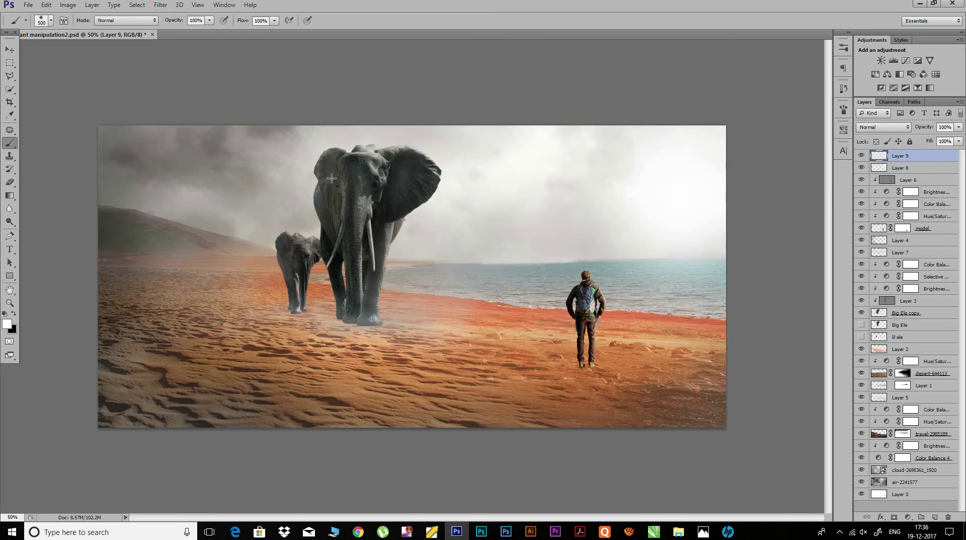
# Step: Paint soft white haze over the sky and horizon on Layer 9 at 53% brush opacity
pyautogui.moveTo(654, 191); pyautogui.dragTo(504, 166)
pyautogui.moveTo(772, 222); pyautogui.dragTo(503, 252)
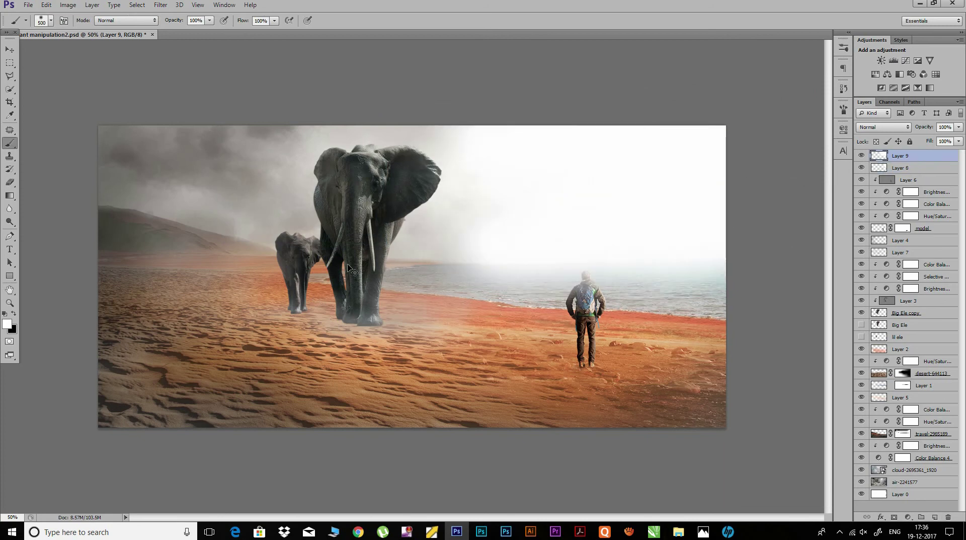
pyautogui.hotkey('ctrl', 'z')
pyautogui.press('5')
pyautogui.press('3')
pyautogui.moveTo(367, 212); pyautogui.dragTo(717, 251)
pyautogui.hotkey('ctrl', 'z')
pyautogui.moveTo(352, 151); pyautogui.dragTo(456, 151)
# Step: Add faint 11% white haze over the sky, sea and hiker, and set Layer 9 to 66% opacity
pyautogui.moveTo(176, 24); pyautogui.dragTo(161, 25)
pyautogui.press(']')
pyautogui.press(']')
pyautogui.press(']')
pyautogui.moveTo(432, 166); pyautogui.dragTo(201, 143)
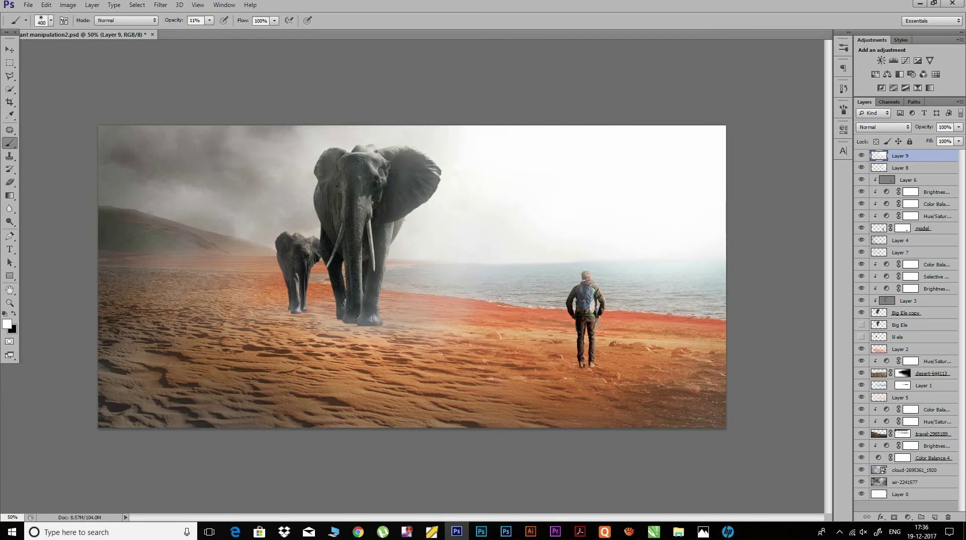
pyautogui.moveTo(417, 287); pyautogui.dragTo(720, 322)
pyautogui.moveTo(925, 127); pyautogui.dragTo(916, 128)
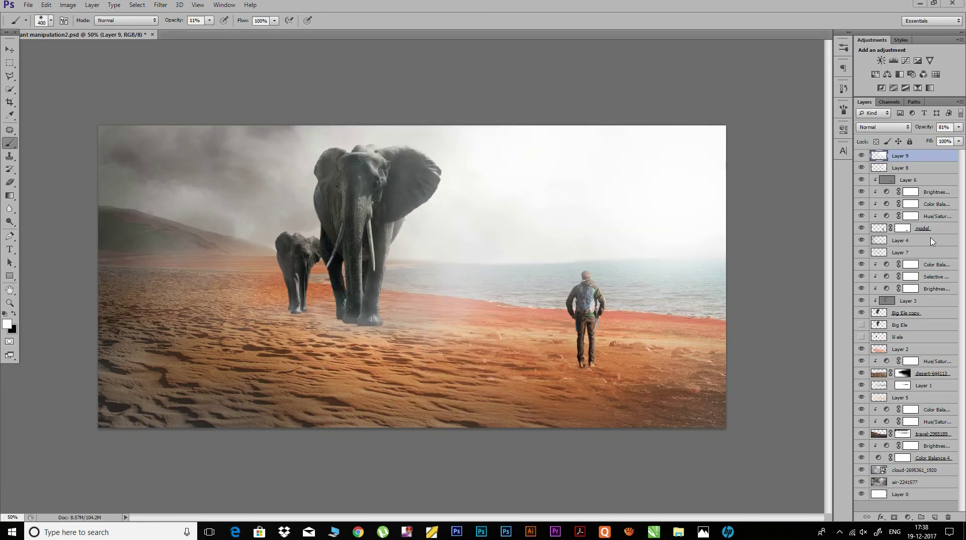
# Step: Set the elephants' Brightness/Contrast adjustment to Brightness 112 and Contrast 17
pyautogui.click(911, 288)
pyautogui.doubleClick(887, 288)
pyautogui.moveTo(775, 177); pyautogui.dragTo(803, 179)
pyautogui.moveTo(735, 200); pyautogui.dragTo(768, 201)
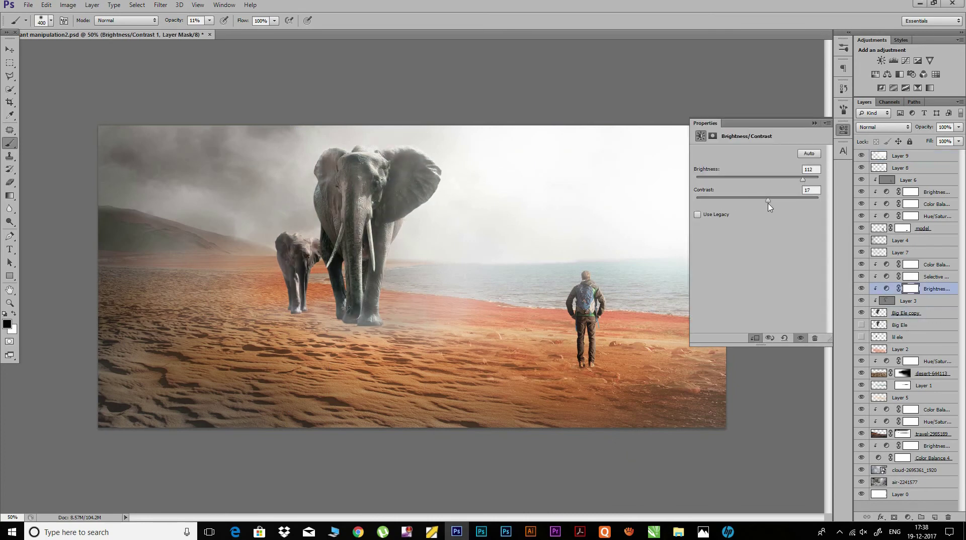
pyautogui.click(844, 130)
# Step: Compare with the top layer toggled, then lower the Brightness/Contrast layer to 69% opacity
pyautogui.click(861, 156)
pyautogui.click(861, 157)
pyautogui.moveTo(933, 131); pyautogui.dragTo(912, 127)
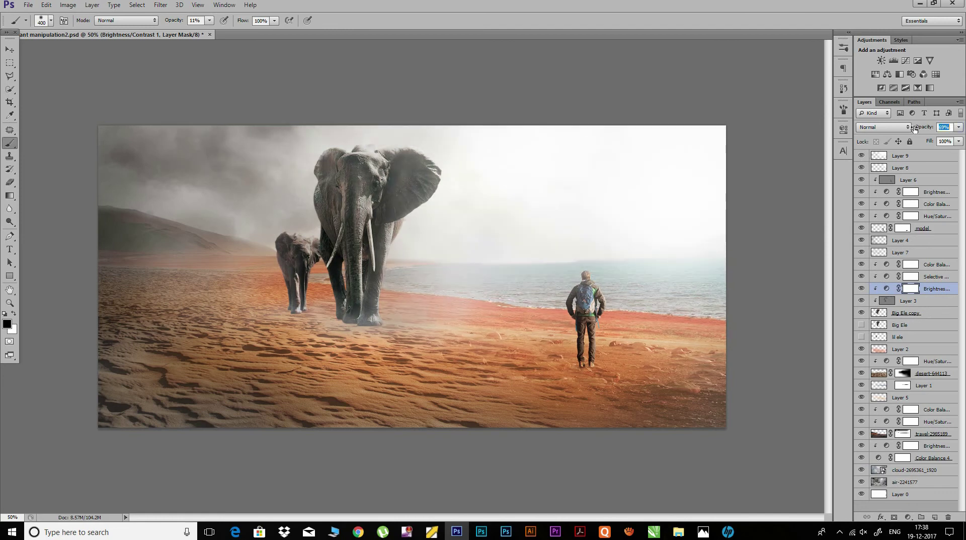
pyautogui.press('Return')
# Step: Move the hiker on the model layer left and down and scale him to about 133%
pyautogui.click(930, 228)
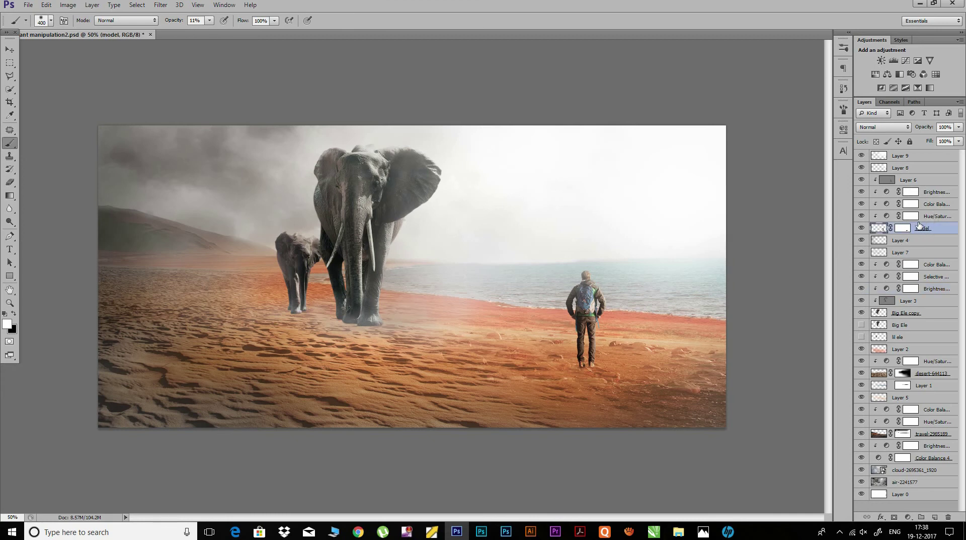
pyautogui.hotkey('ctrl', 't')
pyautogui.moveTo(579, 320); pyautogui.dragTo(482, 362)
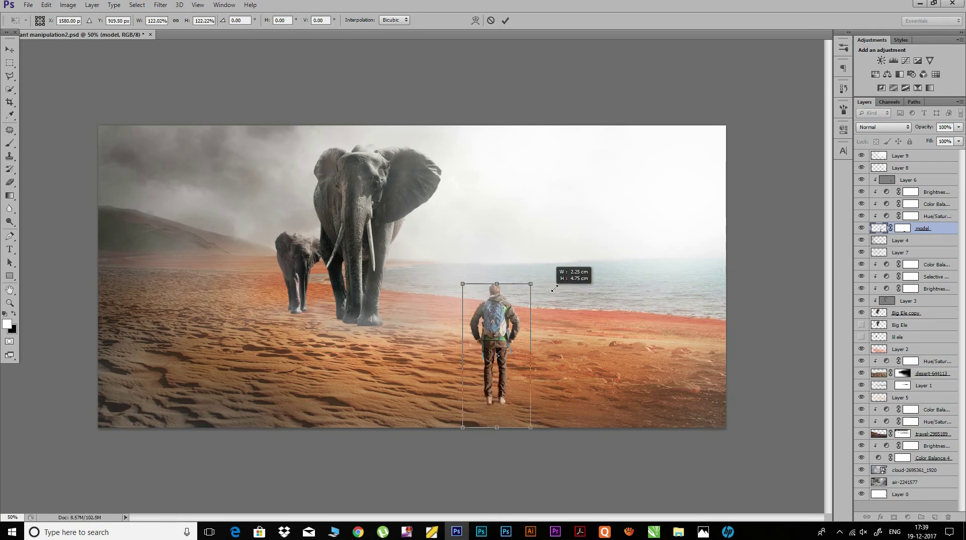
pyautogui.moveTo(517, 313)
pyautogui.mouseDown()
pyautogui.moveTo(535, 274)
pyautogui.moveTo(532, 336)
pyautogui.mouseUp()
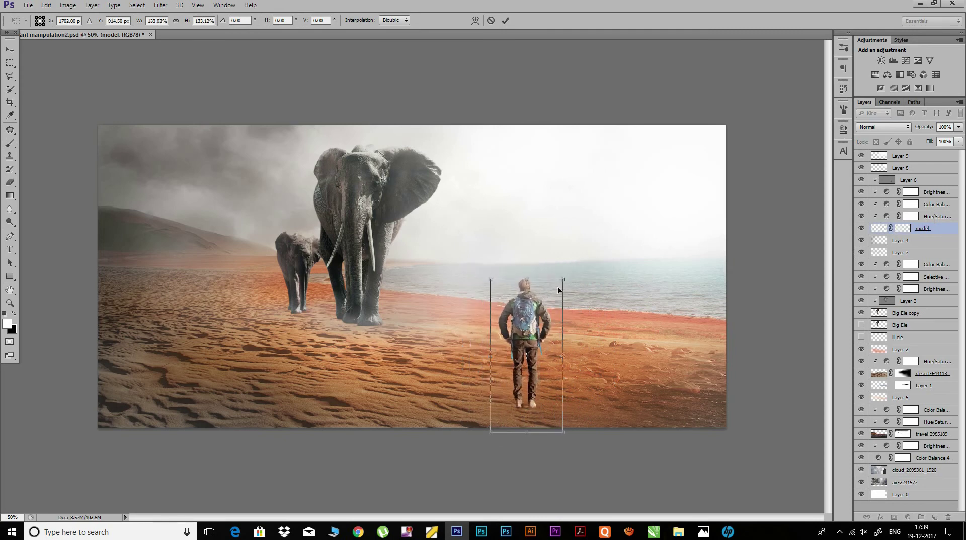
pyautogui.click(506, 20)
pyautogui.press('b')
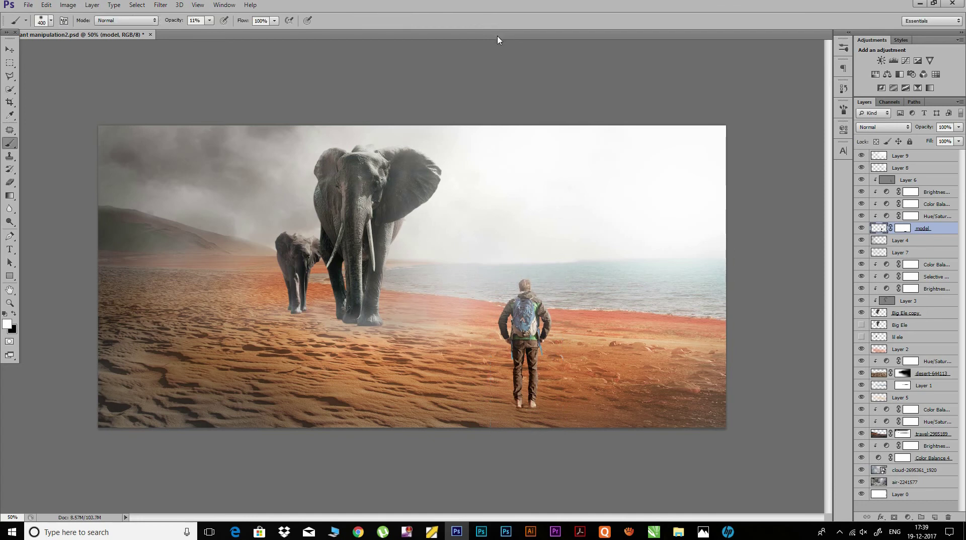
# Step: Add Layer 10 above Big Ele and ready a black brush at 64% opacity
pyautogui.click(905, 326)
pyautogui.click(934, 517)
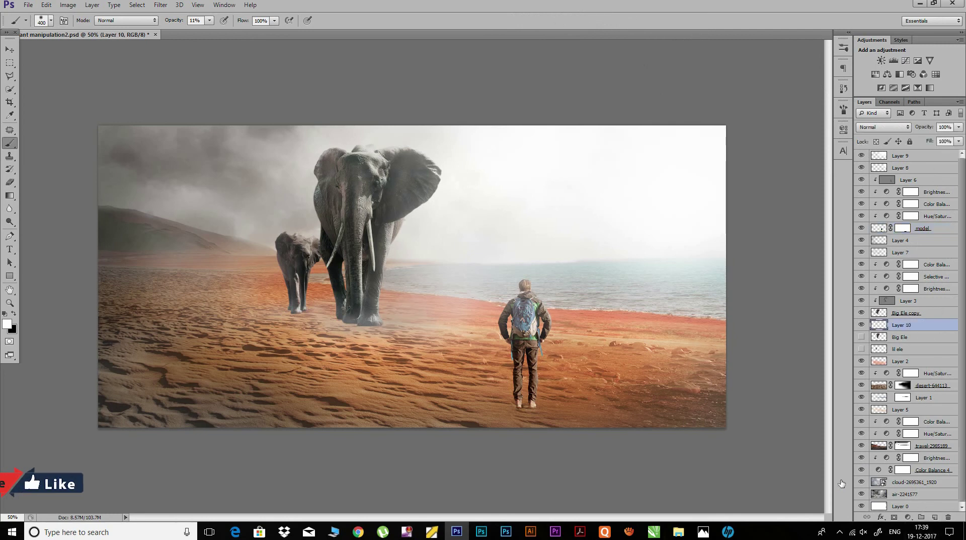
pyautogui.press('x')
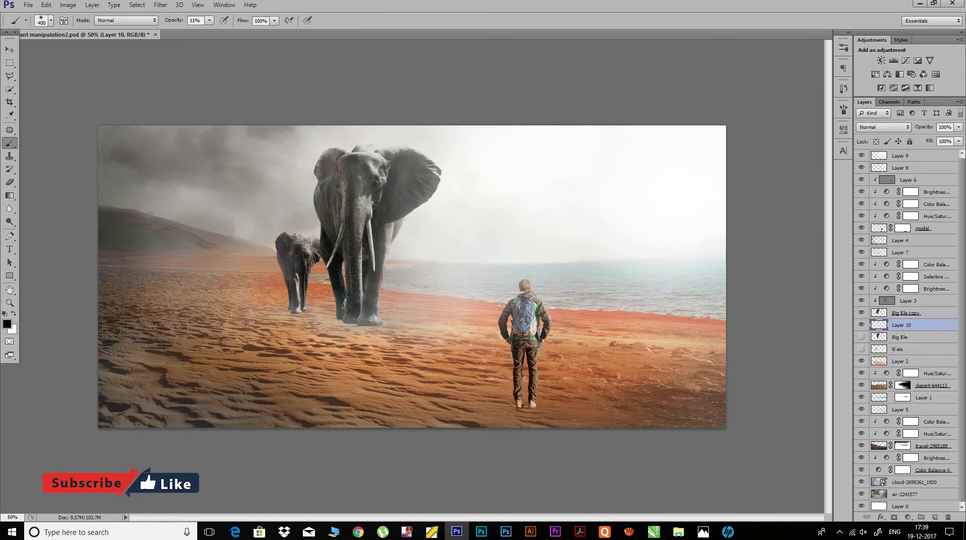
pyautogui.moveTo(176, 20); pyautogui.dragTo(201, 20)
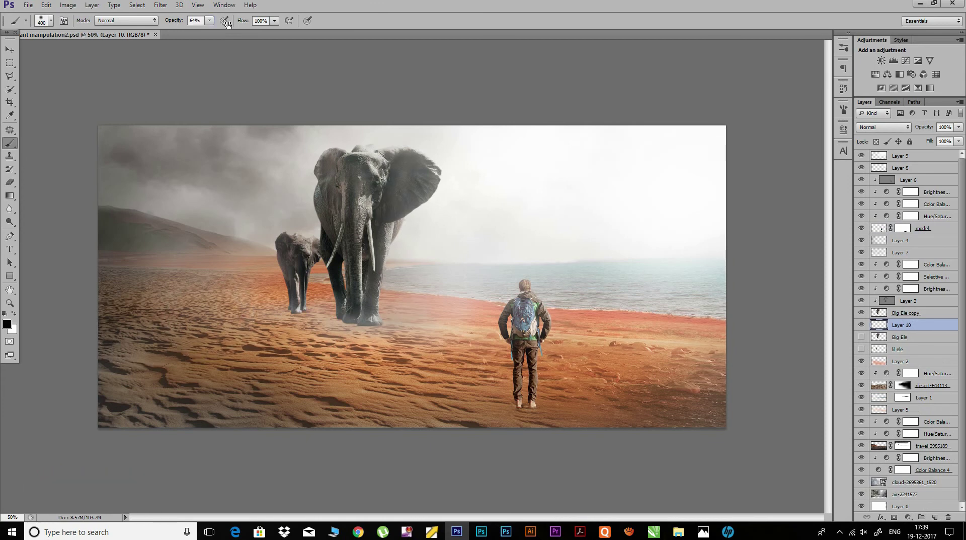
# Step: Paint a dark shadow across the sand at the elephants' feet with a 150 brush
pyautogui.moveTo(342, 321); pyautogui.dragTo(362, 322)
pyautogui.press('[')
pyautogui.press('[')
pyautogui.press('[')
pyautogui.moveTo(141, 360)
pyautogui.mouseDown()
pyautogui.moveTo(297, 301)
pyautogui.moveTo(119, 320)
pyautogui.mouseUp()
pyautogui.hotkey('ctrl', 'z')
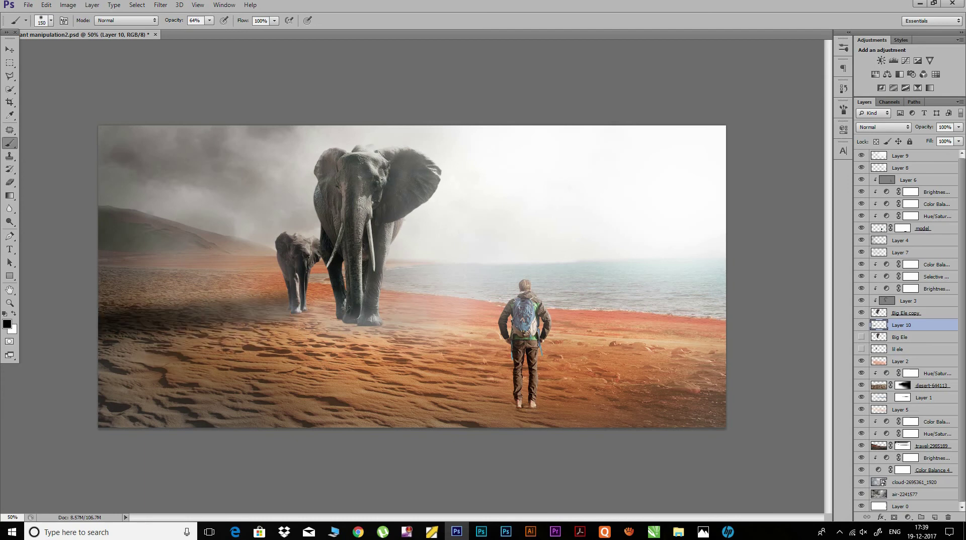
pyautogui.moveTo(362, 325); pyautogui.dragTo(53, 328)
pyautogui.moveTo(363, 322); pyautogui.dragTo(106, 327)
pyautogui.hotkey('ctrl', 'z')
pyautogui.moveTo(355, 312); pyautogui.dragTo(158, 330)
# Step: Soften the elephants' shadow with a Gaussian Blur
pyautogui.click(161, 5)
pyautogui.click(183, 14)
pyautogui.hotkey('ctrl', 'z')
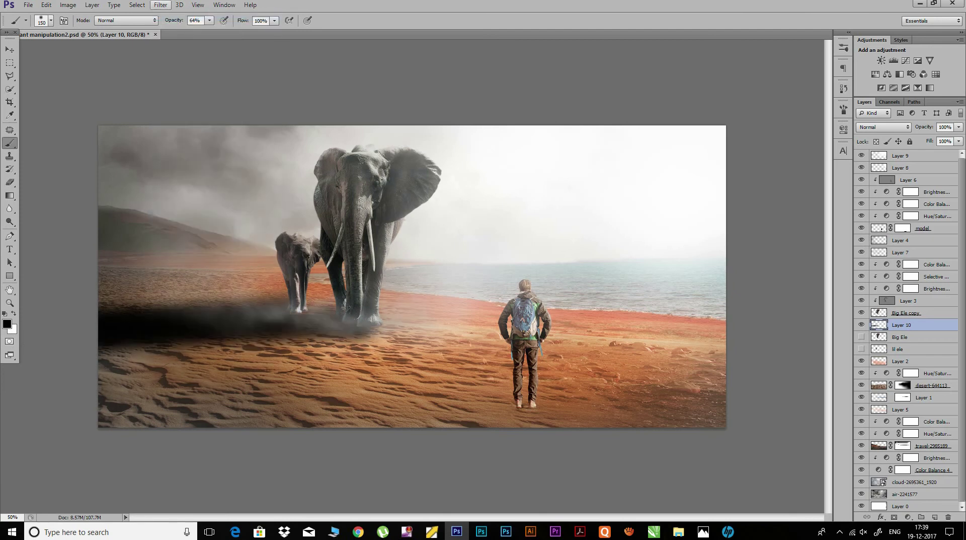
pyautogui.click(161, 5)
pyautogui.click(53, 142)
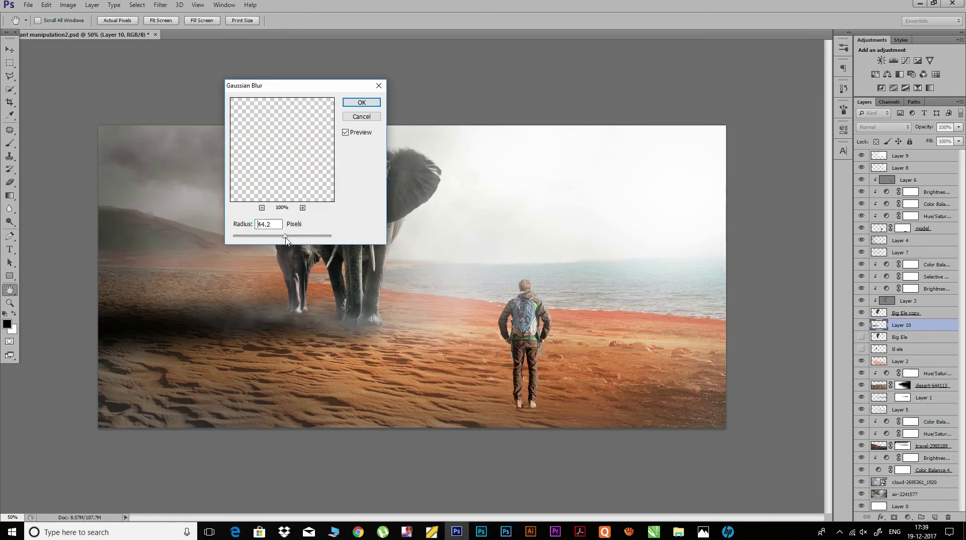
pyautogui.moveTo(284, 239); pyautogui.dragTo(295, 235)
pyautogui.click(361, 102)
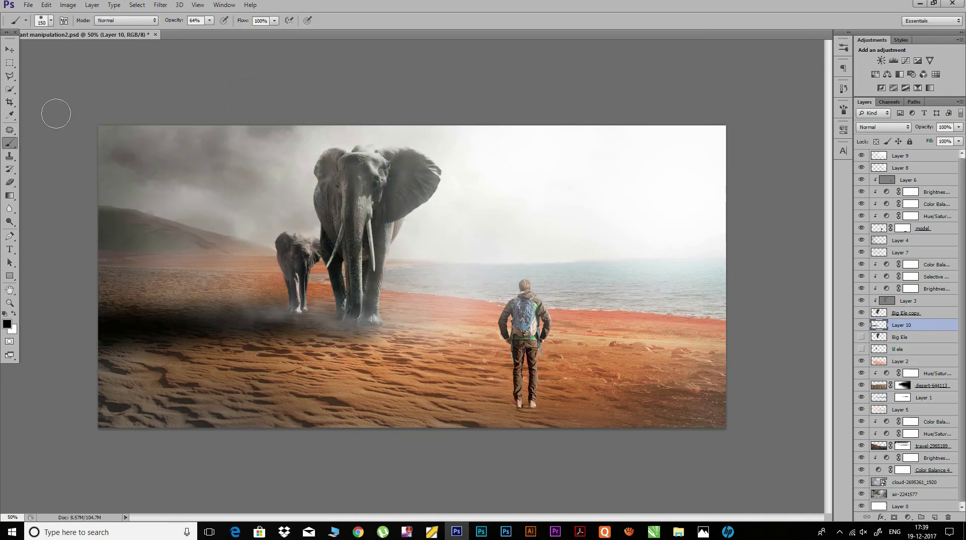
# Step: Lightly erase the shadow band at 24% eraser opacity and slightly lower Layer 10's opacity
pyautogui.click(10, 182)
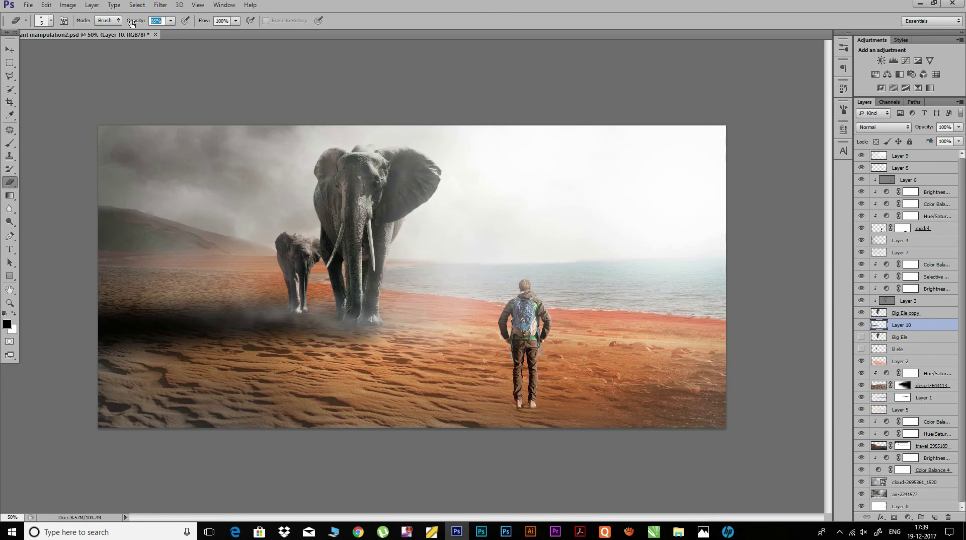
pyautogui.moveTo(132, 23); pyautogui.dragTo(103, 24)
pyautogui.press(']')
pyautogui.press(']')
pyautogui.press(']')
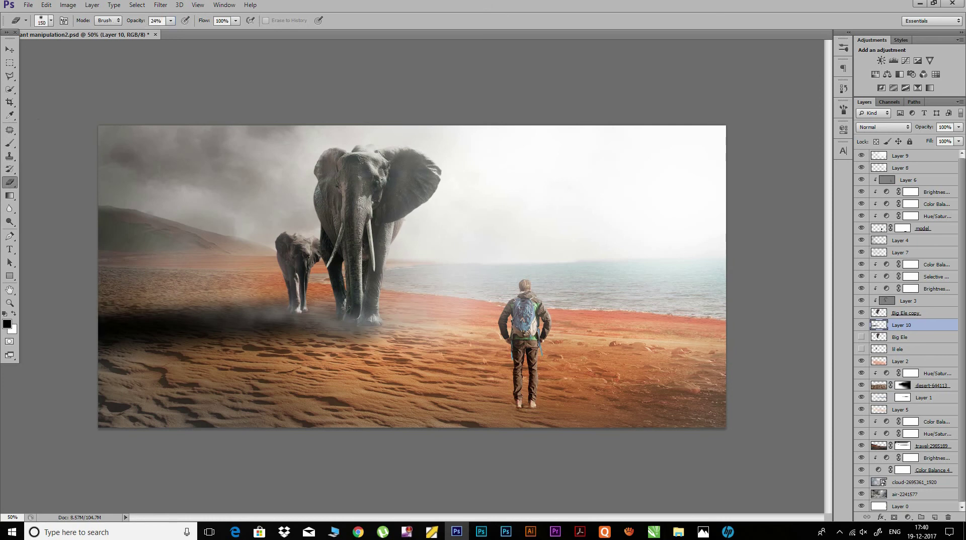
pyautogui.moveTo(101, 342); pyautogui.dragTo(362, 341)
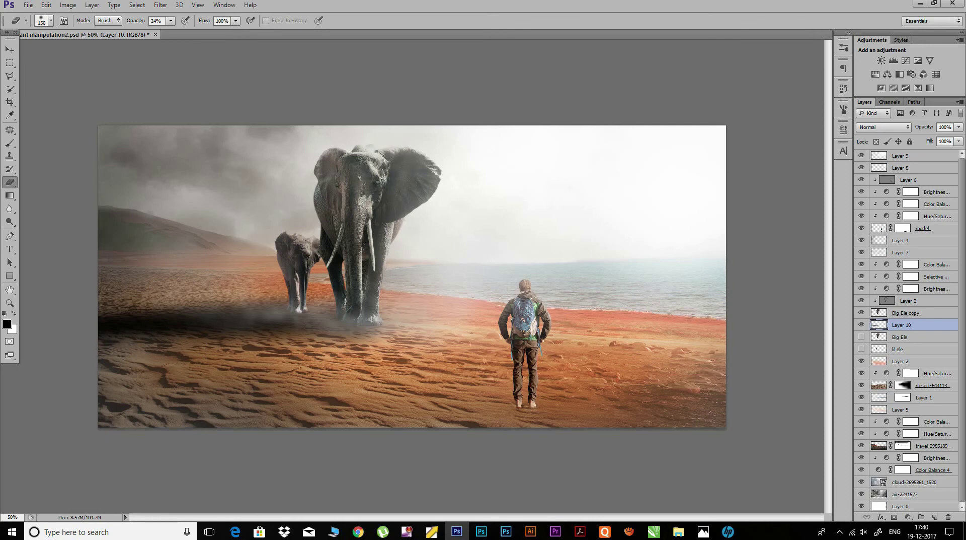
pyautogui.moveTo(921, 127); pyautogui.dragTo(927, 127)
pyautogui.moveTo(193, 40); pyautogui.dragTo(129, 24)
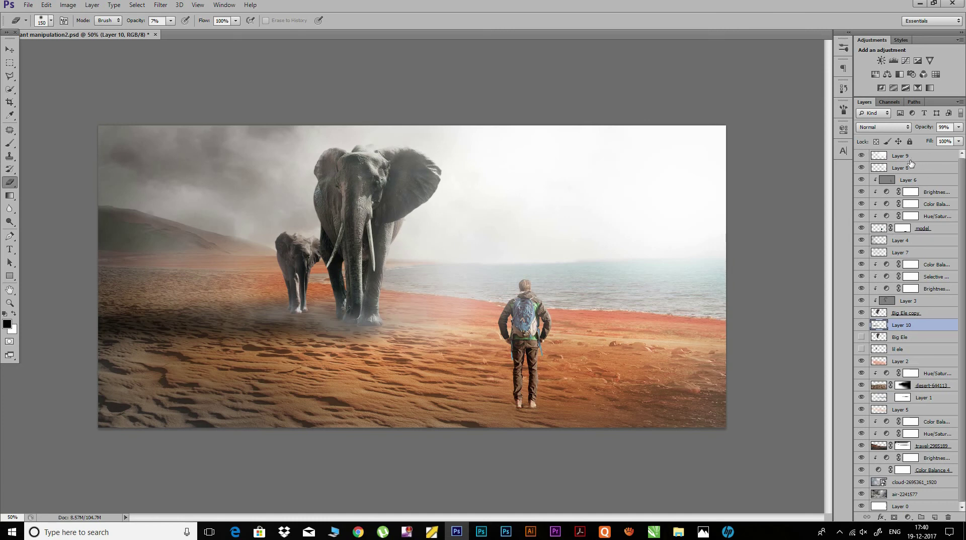
pyautogui.click(905, 242)
# Step: Darken the upper-left sky on Layer 4 with an 11% black brush
pyautogui.press('b')
pyautogui.moveTo(174, 21); pyautogui.dragTo(164, 22)
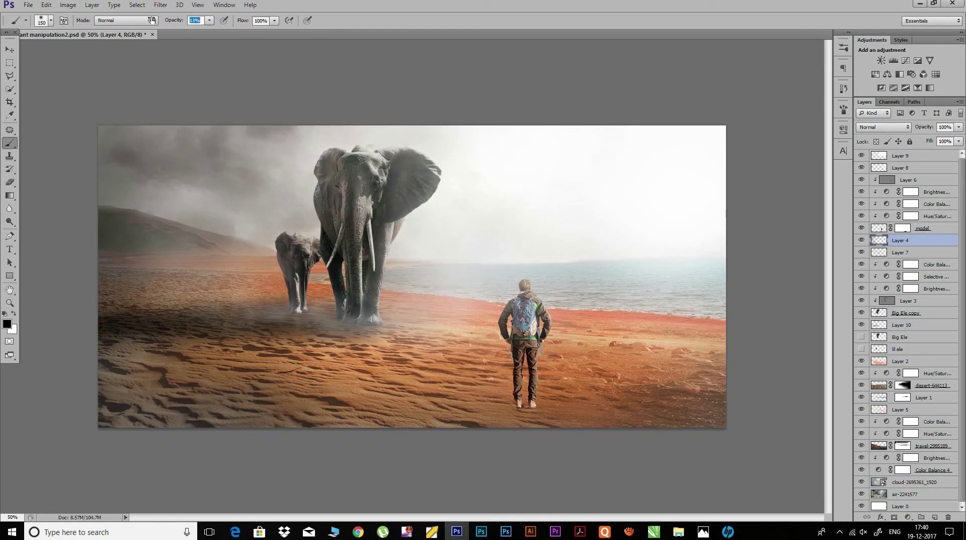
pyautogui.moveTo(151, 20); pyautogui.dragTo(152, 20)
pyautogui.moveTo(119, 161); pyautogui.dragTo(267, 166)
pyautogui.press('s')
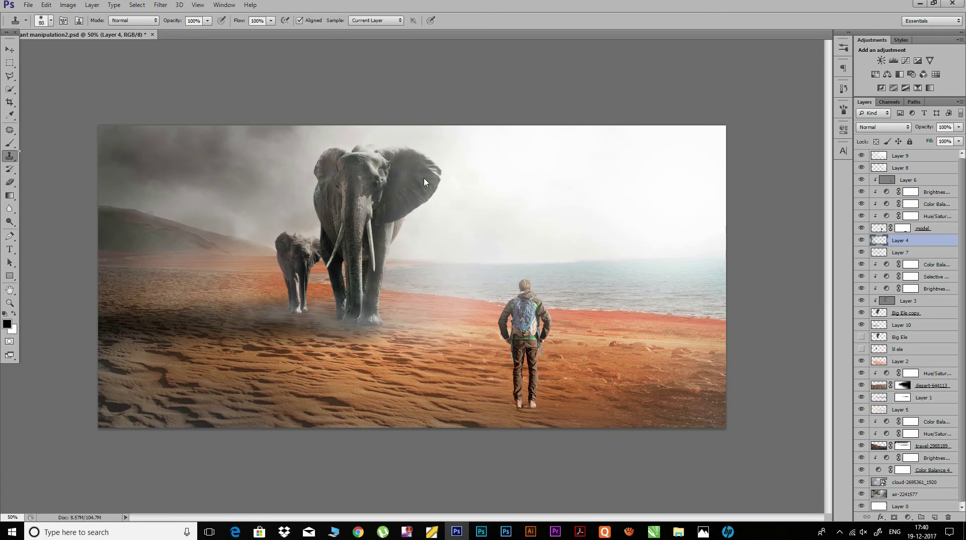
pyautogui.click(125, 192)
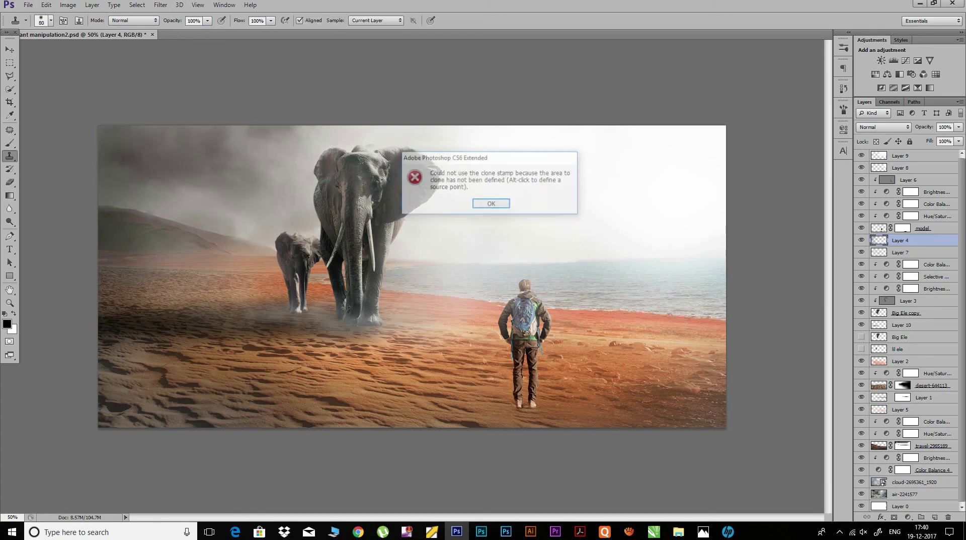
pyautogui.click(494, 203)
pyautogui.press('i')
pyautogui.press('b')
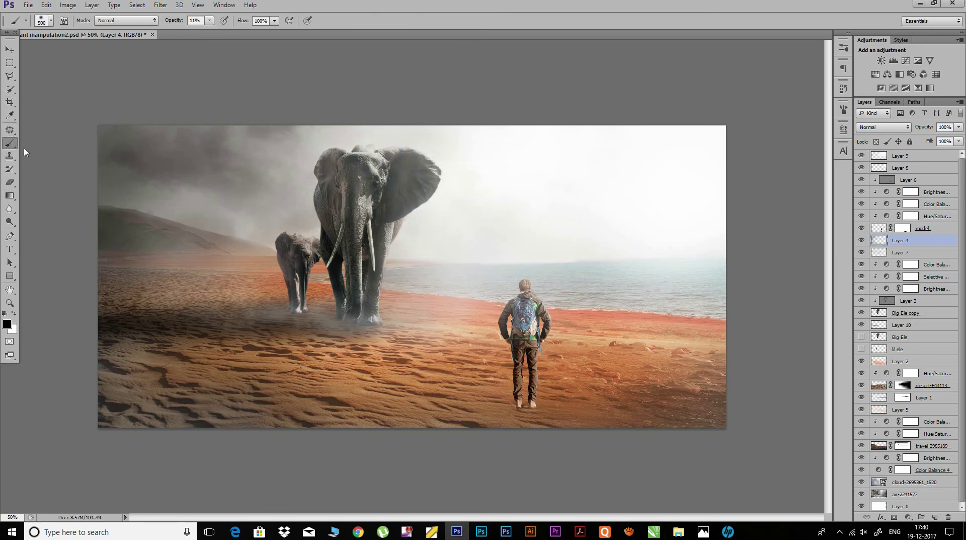
pyautogui.moveTo(151, 171); pyautogui.dragTo(166, 181)
# Step: Darken the sand along the bottom near the hiker's feet and hide the lil ele layer
pyautogui.moveTo(255, 414); pyautogui.dragTo(534, 415)
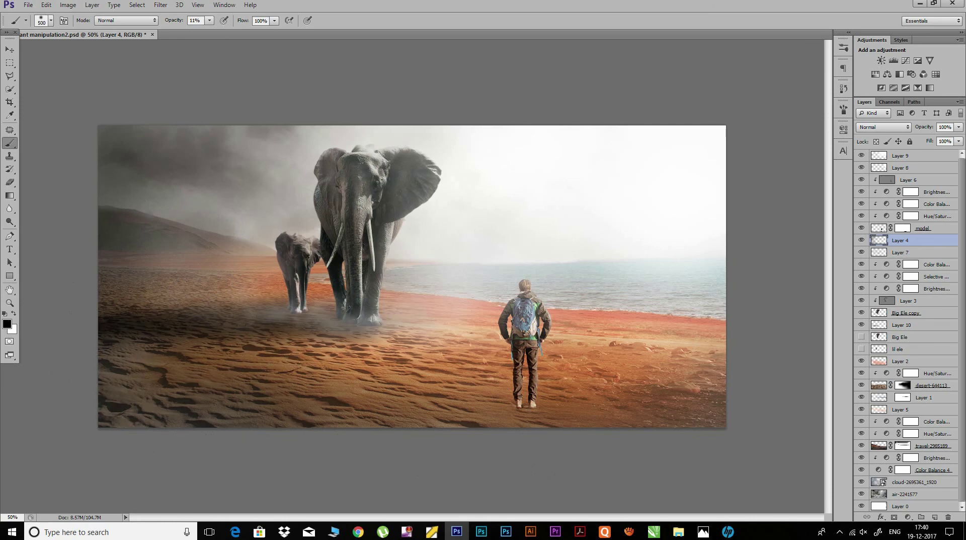
pyautogui.click(512, 420)
pyautogui.click(862, 348)
# Step: On new Layer 11, paint a dark 125-pixel shadow left of the hiker's feet
pyautogui.click(934, 516)
pyautogui.press('[')
pyautogui.press('[')
pyautogui.press('[')
pyautogui.press('[')
pyautogui.press('[')
pyautogui.press('[')
pyautogui.press('[')
pyautogui.press('[')
pyautogui.moveTo(537, 415); pyautogui.dragTo(520, 408)
pyautogui.hotkey('ctrl', 'z')
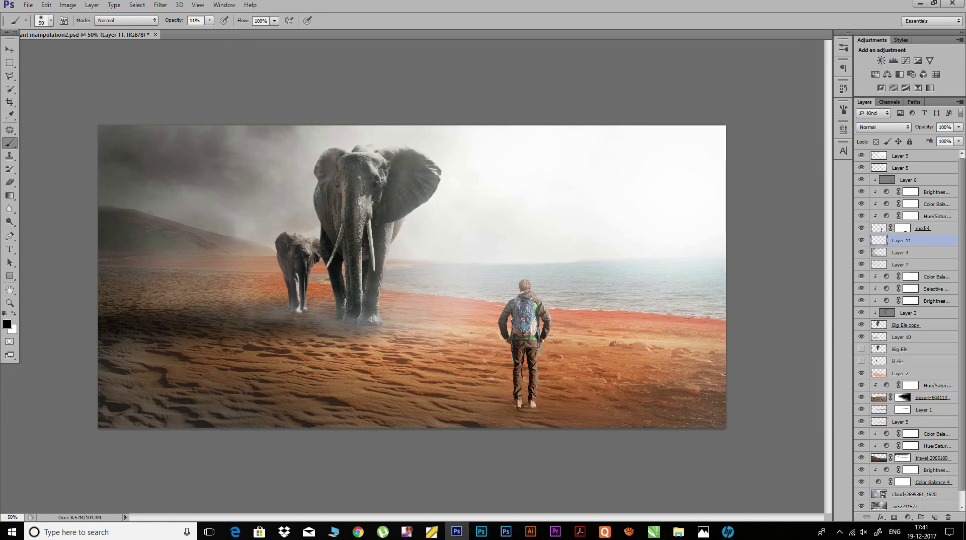
pyautogui.moveTo(525, 411); pyautogui.dragTo(443, 421)
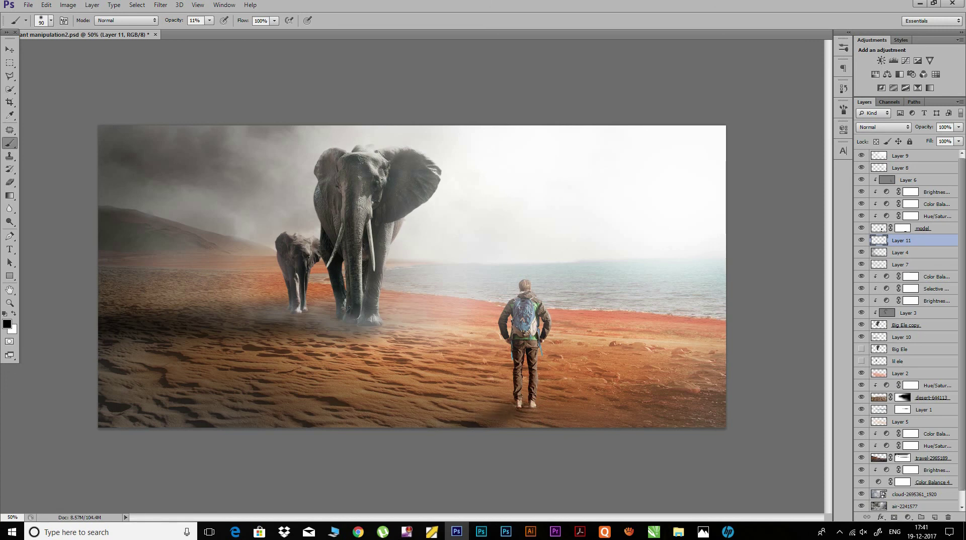
pyautogui.moveTo(503, 407); pyautogui.dragTo(488, 412)
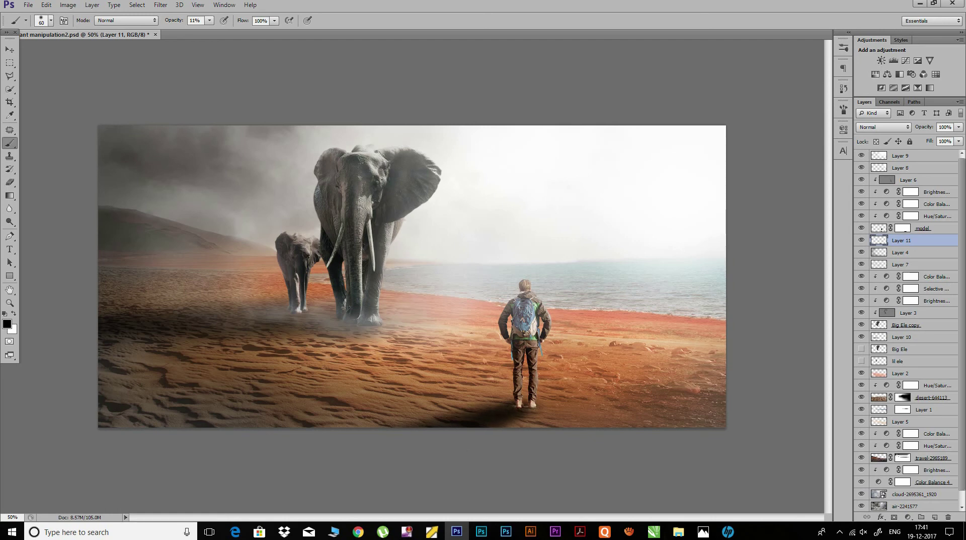
# Step: Begin a Free Transform of the shadow under the hiker's feet
pyautogui.click(160, 5)
pyautogui.click(161, 4)
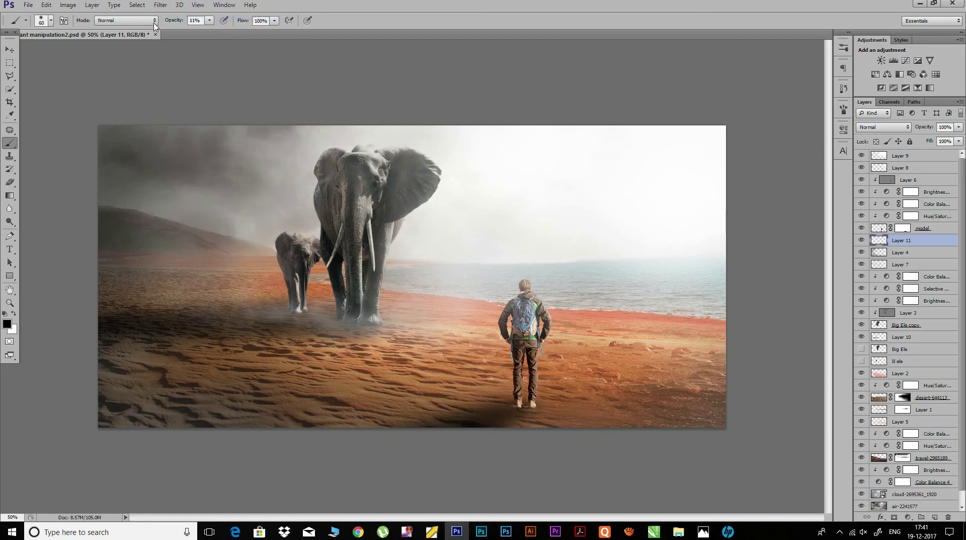
pyautogui.press('e')
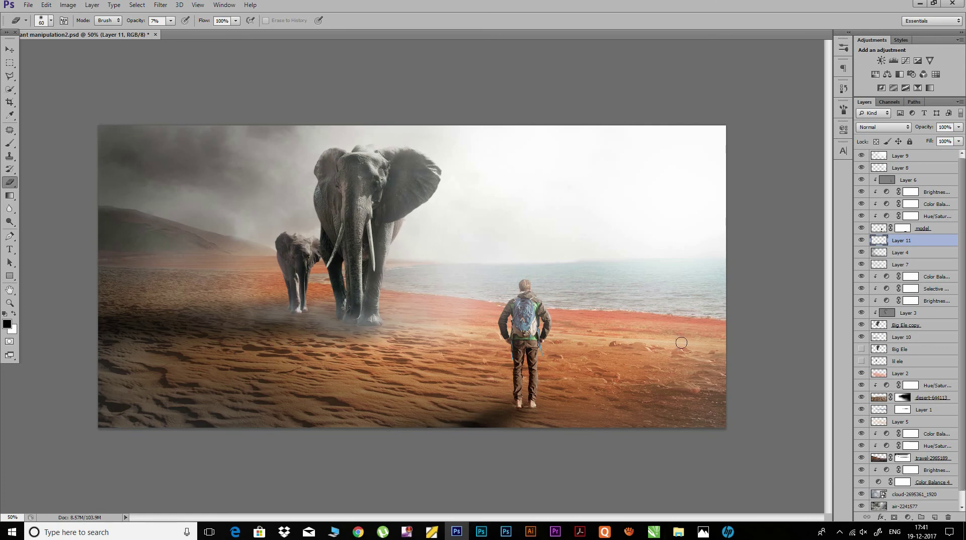
pyautogui.hotkey('ctrl', 't')
# Step: Nudge the hiker's shadow on Layer 11 slightly, then toggle Layers 8, 4 and the shadow to compare
pyautogui.moveTo(511, 414); pyautogui.dragTo(512, 415)
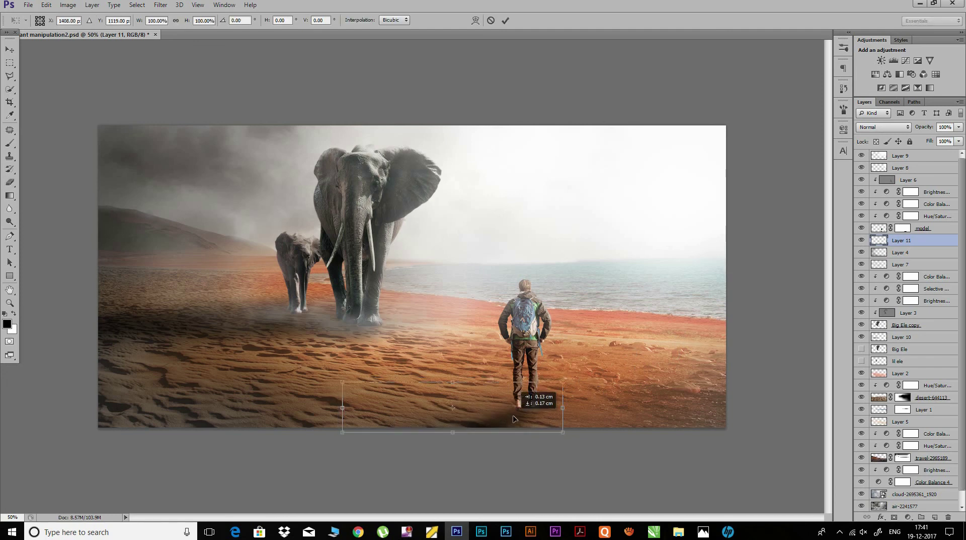
pyautogui.click(505, 20)
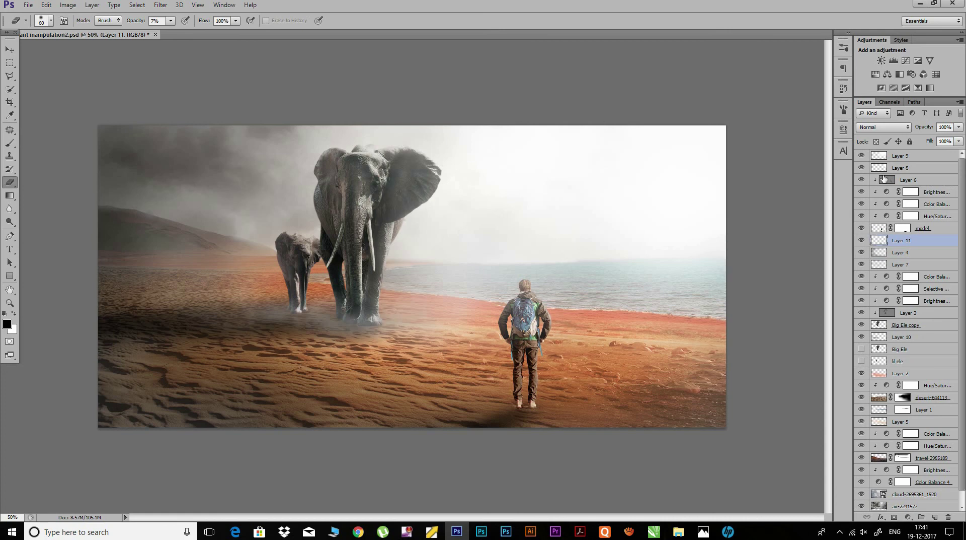
pyautogui.click(862, 169)
pyautogui.click(861, 168)
pyautogui.click(861, 253)
pyautogui.click(861, 253)
pyautogui.click(861, 241)
pyautogui.click(861, 240)
# Step: Compare the dust, hiker shadow and Layer 7 haze, then add an empty Layer 12 above Layer 7
pyautogui.scroll(-1, 959, 366)
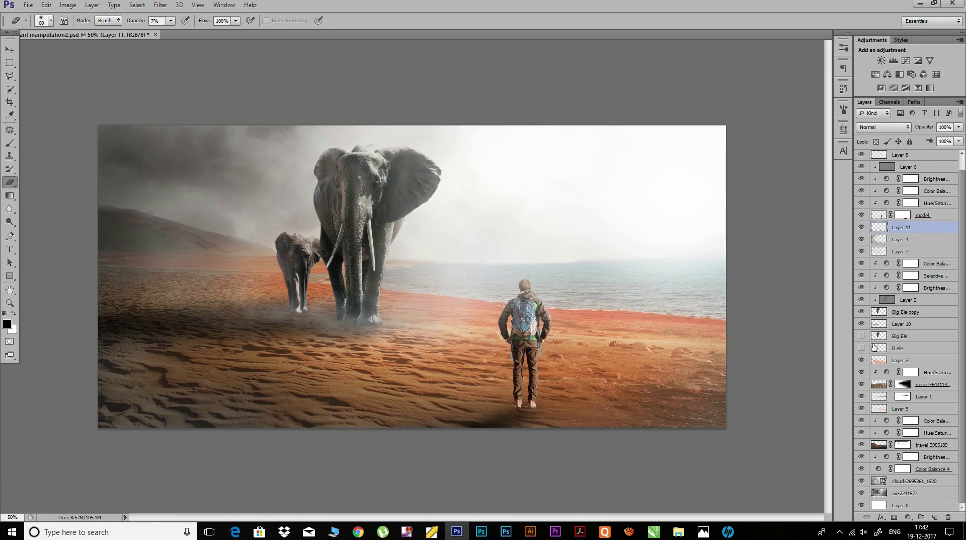
pyautogui.click(862, 325)
pyautogui.click(860, 326)
pyautogui.click(861, 227)
pyautogui.click(860, 228)
pyautogui.click(860, 252)
pyautogui.click(861, 252)
pyautogui.click(912, 252)
pyautogui.click(935, 517)
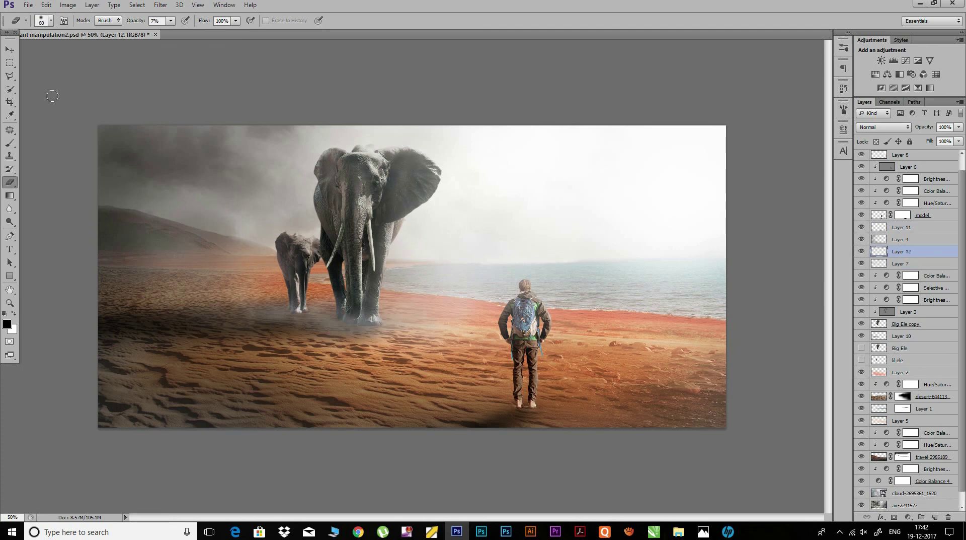
# Step: Switch to the Brush tool with a large soft round preset at 1200 px
pyautogui.click(10, 89)
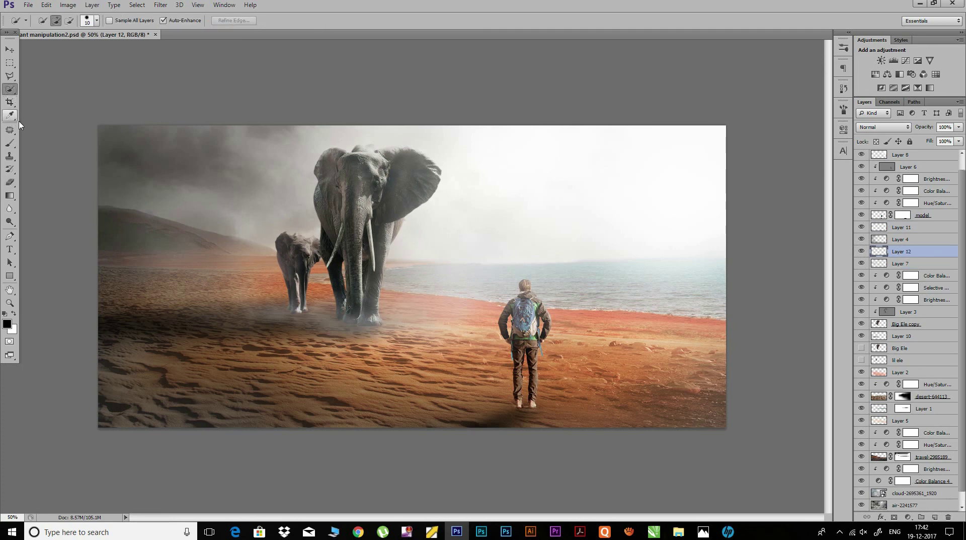
pyautogui.click(12, 145)
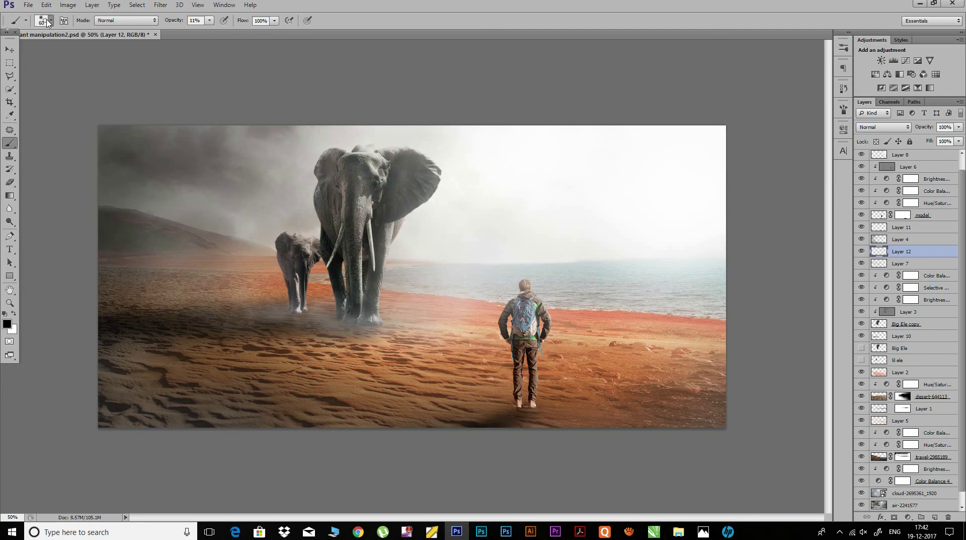
pyautogui.click(48, 22)
pyautogui.scroll(-10, 453, 343)
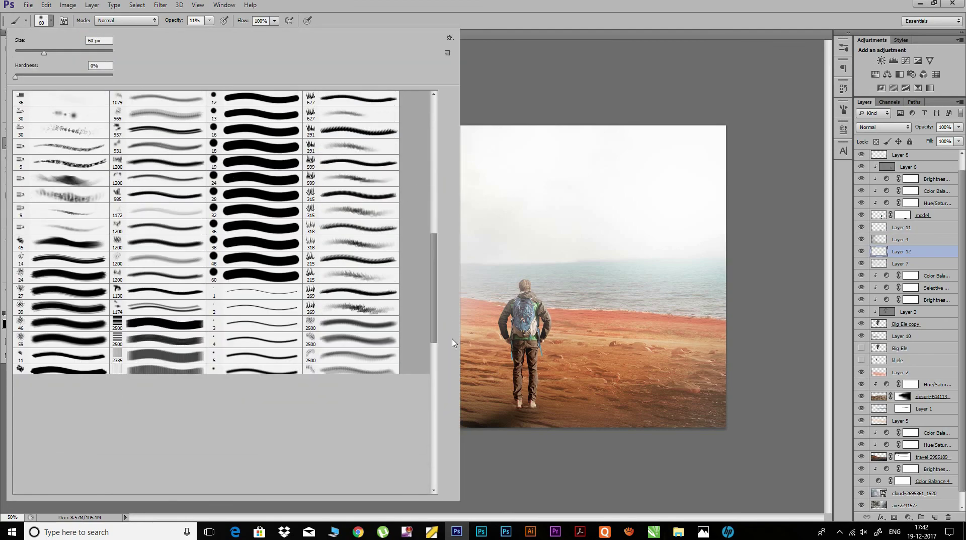
pyautogui.scroll(-5, 440, 378)
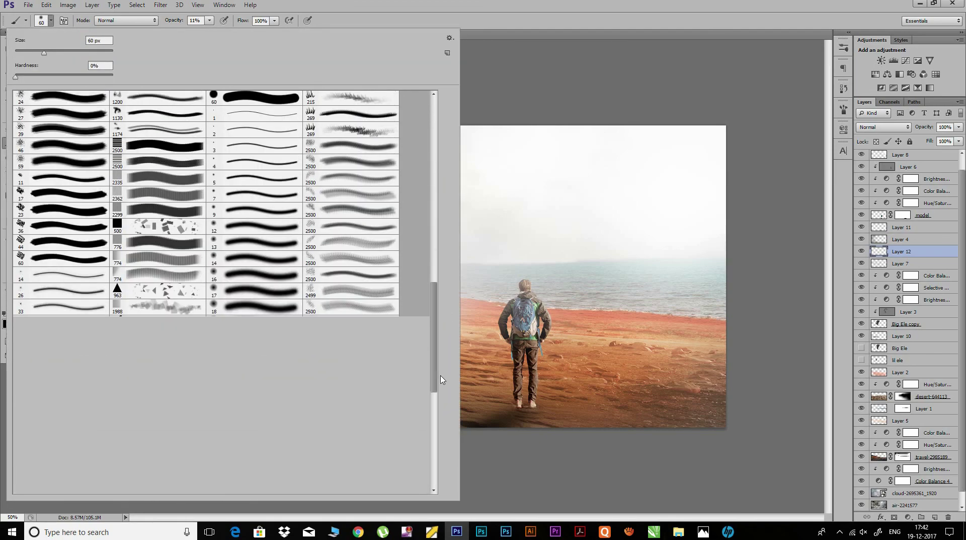
pyautogui.scroll(-1, 441, 378)
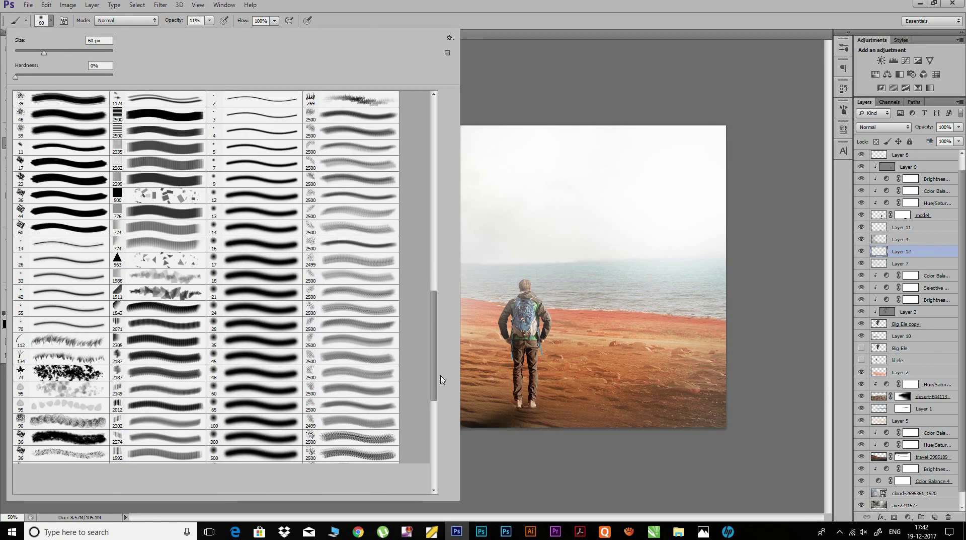
pyautogui.scroll(2, 441, 378)
pyautogui.scroll(2, 436, 291)
pyautogui.click(156, 166)
pyautogui.click(51, 22)
pyautogui.click(51, 22)
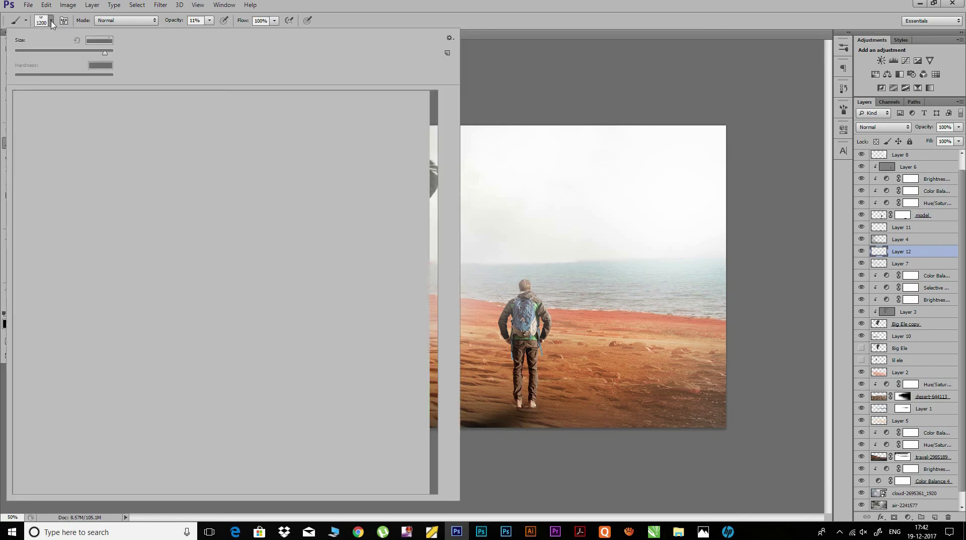
pyautogui.click(512, 4)
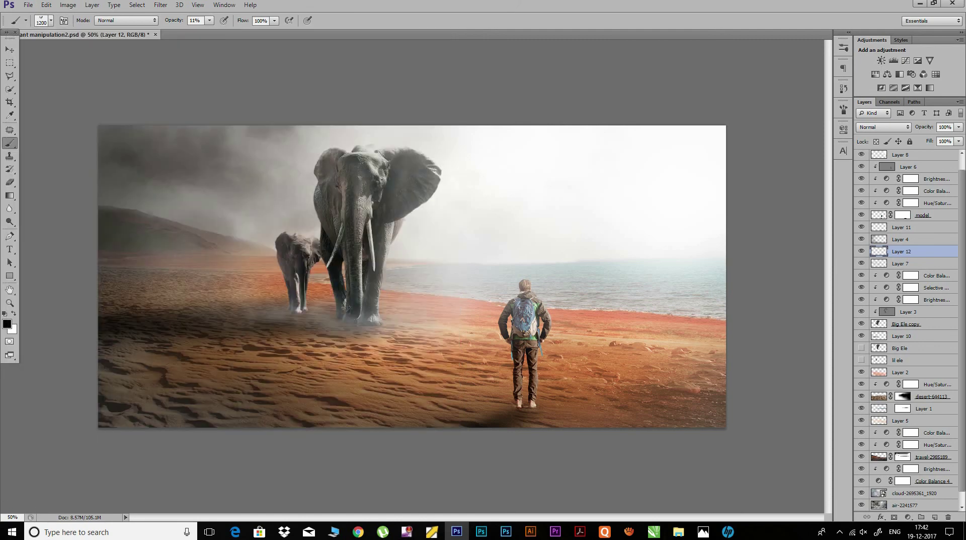
# Step: Paint light peach haze at 600 px and 36% opacity around the small elephant's feet
pyautogui.press('[')
pyautogui.press('[')
pyautogui.press('[')
pyautogui.press('x')
pyautogui.click(7, 323)
pyautogui.click(653, 240)
pyautogui.click(863, 235)
pyautogui.press('[')
pyautogui.moveTo(170, 20); pyautogui.dragTo(177, 22)
pyautogui.click(267, 310)
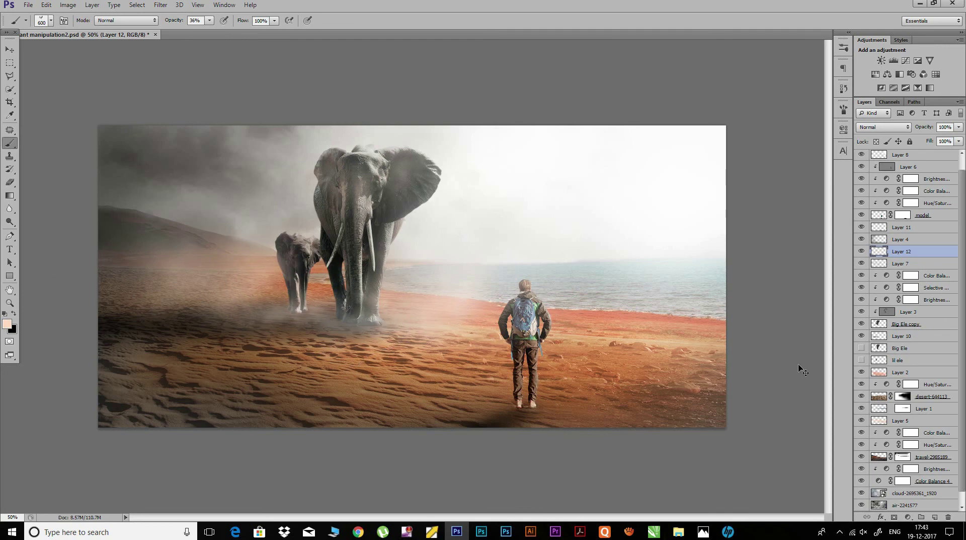
pyautogui.scroll(-1, 943, 380)
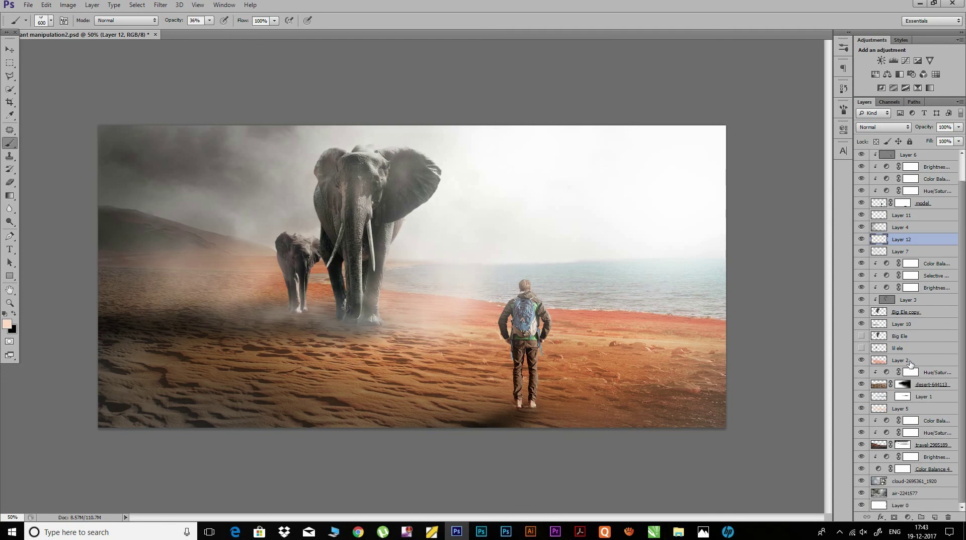
# Step: On Layer 7, paint haze right of the hiker, over the left hill and the sand between the animals
pyautogui.click(901, 408)
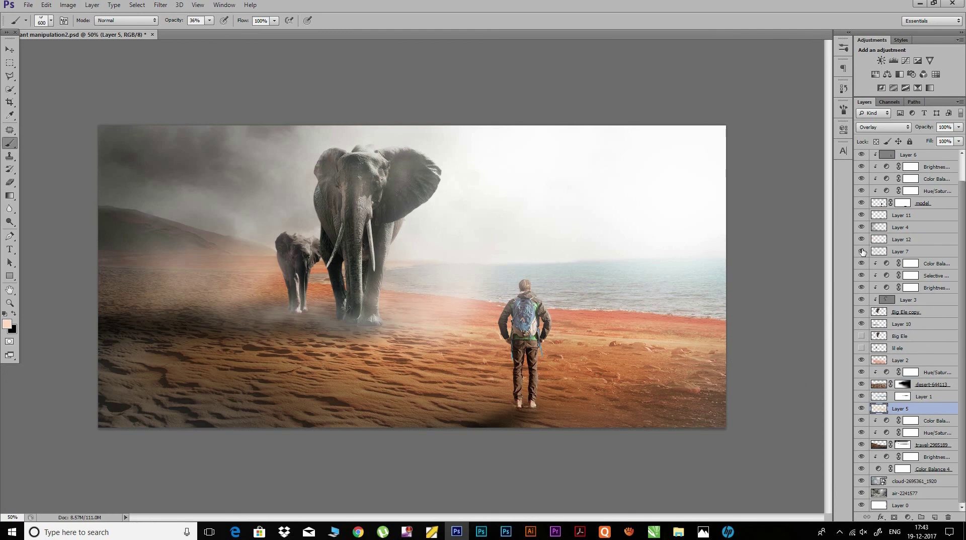
pyautogui.click(878, 251)
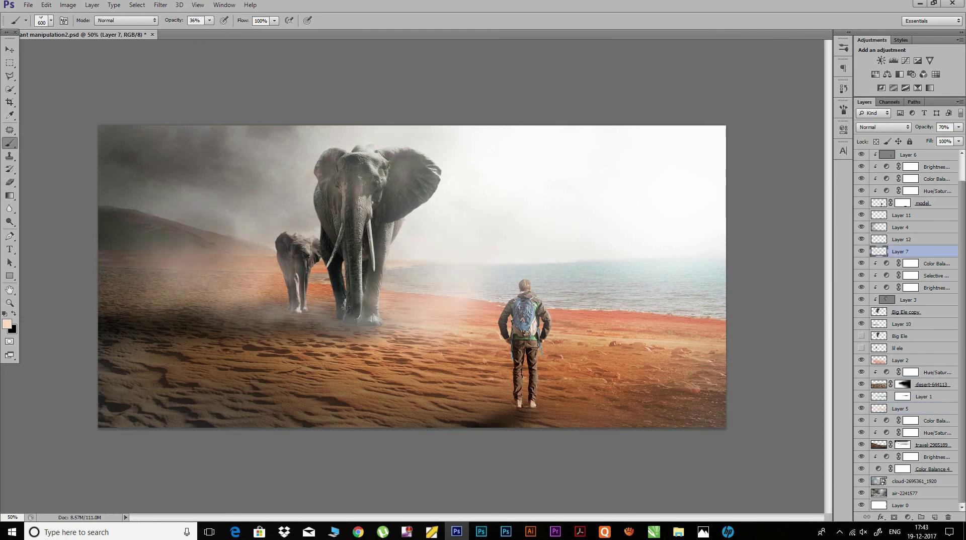
pyautogui.moveTo(579, 313); pyautogui.dragTo(645, 314)
pyautogui.moveTo(201, 216); pyautogui.dragTo(131, 221)
pyautogui.click(278, 284)
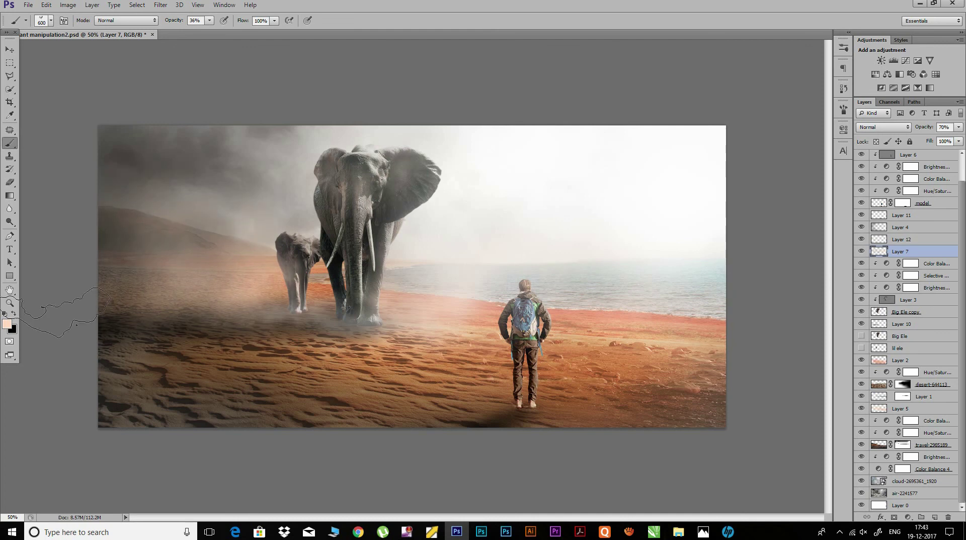
pyautogui.moveTo(332, 347); pyautogui.dragTo(483, 352)
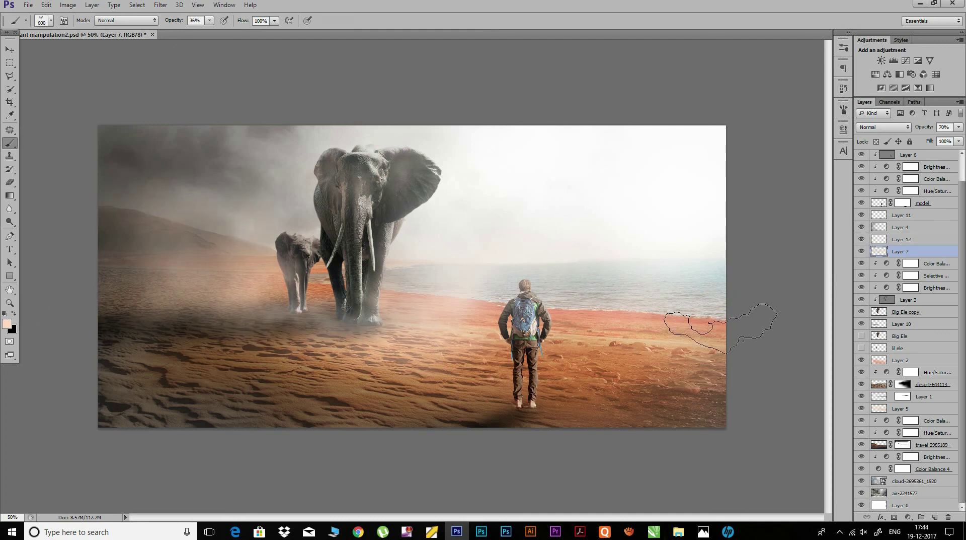
# Step: Add a new layer above Layer 2 and brush haze left of the baby elephant and right of the hiker
pyautogui.click(862, 372)
pyautogui.click(934, 517)
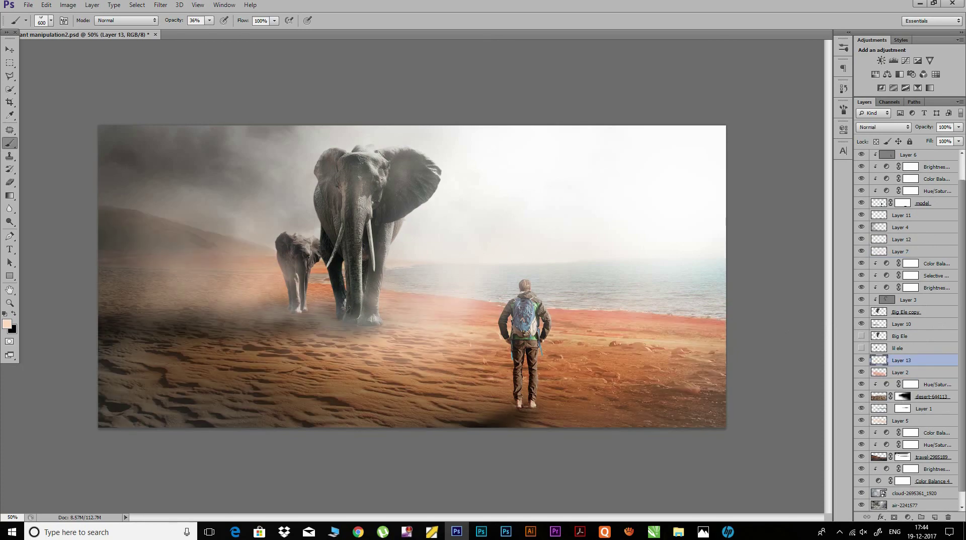
pyautogui.click(284, 266)
pyautogui.moveTo(713, 395)
pyautogui.mouseDown()
pyautogui.moveTo(700, 352)
pyautogui.moveTo(644, 322)
pyautogui.moveTo(559, 413)
pyautogui.mouseUp()
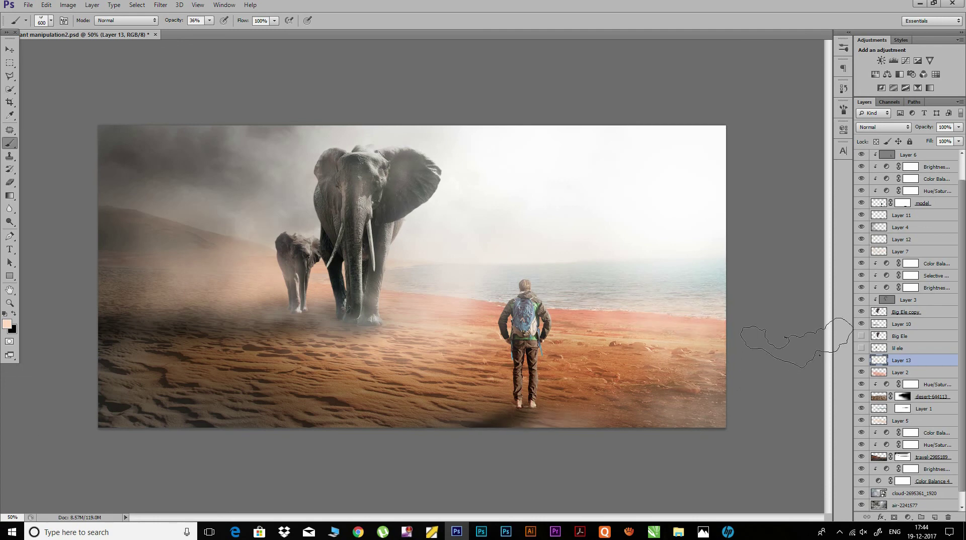
# Step: Select every layer in the stack and group them into Group 1
pyautogui.scroll(2, 906, 327)
pyautogui.click(923, 156)
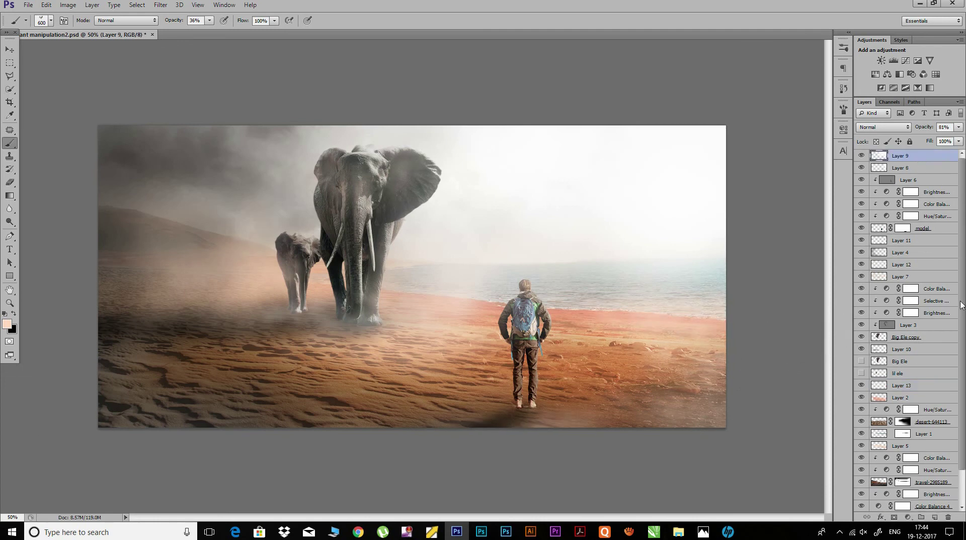
pyautogui.scroll(-3, 956, 401)
pyautogui.keyDown('shift'); pyautogui.click(910, 504); pyautogui.keyUp('shift')
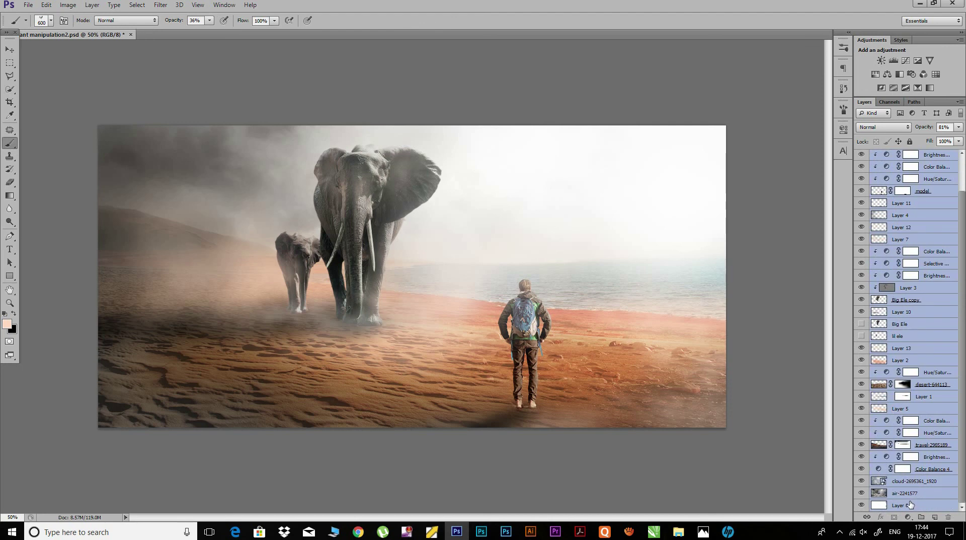
pyautogui.hotkey('ctrl', 'g')
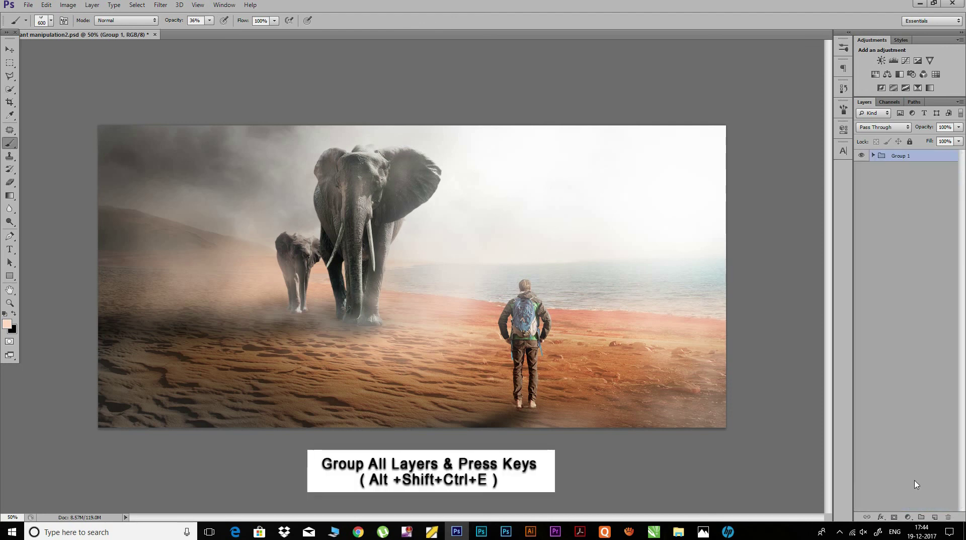
# Step: Stamp a merged copy of all visible layers and launch the Viveza 2 filter
pyautogui.hotkey('ctrl', 'shift', 'alt', 'e')
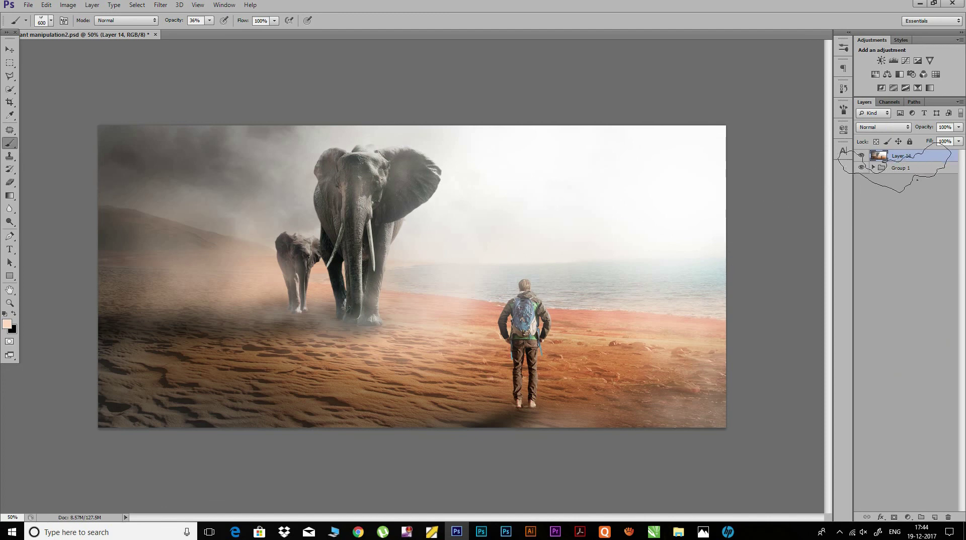
pyautogui.click(161, 5)
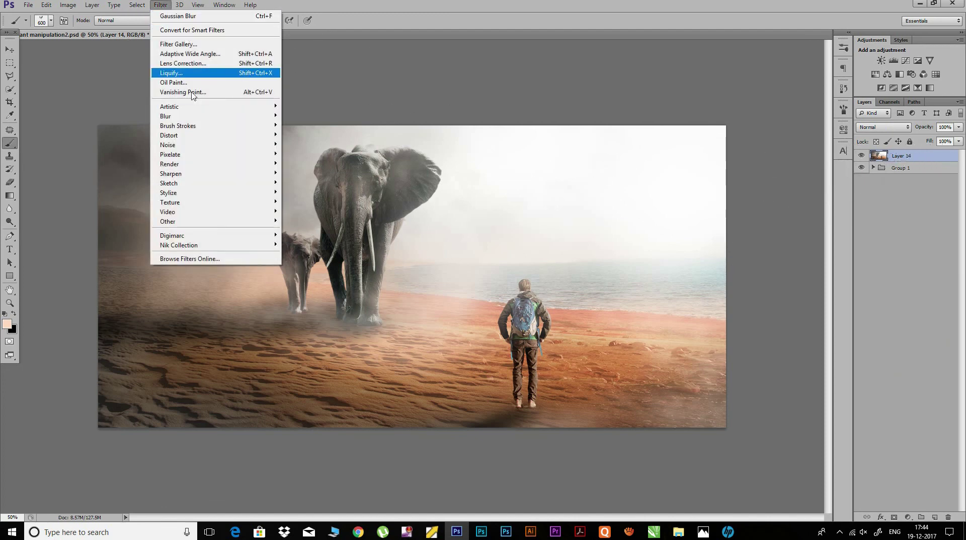
pyautogui.moveTo(179, 245)
pyautogui.click(72, 314)
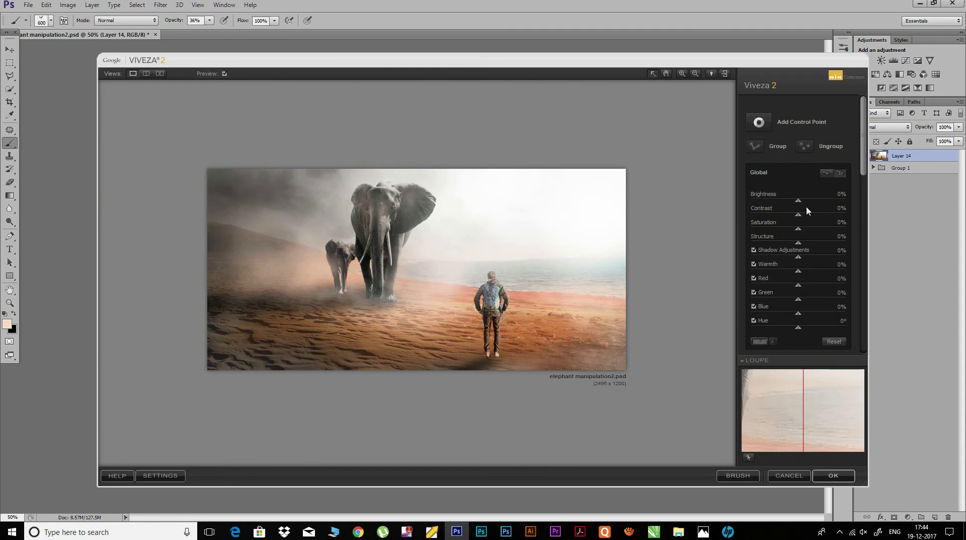
# Step: Grade with Viveza 2: brightness -16%, contrast 5%, lifted shadows and added warmth, then apply
pyautogui.moveTo(810, 201); pyautogui.dragTo(811, 200)
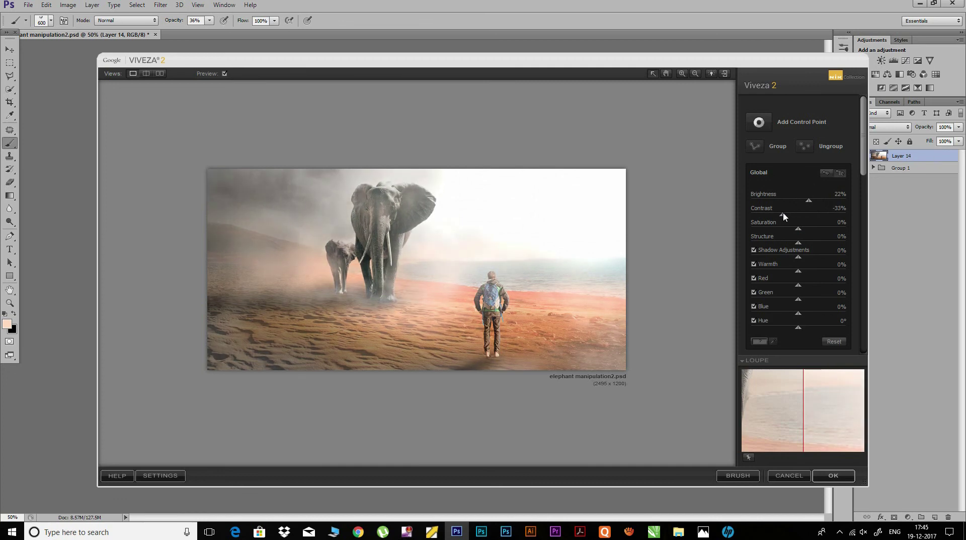
pyautogui.moveTo(809, 201)
pyautogui.mouseDown()
pyautogui.moveTo(792, 200)
pyautogui.moveTo(800, 215)
pyautogui.mouseUp()
pyautogui.moveTo(792, 201); pyautogui.dragTo(790, 200)
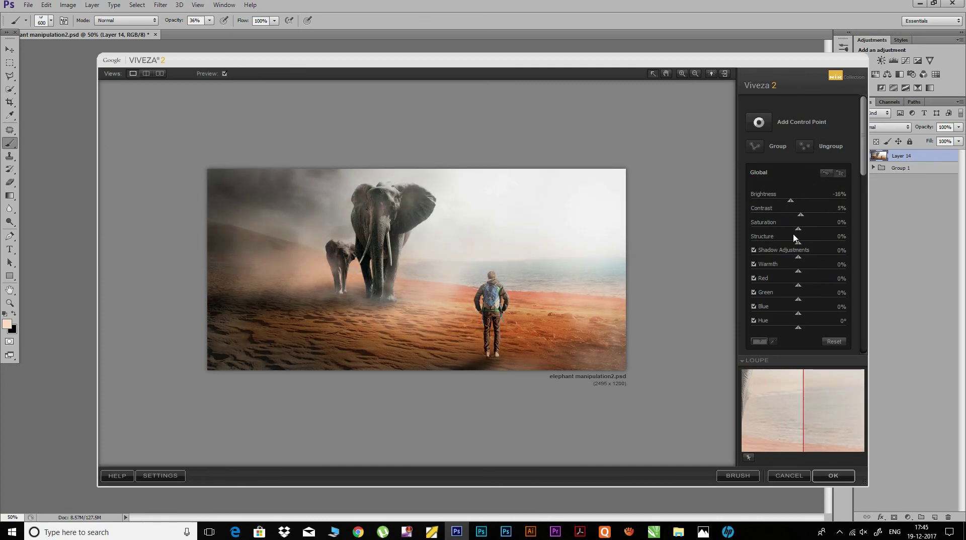
pyautogui.moveTo(798, 256)
pyautogui.mouseDown()
pyautogui.moveTo(822, 257)
pyautogui.moveTo(798, 284)
pyautogui.moveTo(799, 314)
pyautogui.mouseUp()
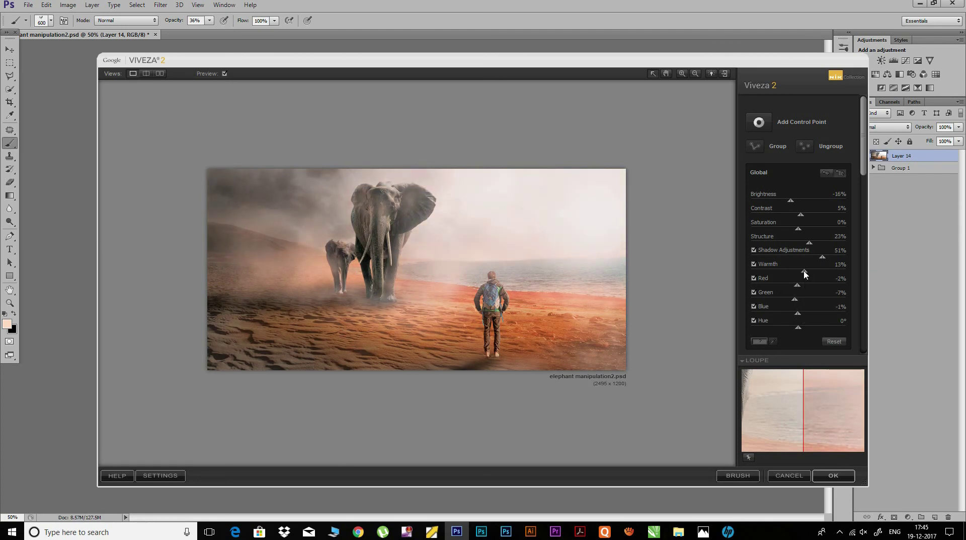
pyautogui.click(833, 475)
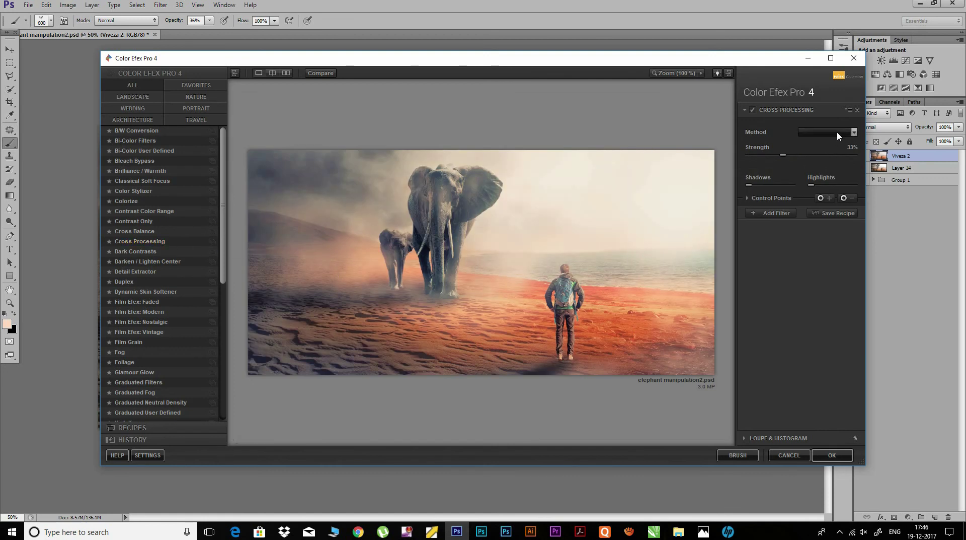
# Step: Set Cross Processing to method C04 and add a Vignette: Blur filter in Color Efex Pro 4
pyautogui.click(836, 132)
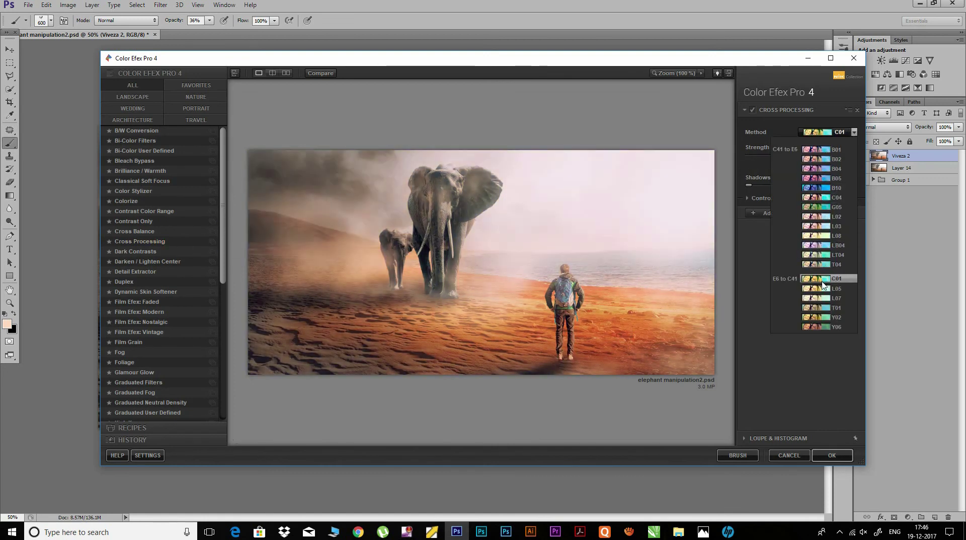
pyautogui.click(820, 197)
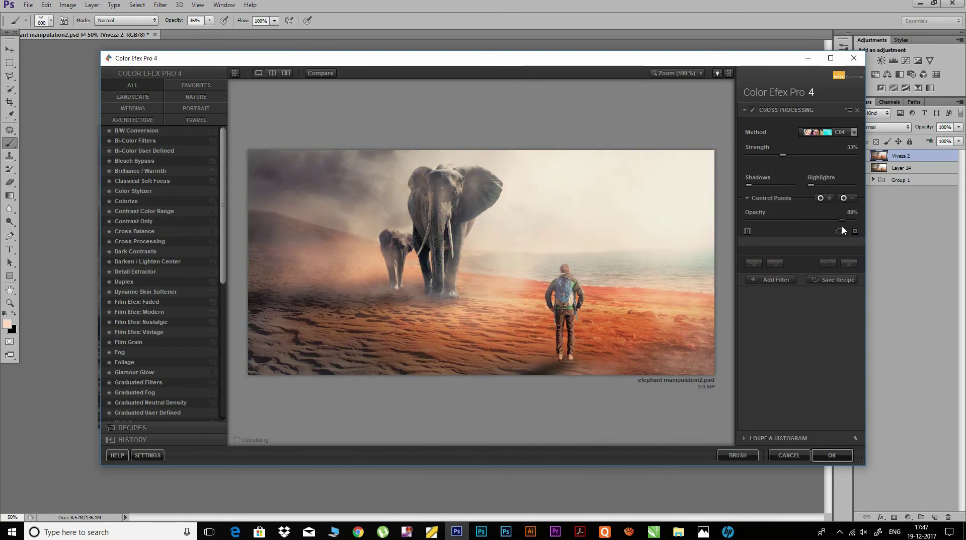
pyautogui.click(774, 279)
pyautogui.scroll(-8, 151, 302)
pyautogui.click(133, 396)
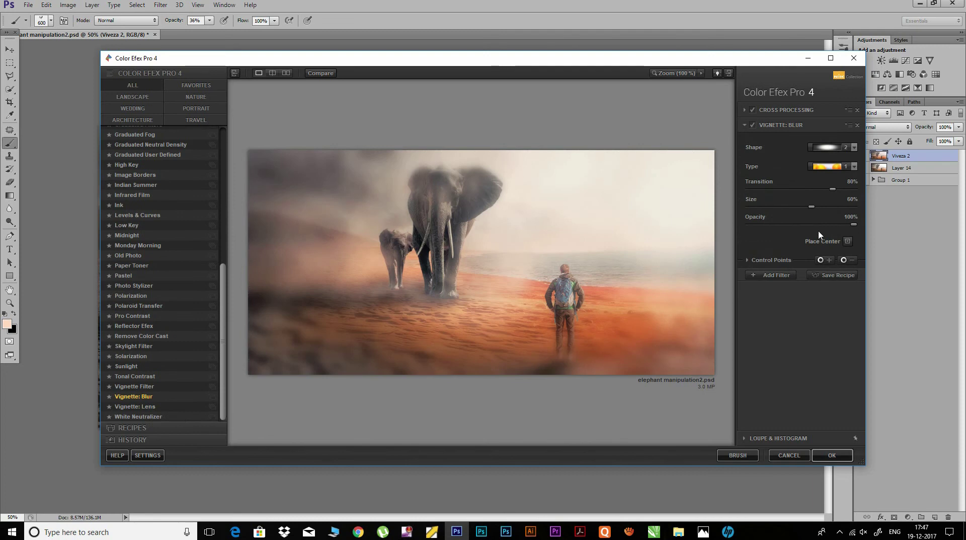
# Step: Lower the vignette's transition, size and opacity, and apply the Color Efex Pro filters
pyautogui.moveTo(833, 188)
pyautogui.mouseDown()
pyautogui.moveTo(796, 188)
pyautogui.moveTo(778, 207)
pyautogui.mouseUp()
pyautogui.moveTo(854, 224); pyautogui.dragTo(791, 224)
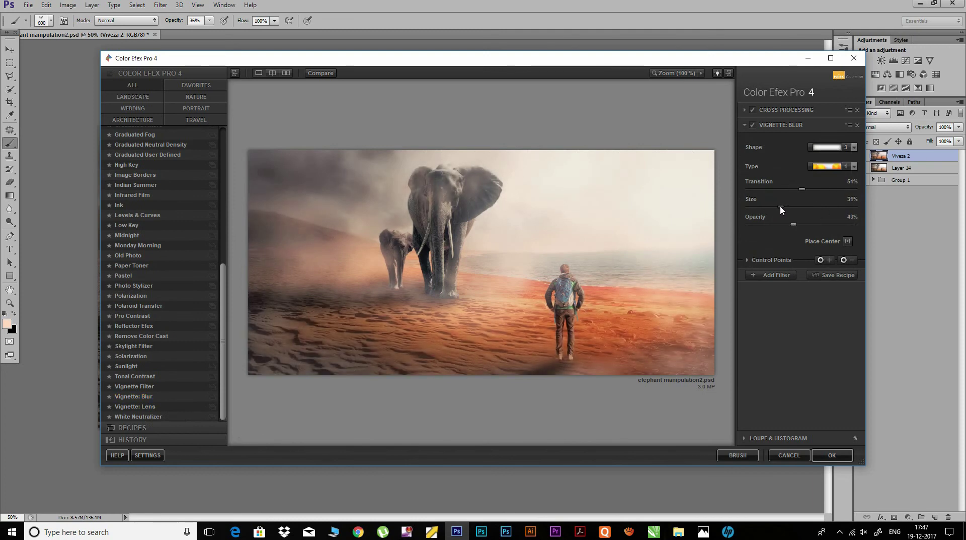
pyautogui.click(832, 455)
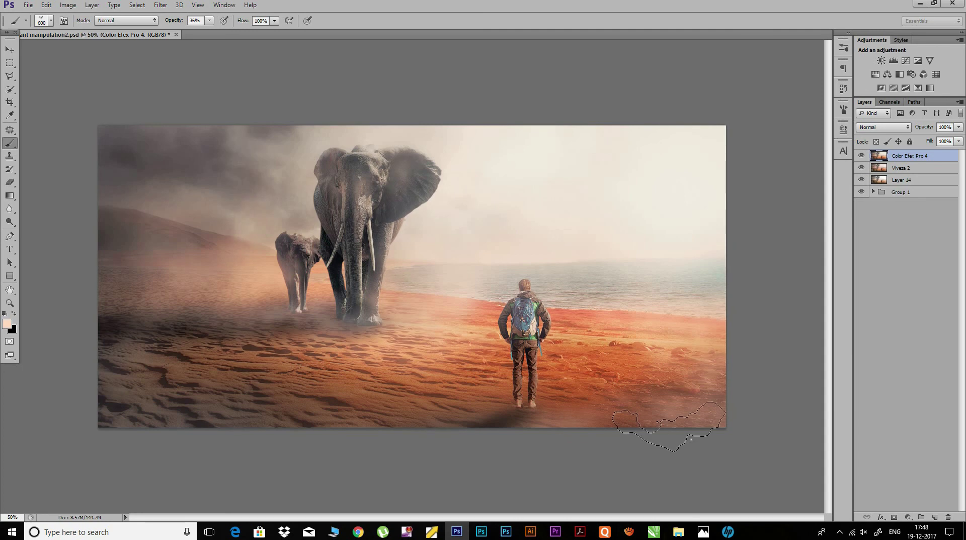
pyautogui.hotkey('ctrl', 'b')
# Step: Push the midtones about +18 toward blue and +8 toward red, and apply the Color Balance
pyautogui.moveTo(779, 172); pyautogui.dragTo(788, 171)
pyautogui.click(787, 172)
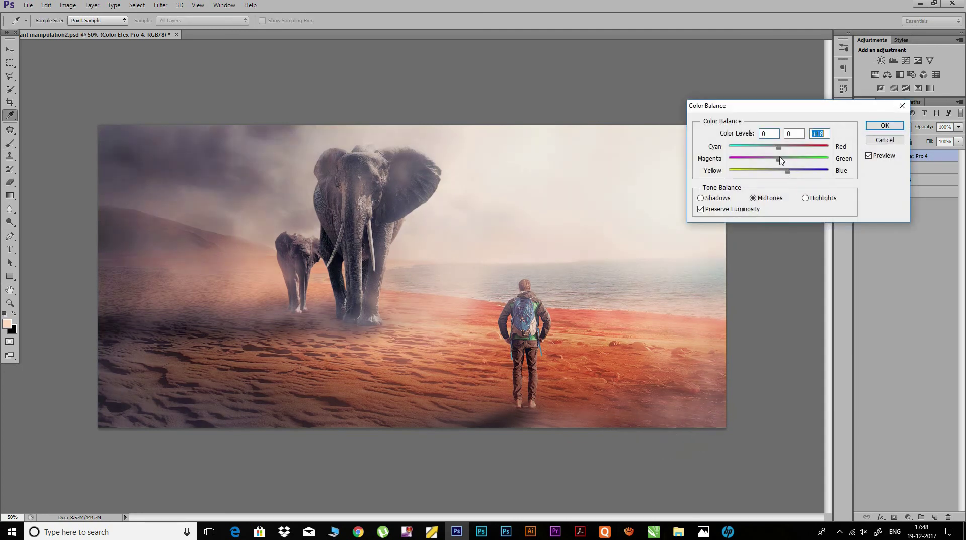
pyautogui.moveTo(779, 146); pyautogui.dragTo(789, 161)
pyautogui.click(885, 125)
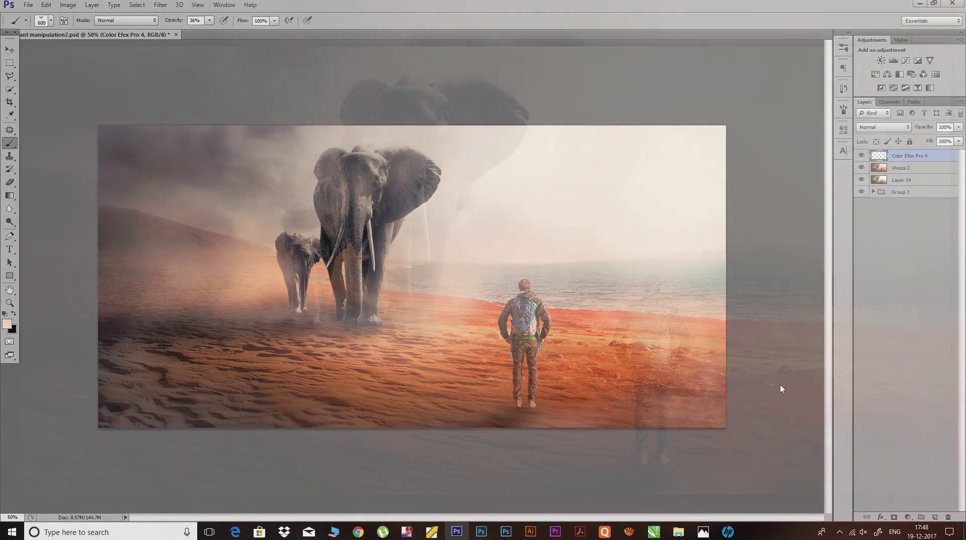